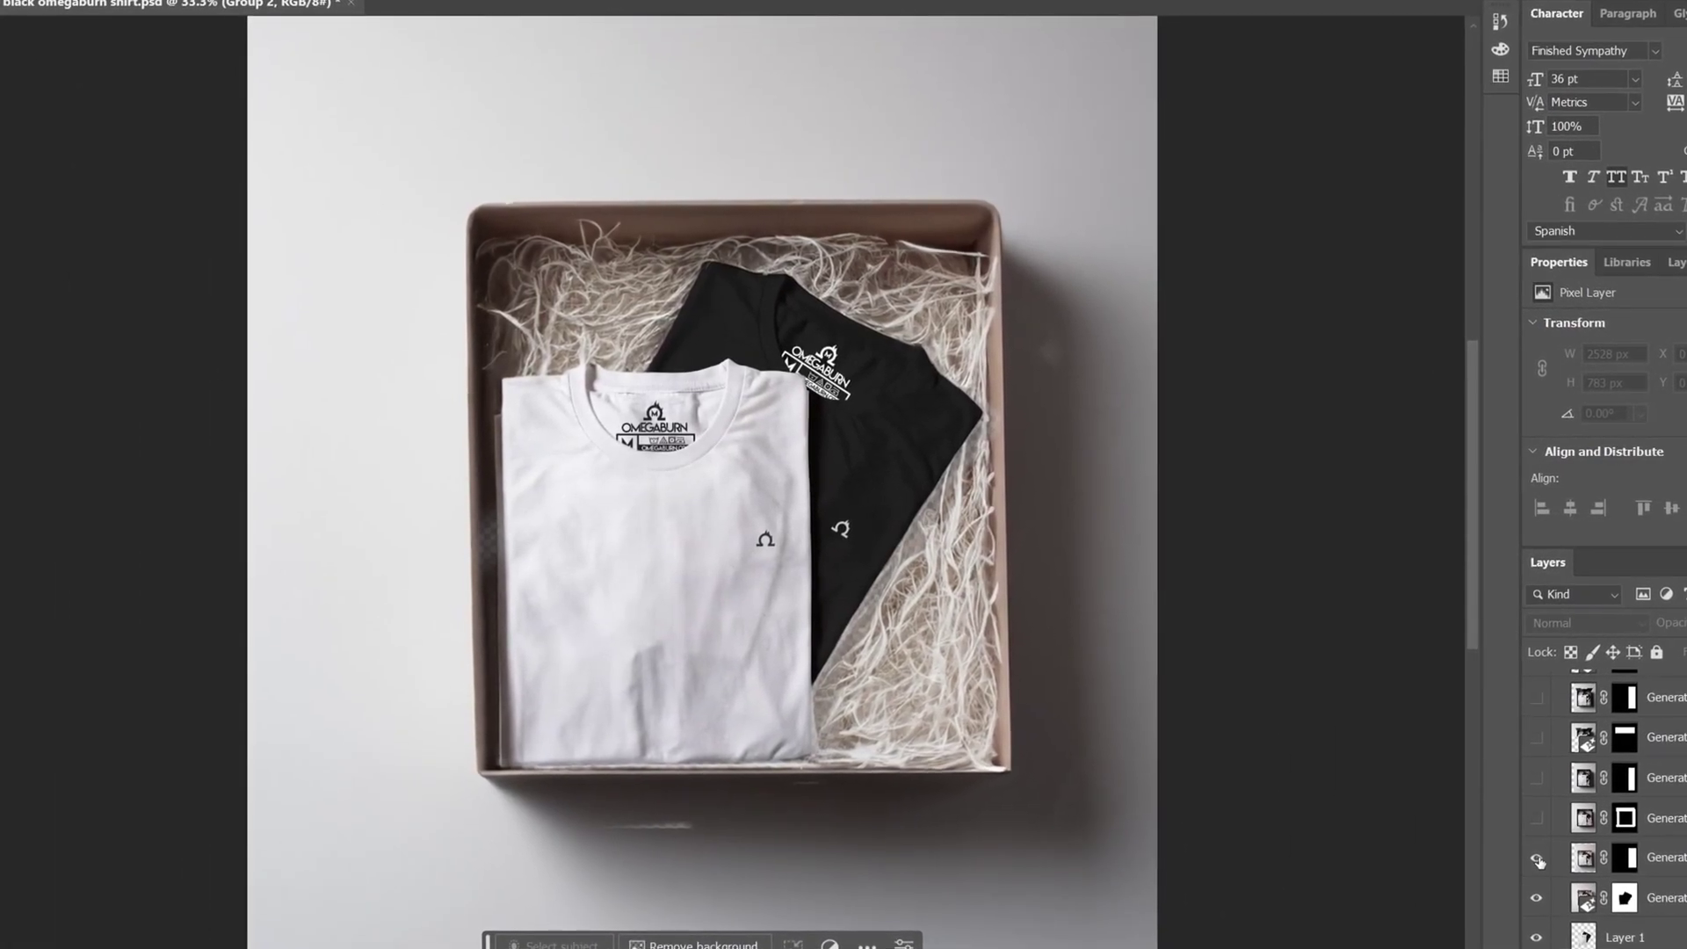
- Reveal the black open-flap box variation and type 'ADD A YOGA MAT!'
left_click(1526, 816)
left_click(1573, 785)
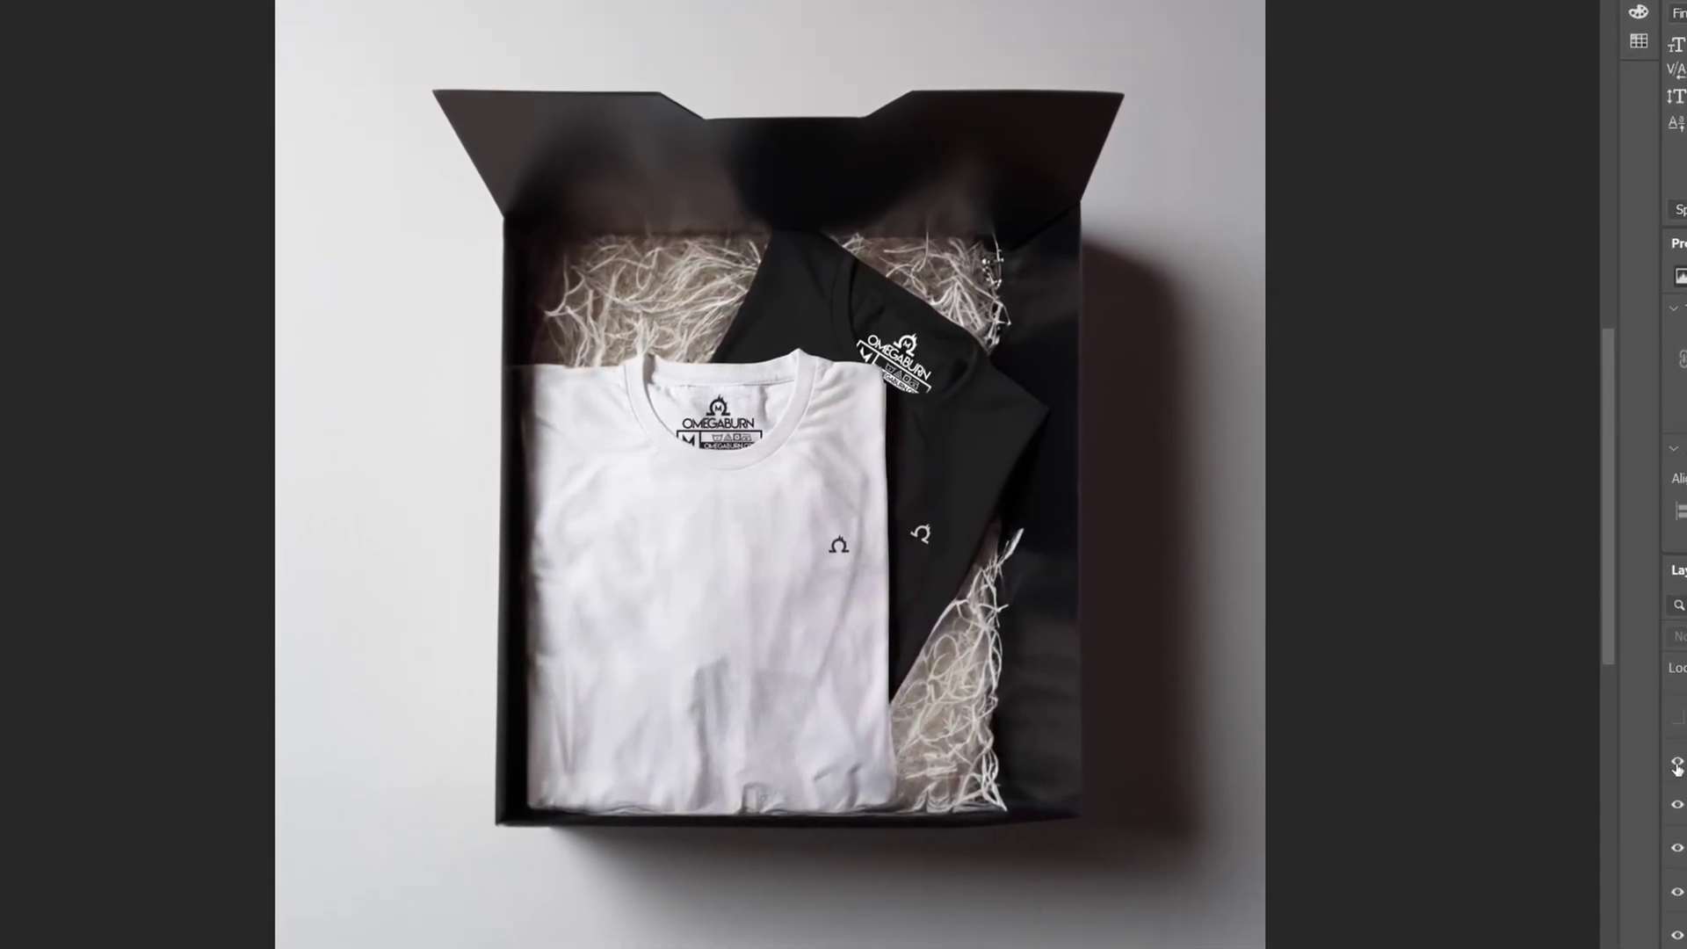
type("ADD A YOGA MAT!")
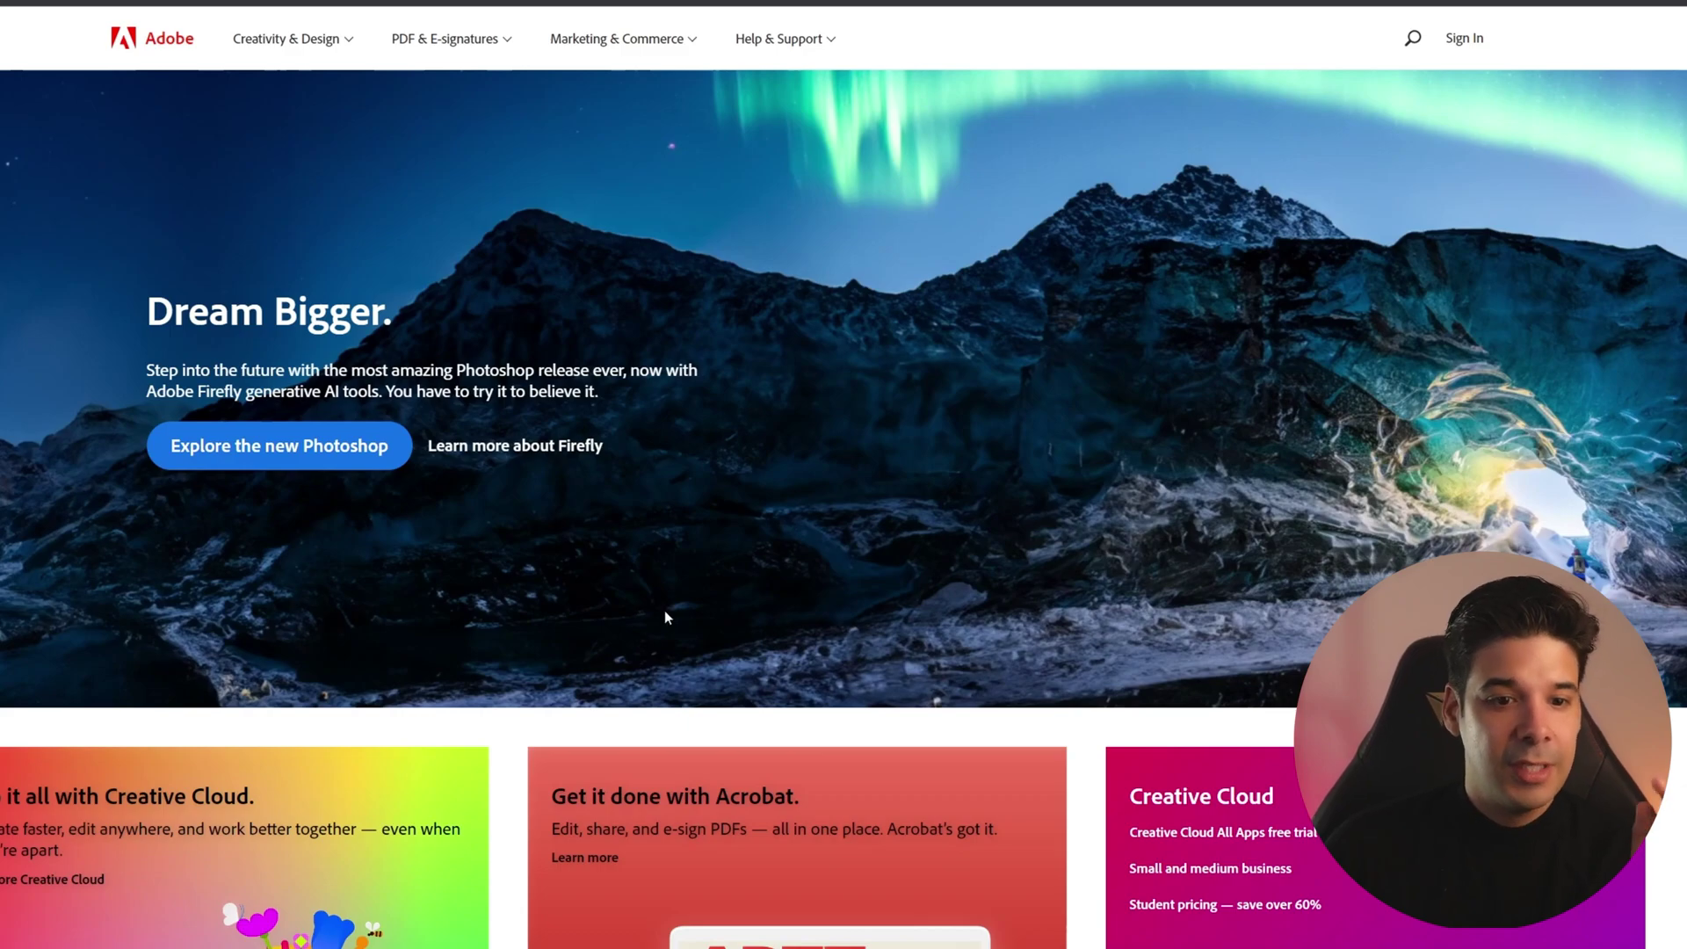
- Go to the 'Explore the new Photoshop' page from the Adobe homepage banner
left_click(313, 454)
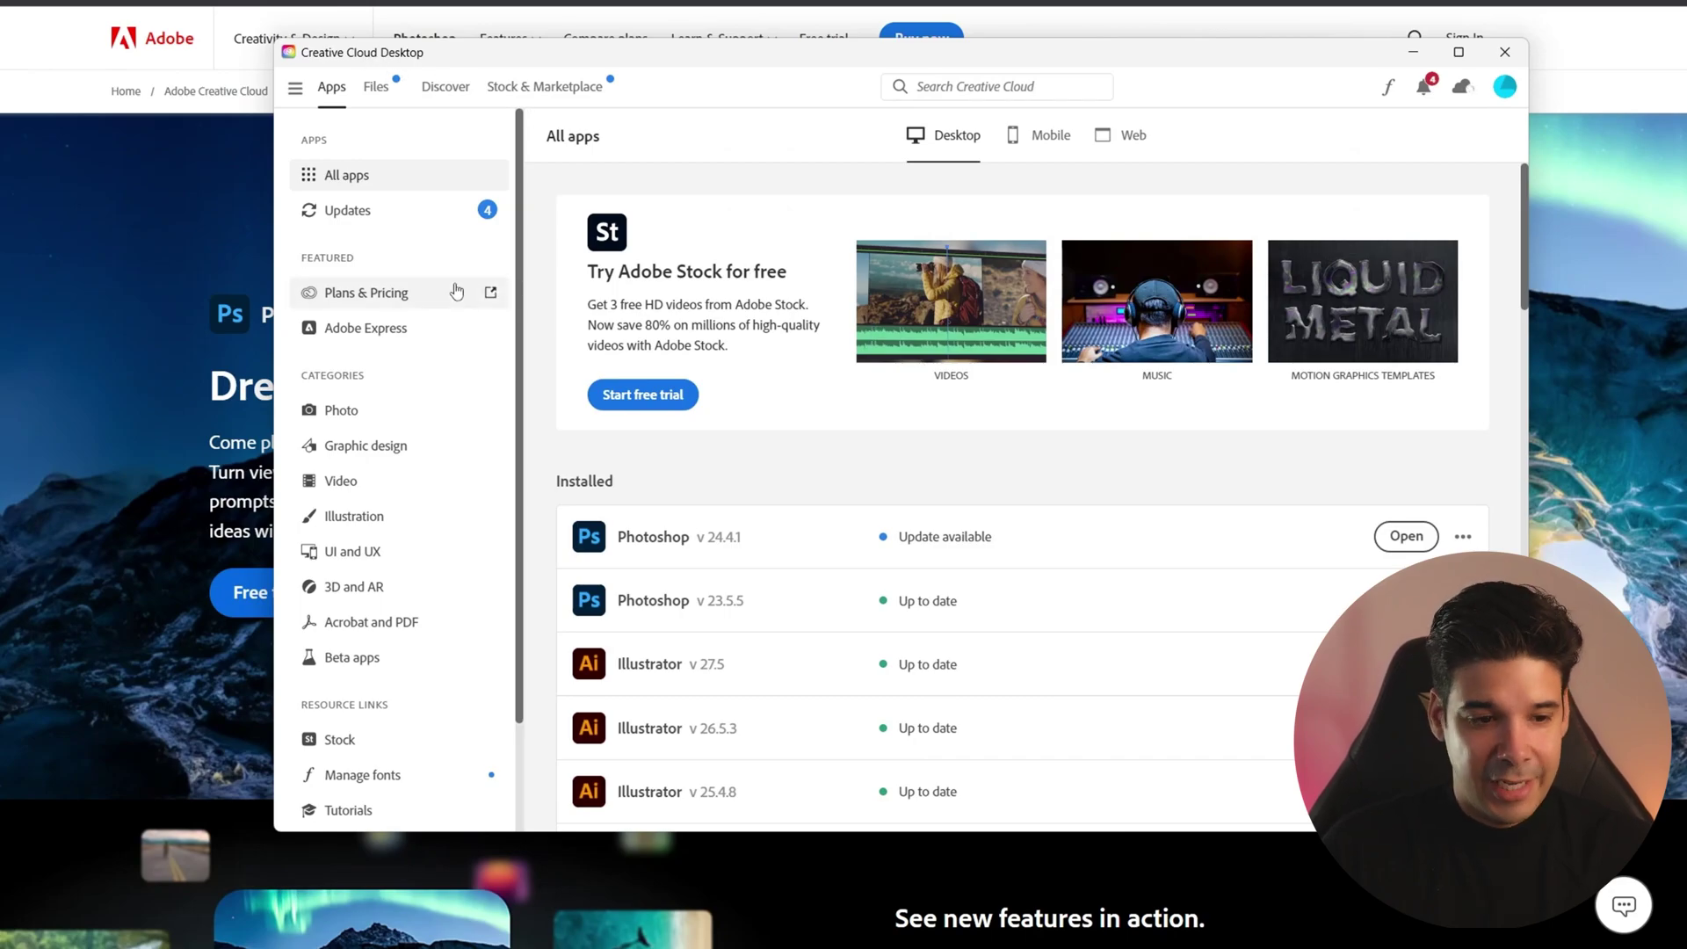
- Launch Photoshop (Beta) from Creative Cloud Desktop's Beta apps list
scroll(440, 303, "down", 2)
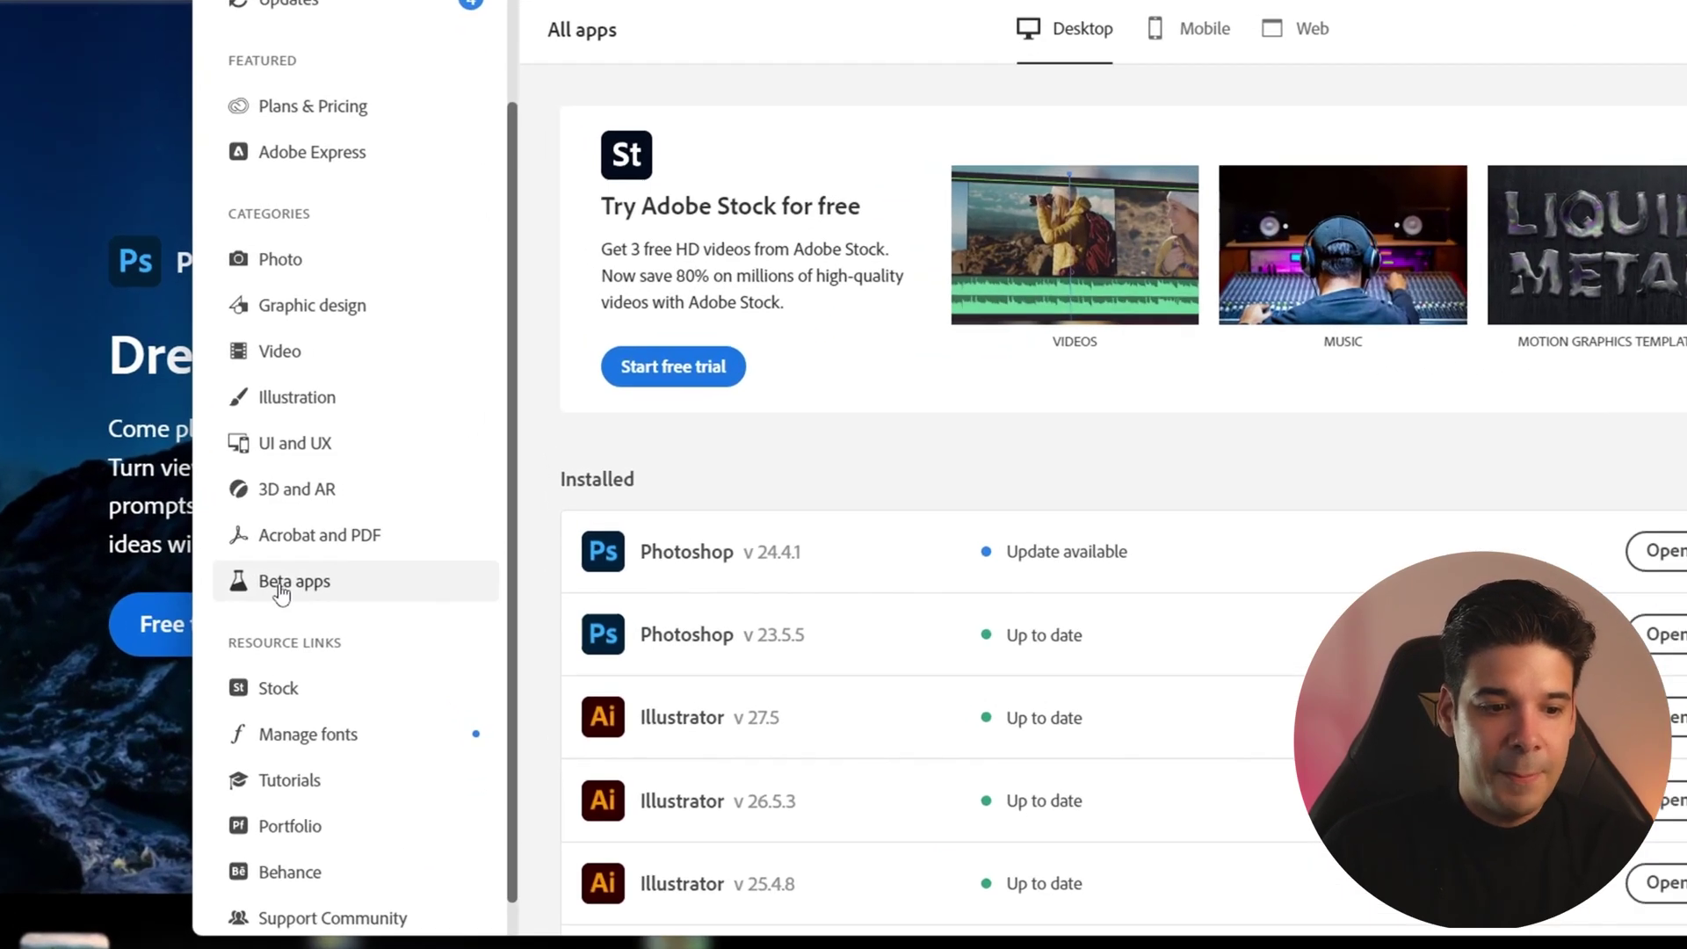
left_click(282, 589)
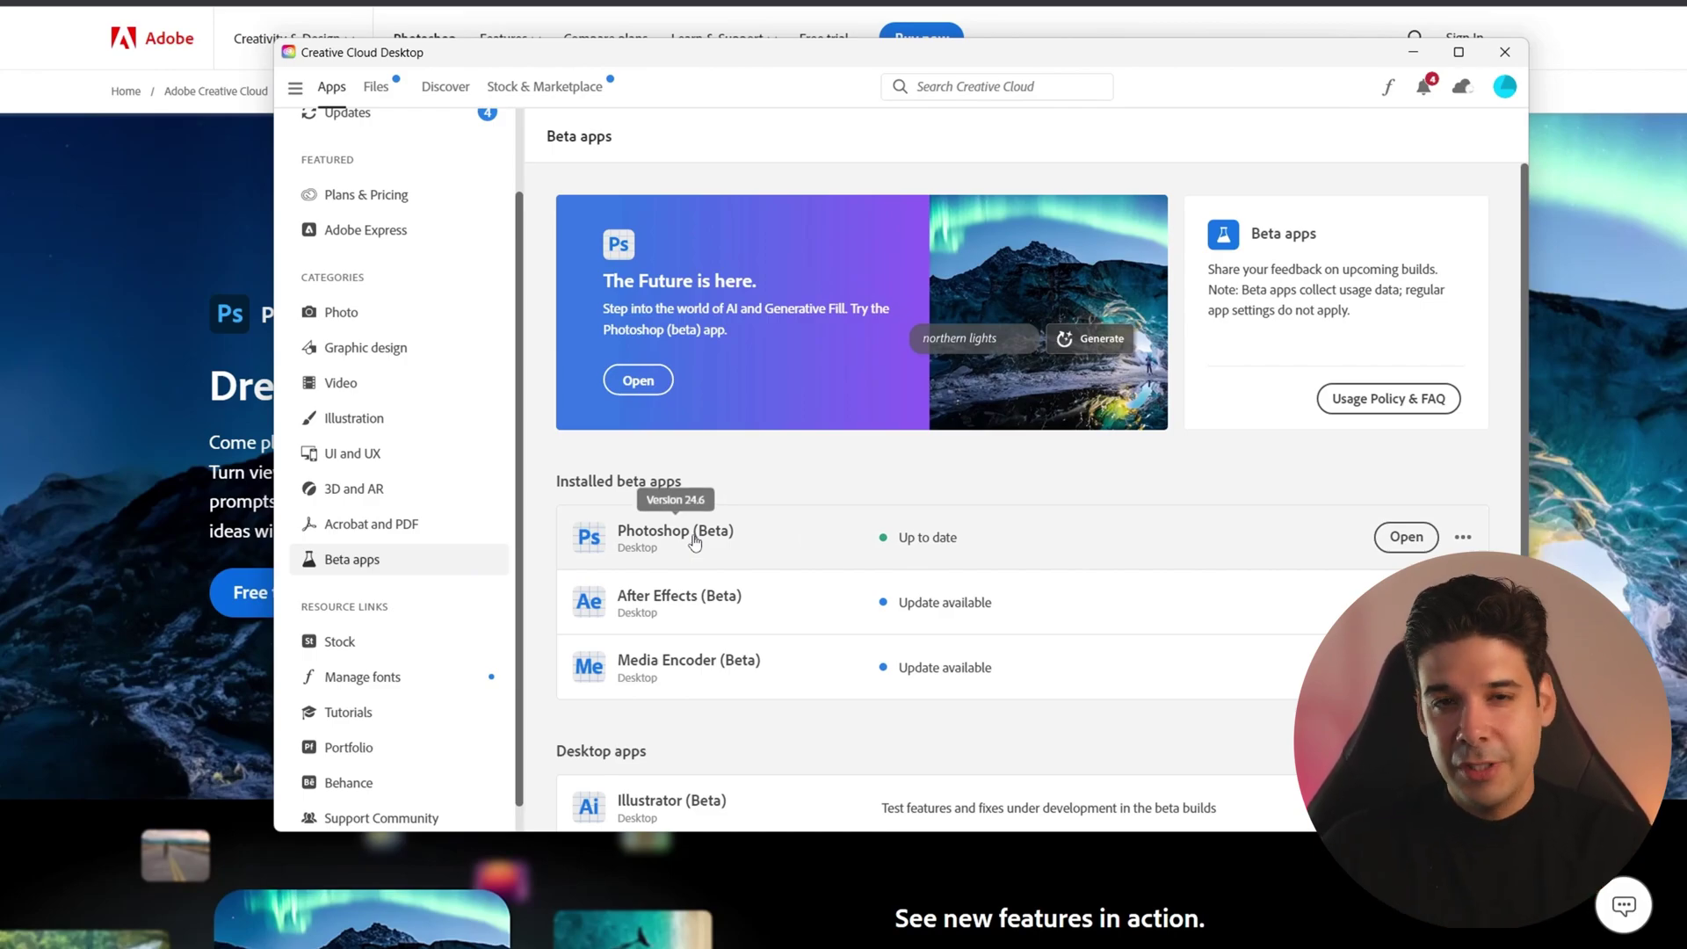
left_click(1398, 538)
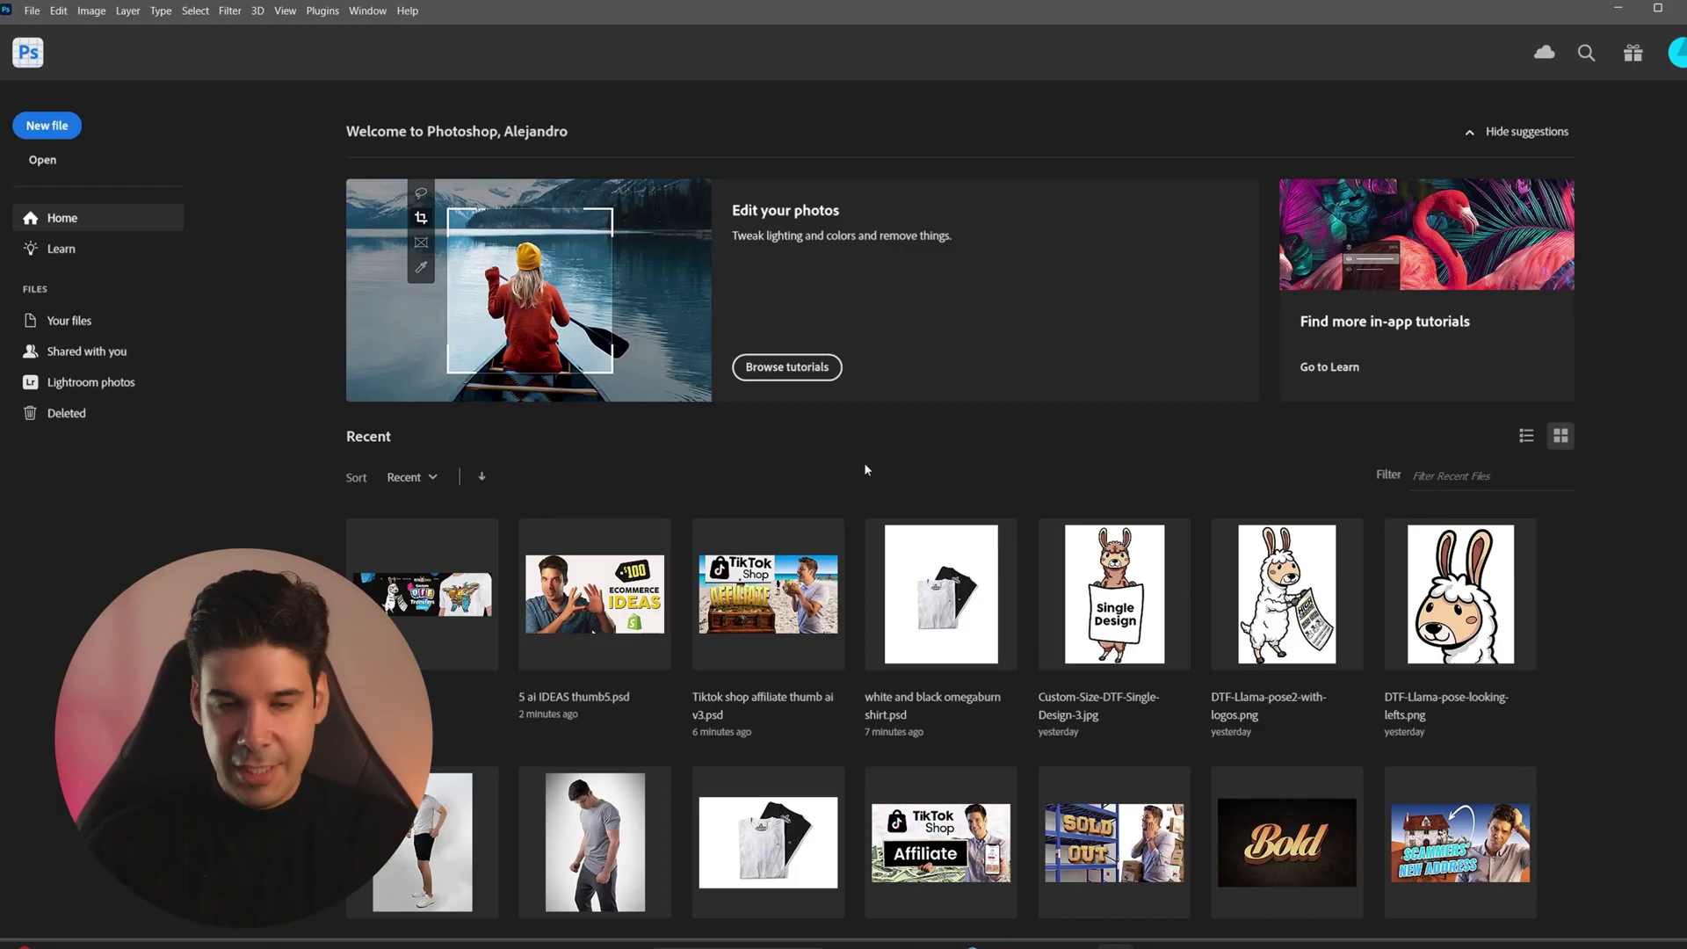
- Open 5 ai IDEAS thumb5.psd from Recent and enlarge the Layers panel
left_click(623, 587)
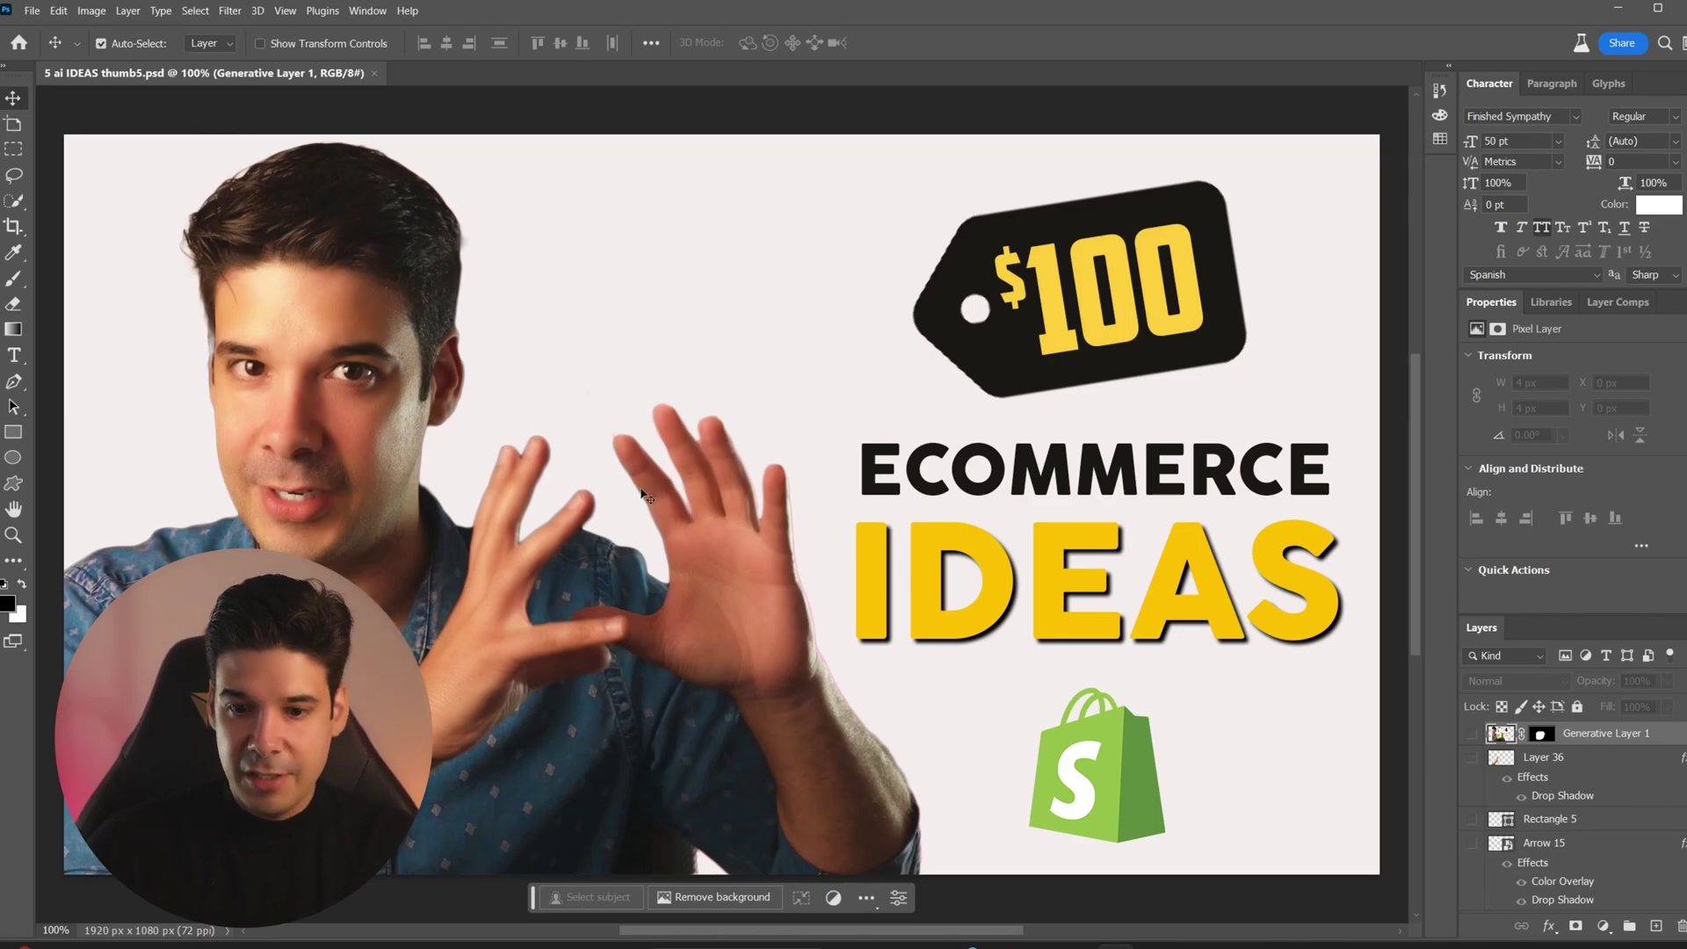
scroll(1566, 752, "down", 5)
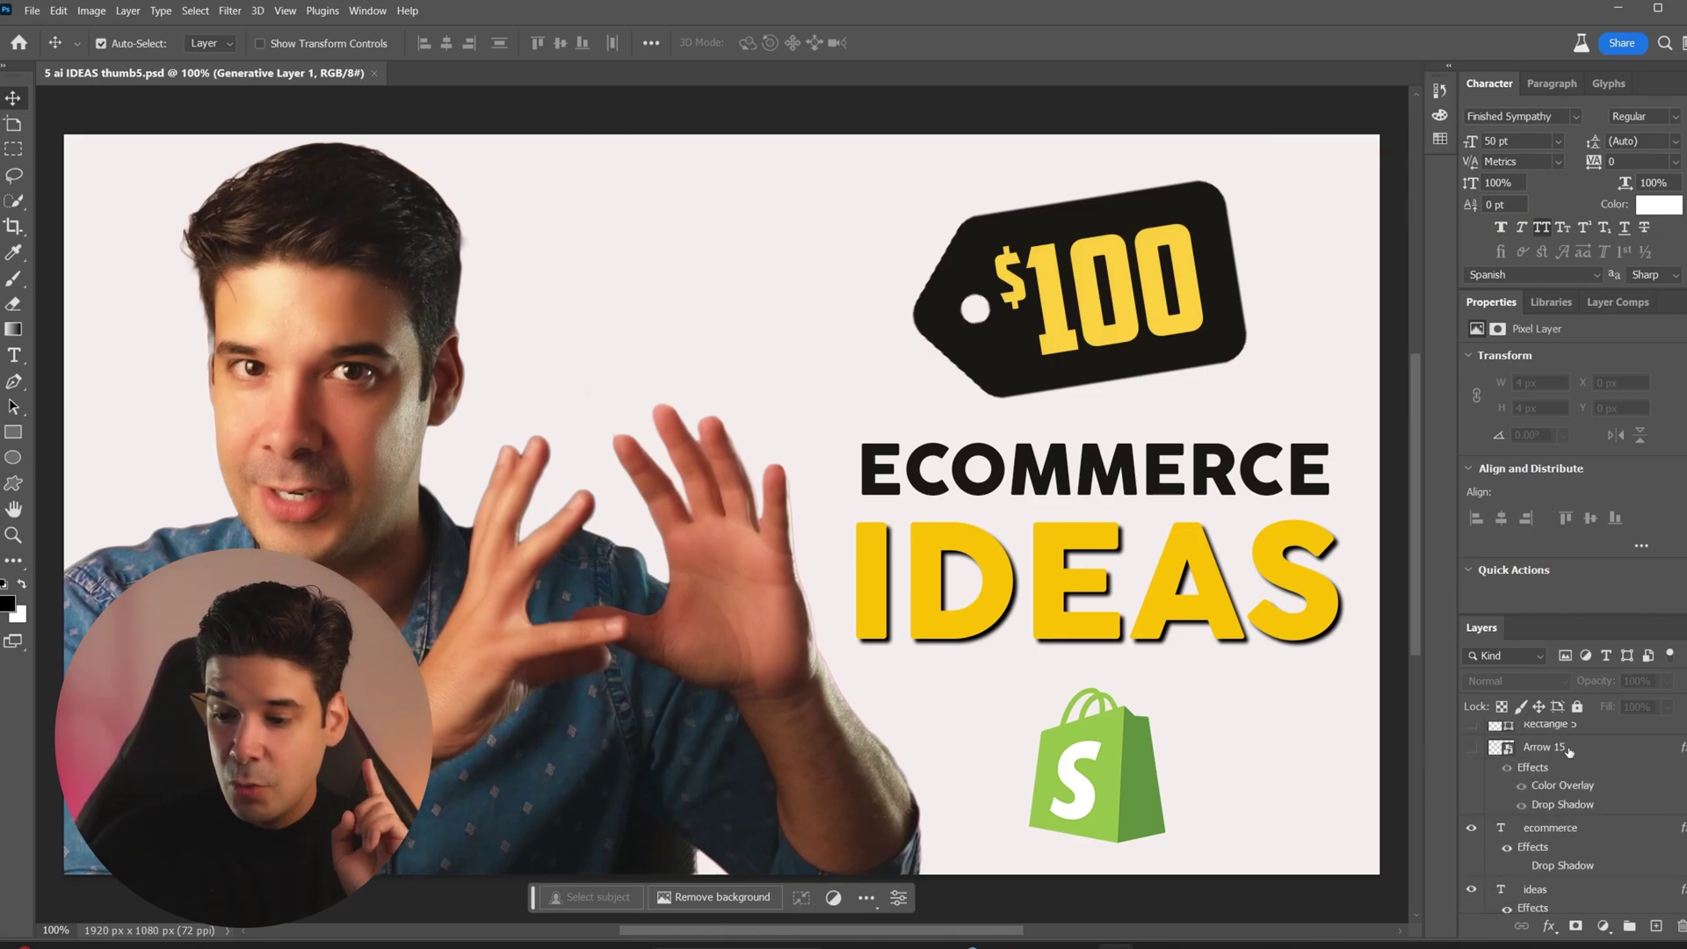
scroll(1569, 772, "down", 4)
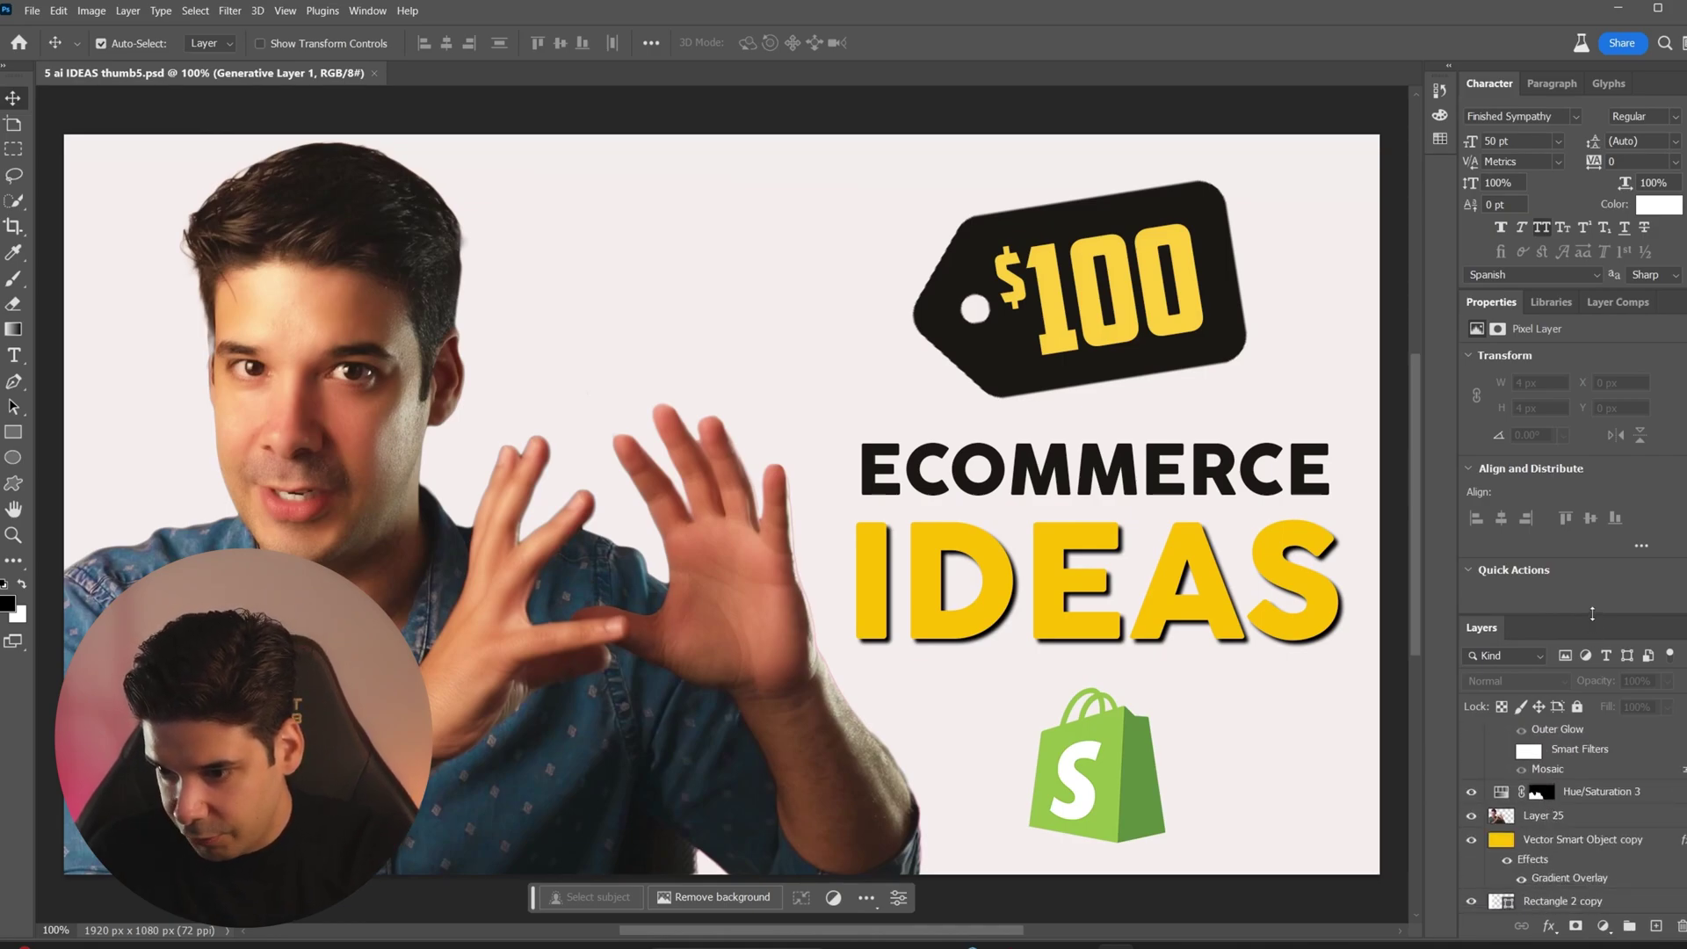
left_click_drag(1591, 619, 1591, 506)
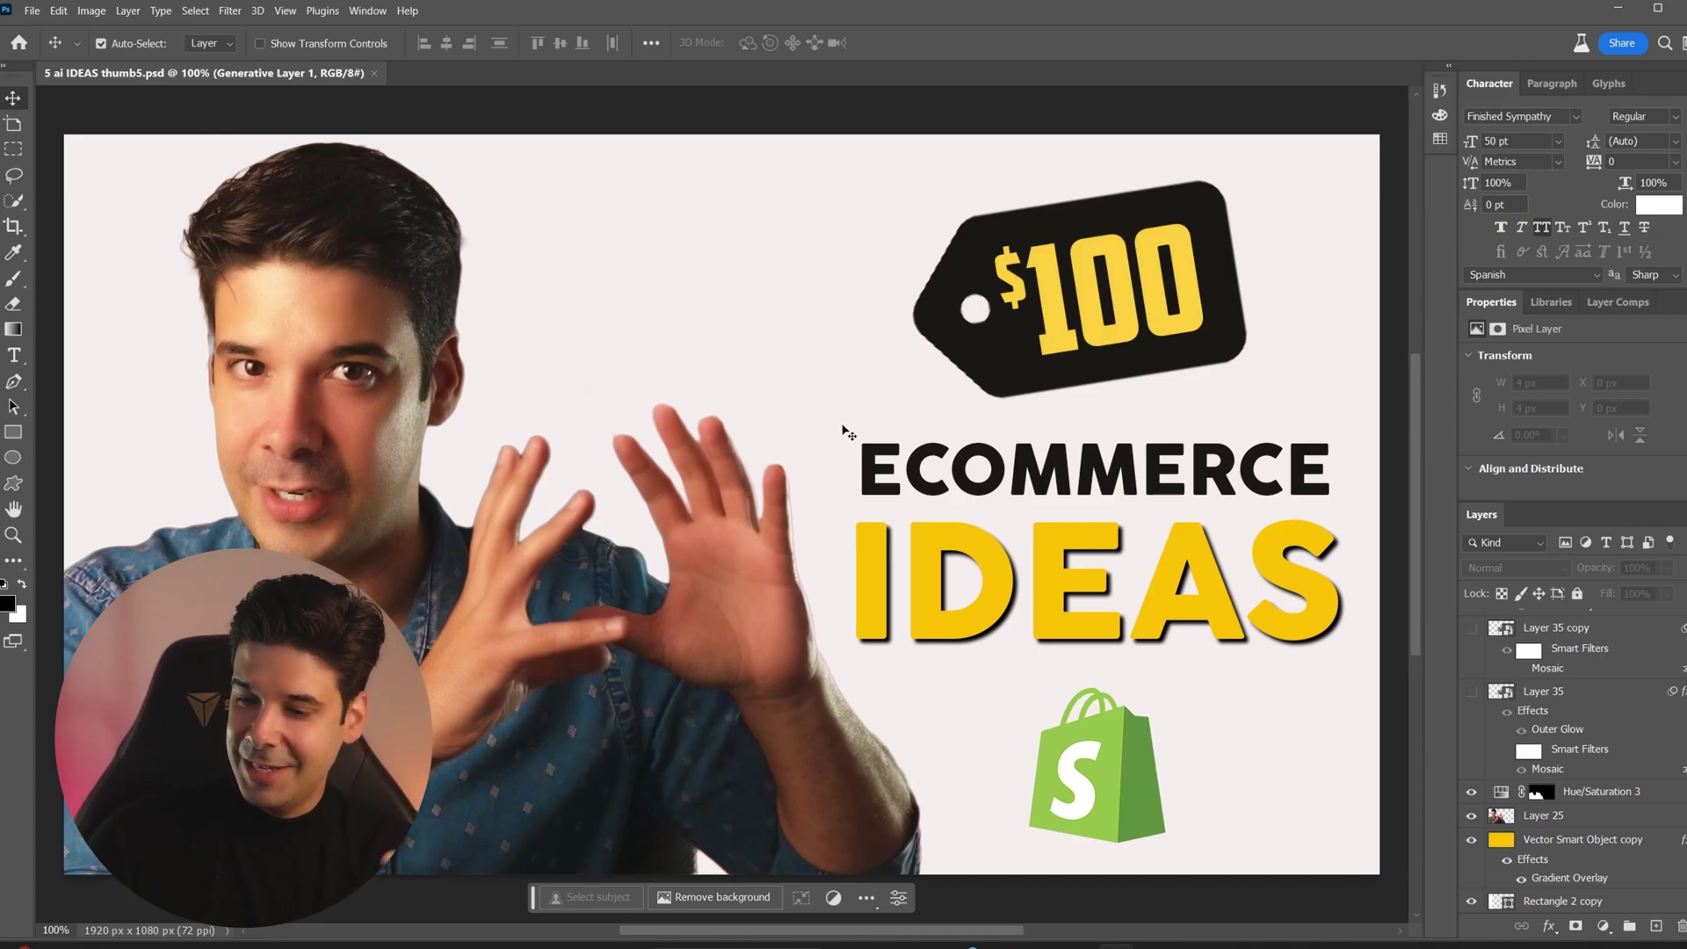
- Make Layer 35, Layer 35 copy, the SOAP text and Layer 36 visible
left_click(1473, 692)
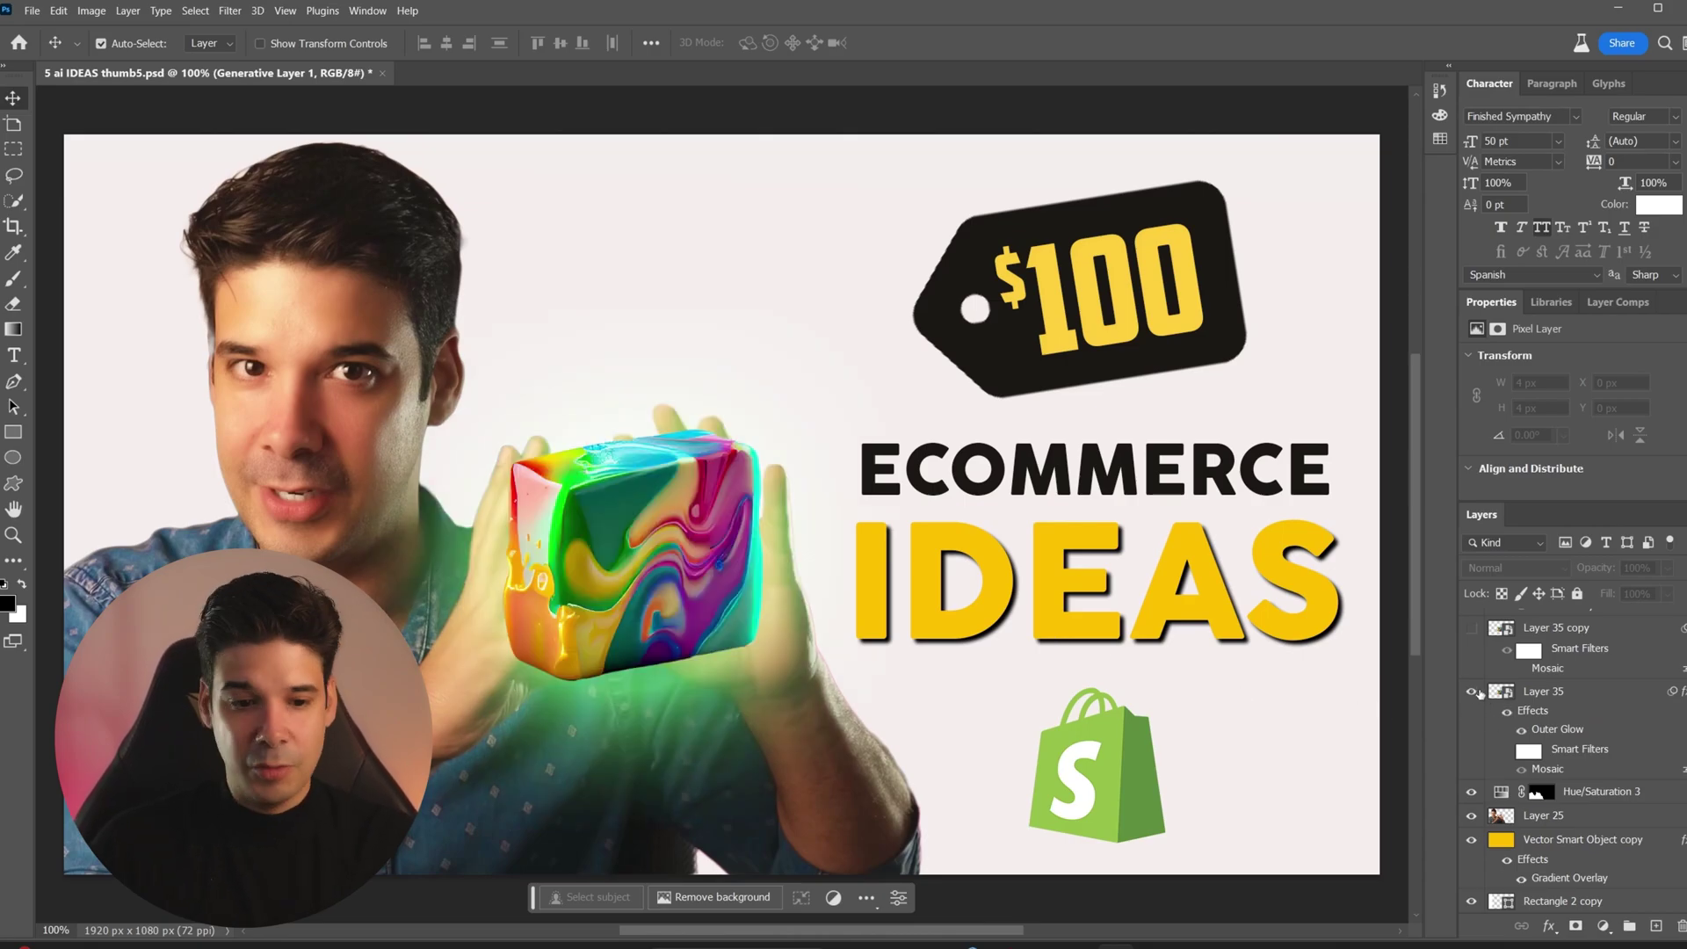
scroll(1503, 703, "up", 3)
left_click(1476, 720)
scroll(1477, 720, "up", 2)
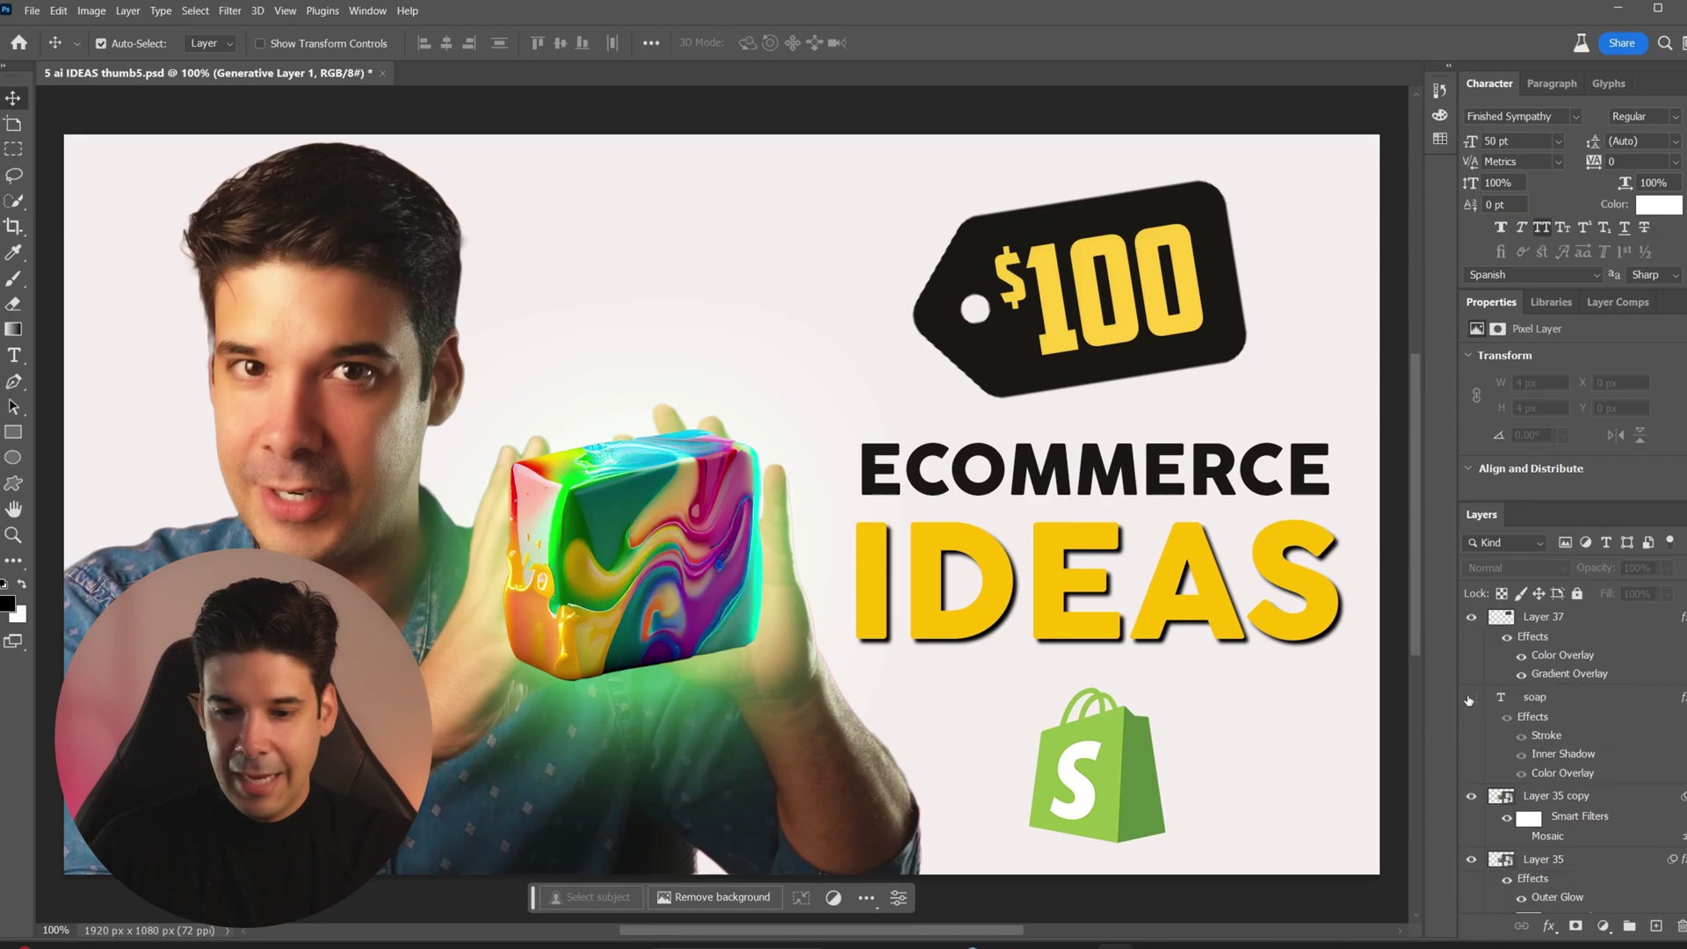
left_click(1472, 697)
scroll(1561, 695, "up", 1)
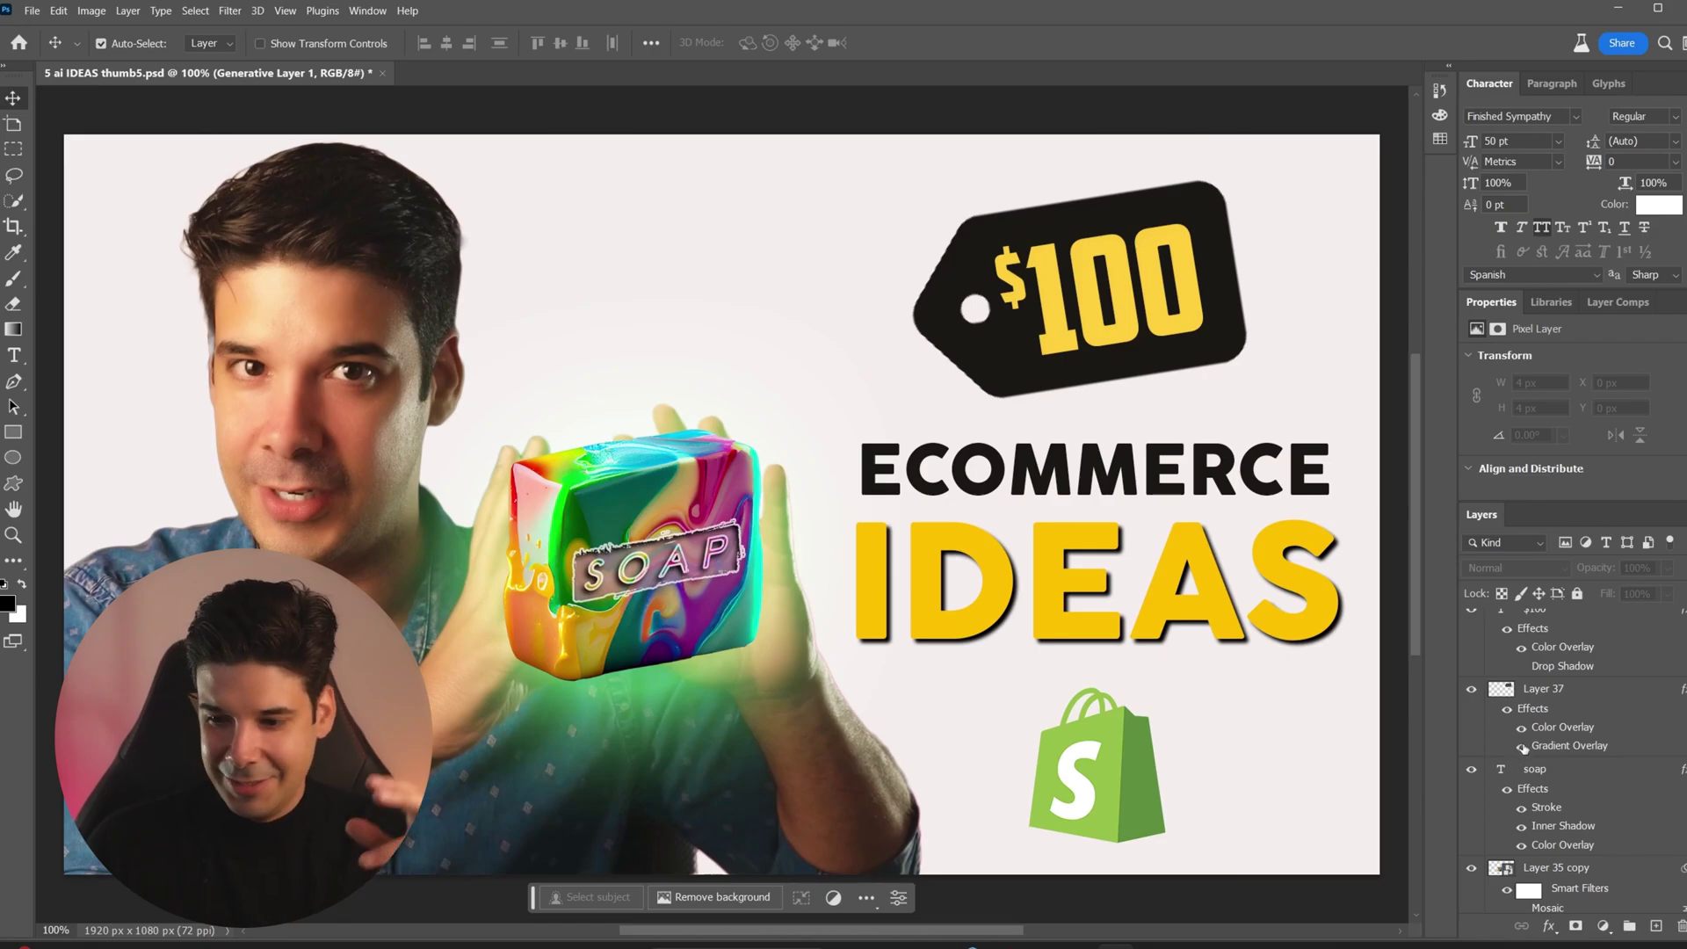
scroll(1518, 726, "up", 6)
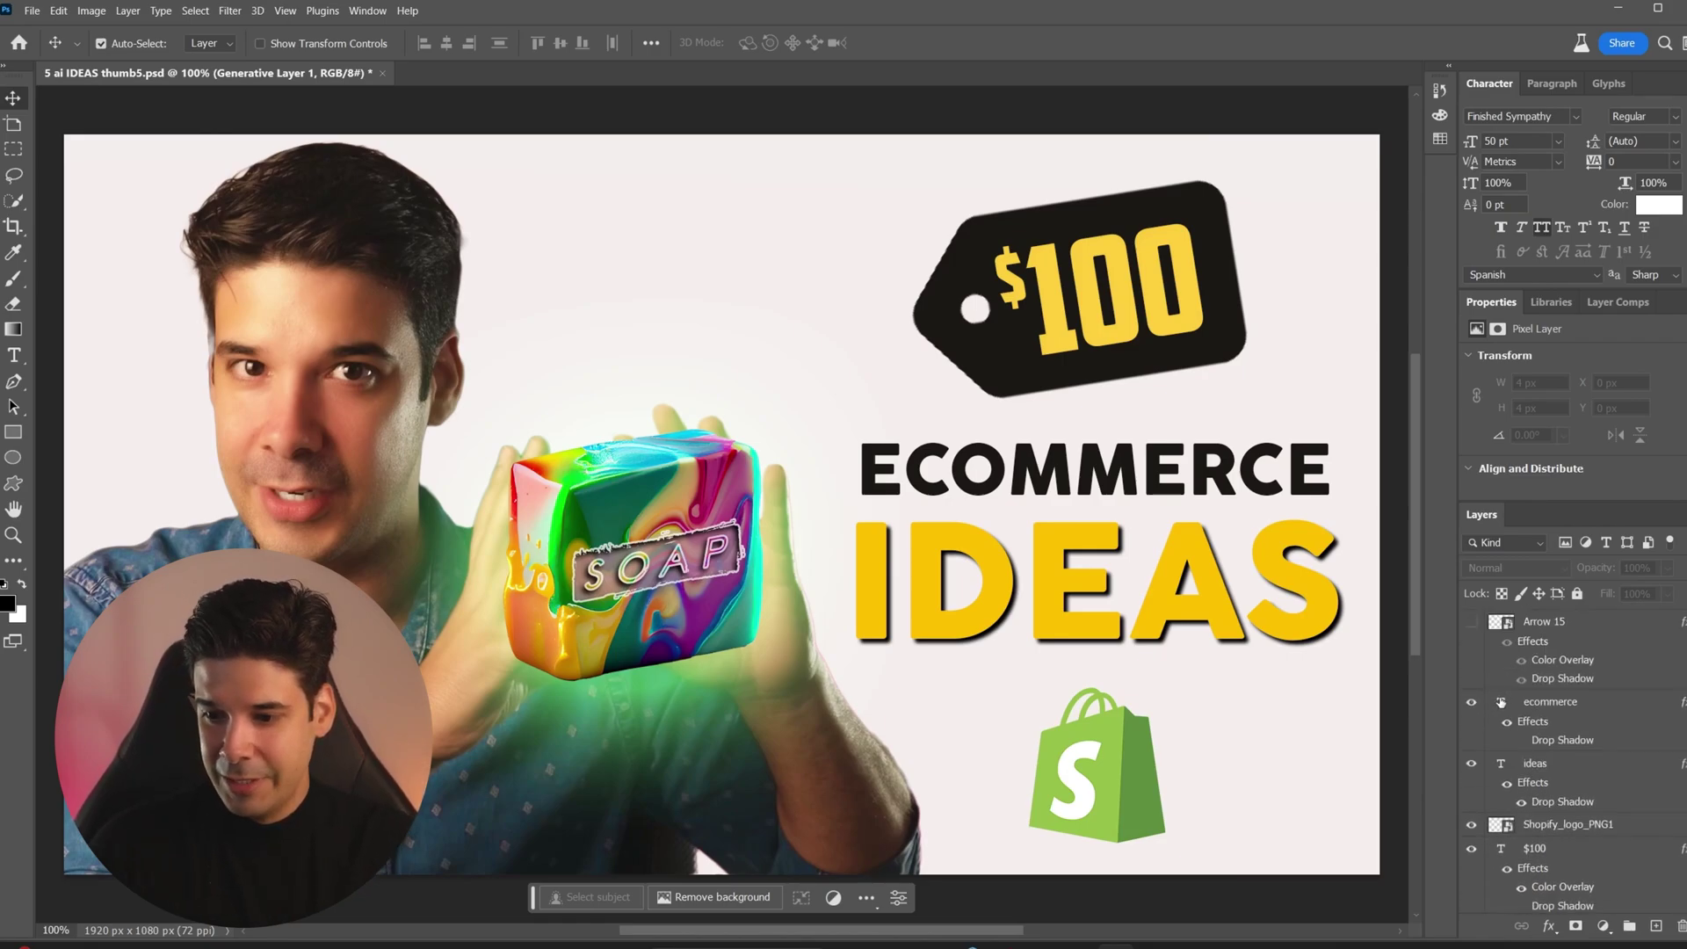
left_click(1473, 646)
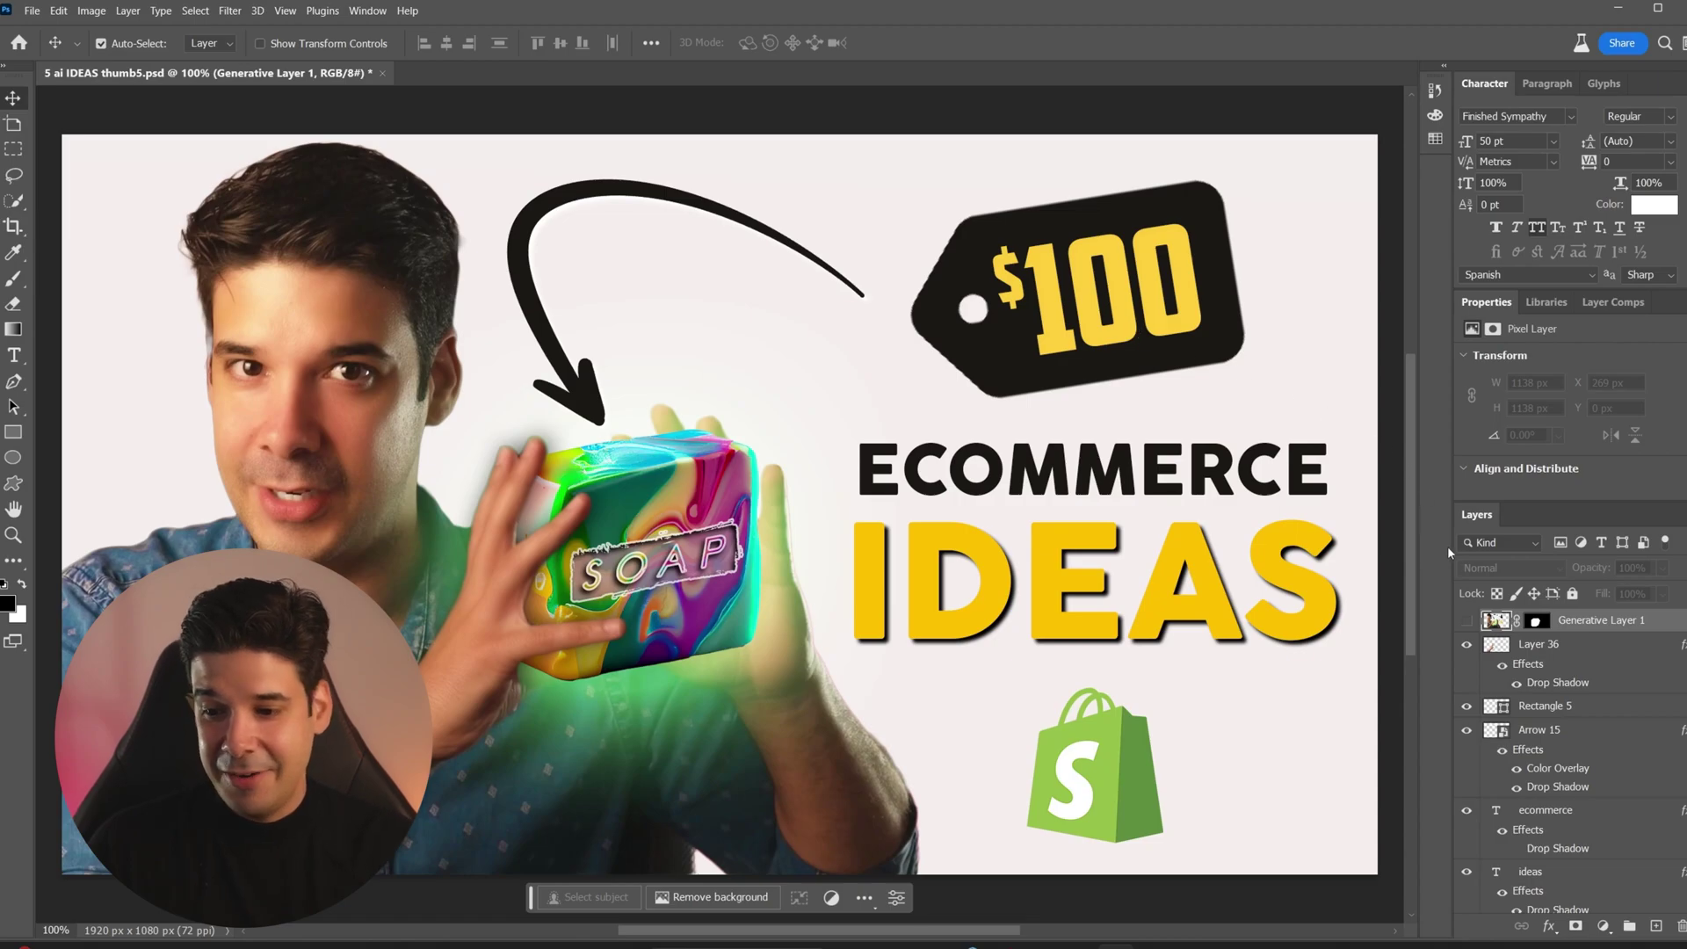
- Show Generative Layer 1's plain green soap and zoom out to the whole thumbnail
left_click(1465, 621)
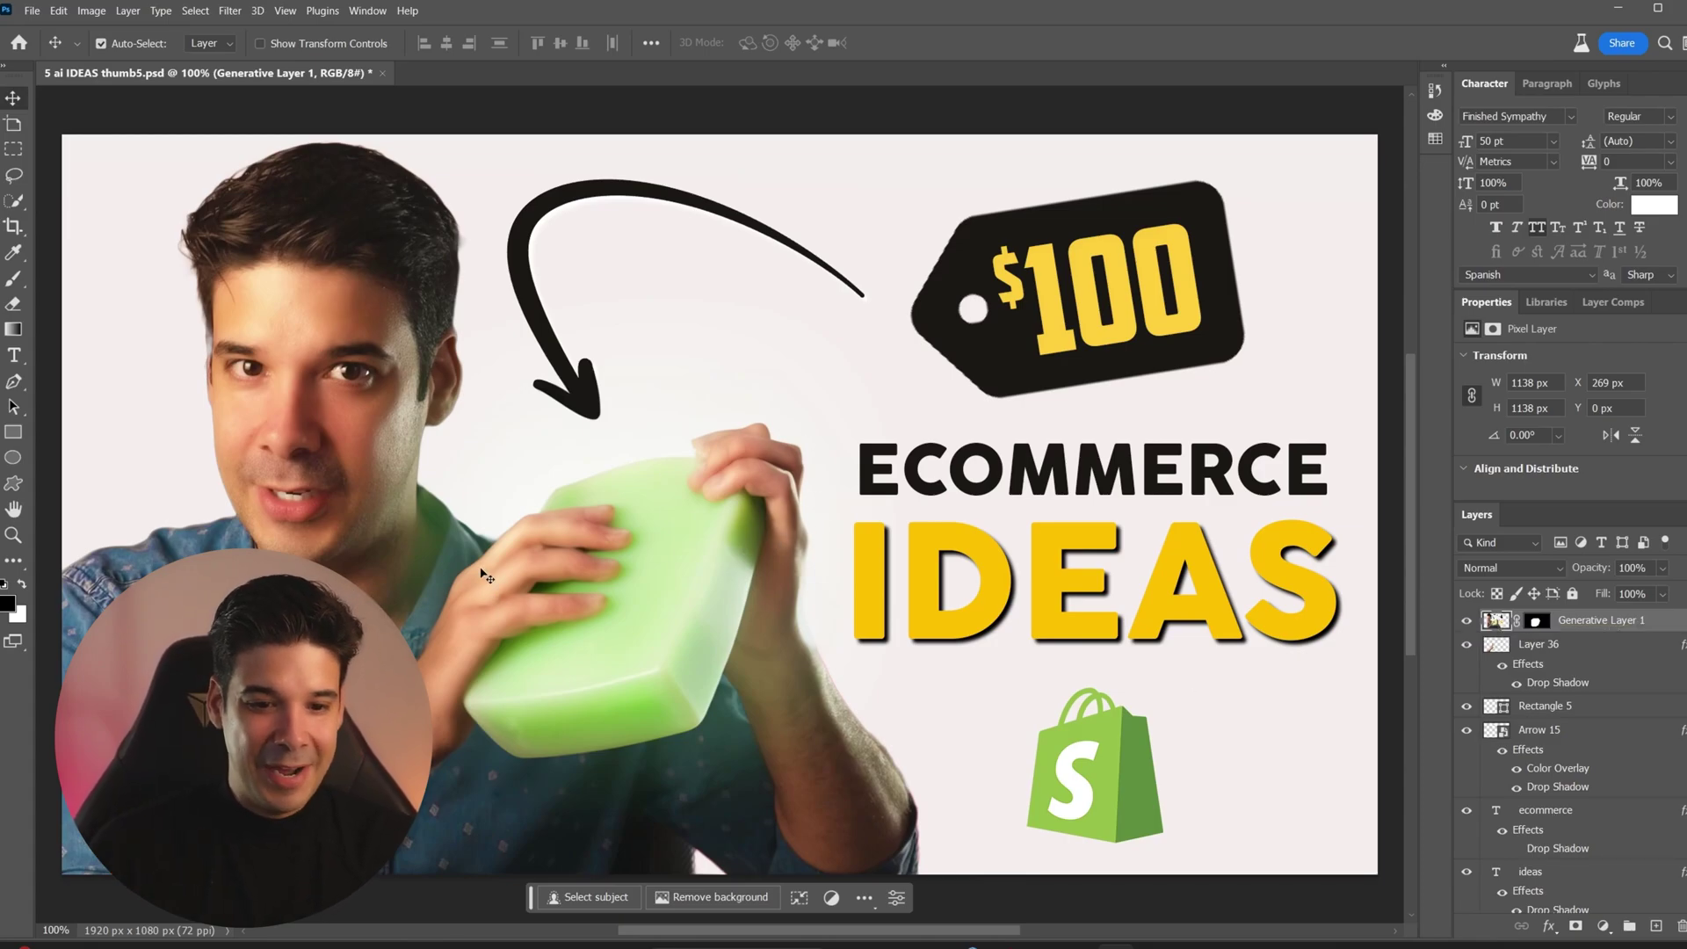
key("z")
scroll(751, 560, "down", 3)
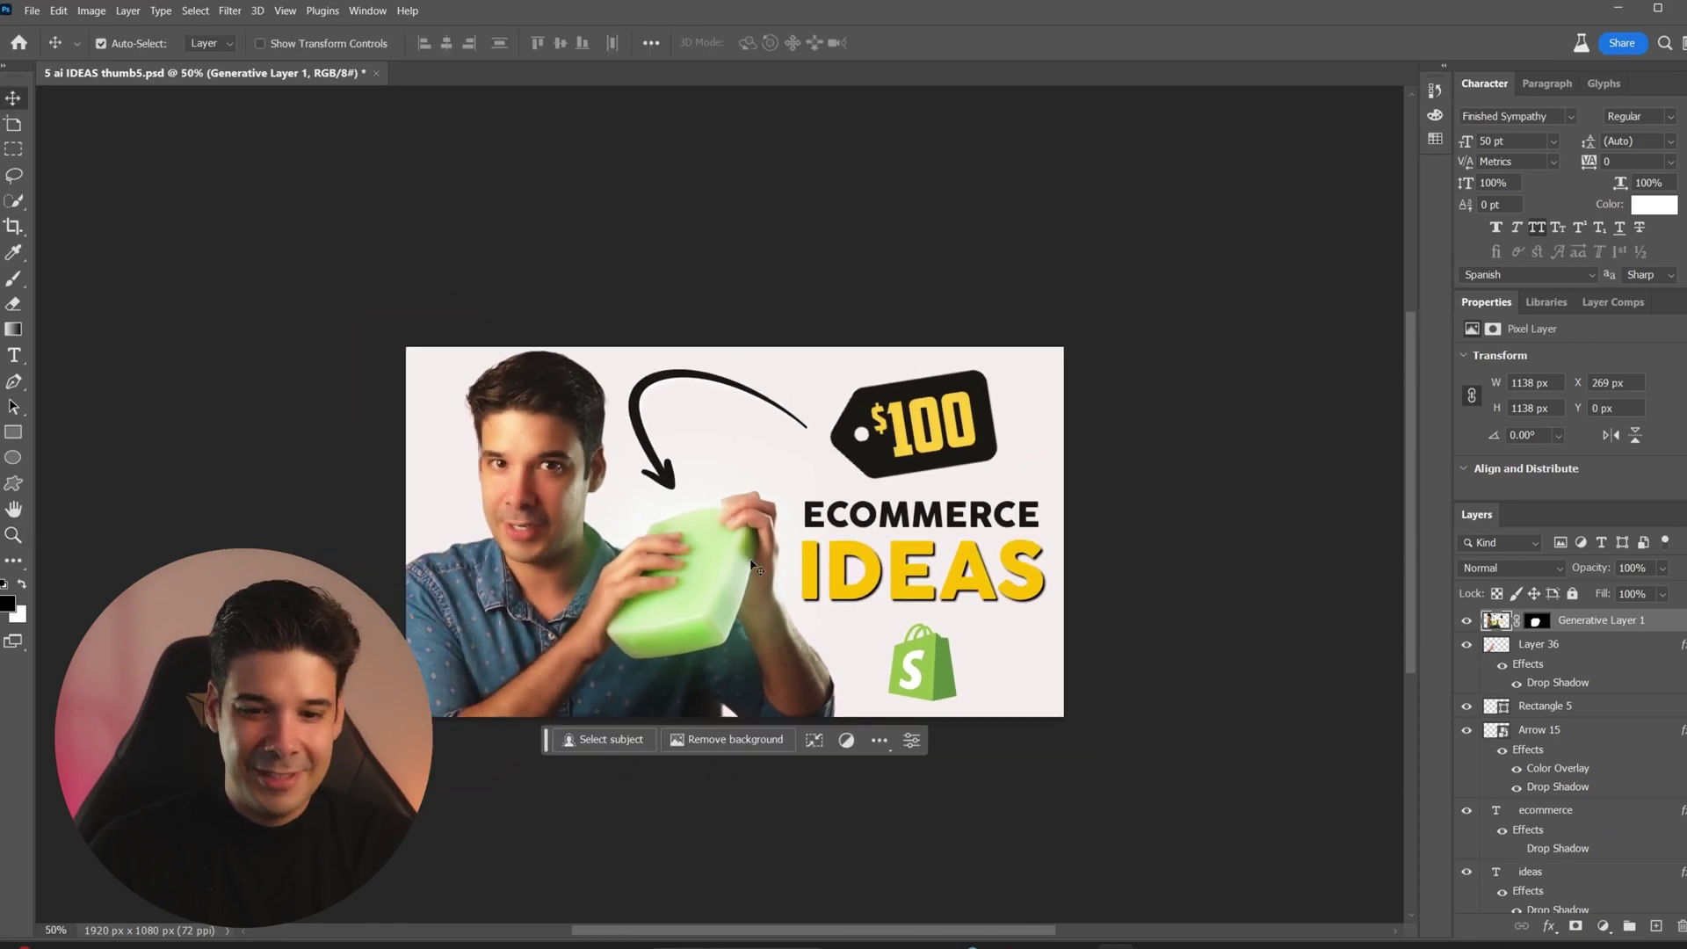
scroll(752, 560, "up", 2)
scroll(753, 558, "down", 1)
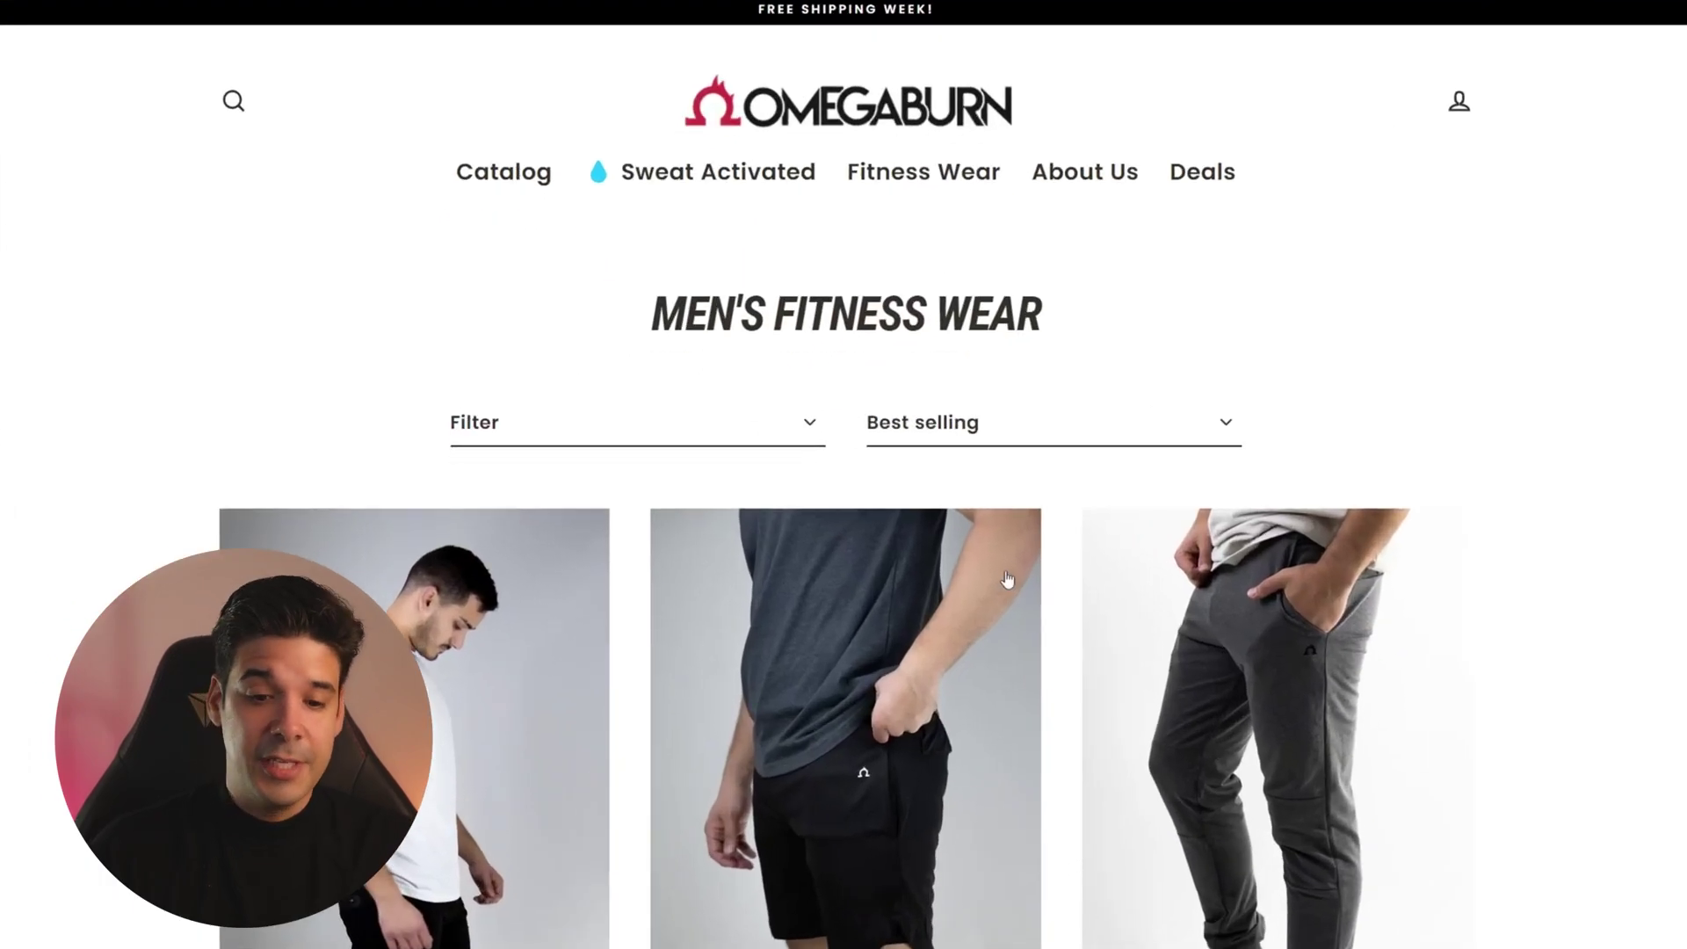
- Open the F3 T-Shirt Bundle (2 Pack) page and select 'Subscribe and save'
scroll(1015, 556, "down", 8)
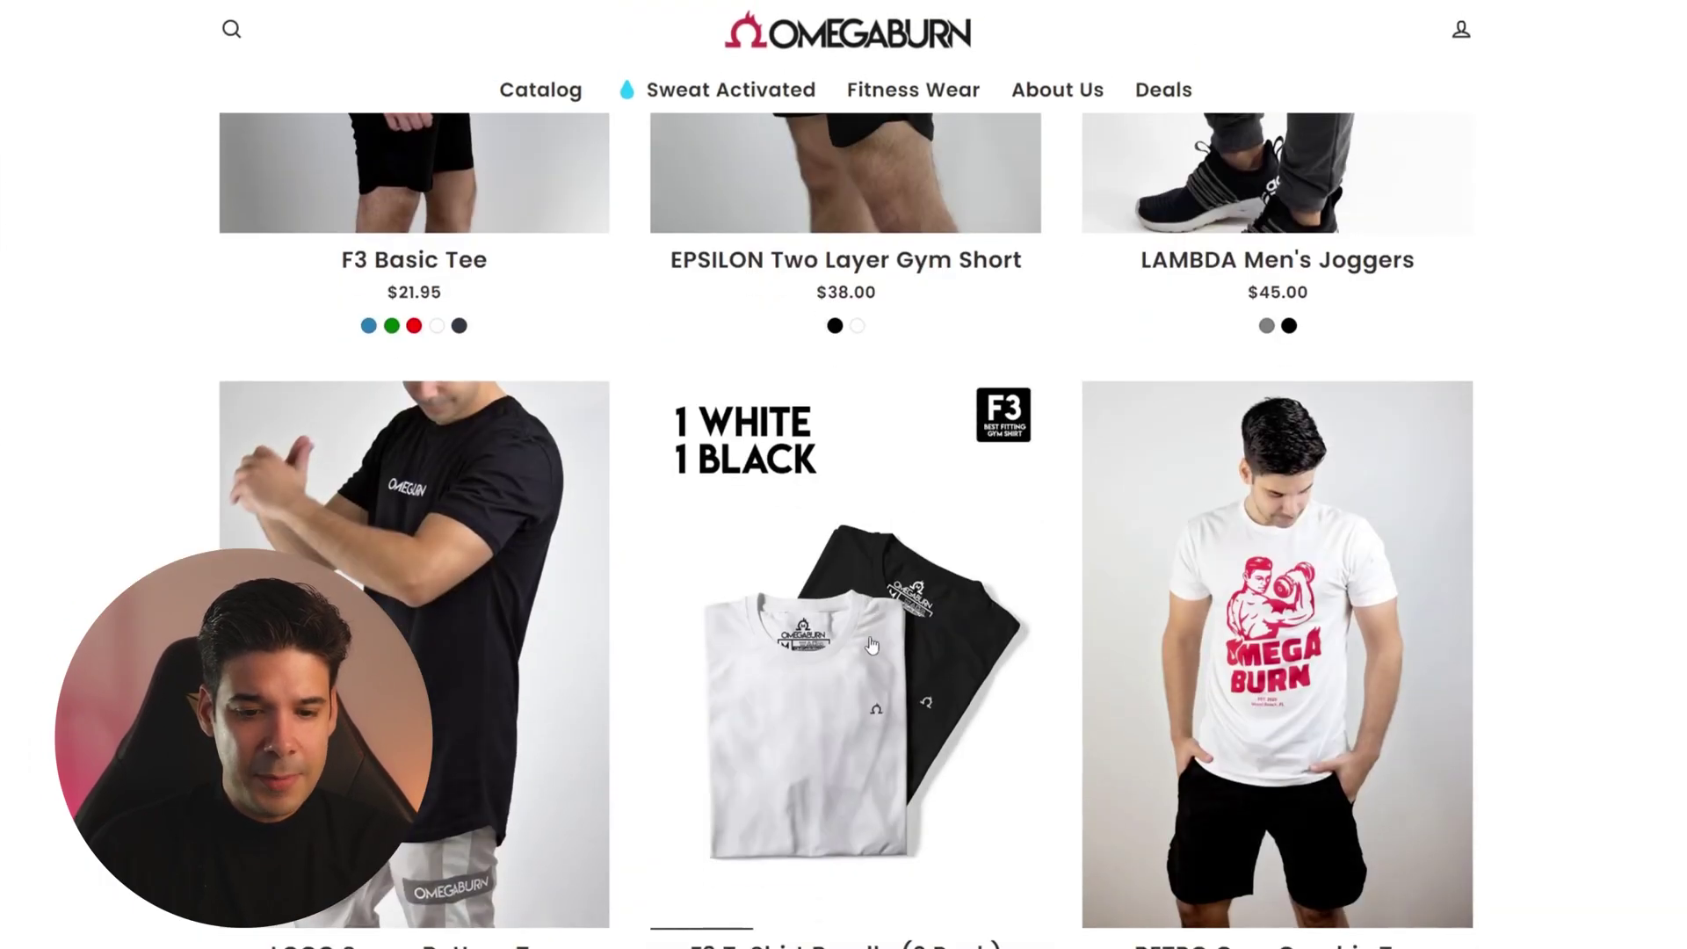
left_click(872, 646)
scroll(642, 450, "down", 2)
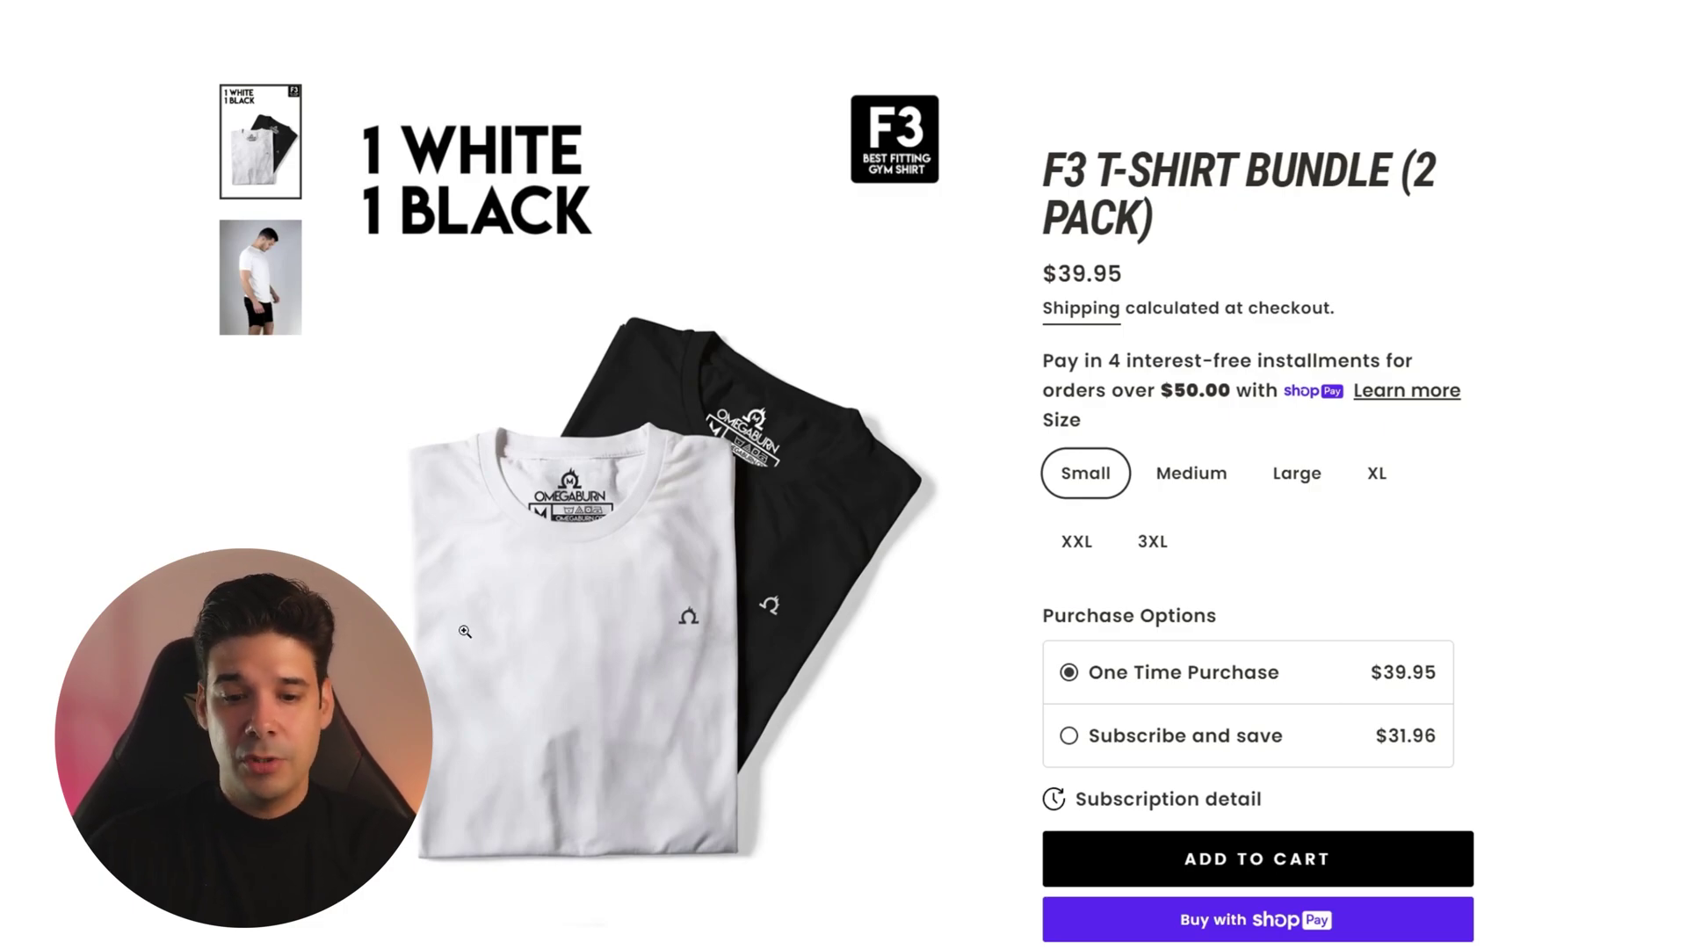
left_click(1156, 746)
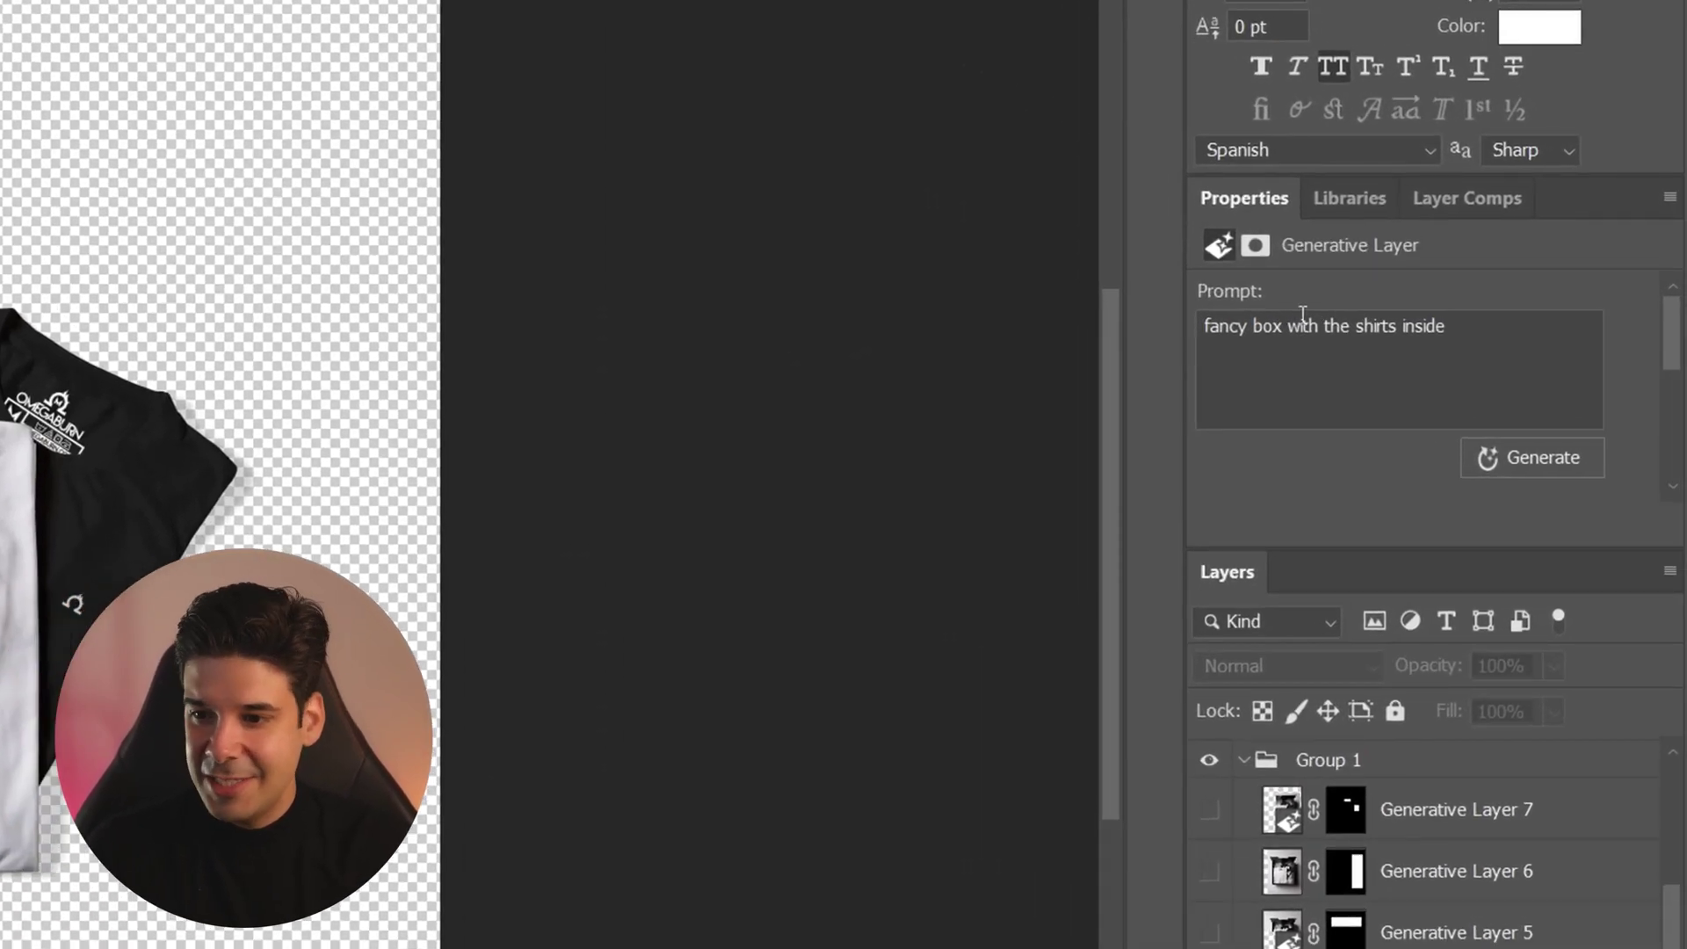
- Check the box prompt, then show the wider, black and narrower box variations
left_click_drag(1511, 375, 1570, 376)
left_click(1568, 398)
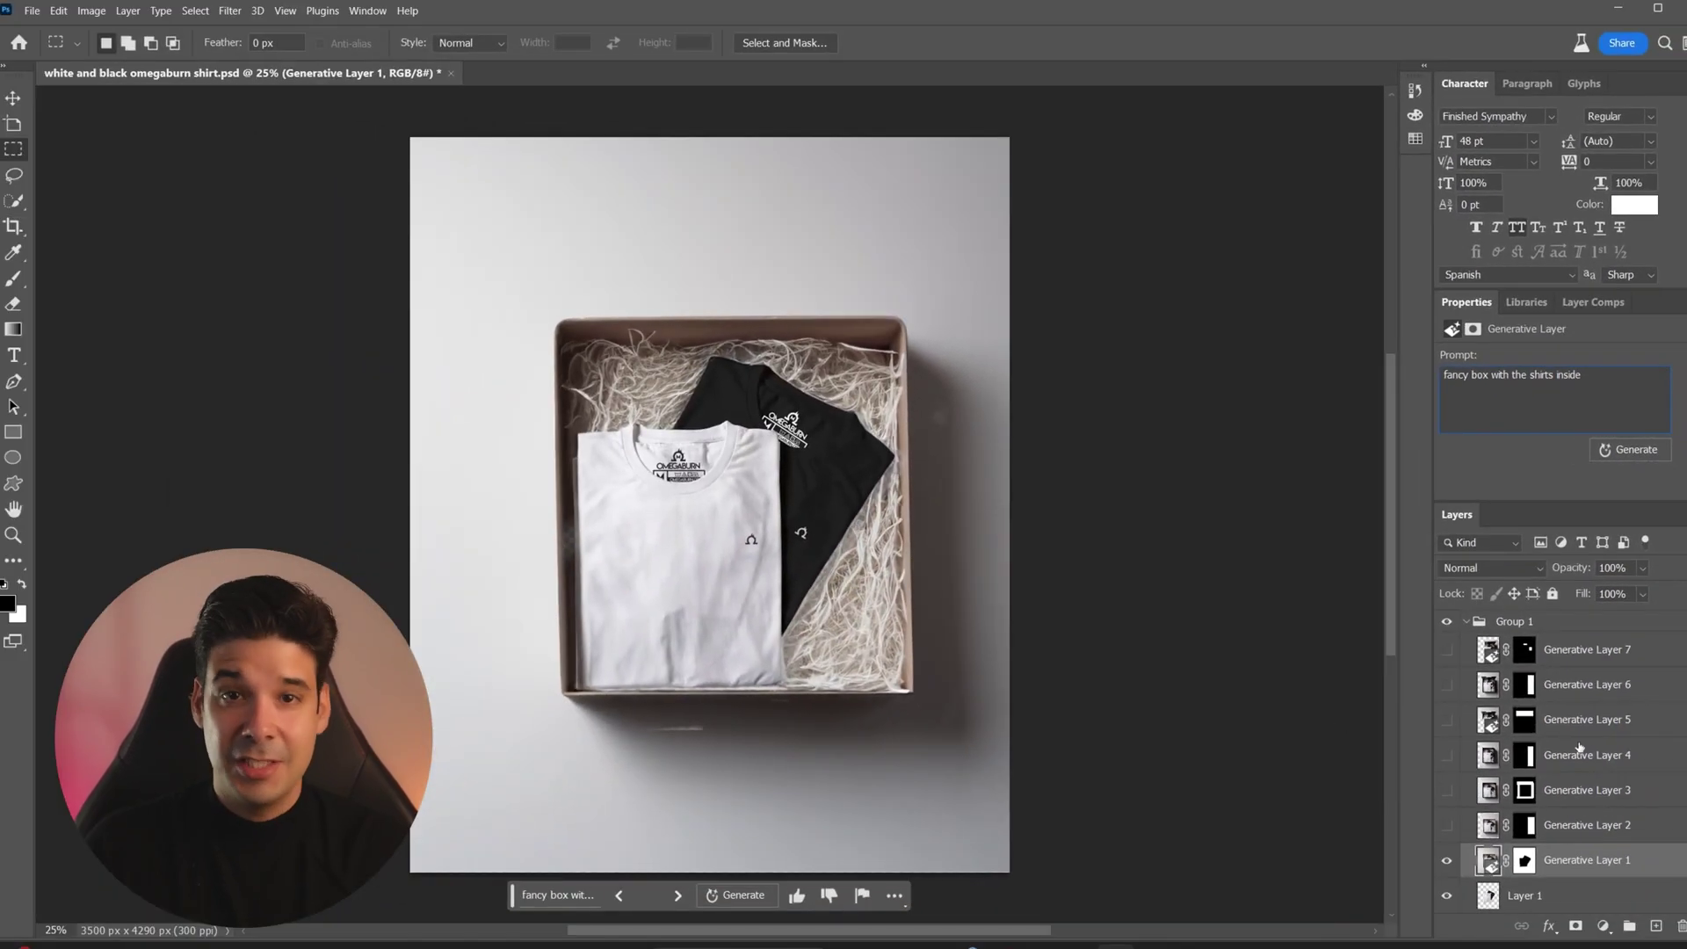
left_click(1448, 827)
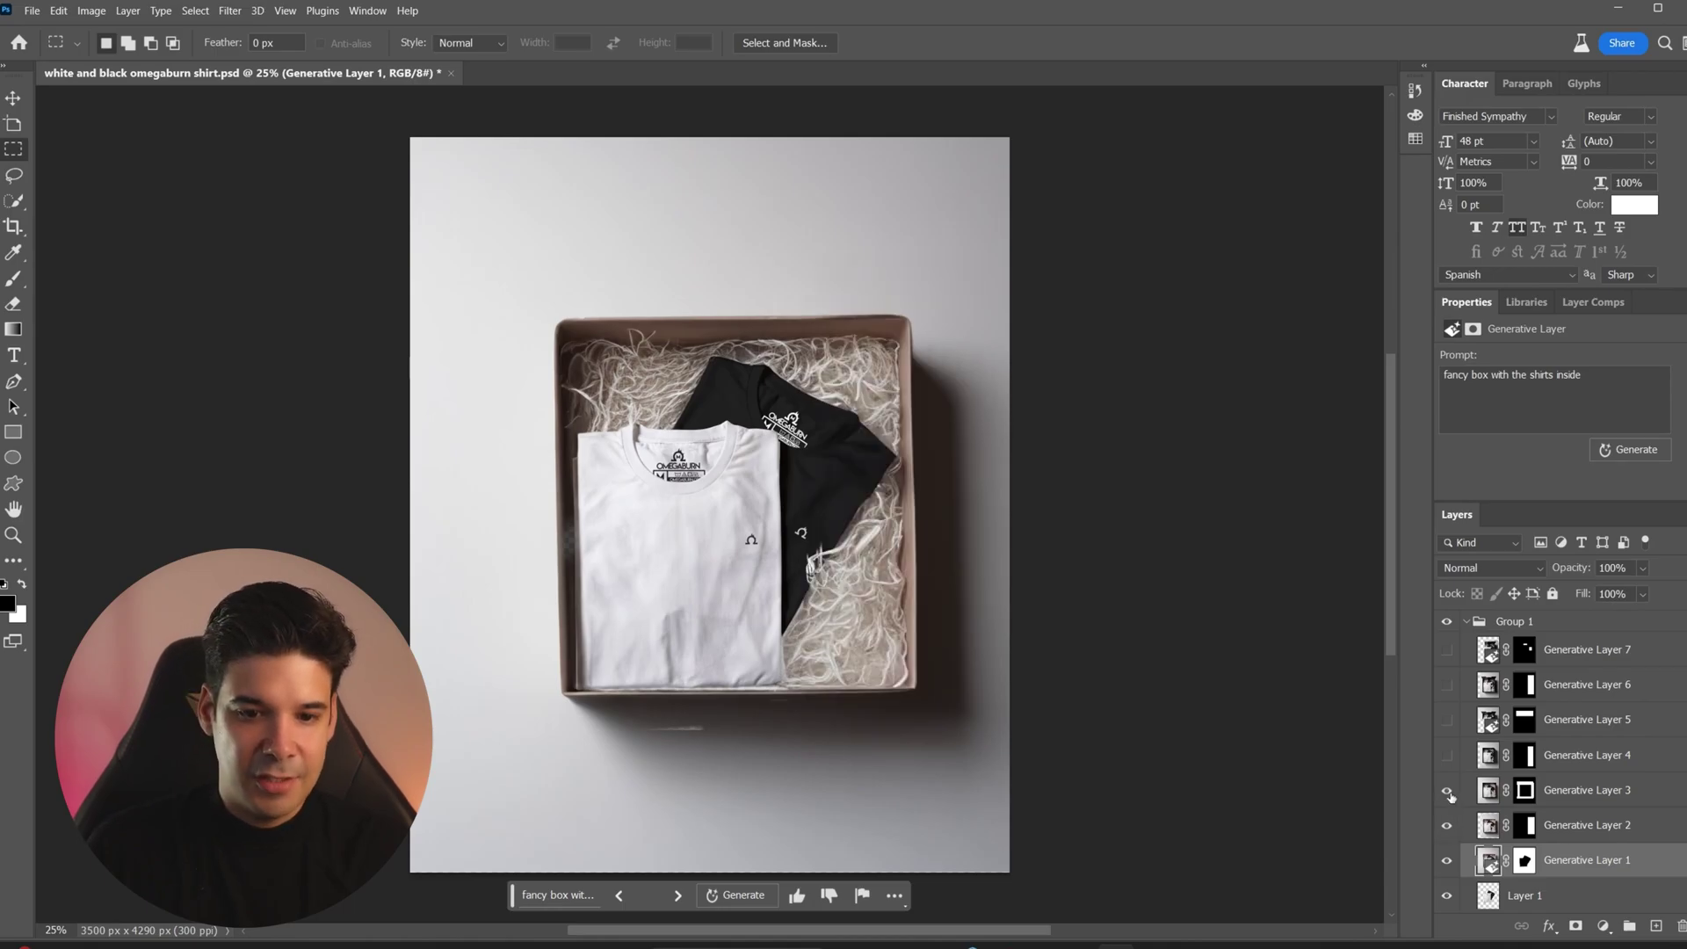
left_click(1448, 792)
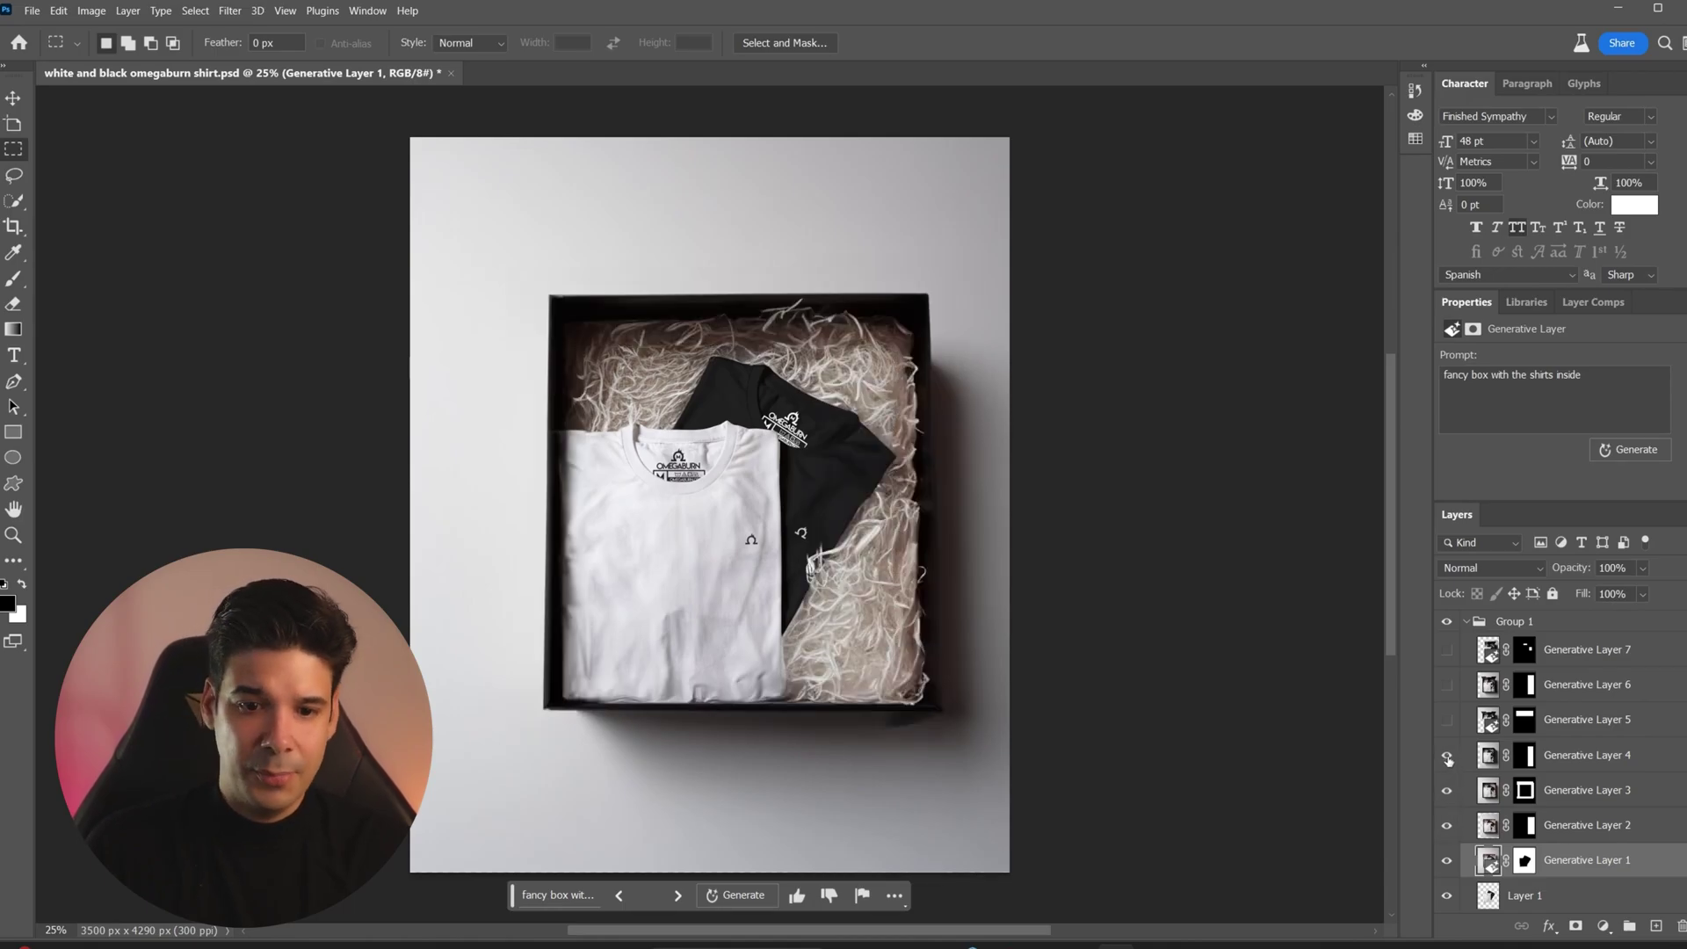
left_click(1448, 756)
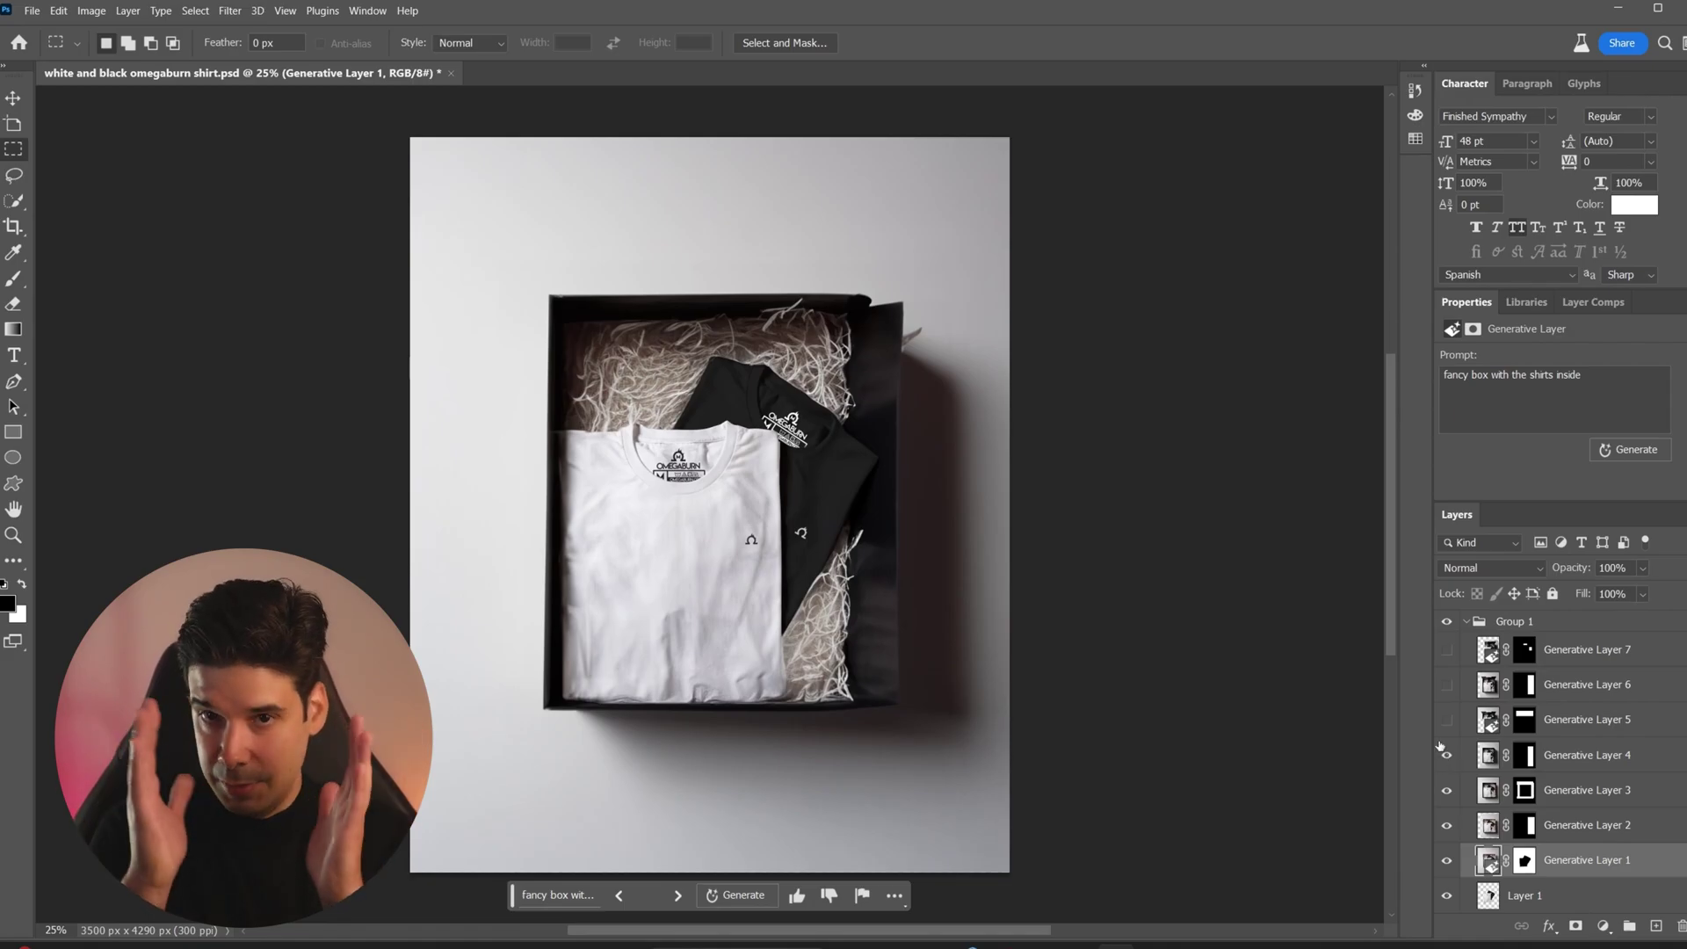
- Show the open-flap and Generative Layer 7 variations, ending on the wooden-table box
left_click(1448, 719)
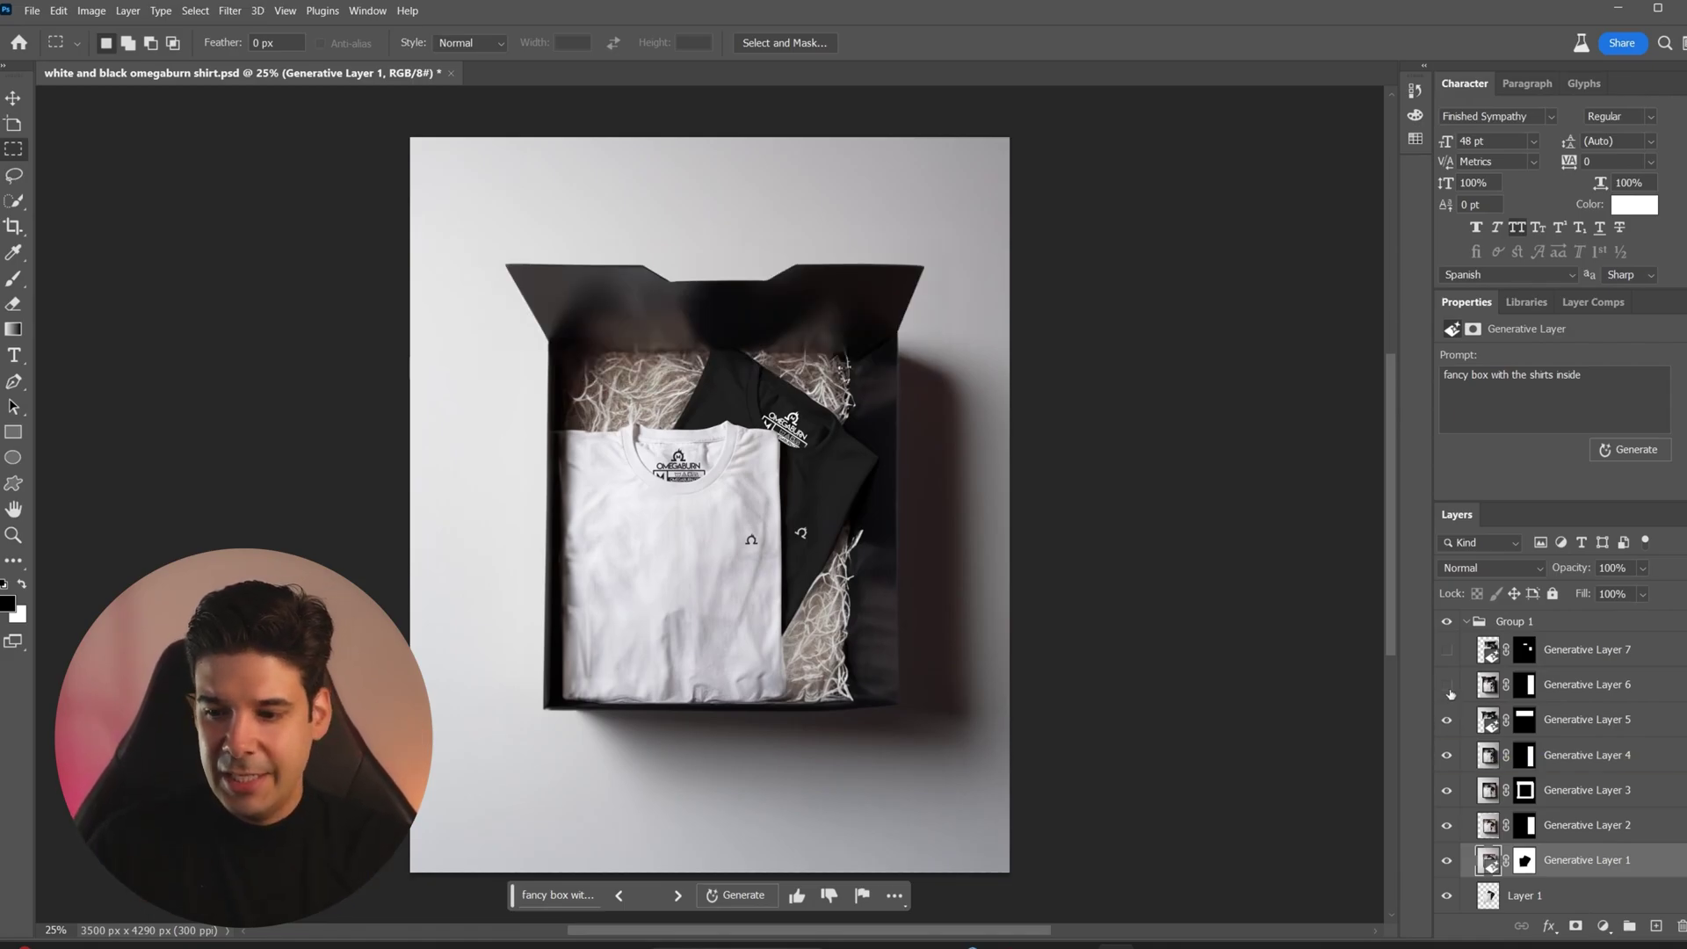
left_click(1448, 686)
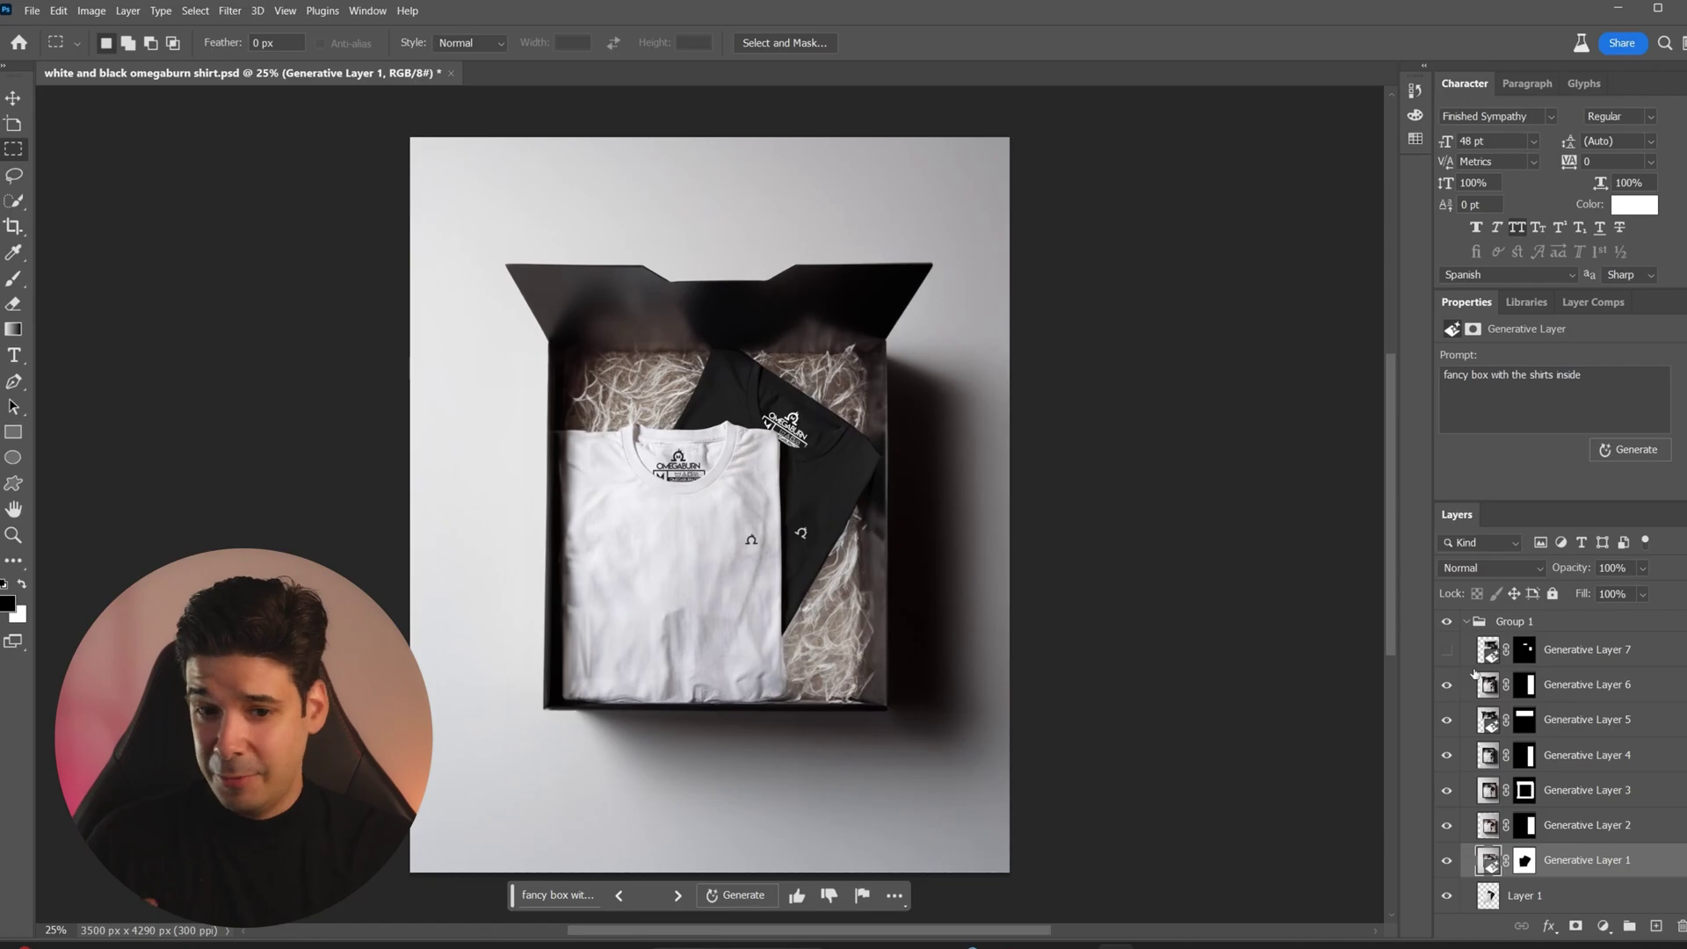
left_click(1447, 650)
scroll(1452, 667, "up", 3)
left_click(1447, 663)
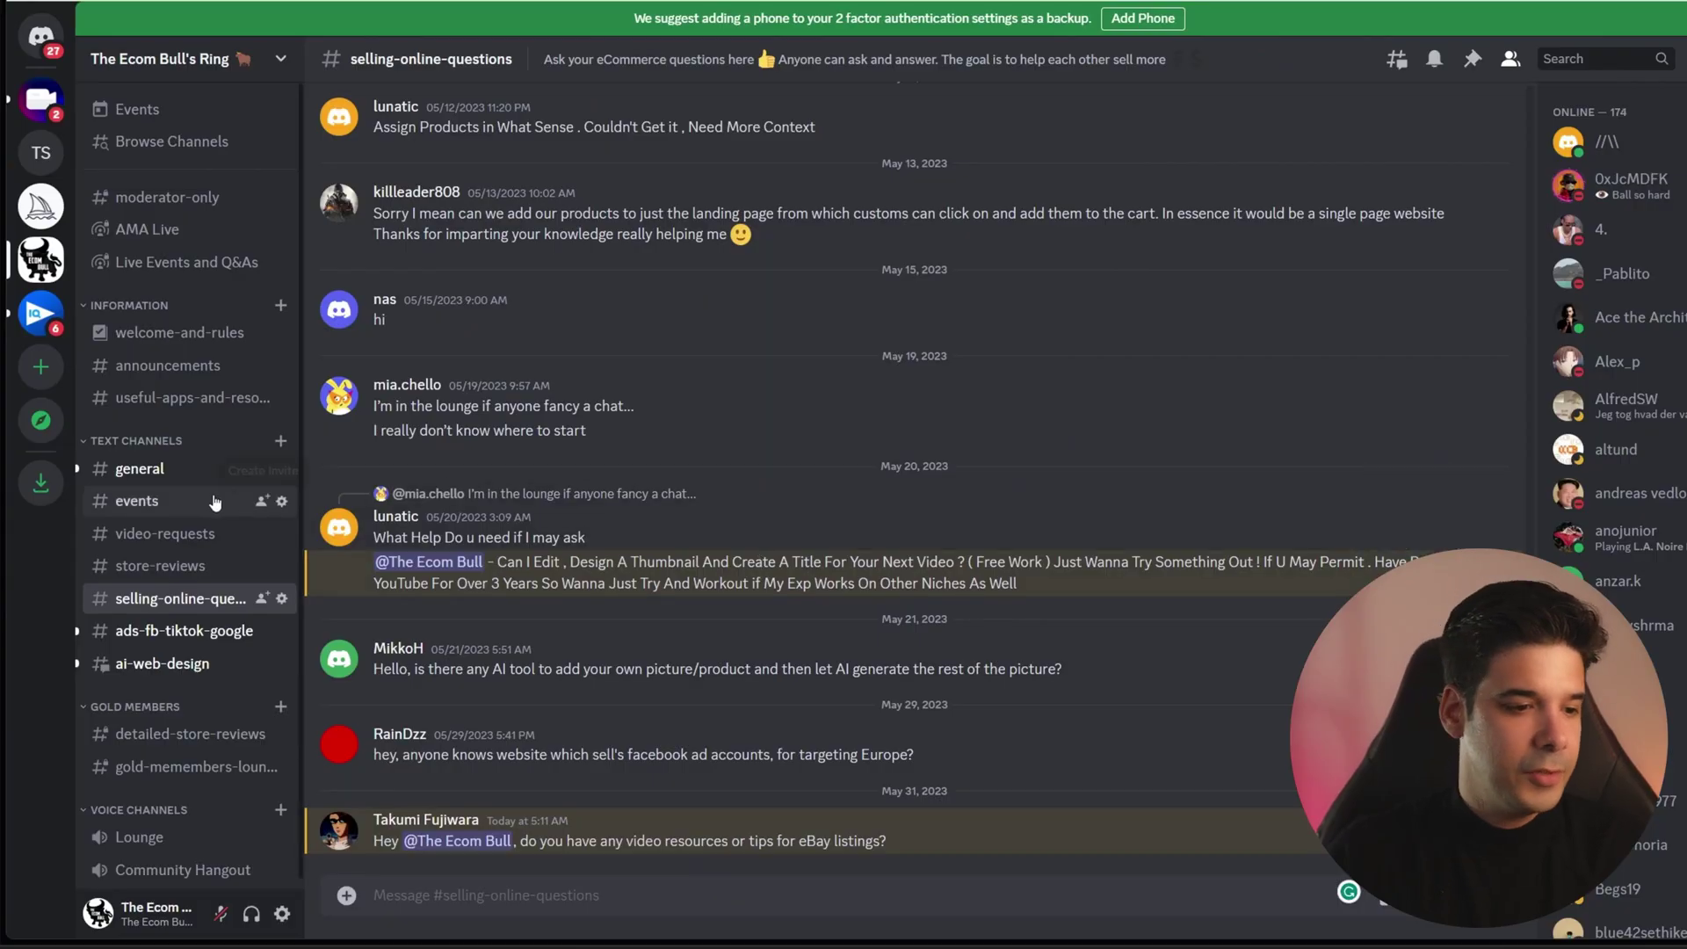
- In #store-reviews, open the framesandpaws.com link from the Frames & Paws post
left_click(162, 567)
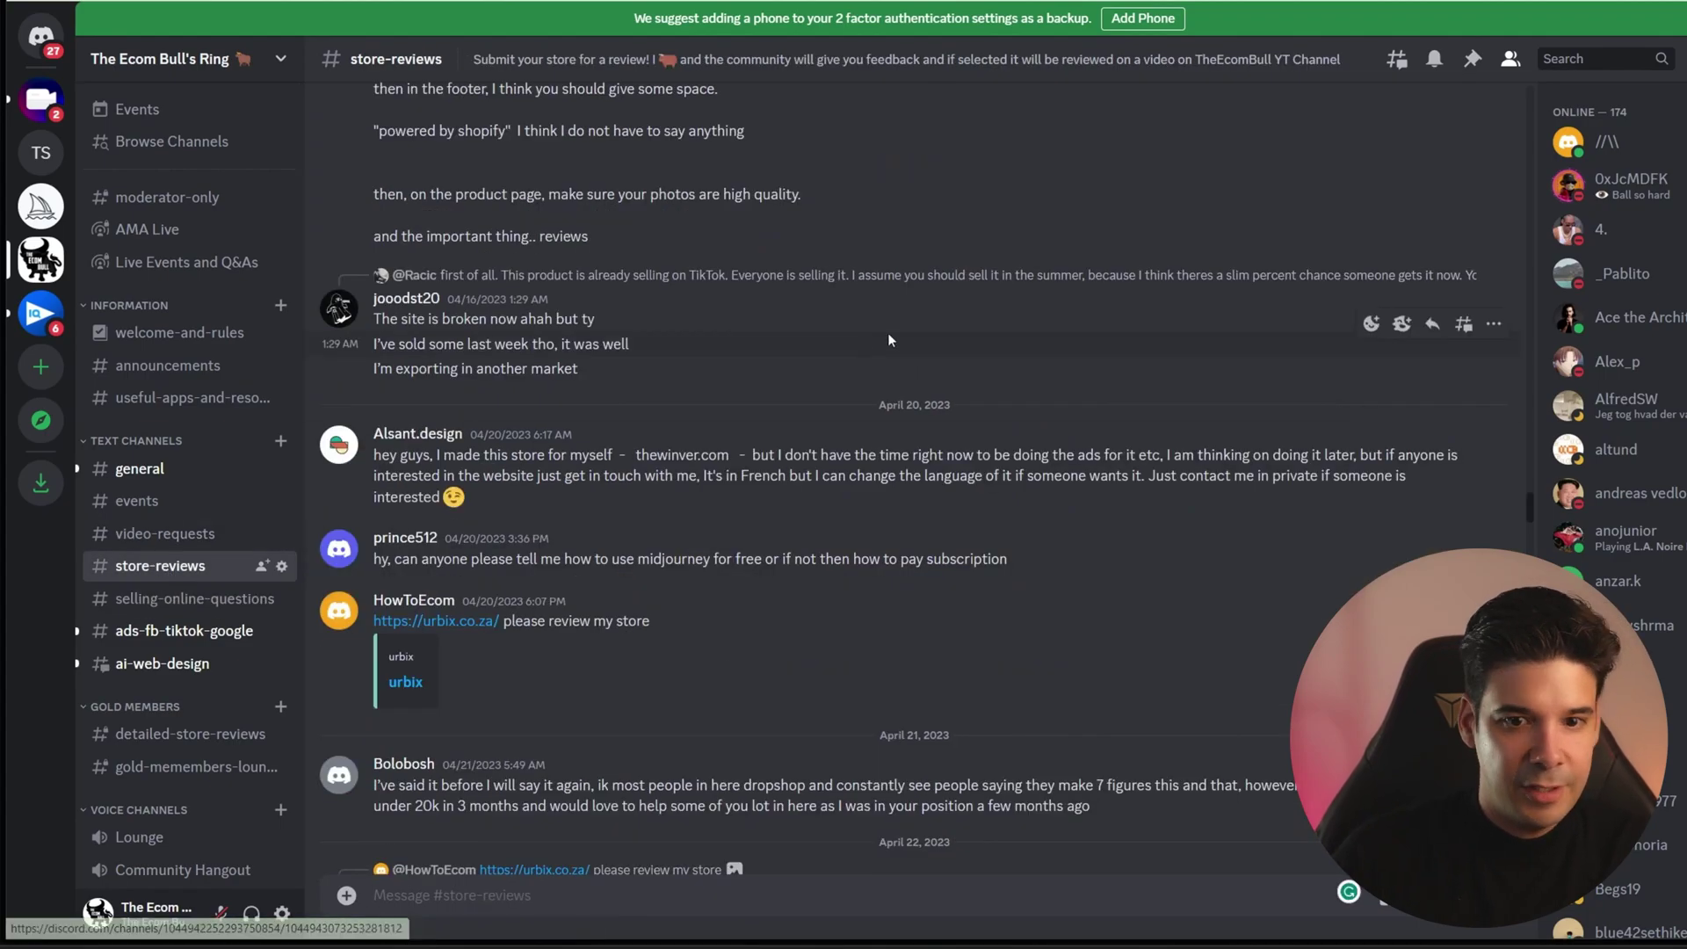
scroll(888, 304, "down", 2)
scroll(889, 304, "down", 7)
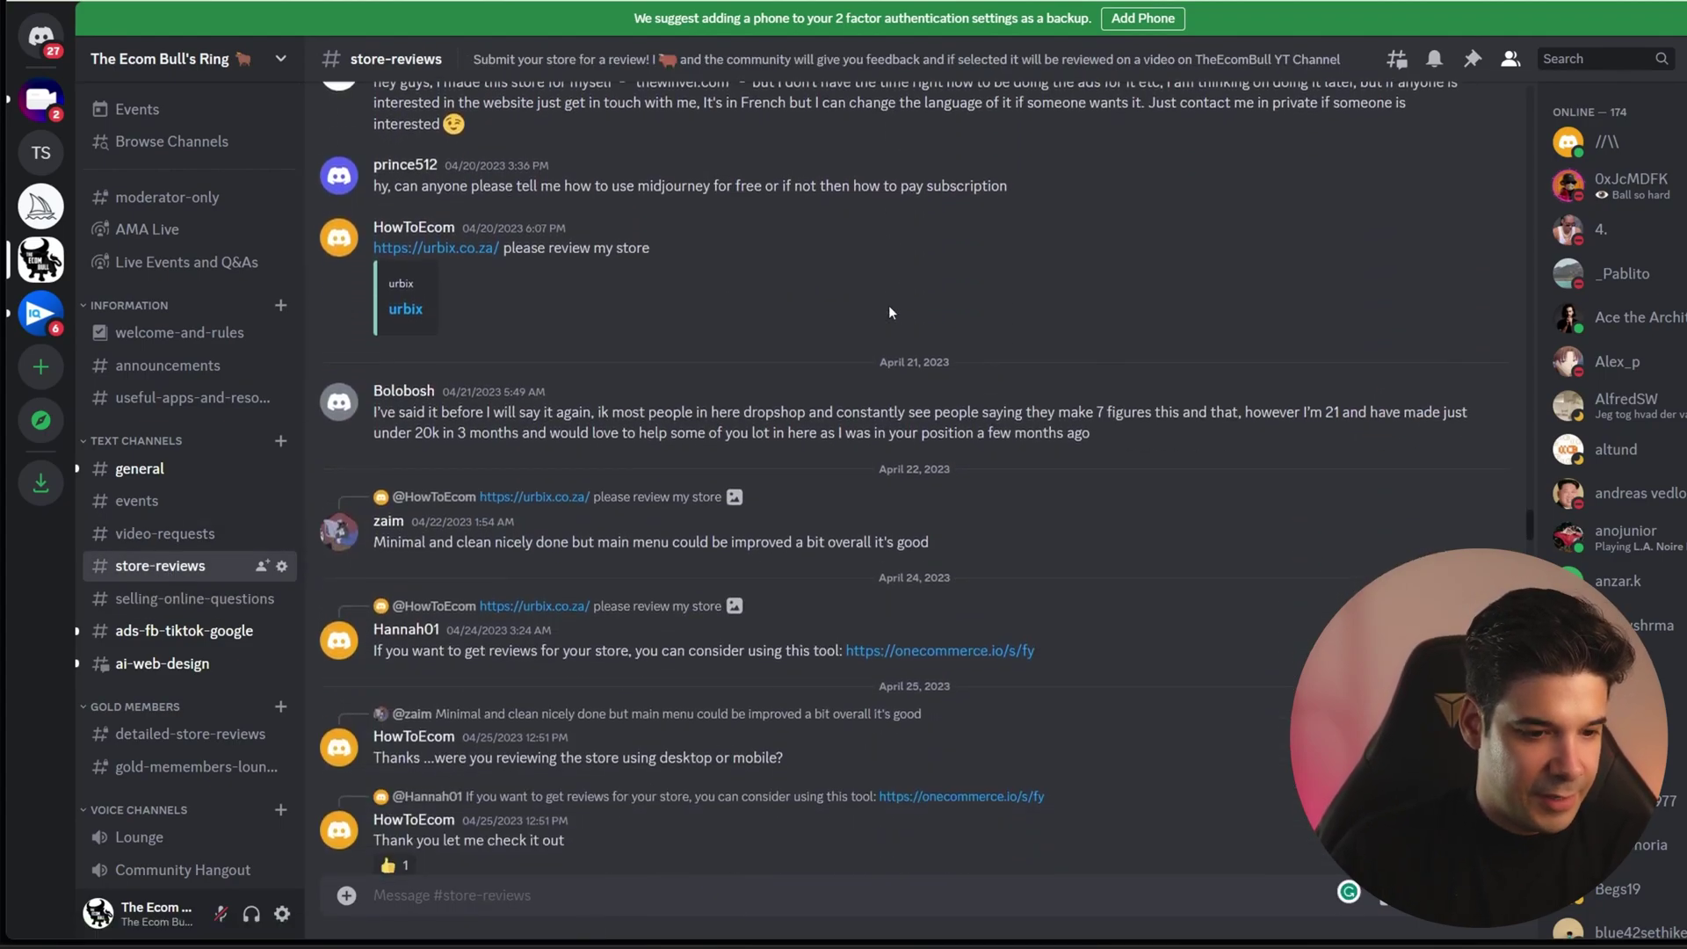
scroll(889, 304, "down", 5)
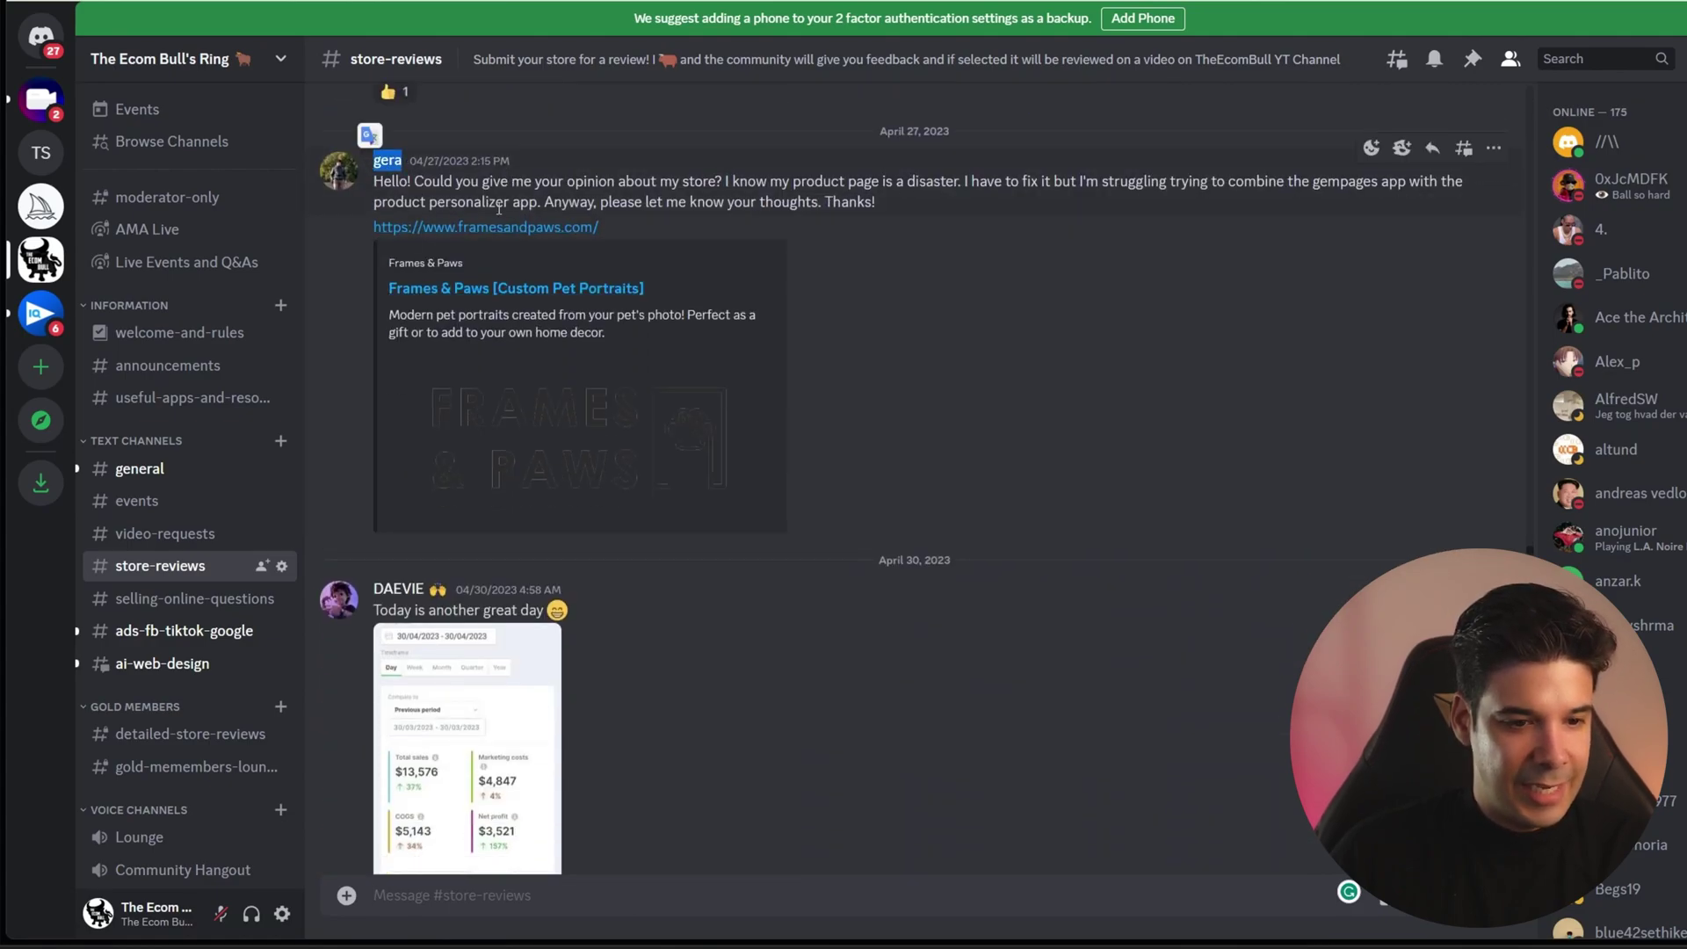
left_click(491, 227)
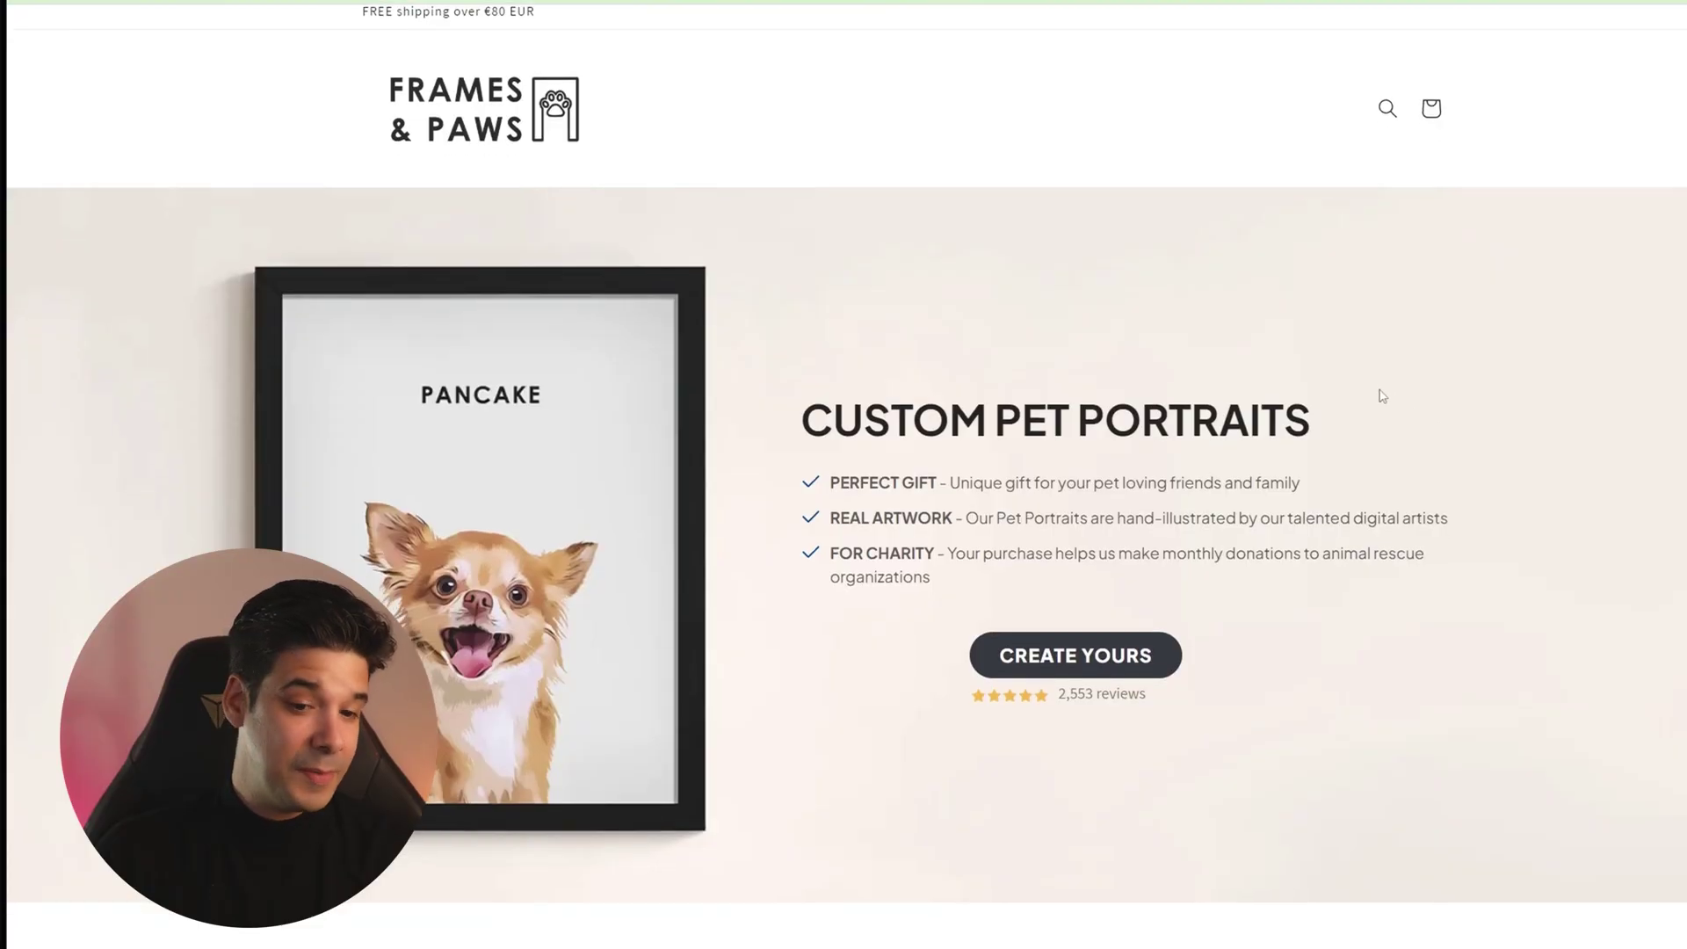
- Open the Custom Pet Portrait page and bring up the copy menu on its portrait image
scroll(1382, 397, "down", 10)
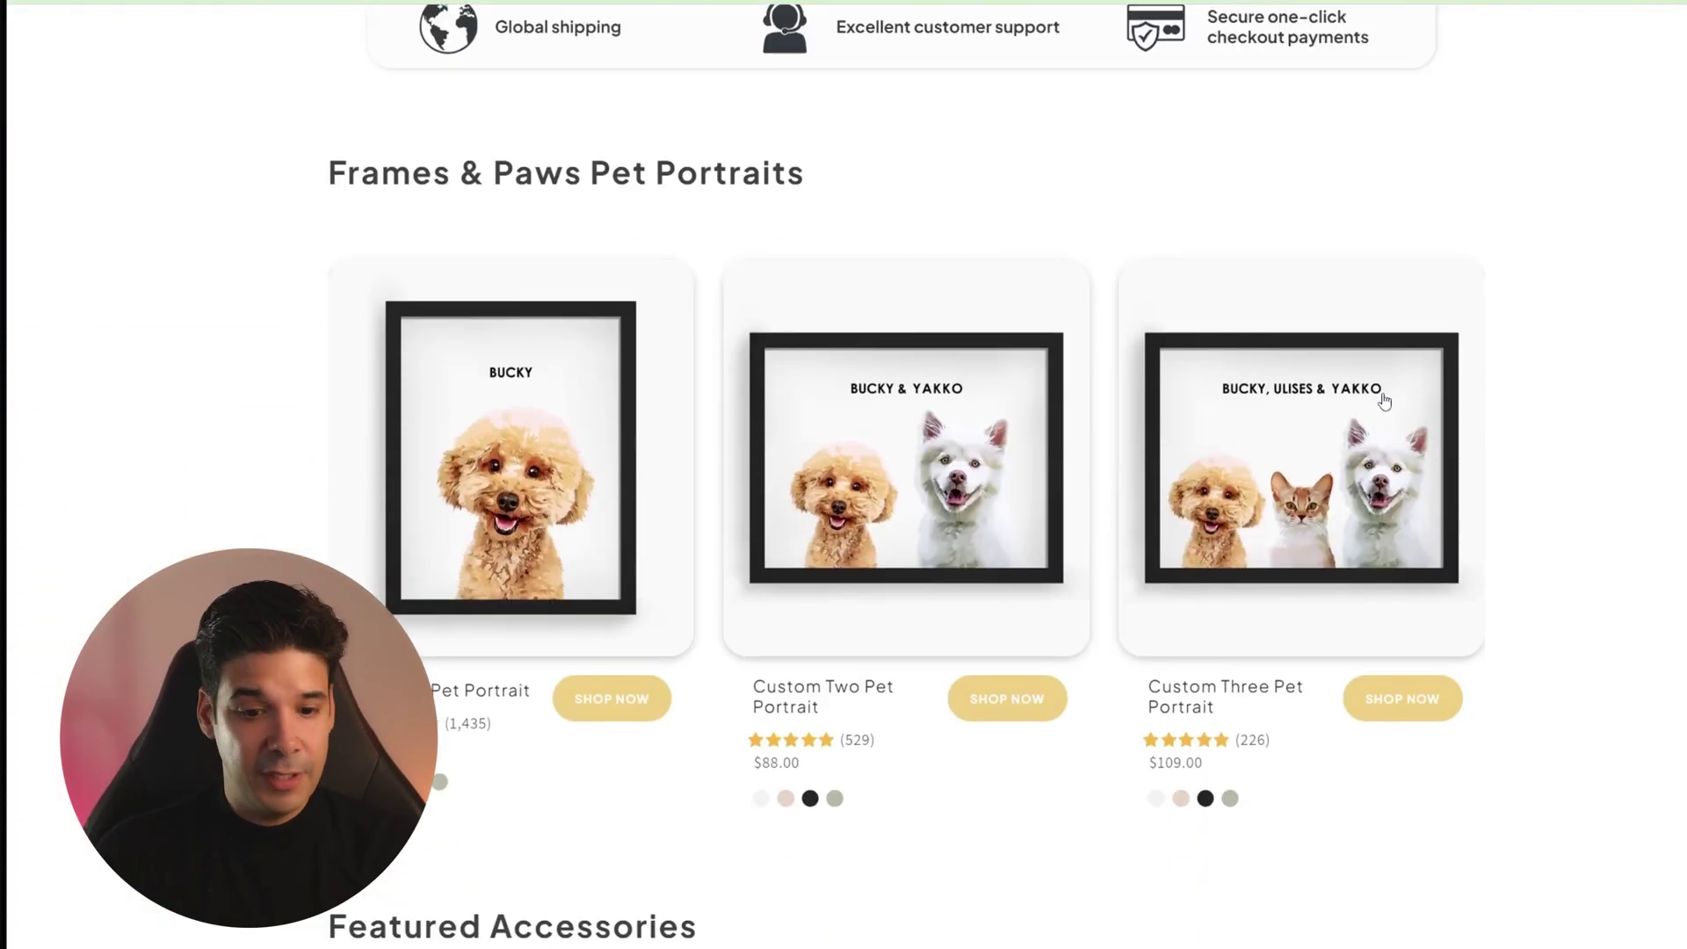
scroll(1384, 401, "down", 15)
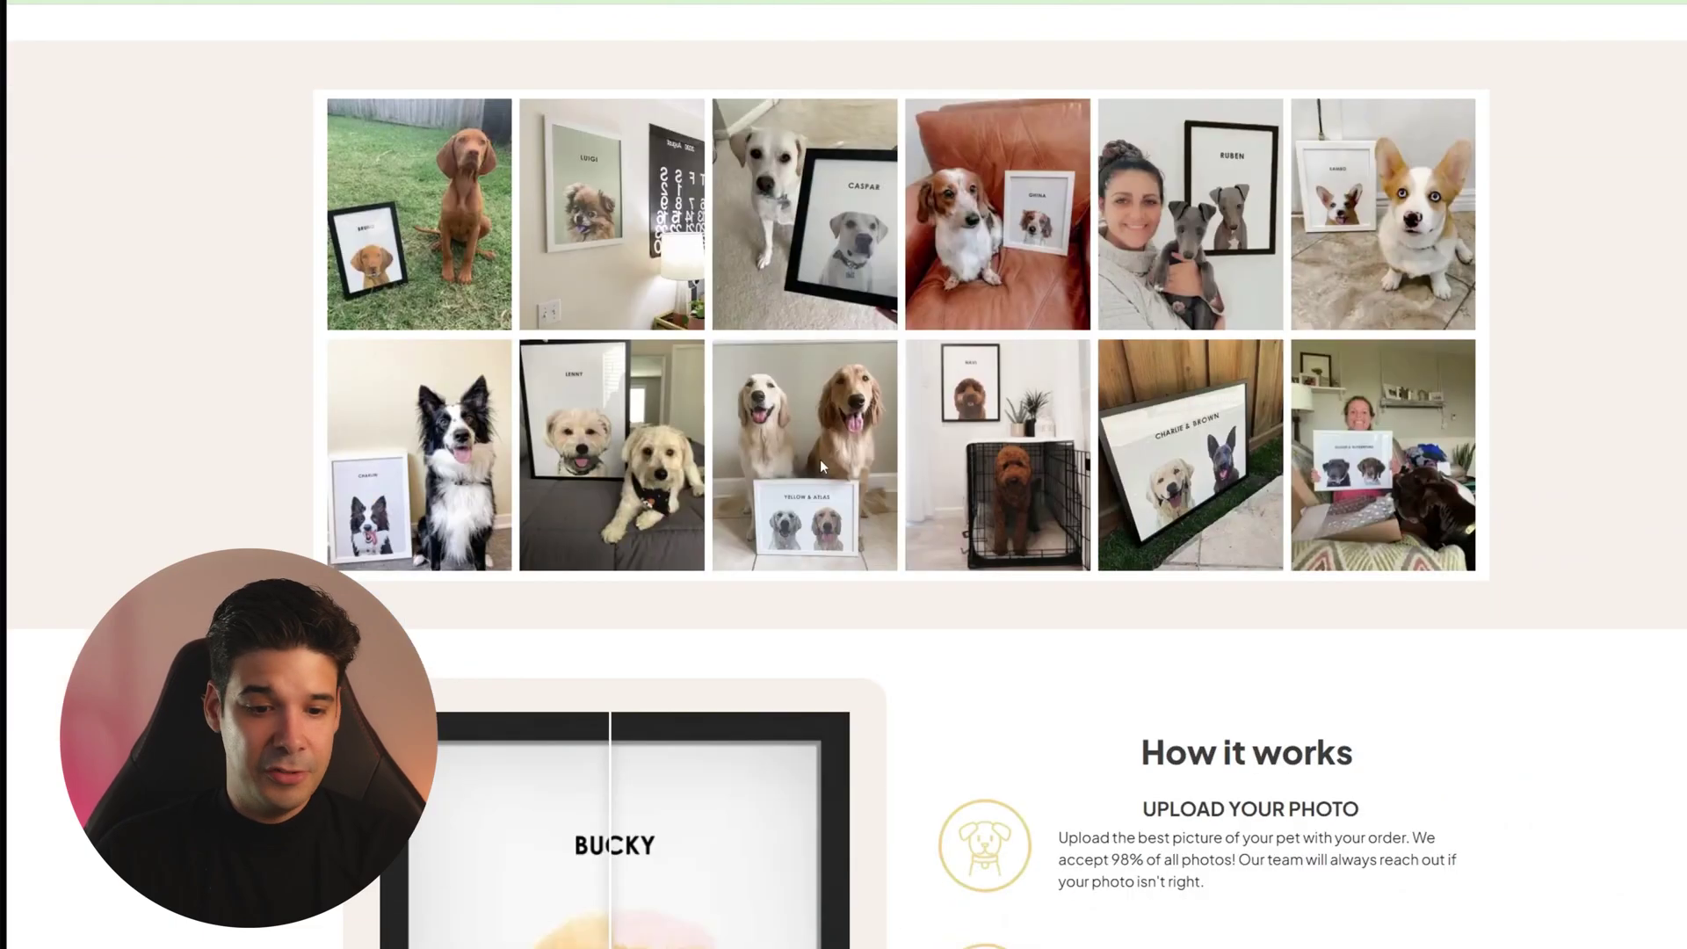
scroll(821, 466, "down", 15)
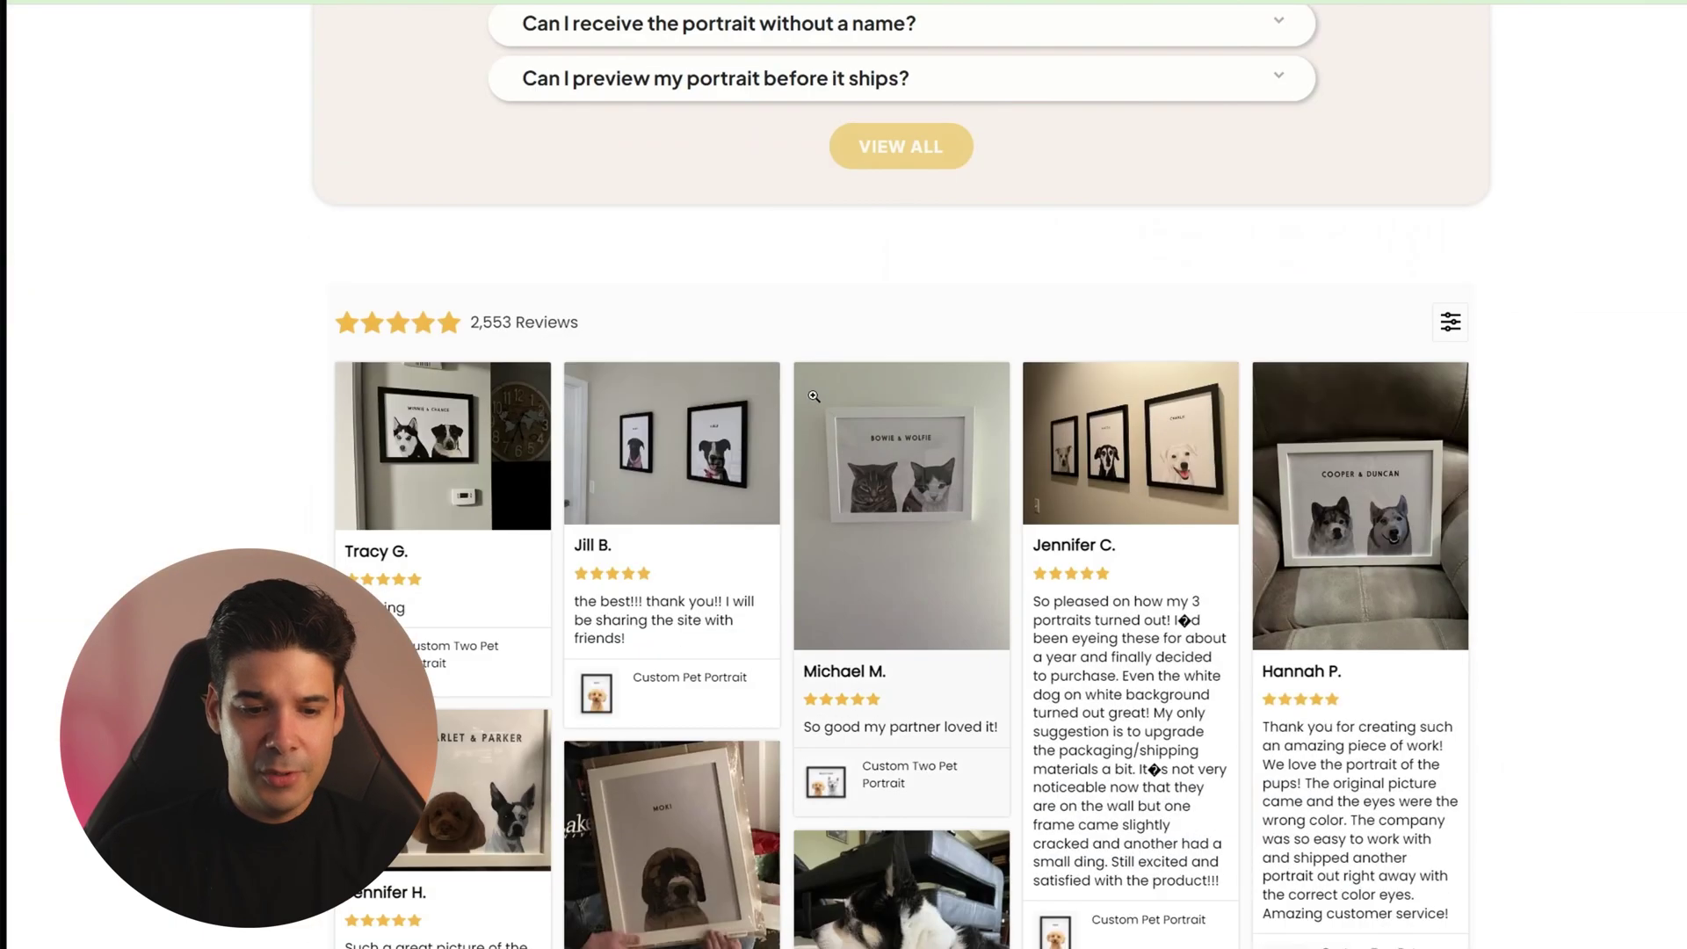
scroll(814, 397, "up", 20)
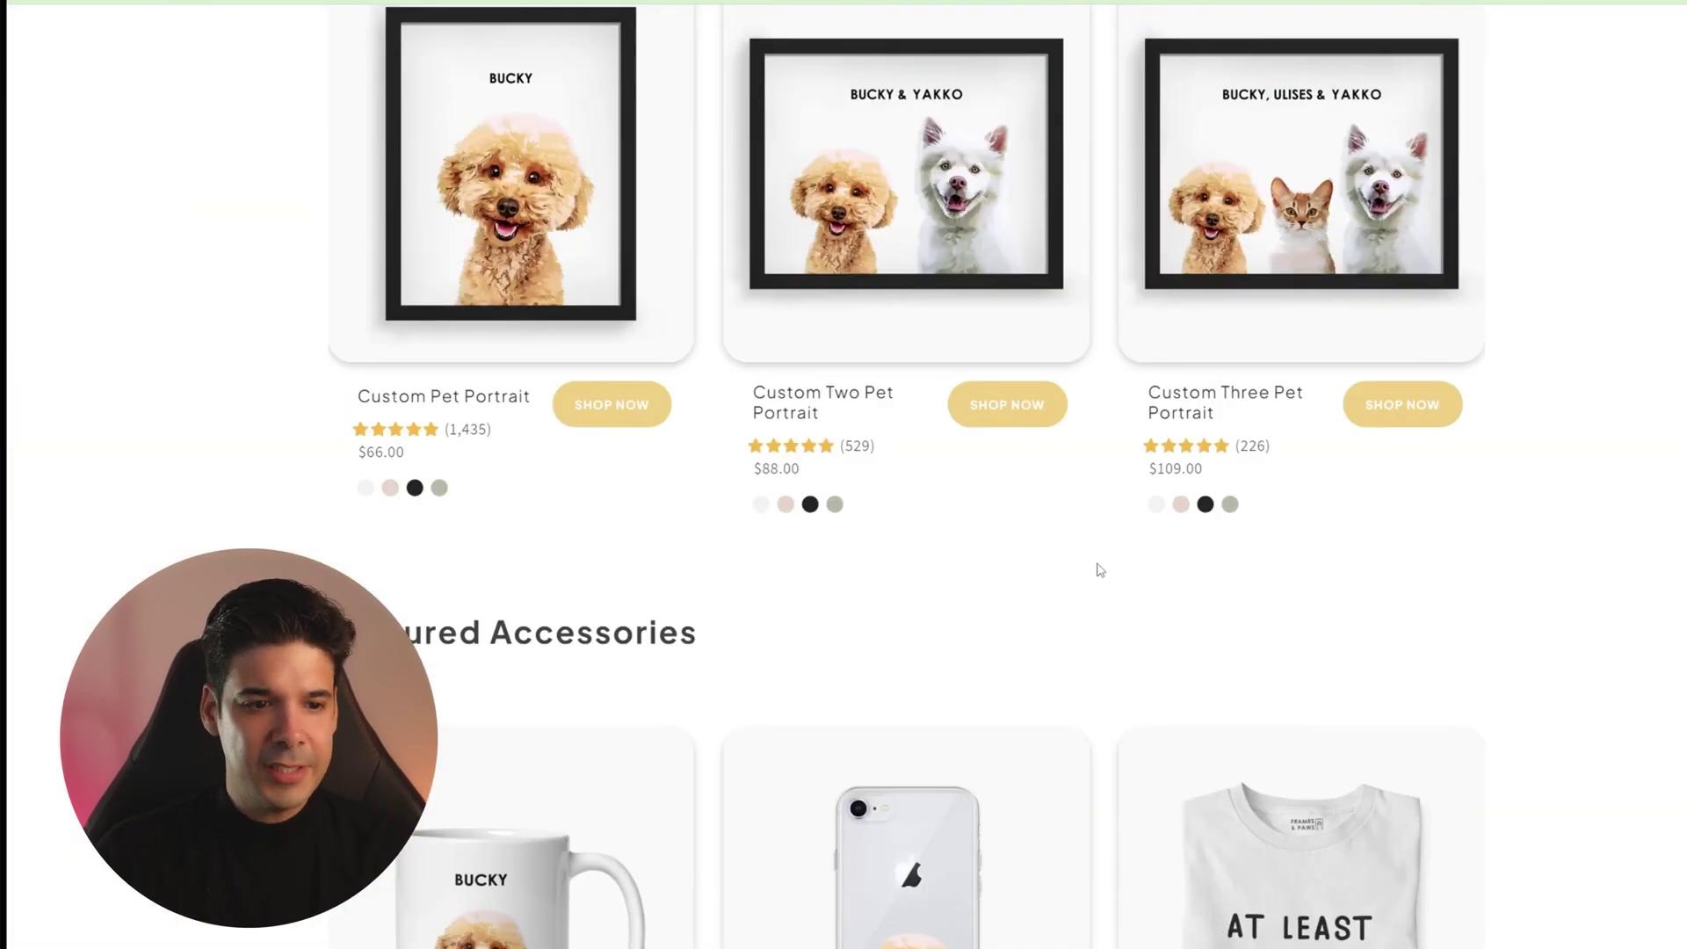
scroll(1098, 570, "up", 10)
scroll(659, 489, "down", 8)
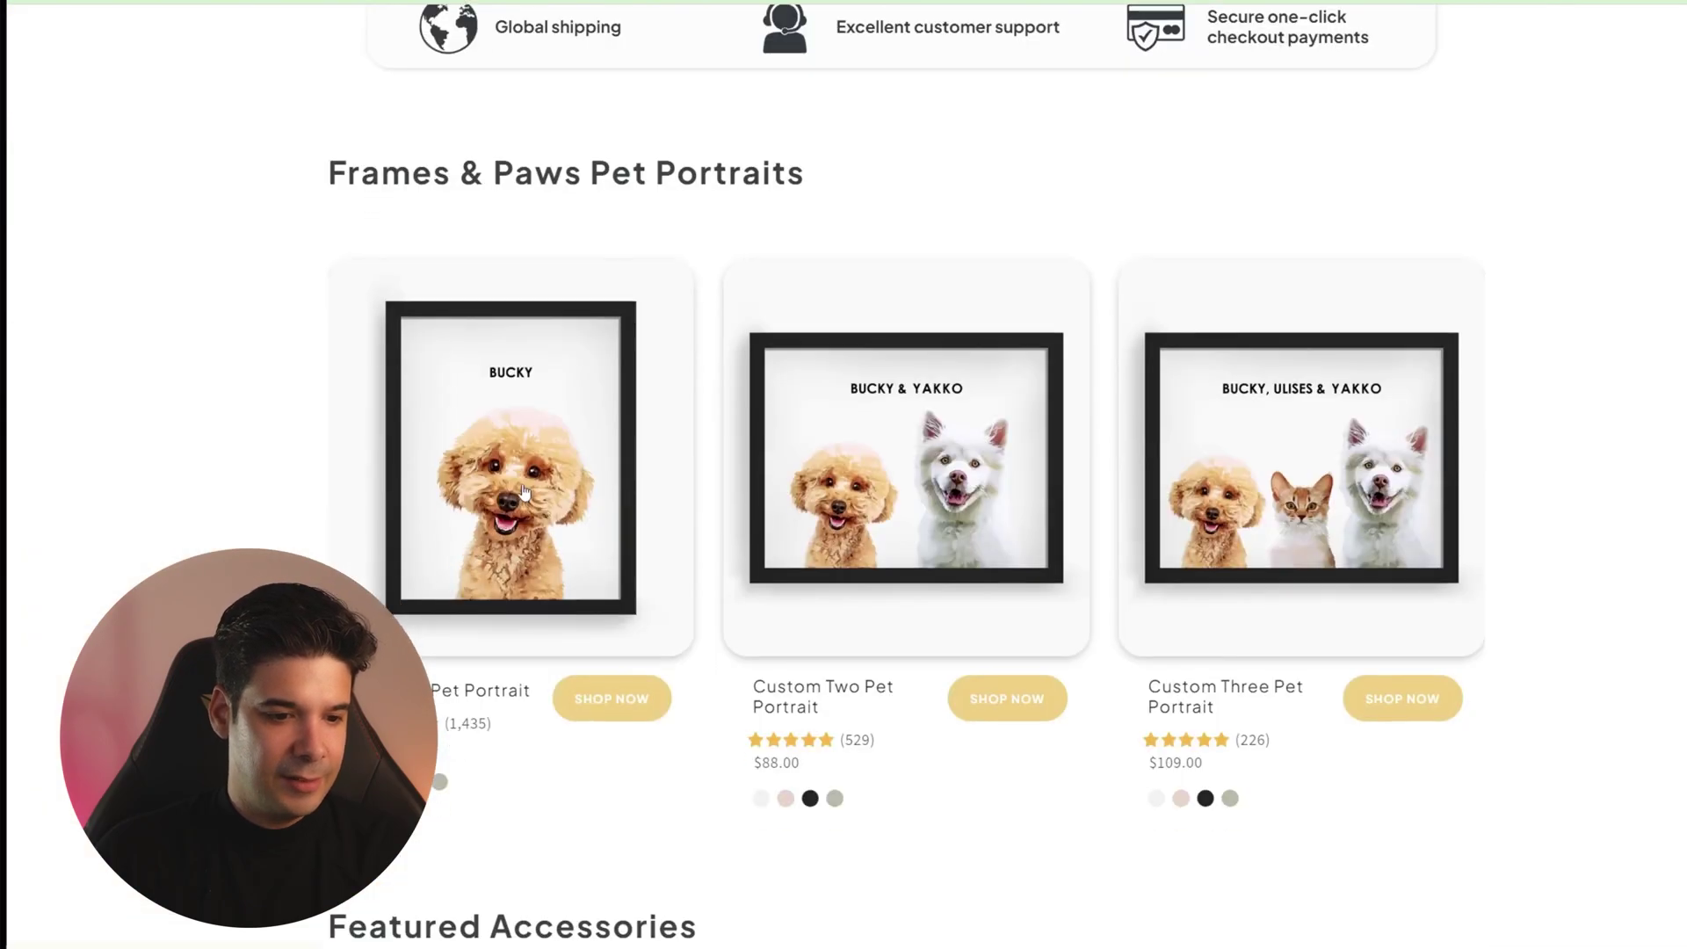
left_click(524, 492)
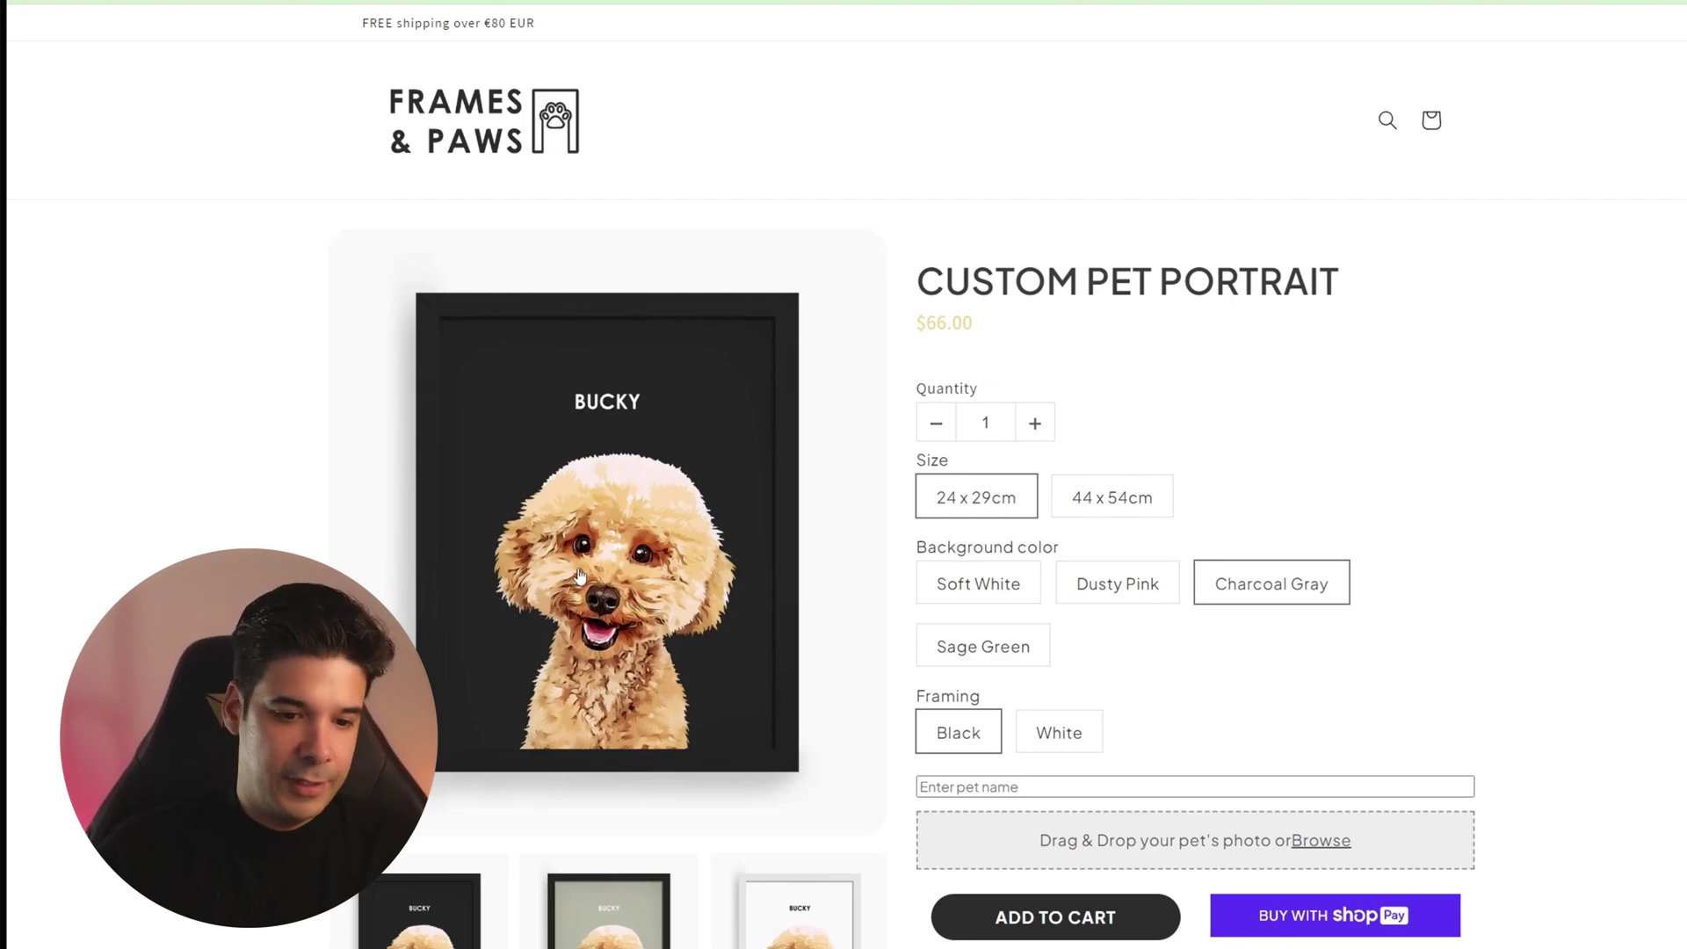
scroll(690, 612, "down", 1)
right_click(610, 439)
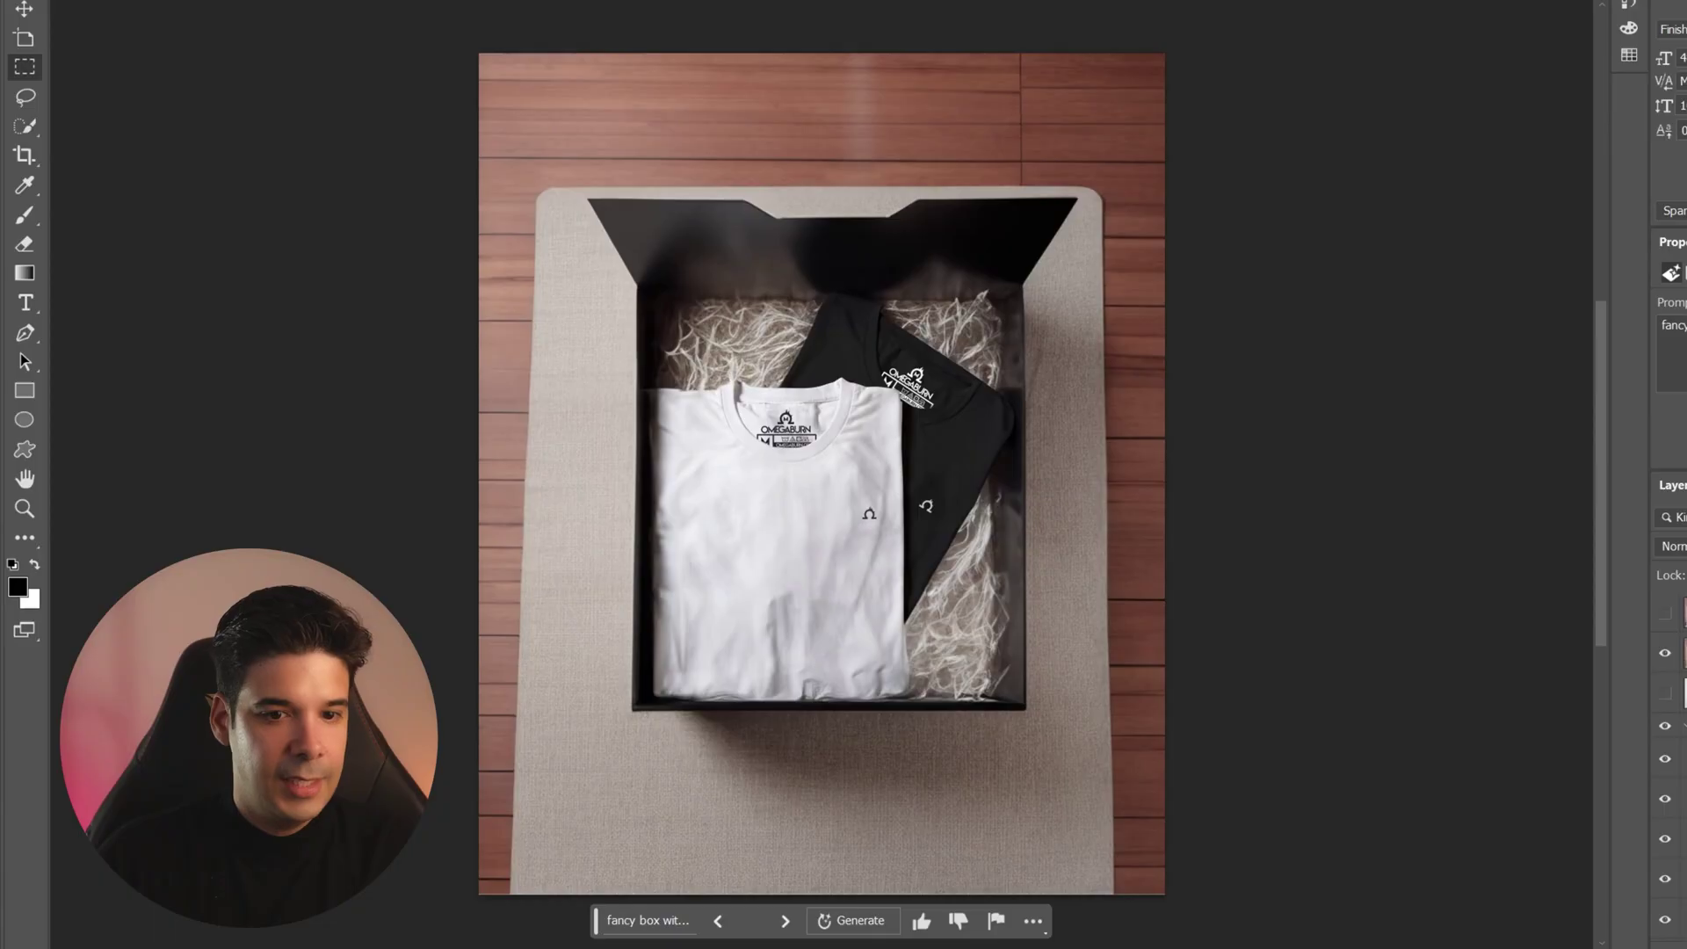
- Create a new Clipboard-preset document and paste the Bucky portrait into it
key("ctrl+n")
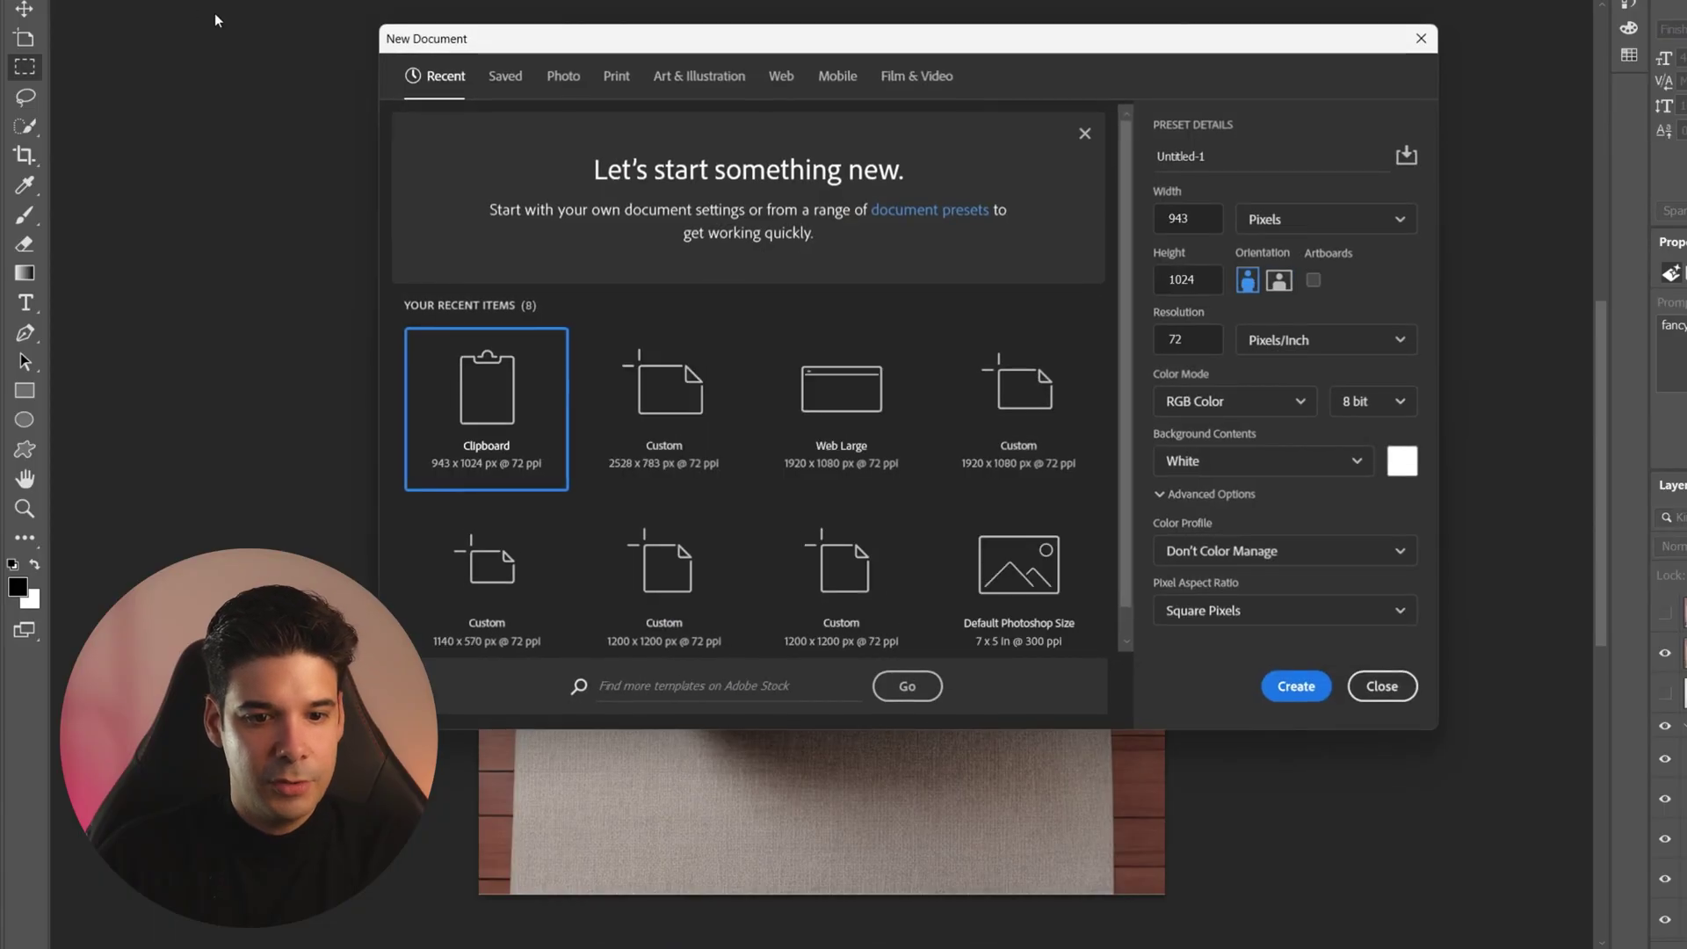
left_click(1297, 688)
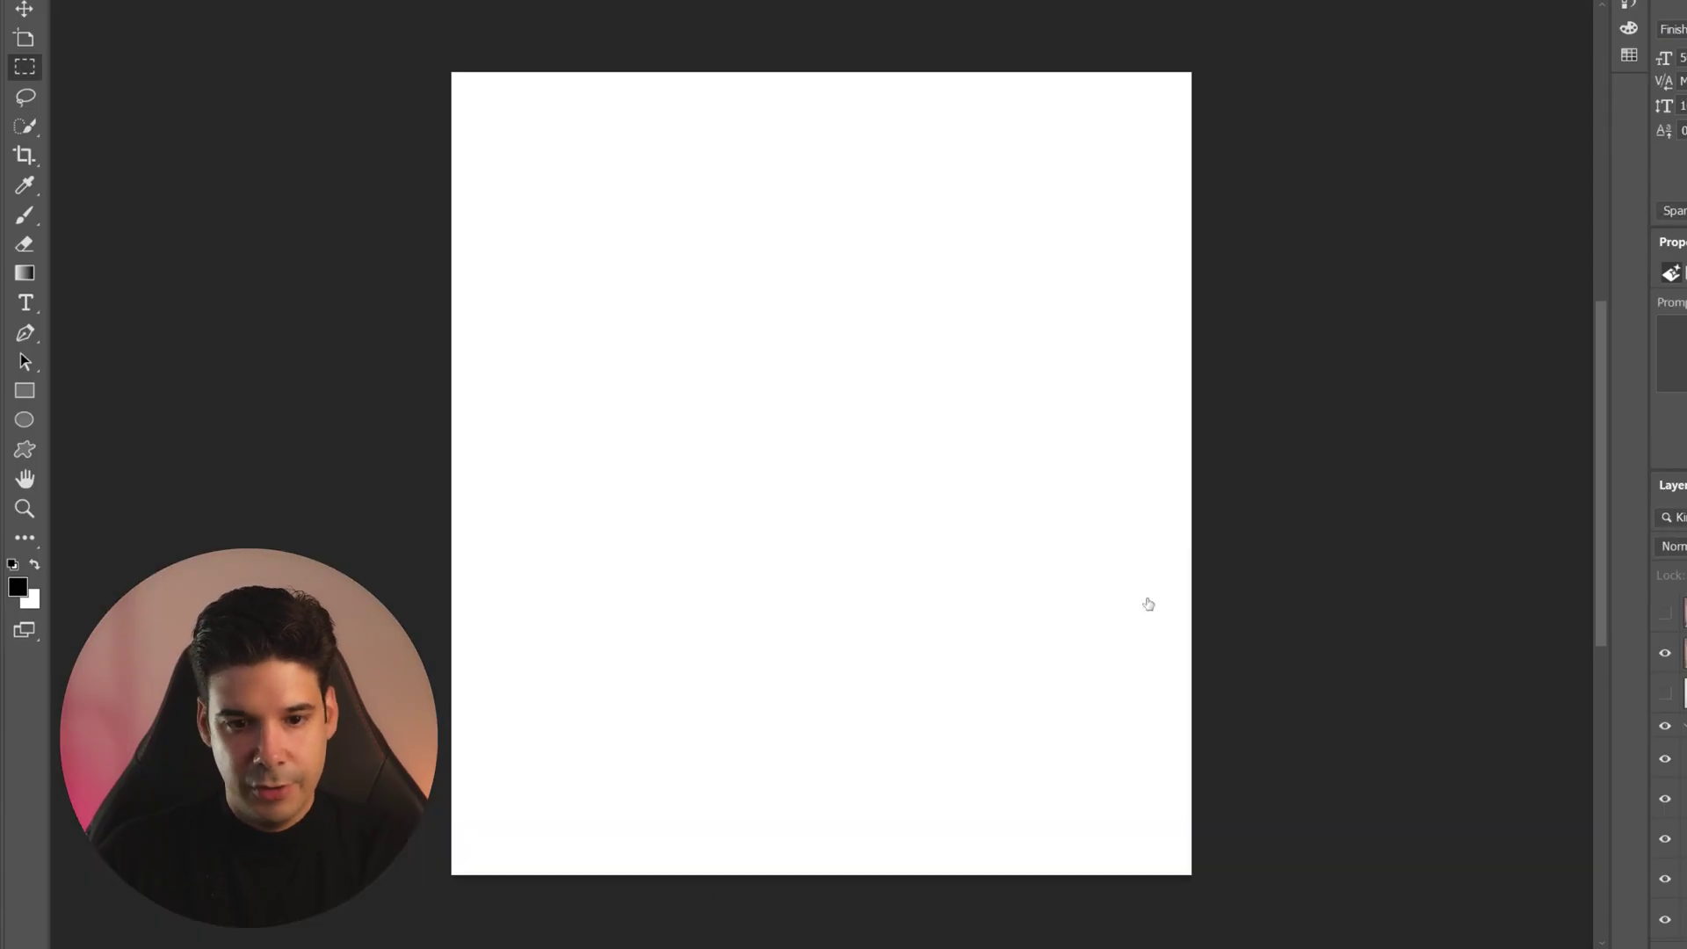
key("ctrl+v")
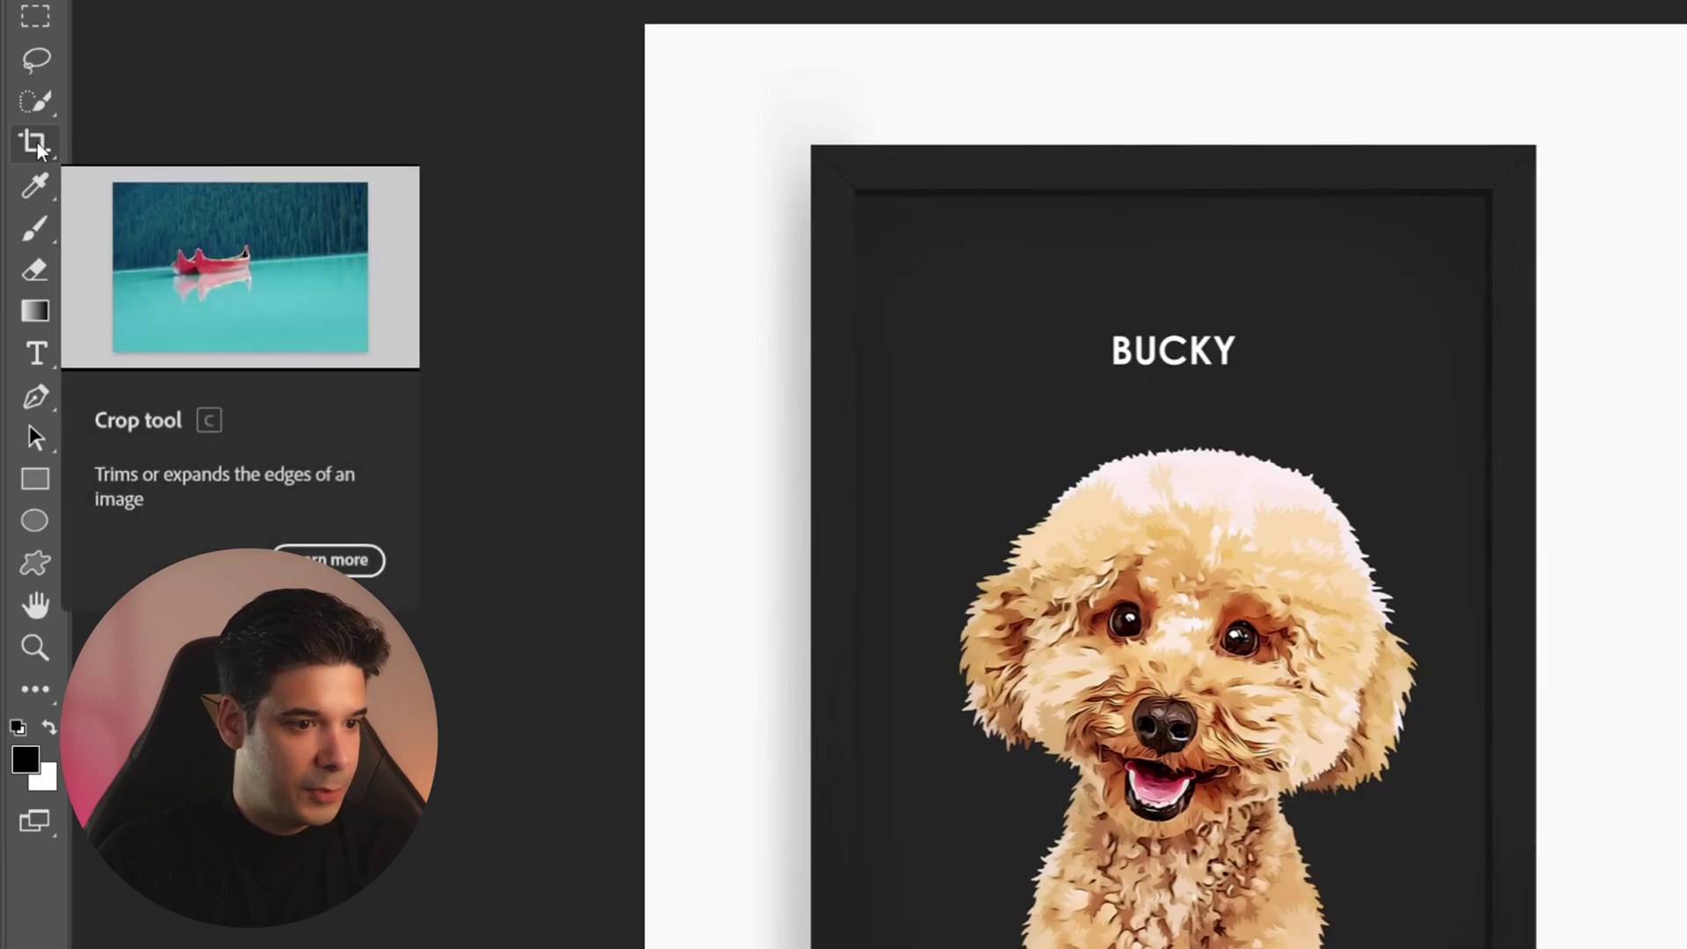
- Crop outward to extend the canvas downward to 1275 × 1740 px with white space
left_click(37, 151)
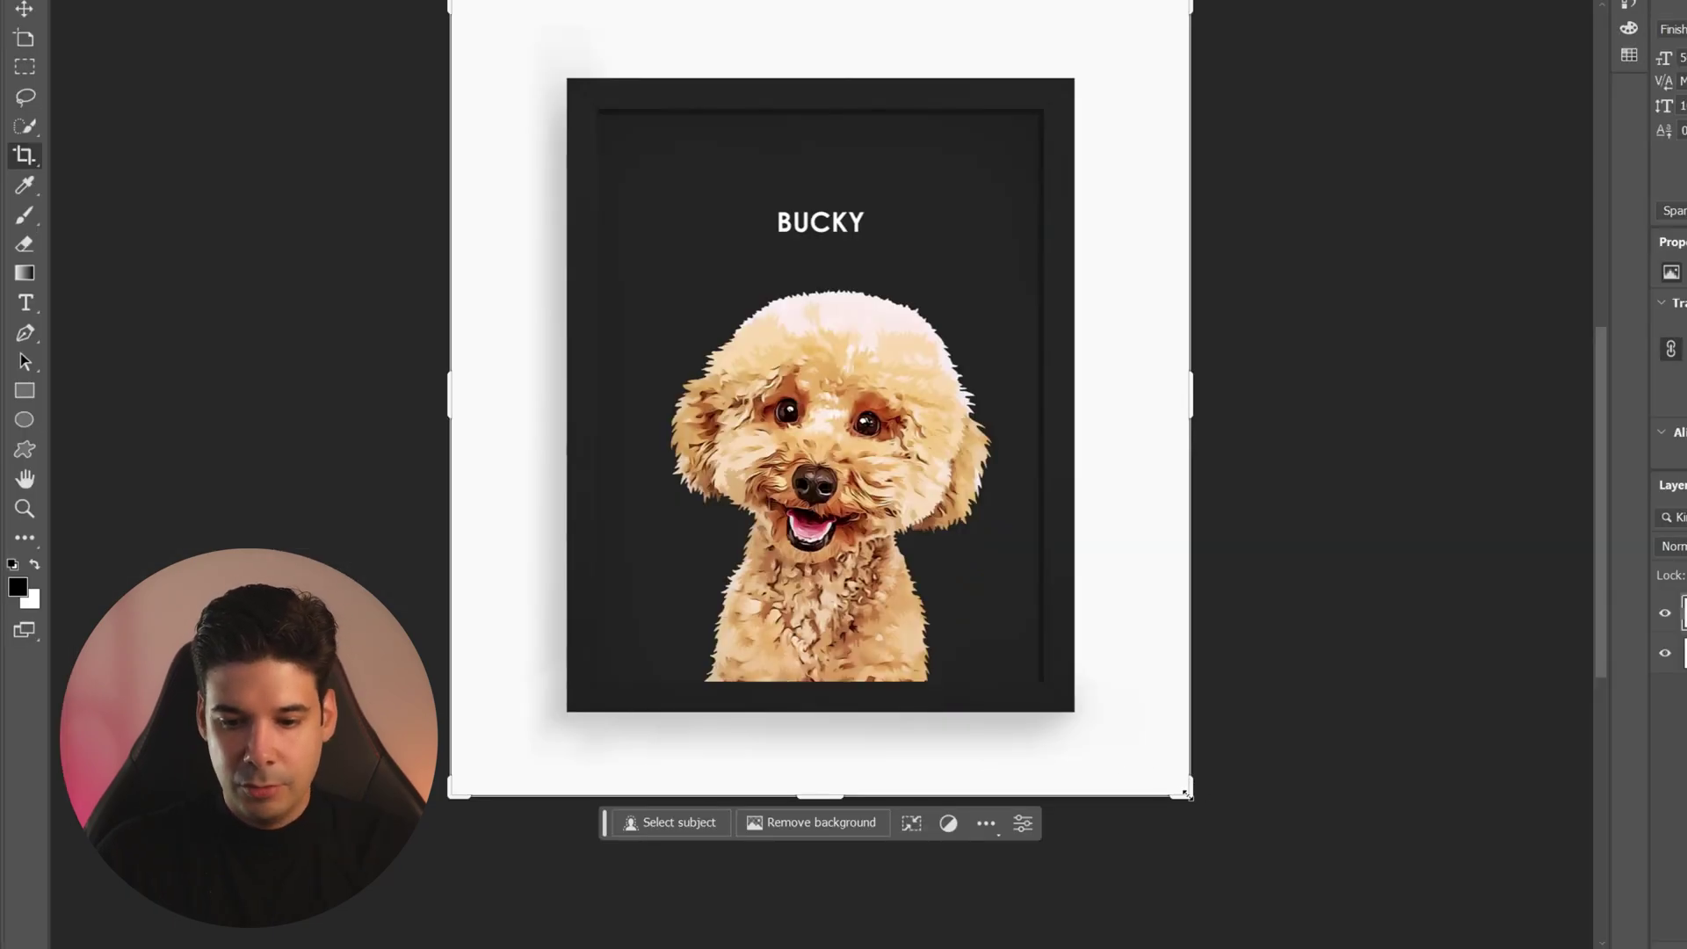
left_click_drag(1187, 796, 1319, 937)
scroll(1060, 777, "up", 3)
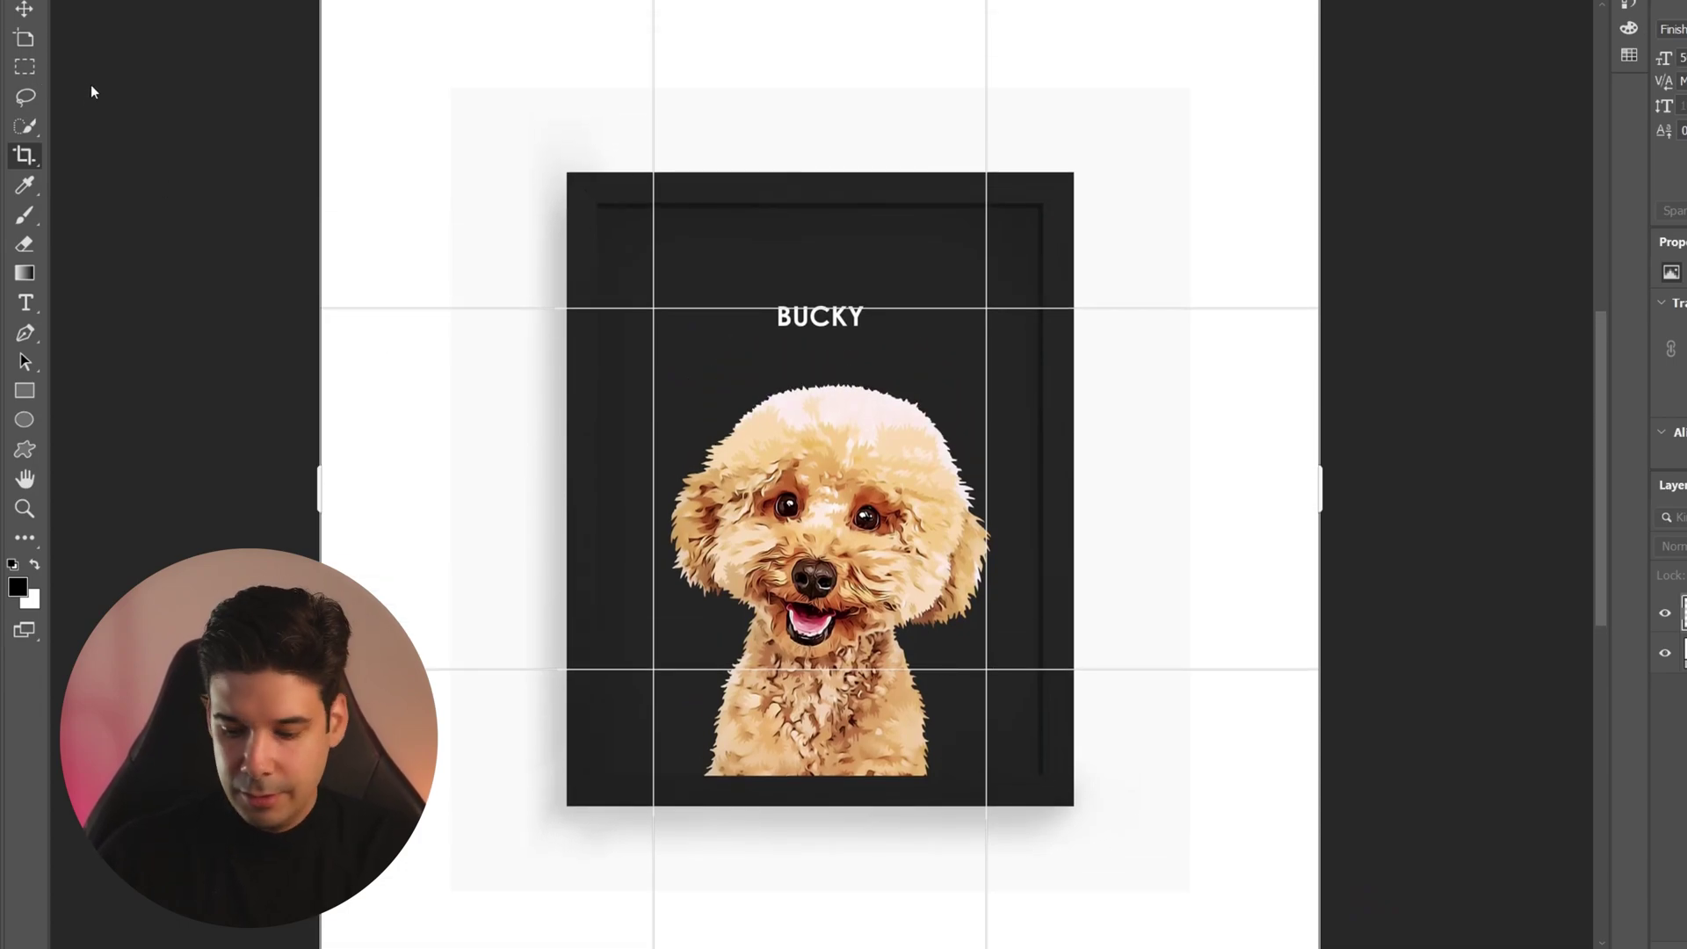
key("alt+space")
key("Escape")
key("ctrl+0")
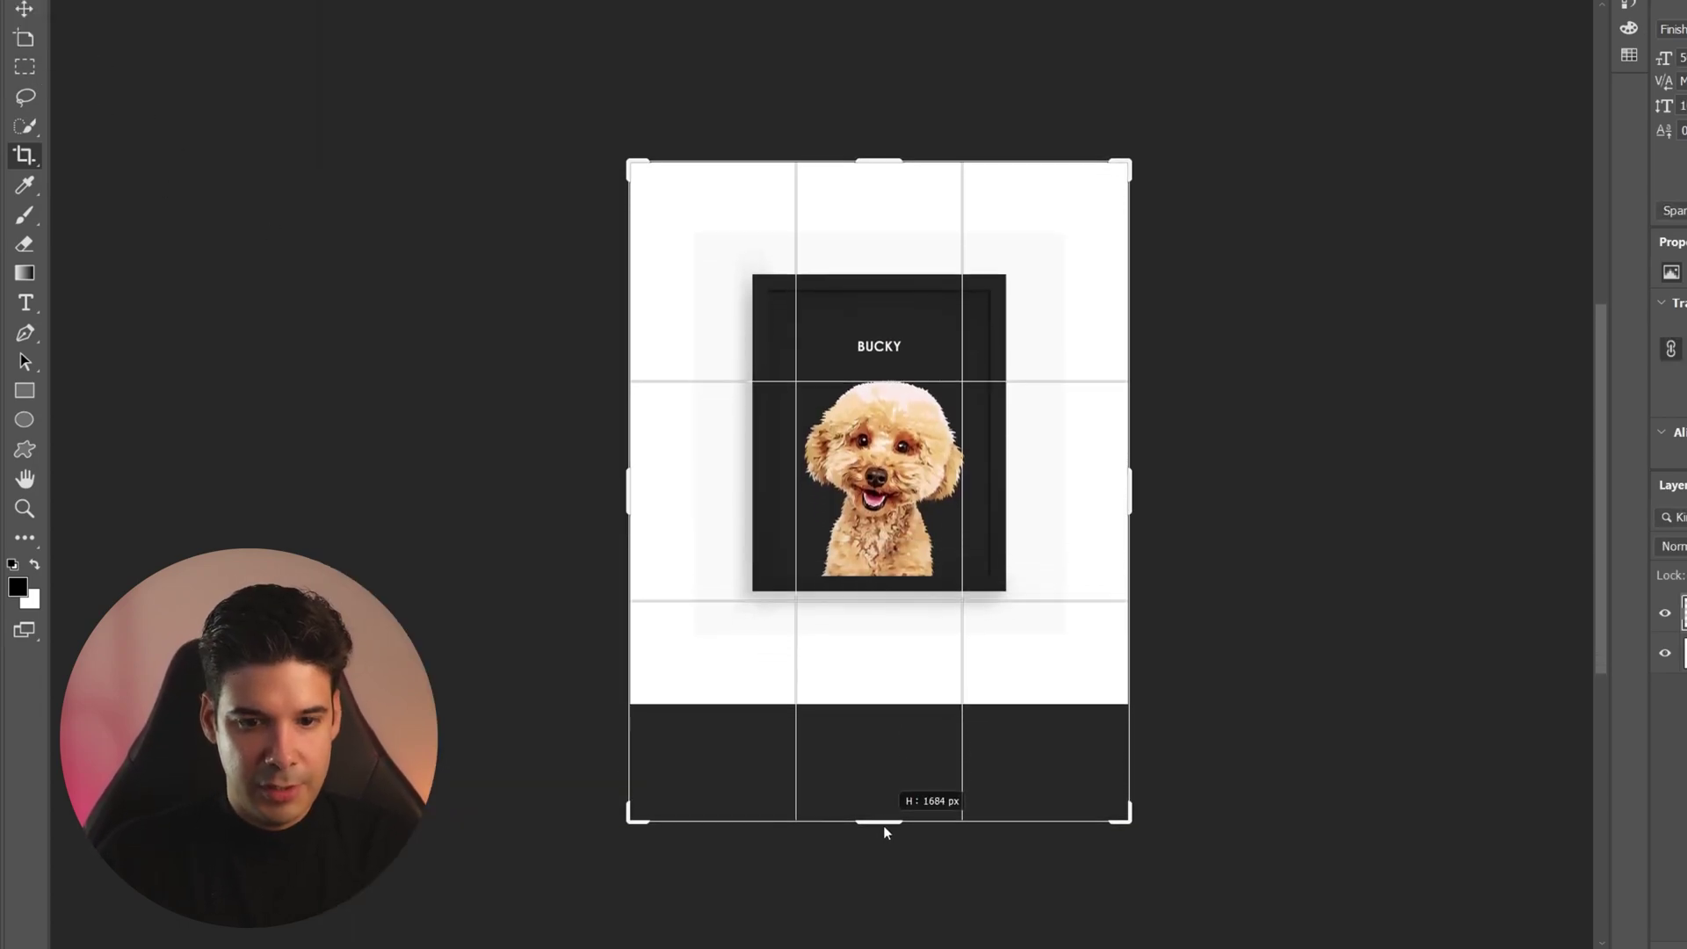
left_click(27, 12)
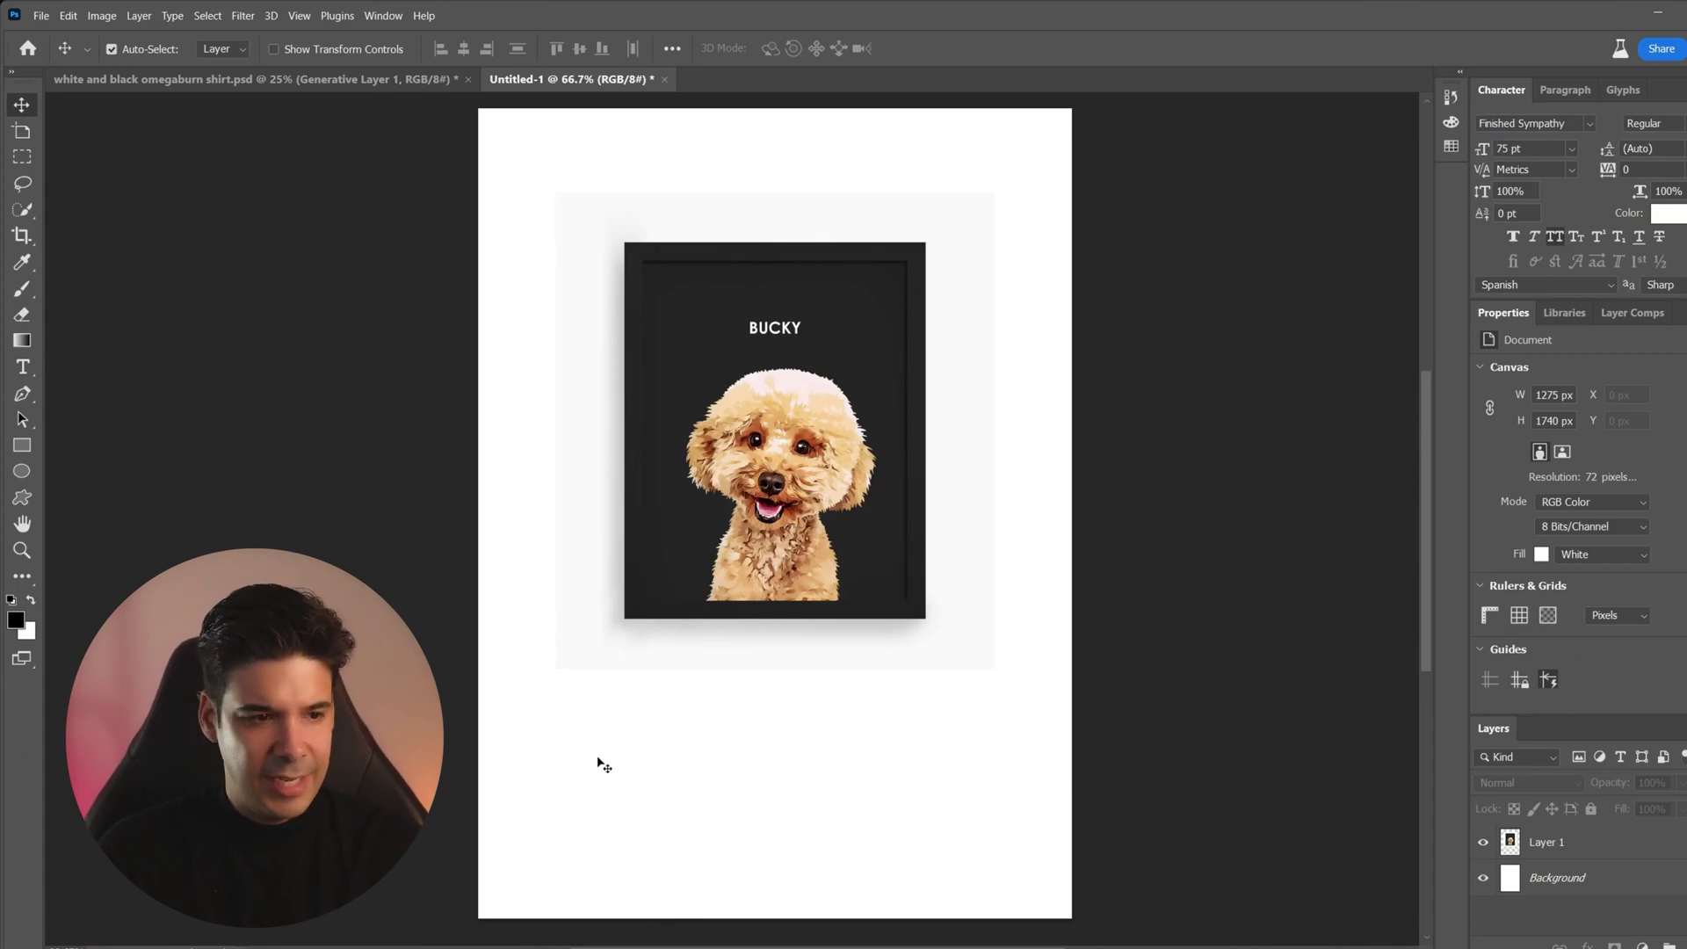
- Marquee the empty bottom strip and generative-fill it with 'desk', adding a desk with keyboard and mouse
left_click(22, 157)
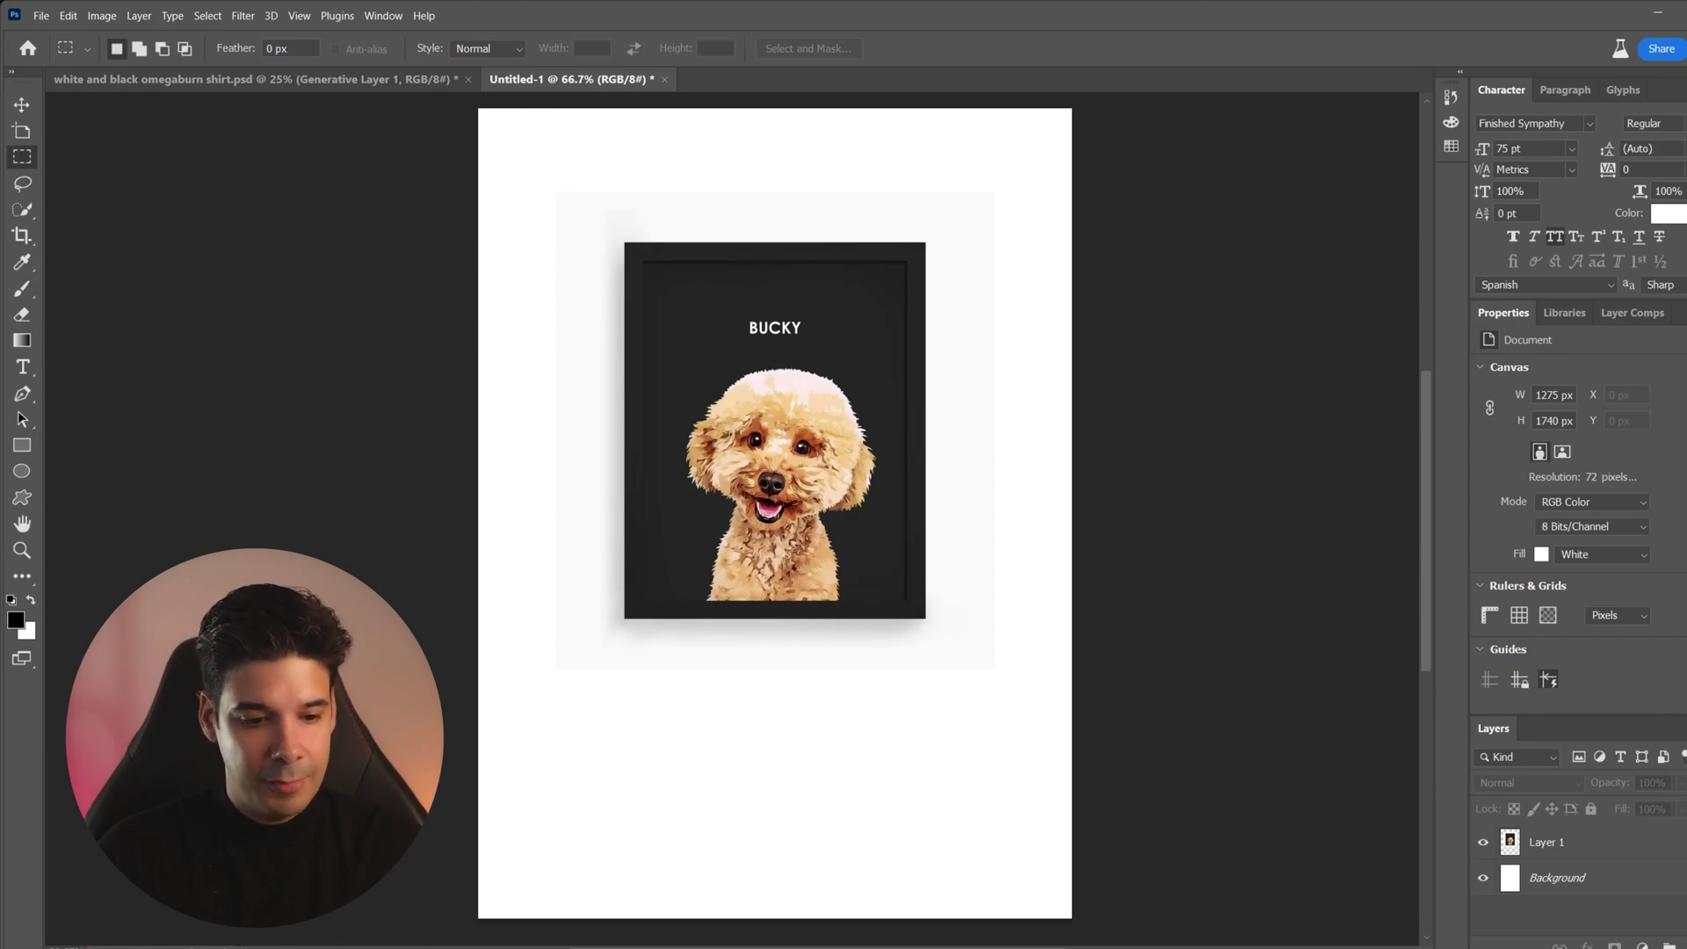
left_click_drag(479, 715, 1086, 921)
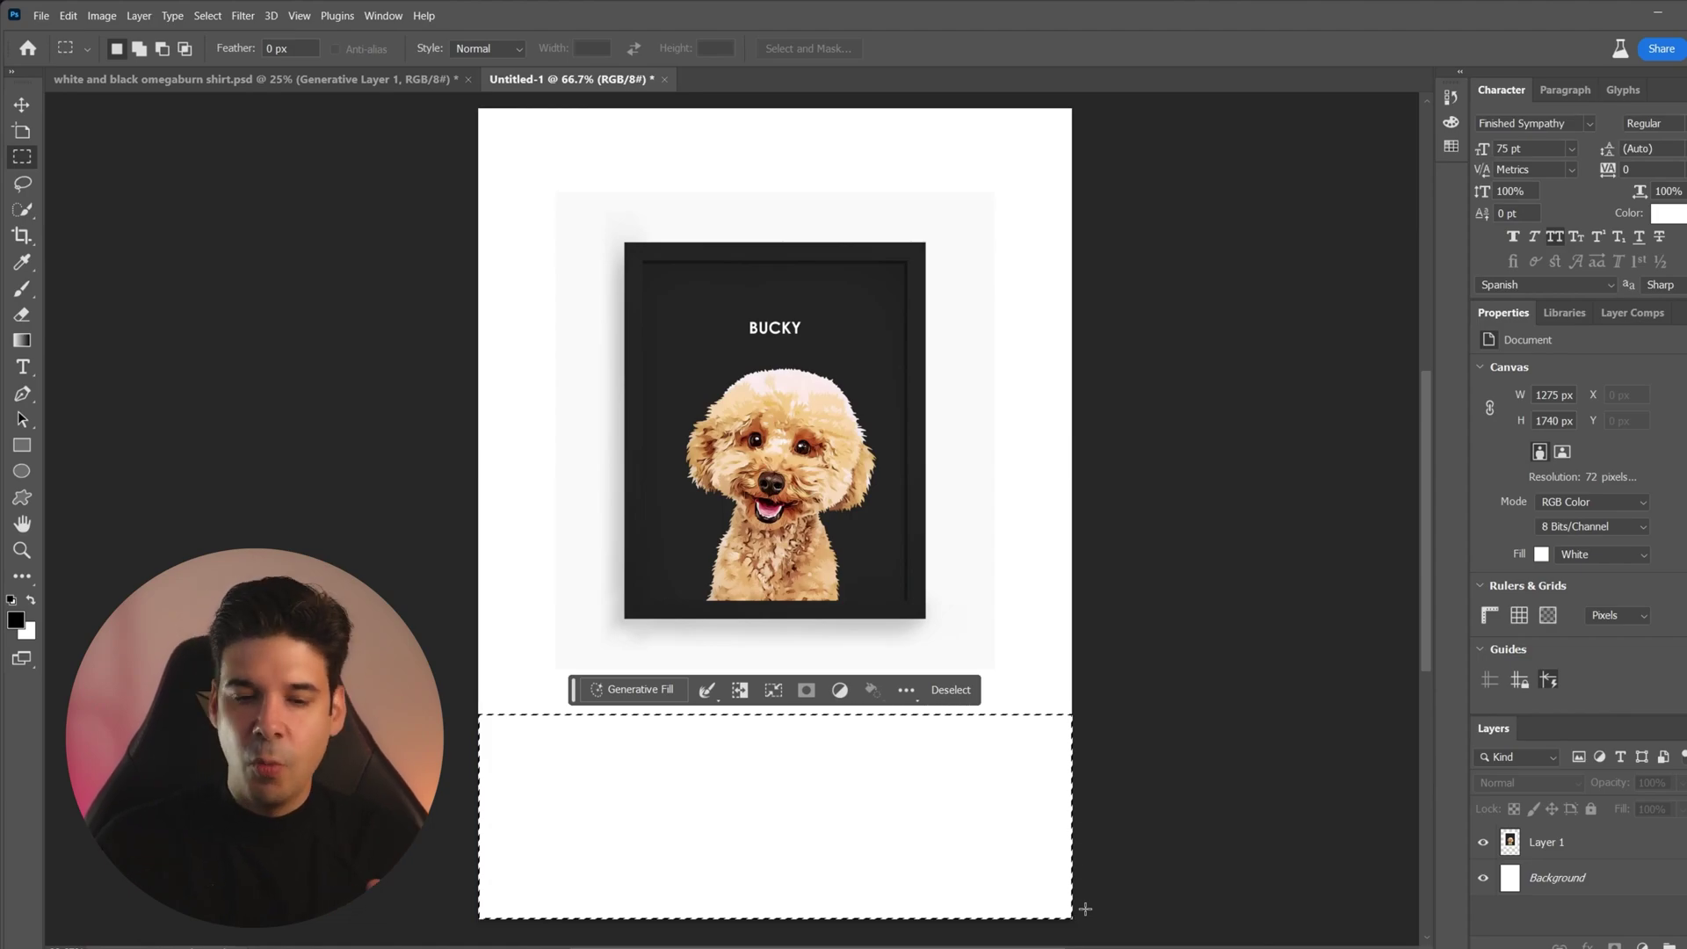
left_click(637, 691)
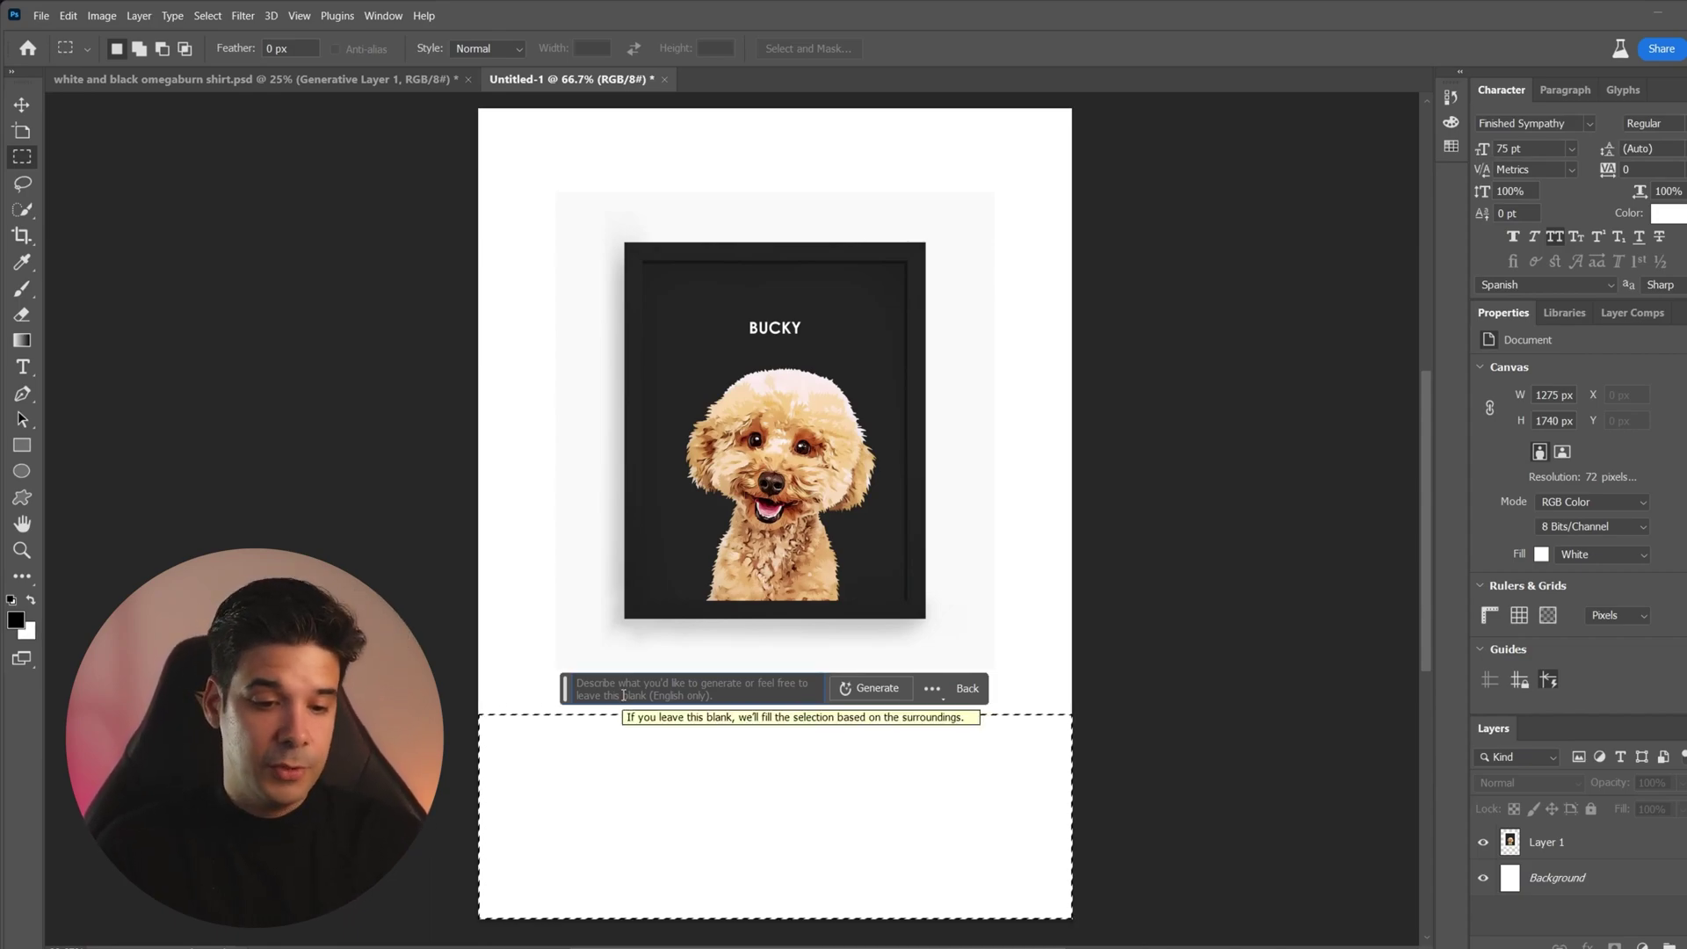
type("d")
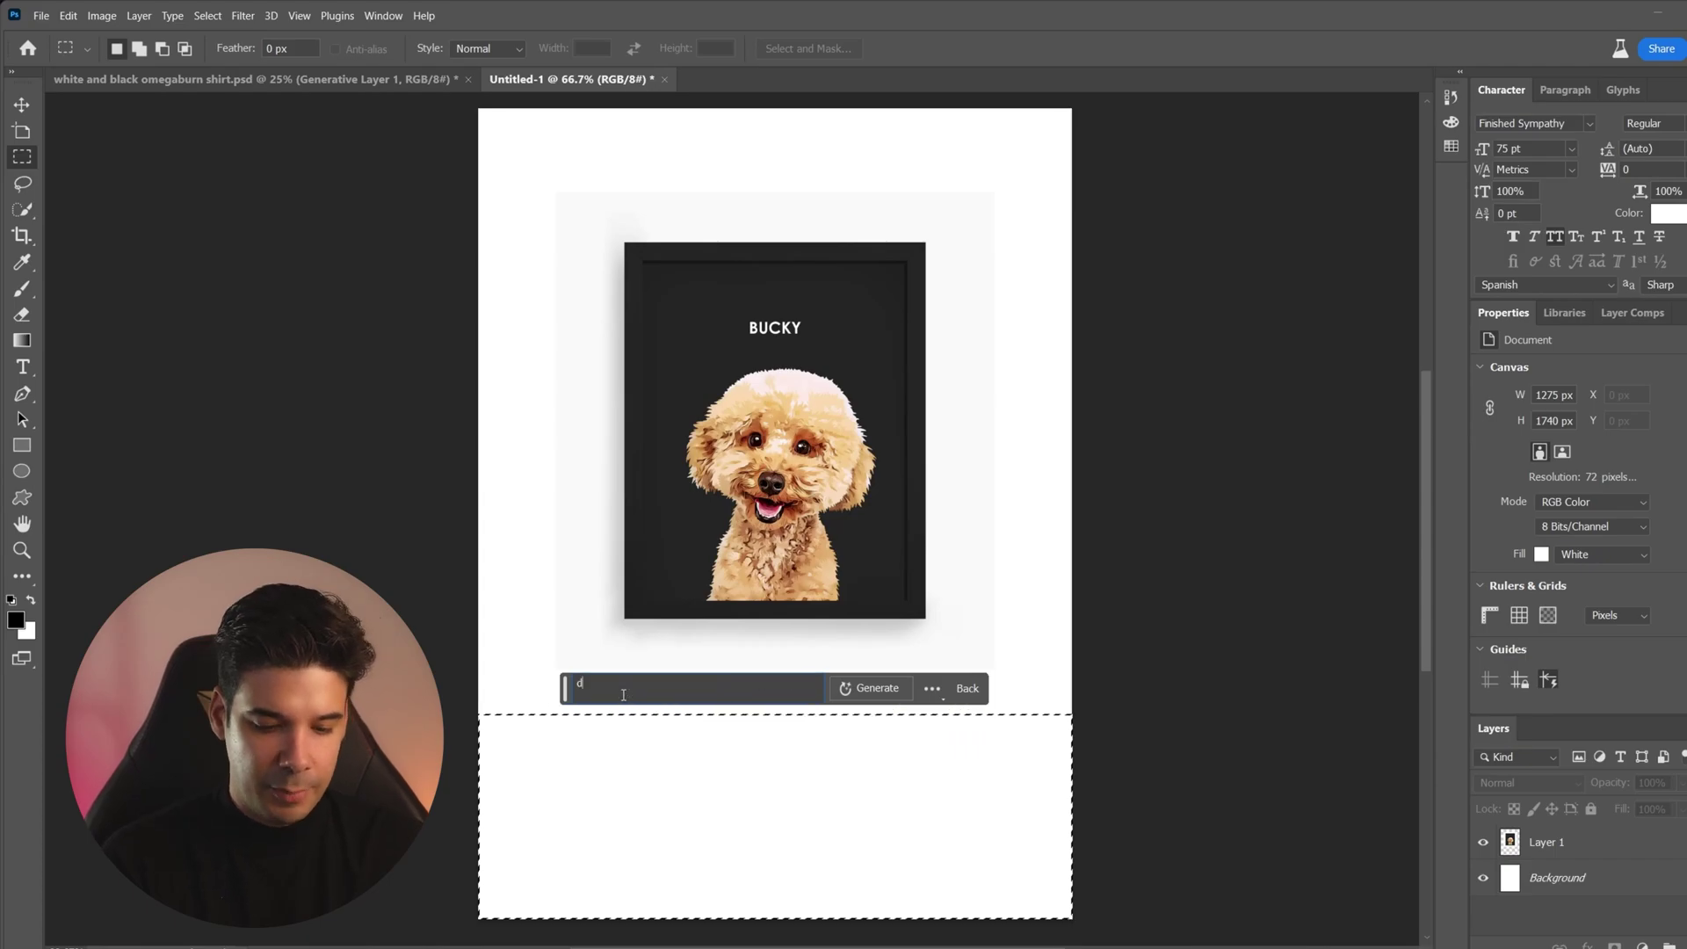
type("esk")
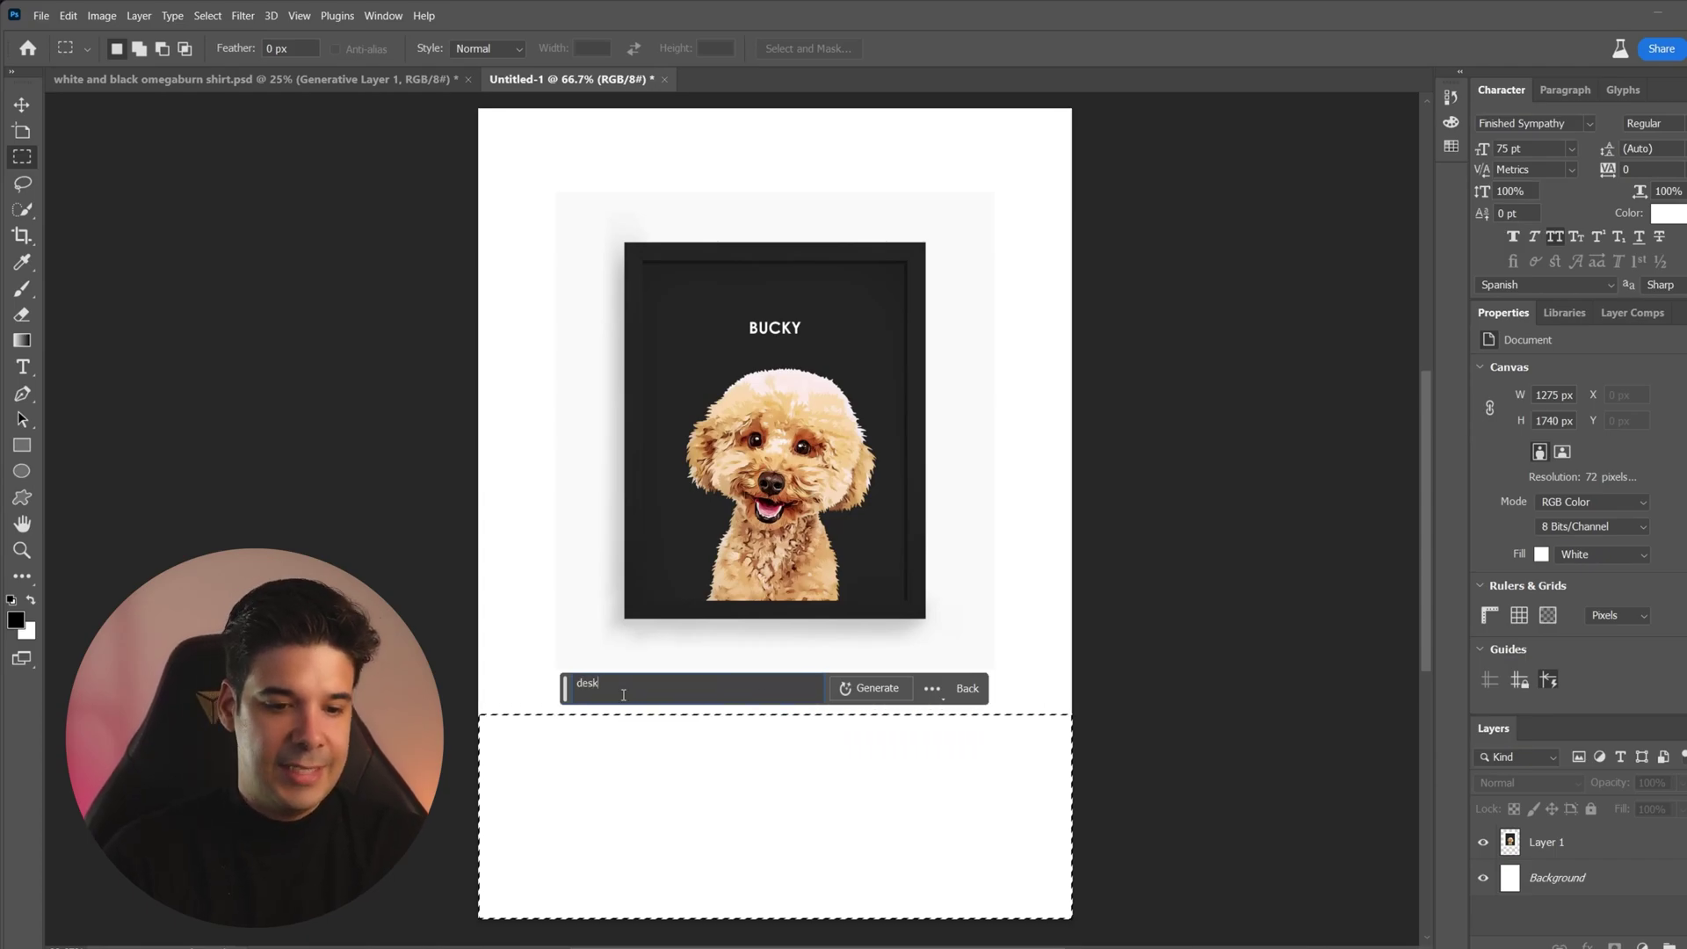
left_click(857, 688)
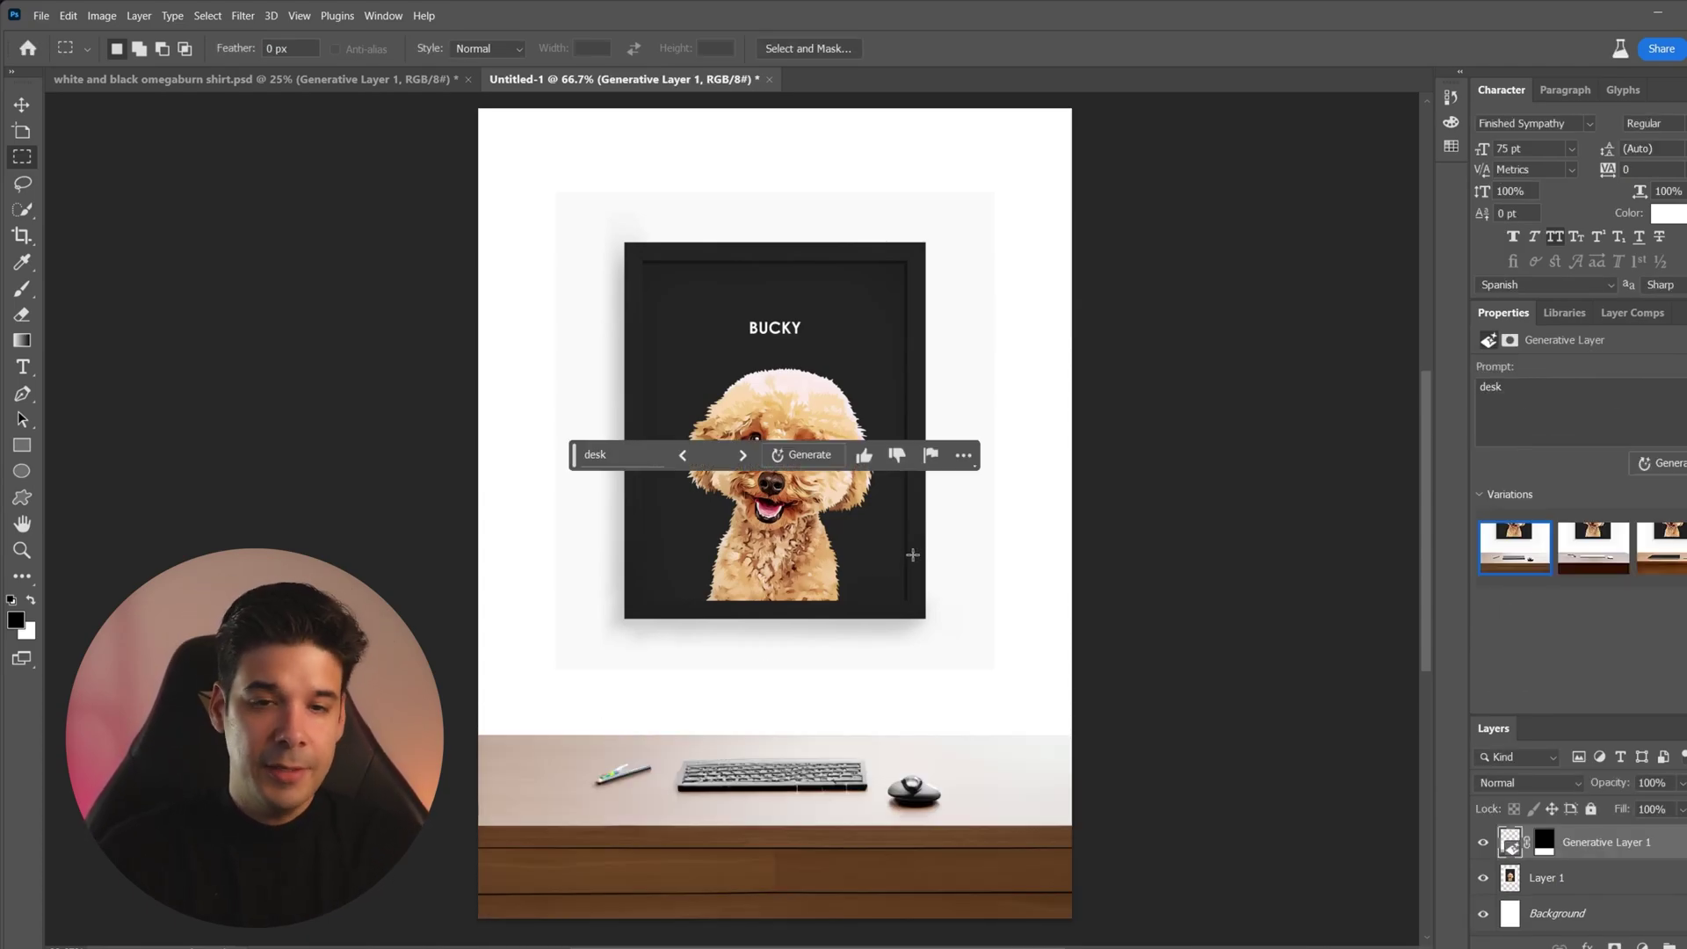
- Generate more desk variations, settle on the plain empty wooden desk, and begin editing the prompt
left_click(744, 456)
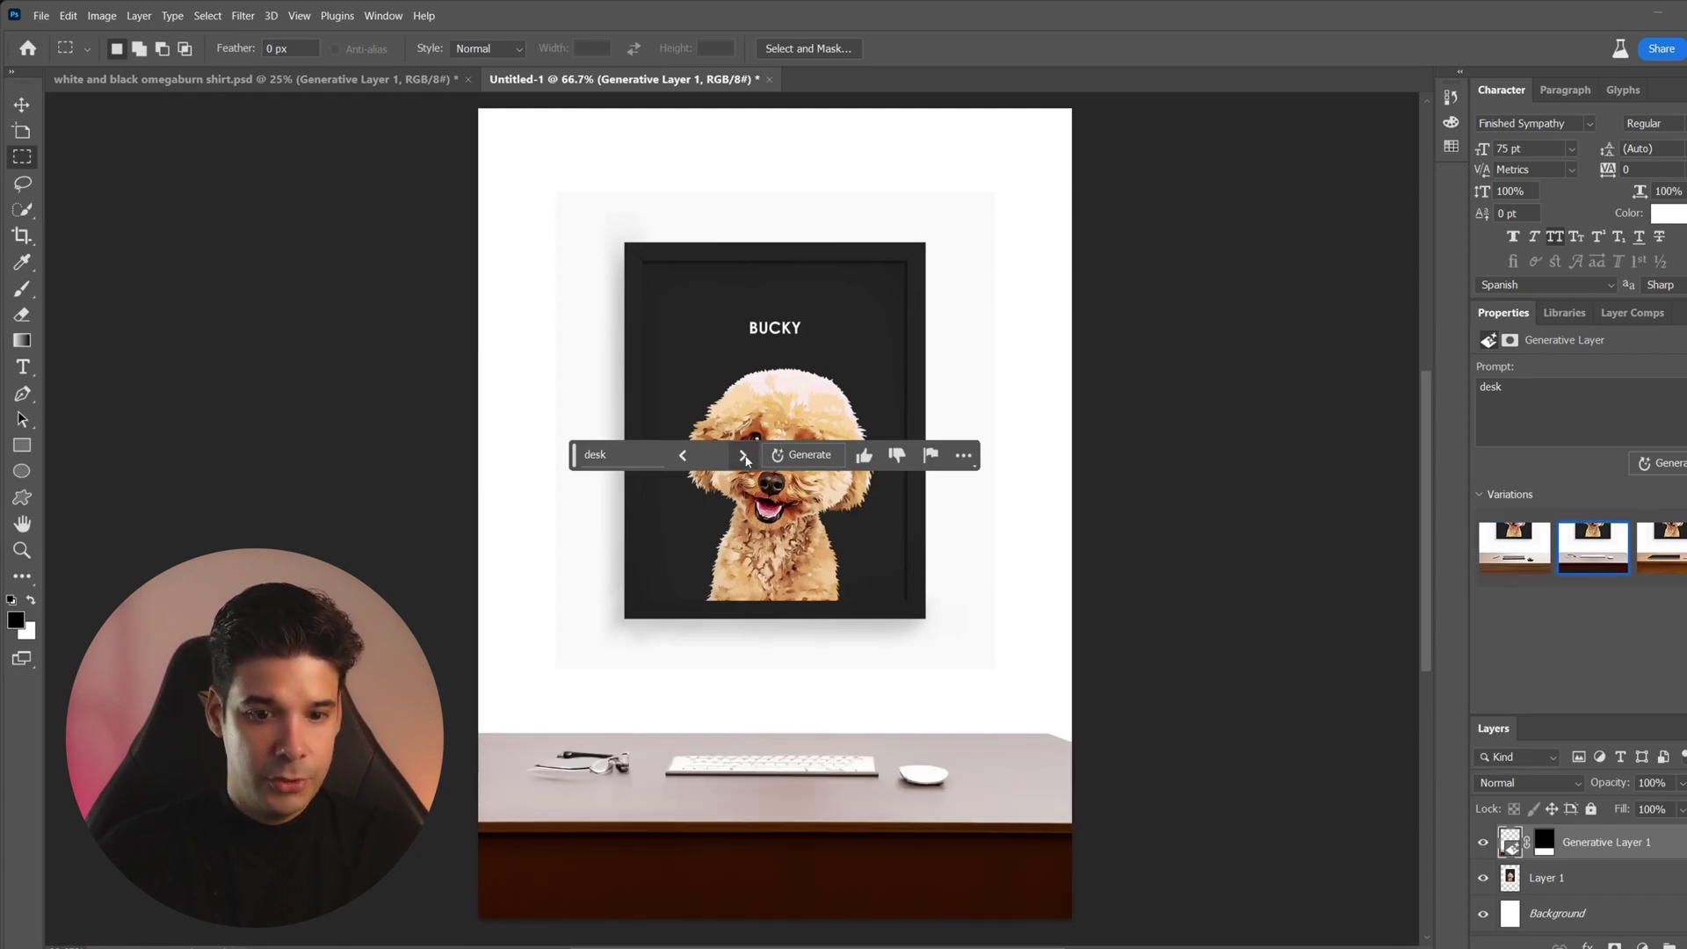
left_click(744, 457)
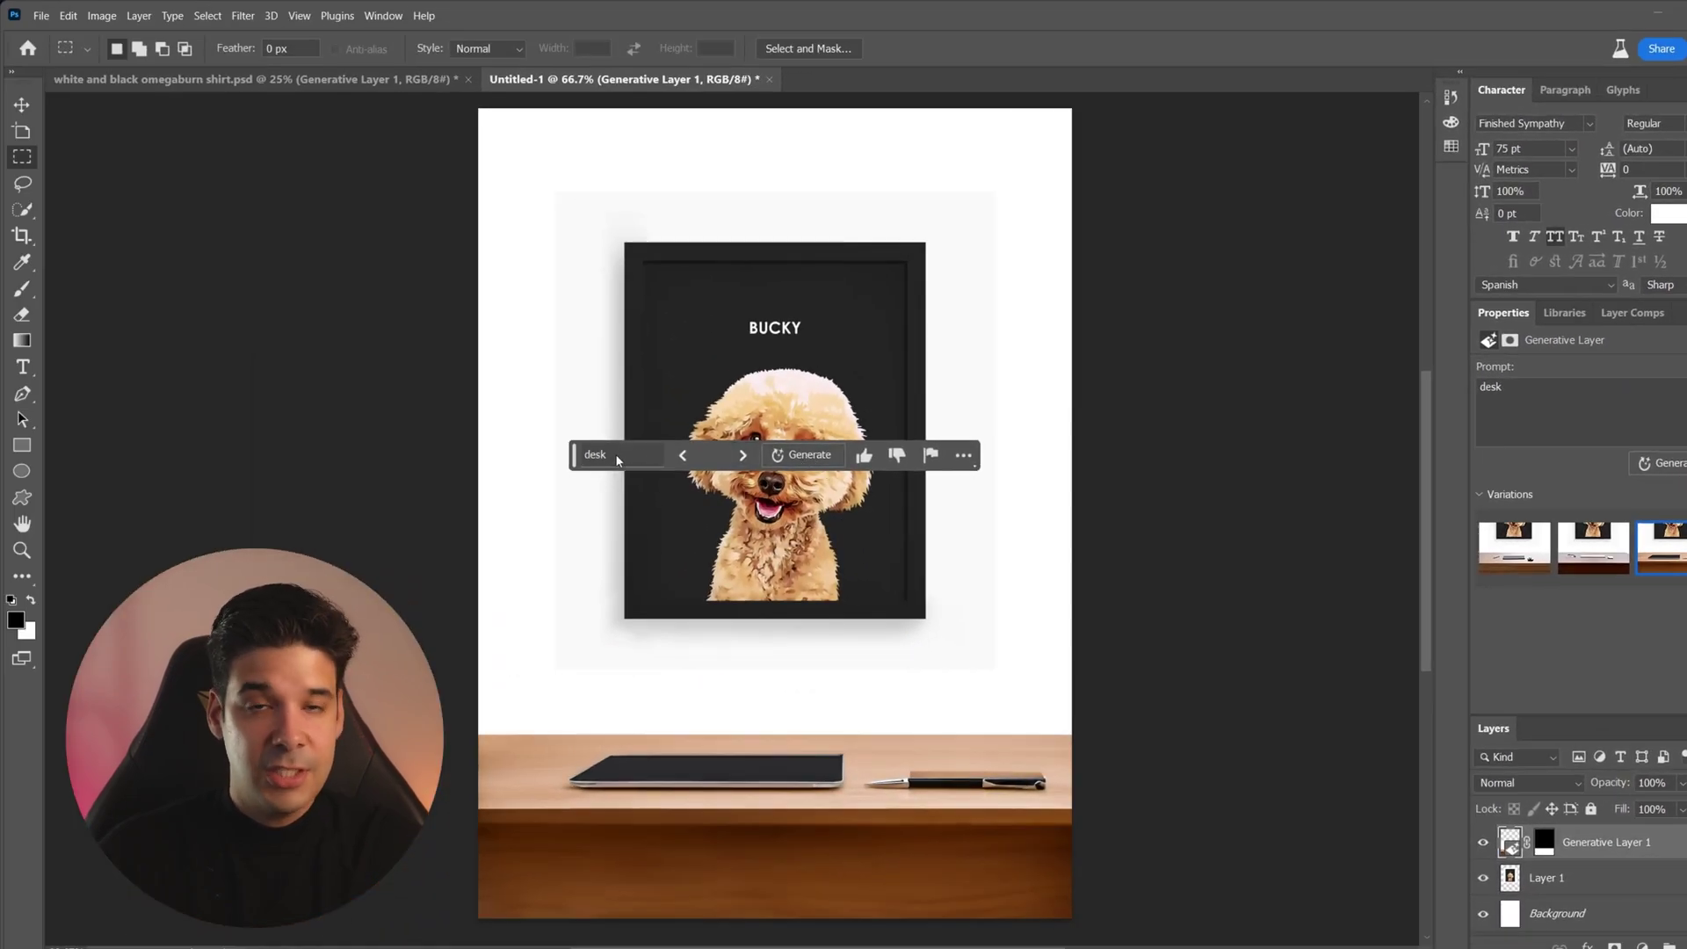
left_click(808, 456)
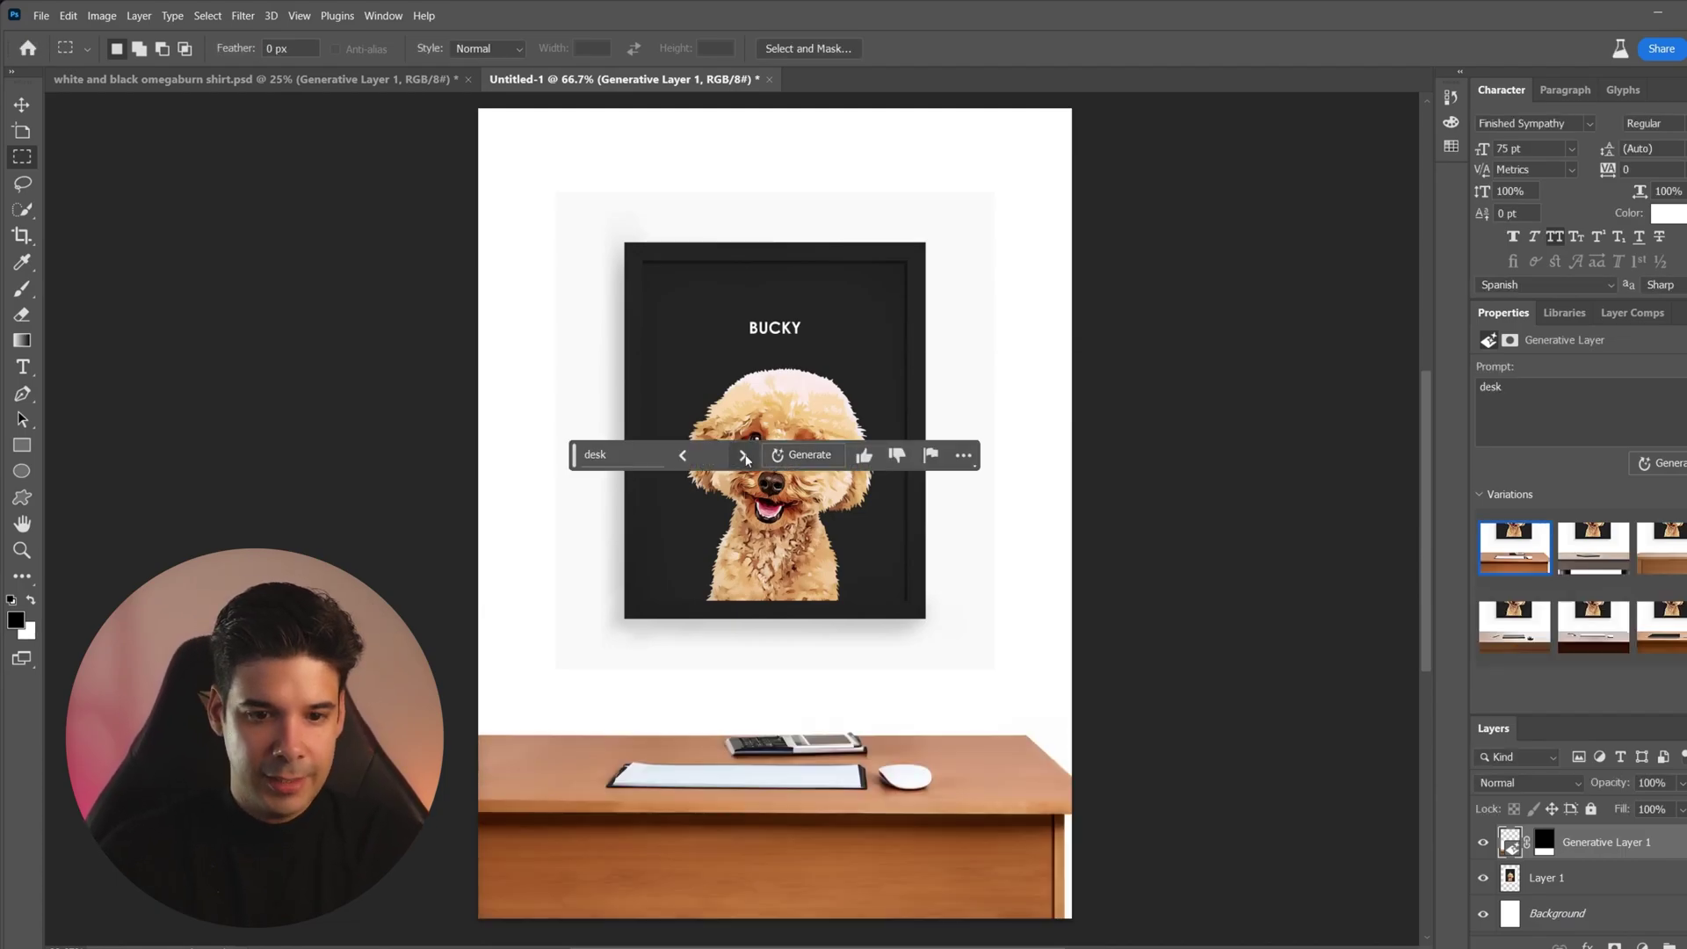
left_click(744, 455)
left_click(744, 455)
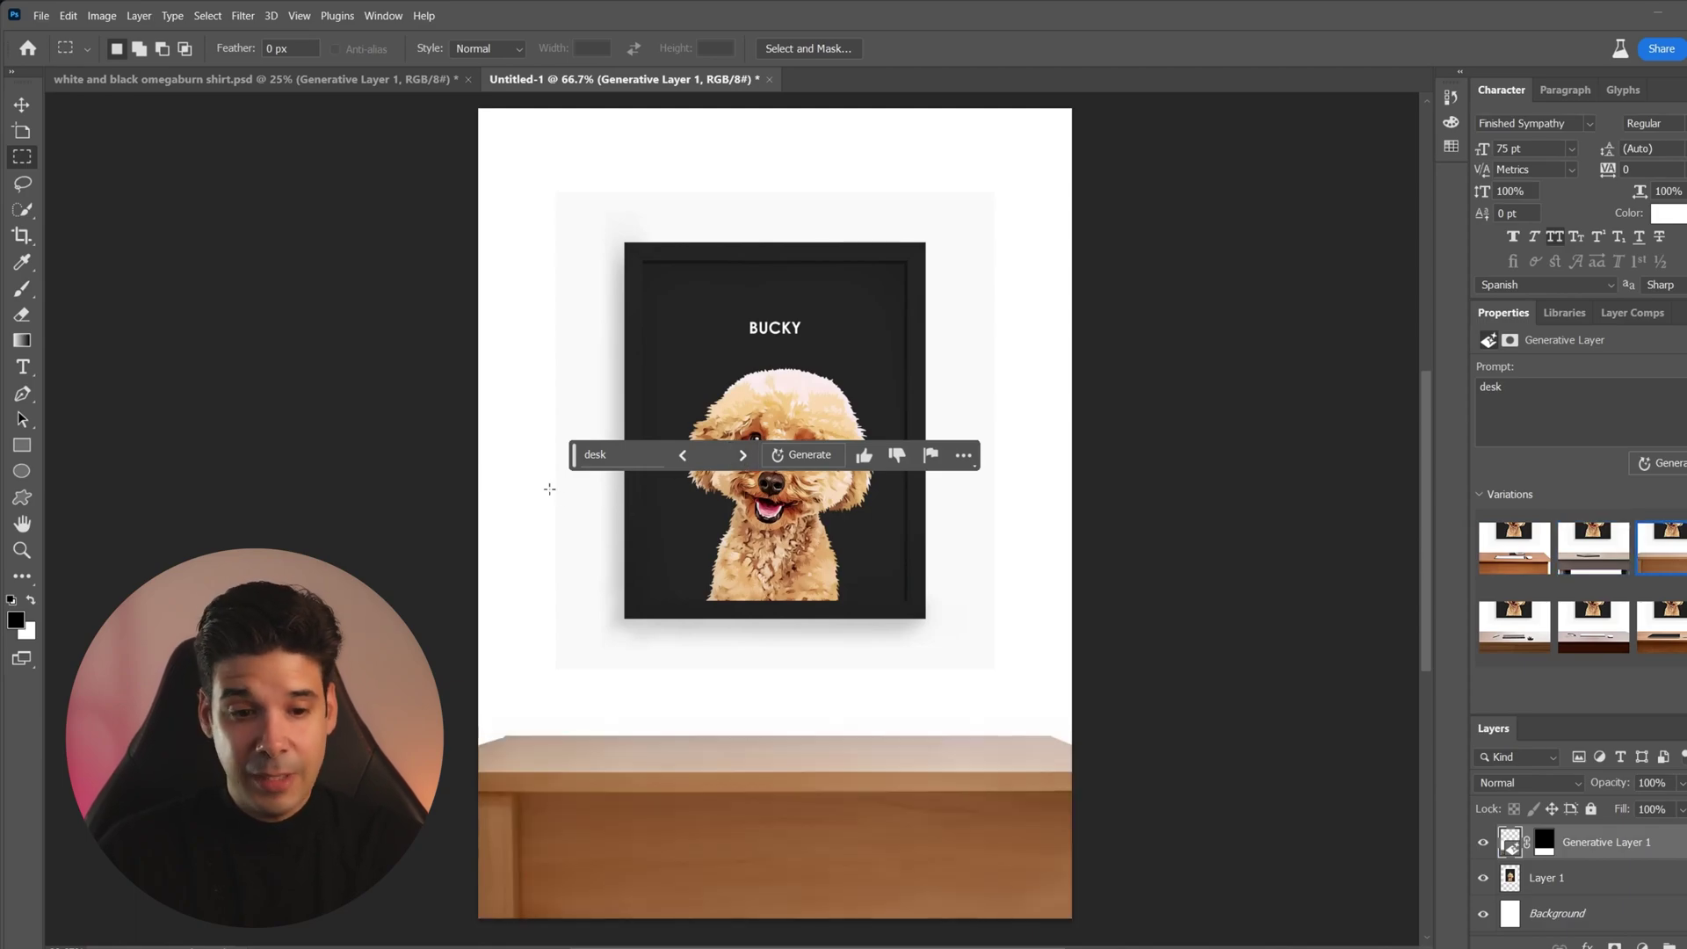
left_click(614, 453)
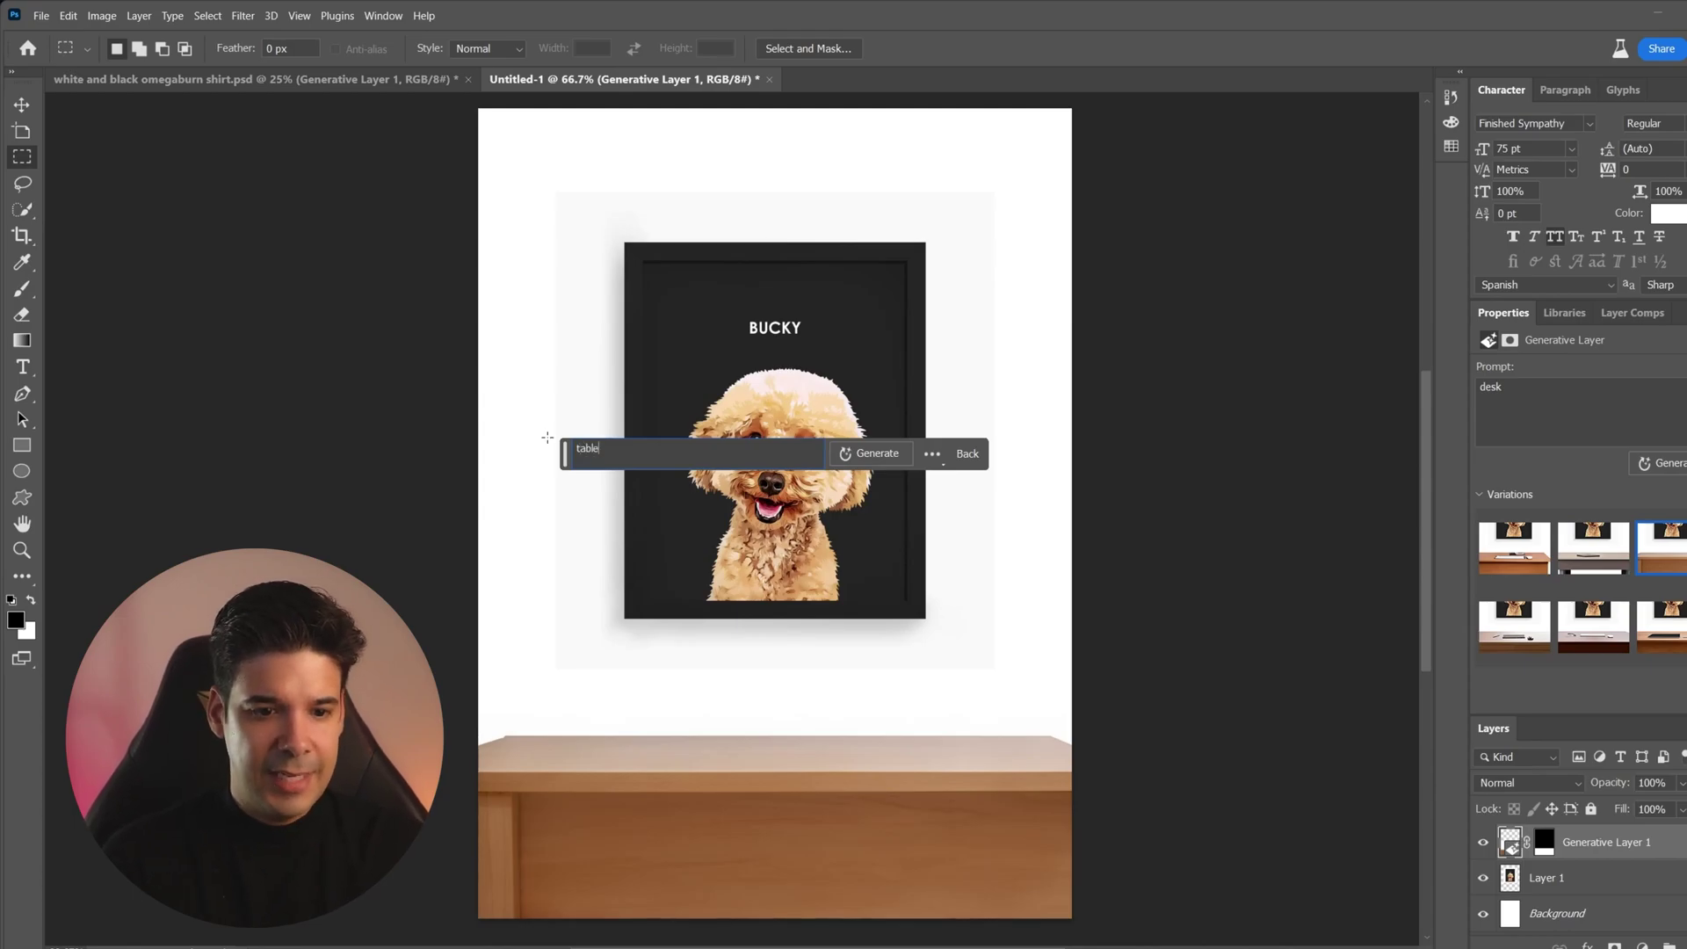
- Regenerate the fill with the 'table' prompt, browse variations, and return to the plain wooden tabletop
key("Return")
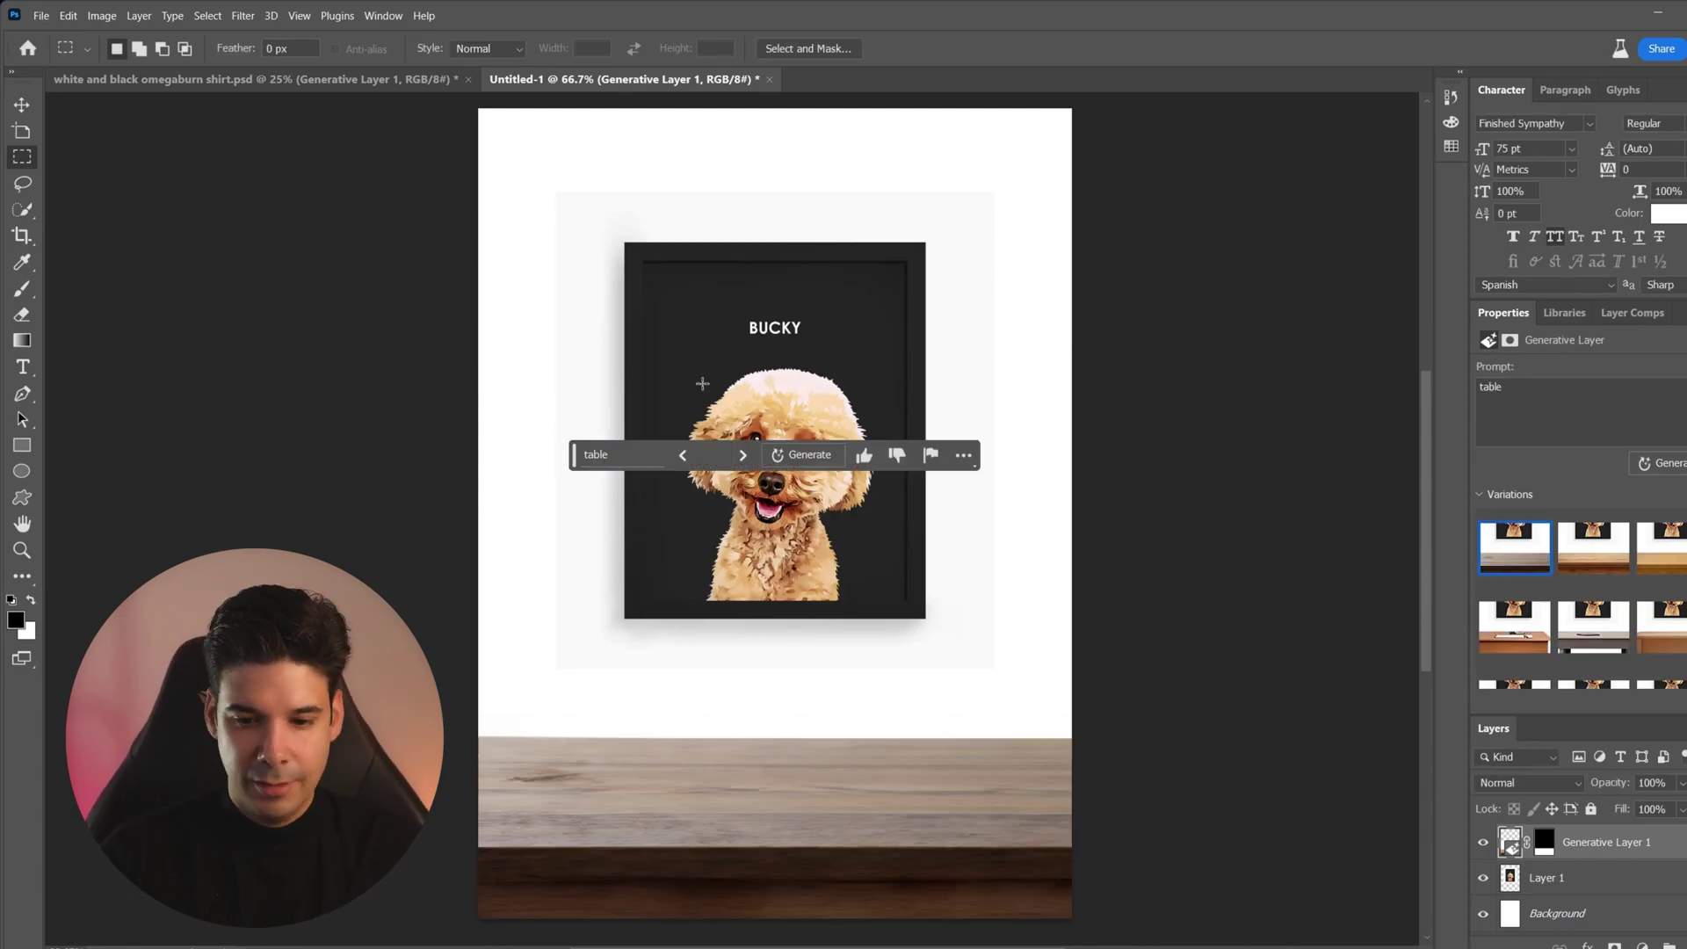
left_click(744, 455)
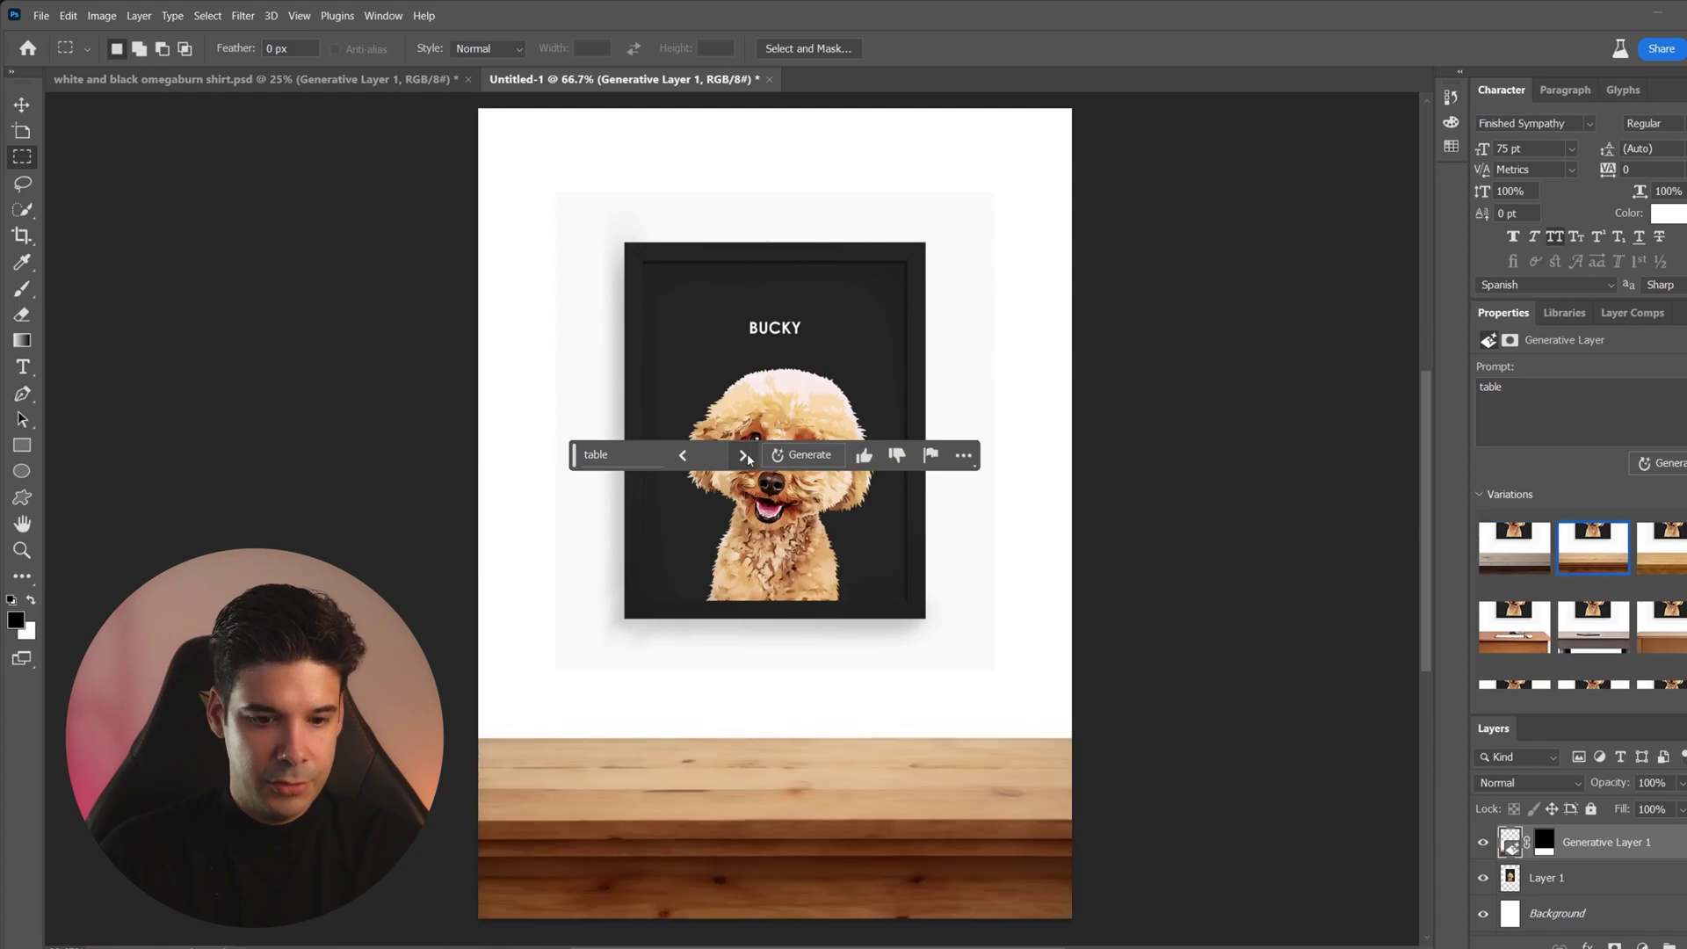
left_click(745, 456)
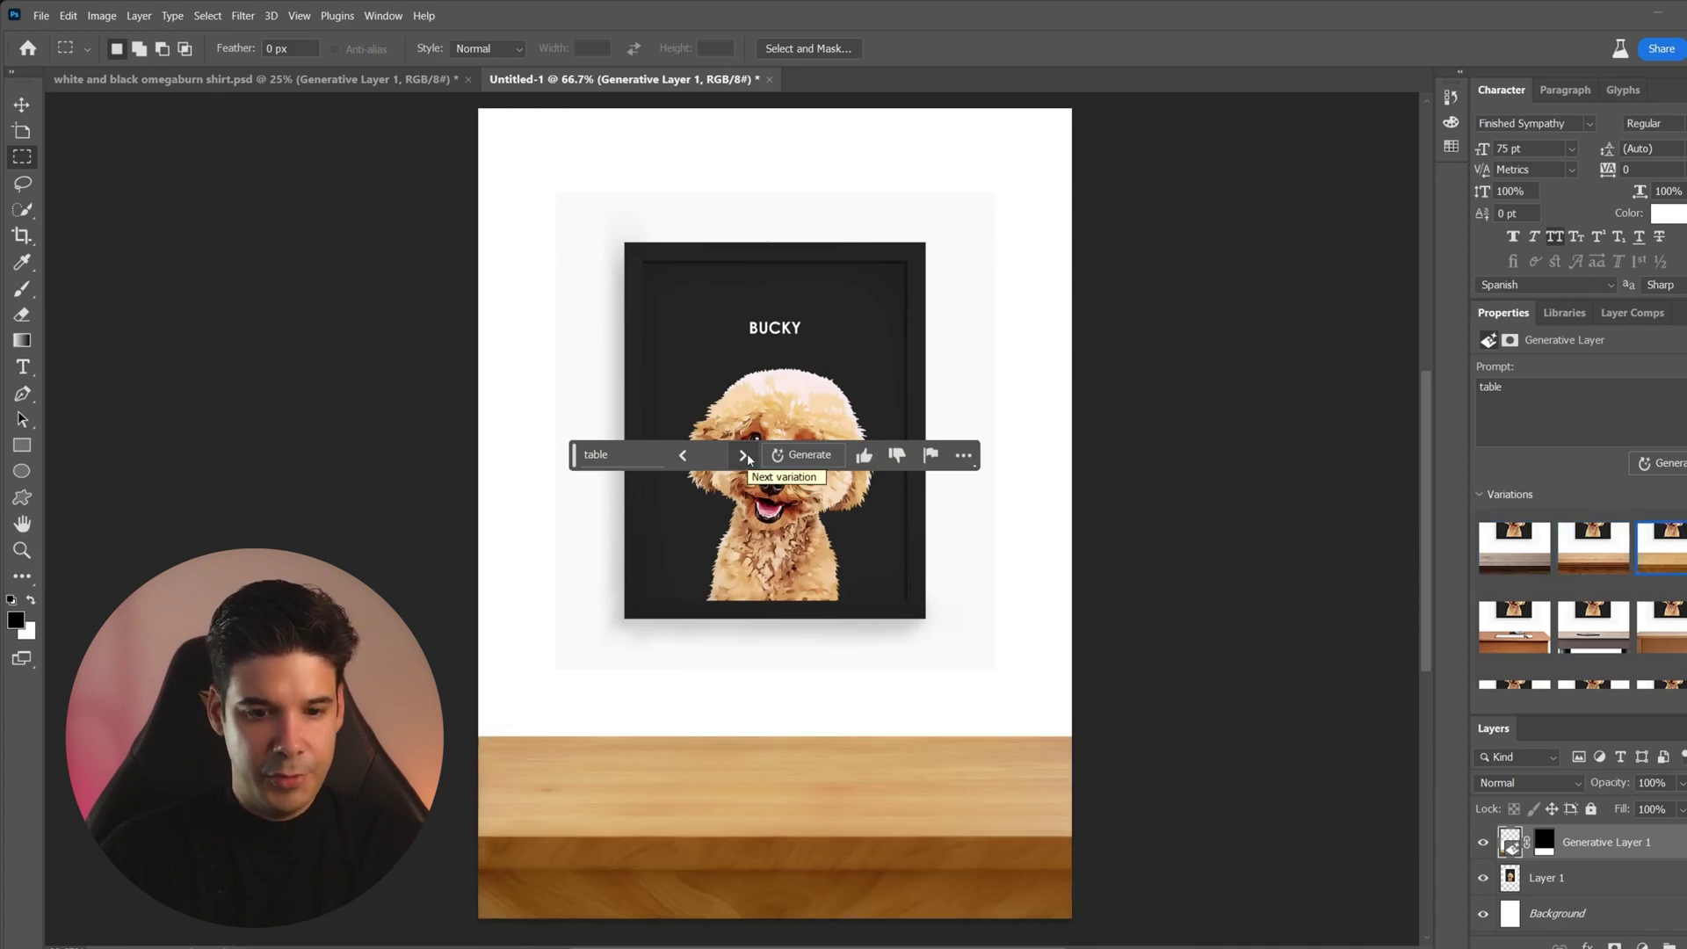
left_click(795, 455)
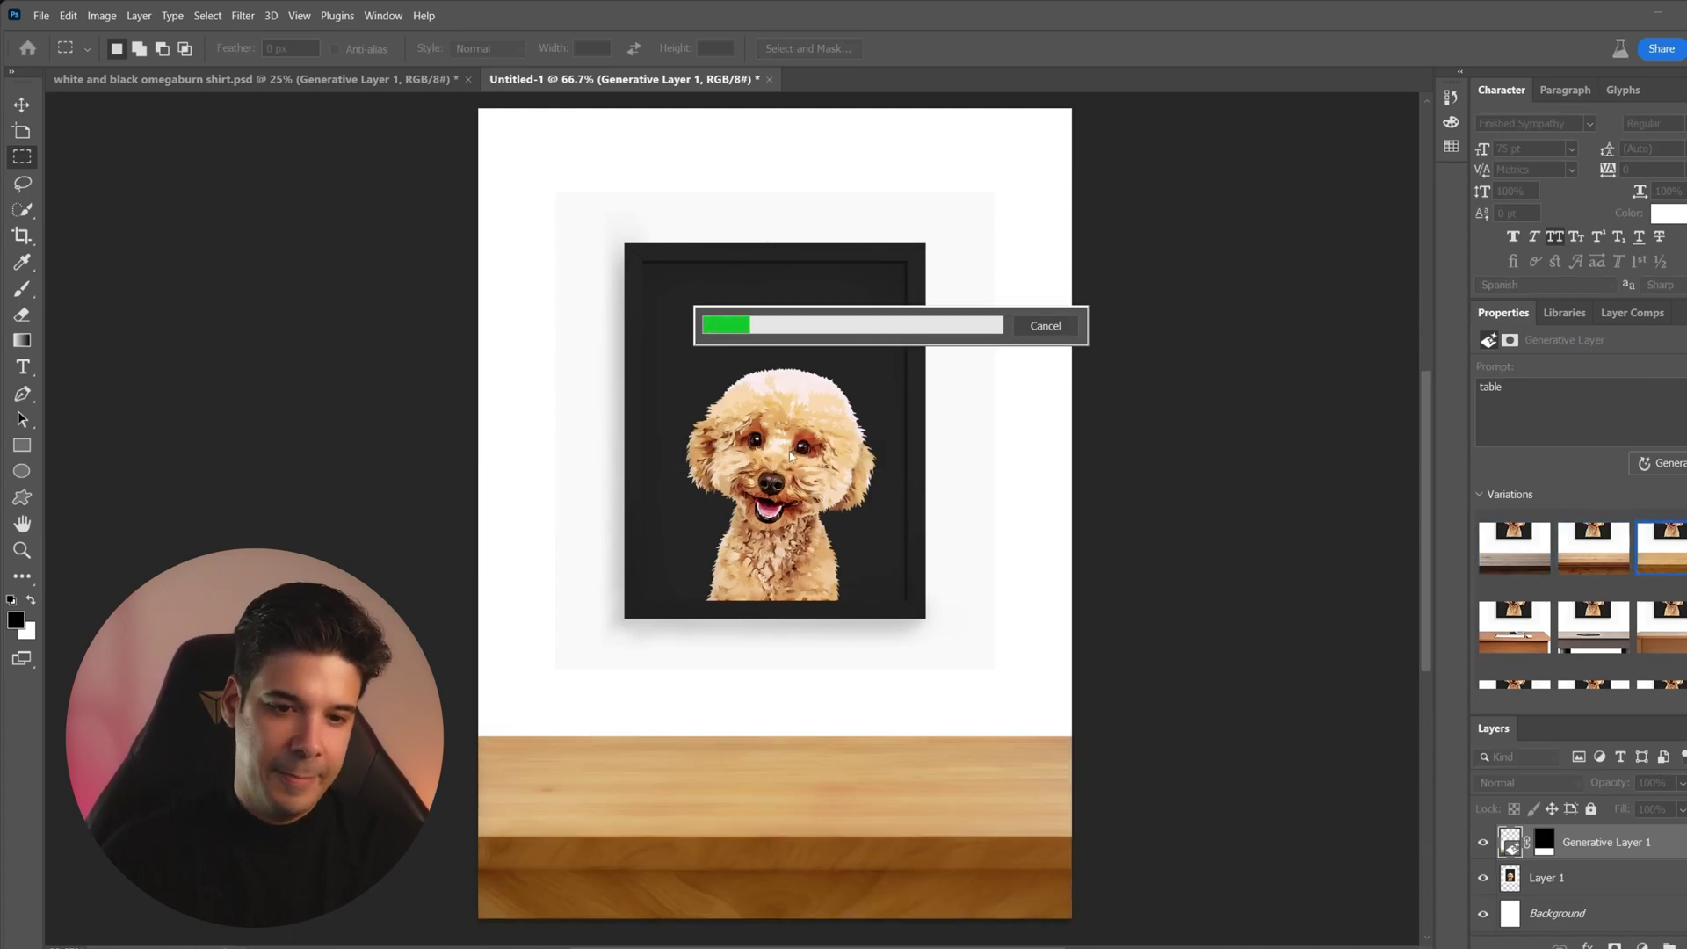
left_click(744, 455)
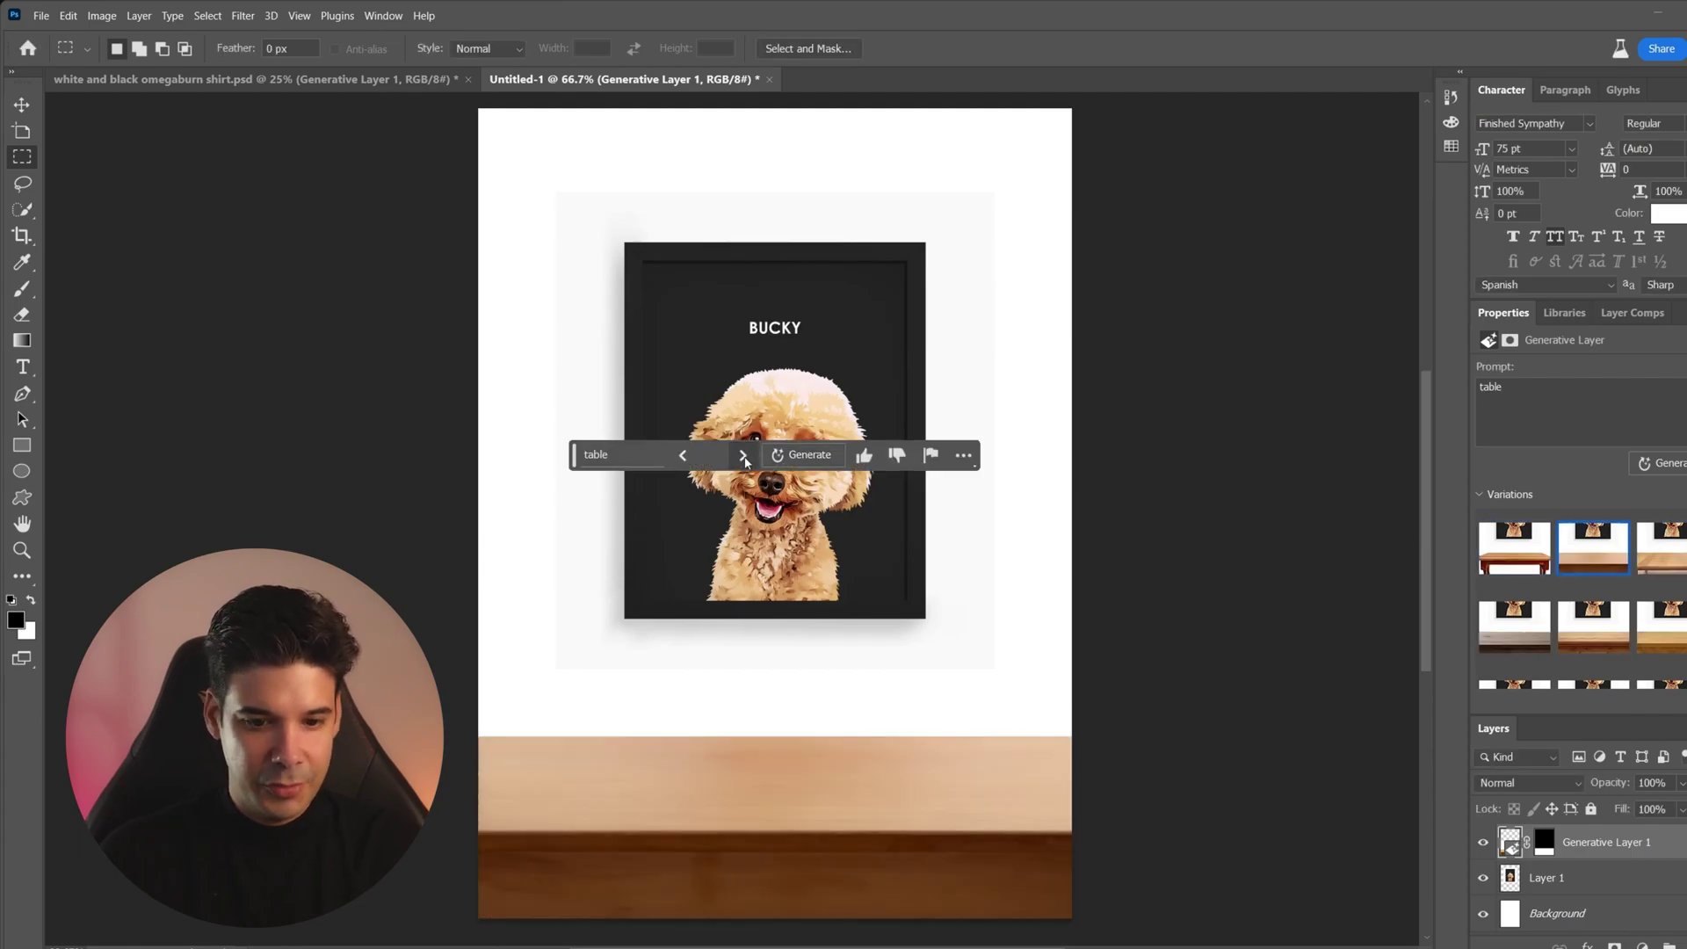
left_click(745, 455)
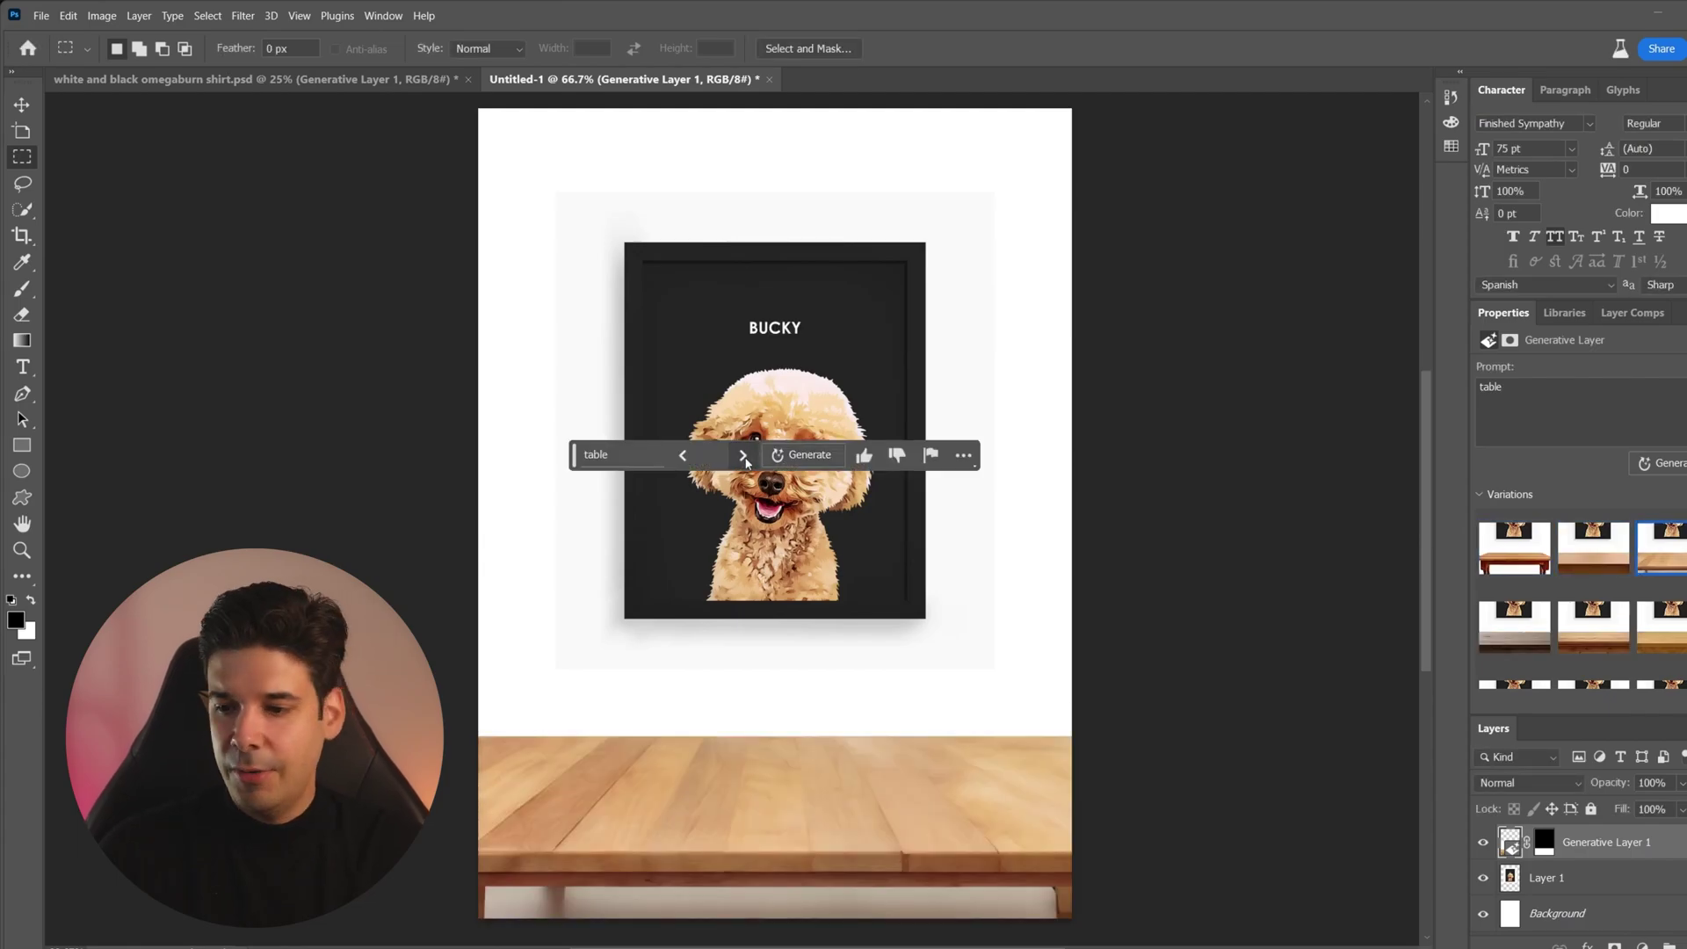
left_click(690, 455)
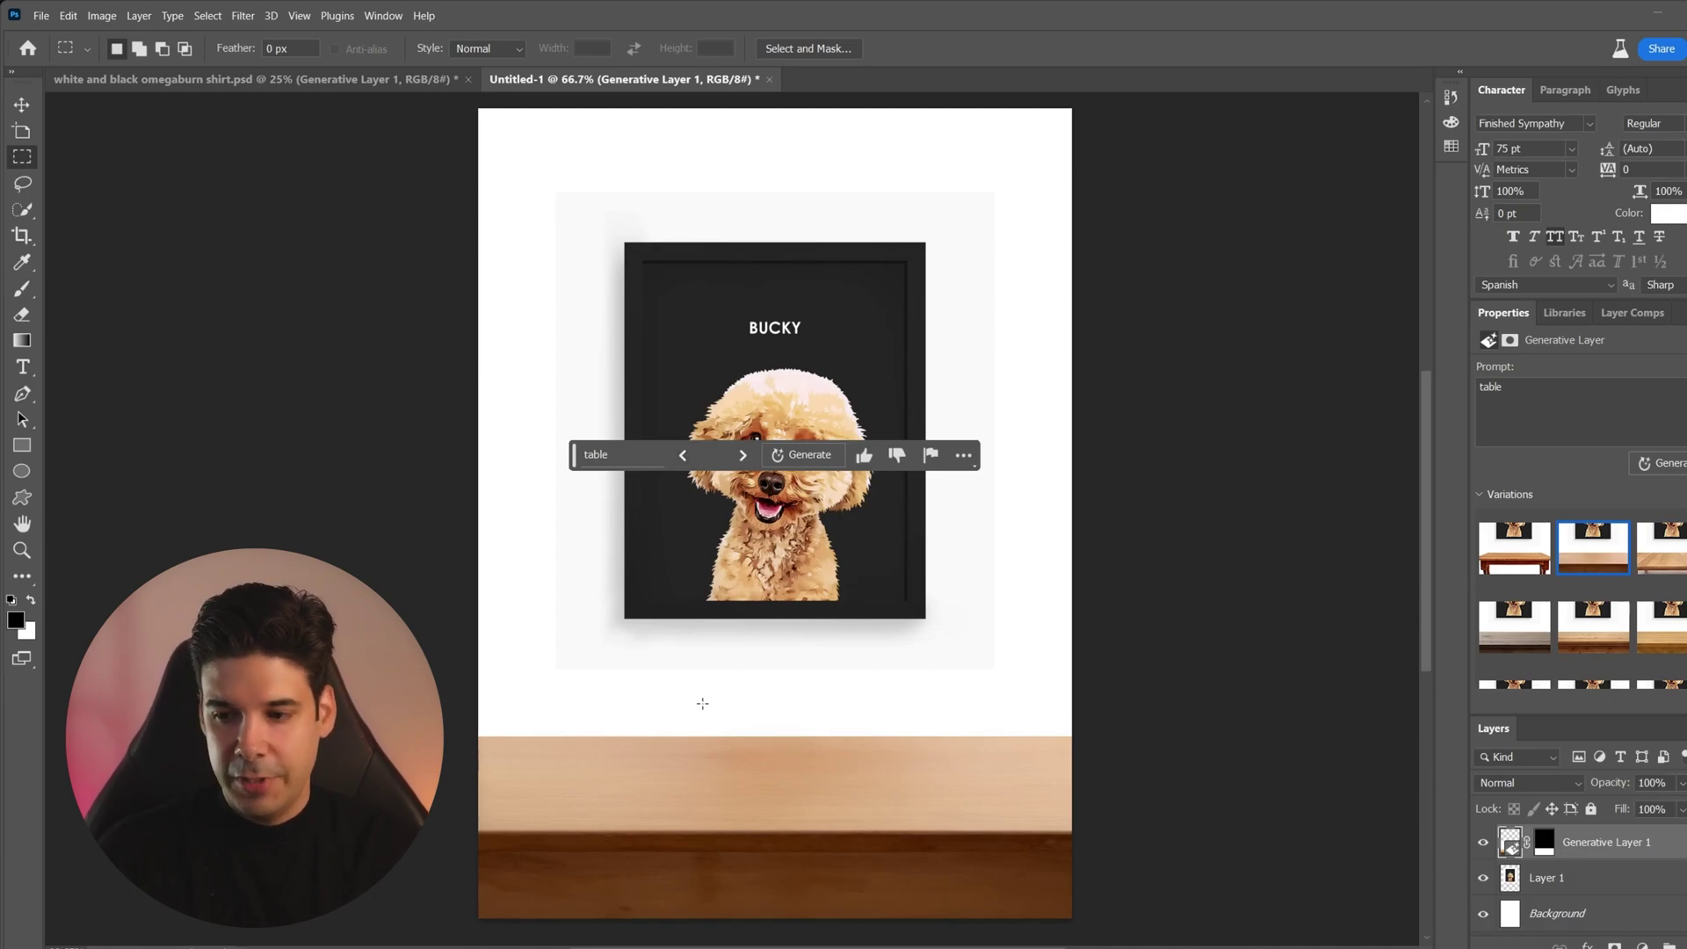
- Preview the tablet and laptop desk thumbnails, then keep the plain wooden table variation
scroll(1615, 539, "down", 3)
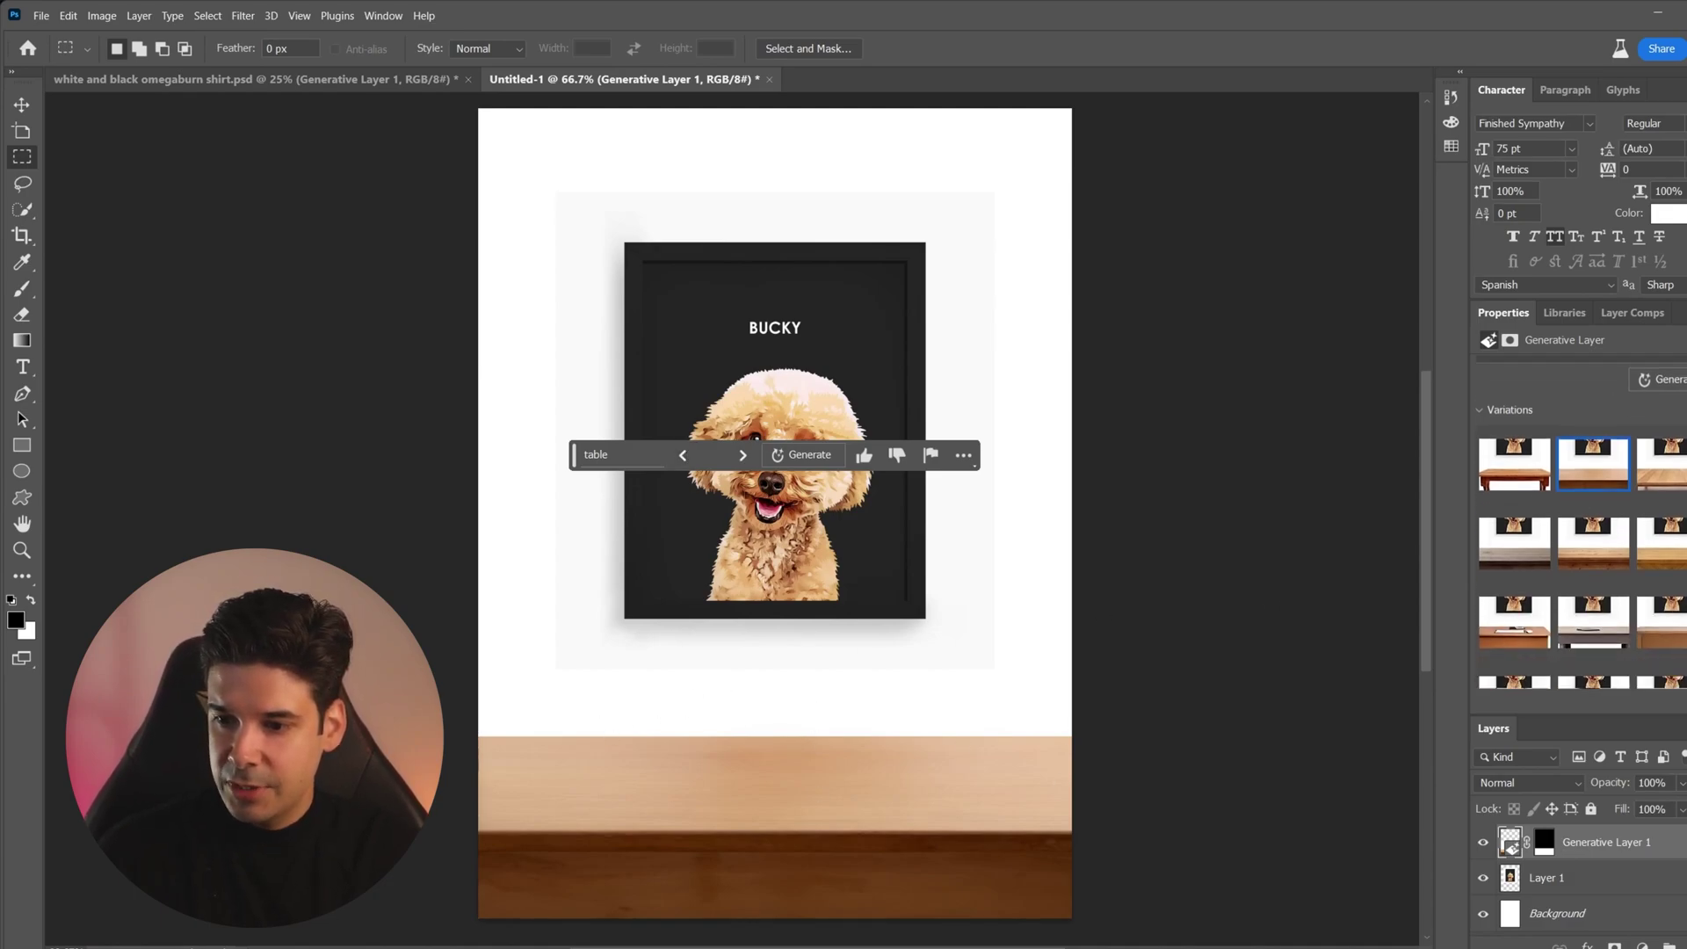
left_click(1602, 571)
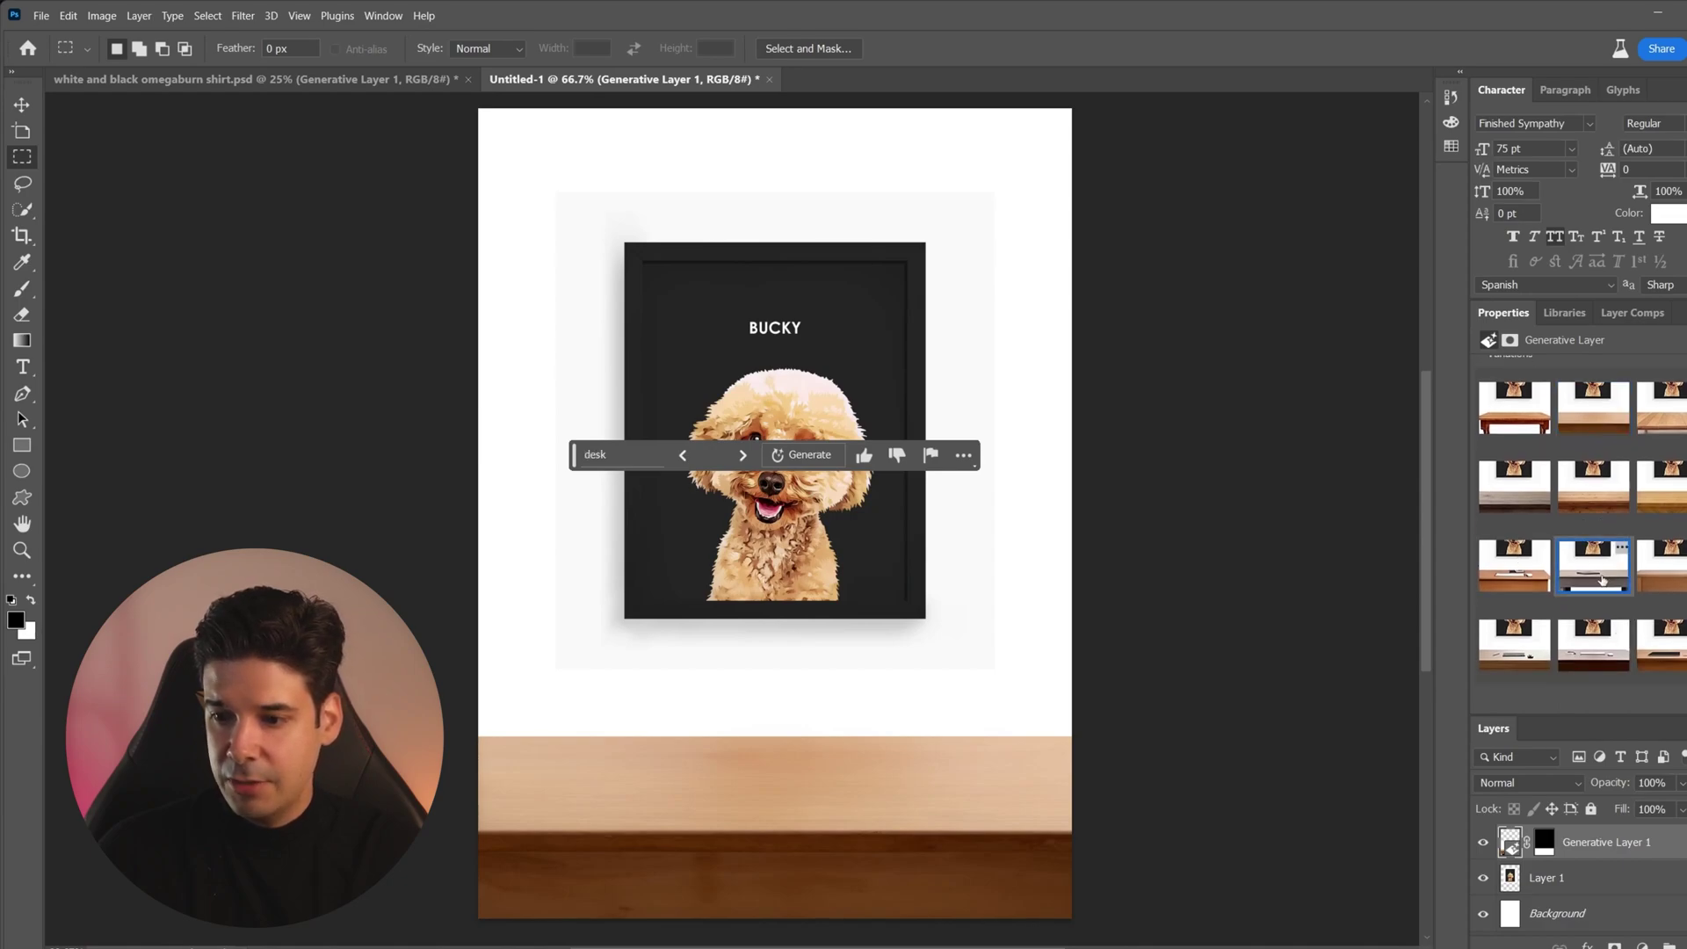
left_click(1659, 646)
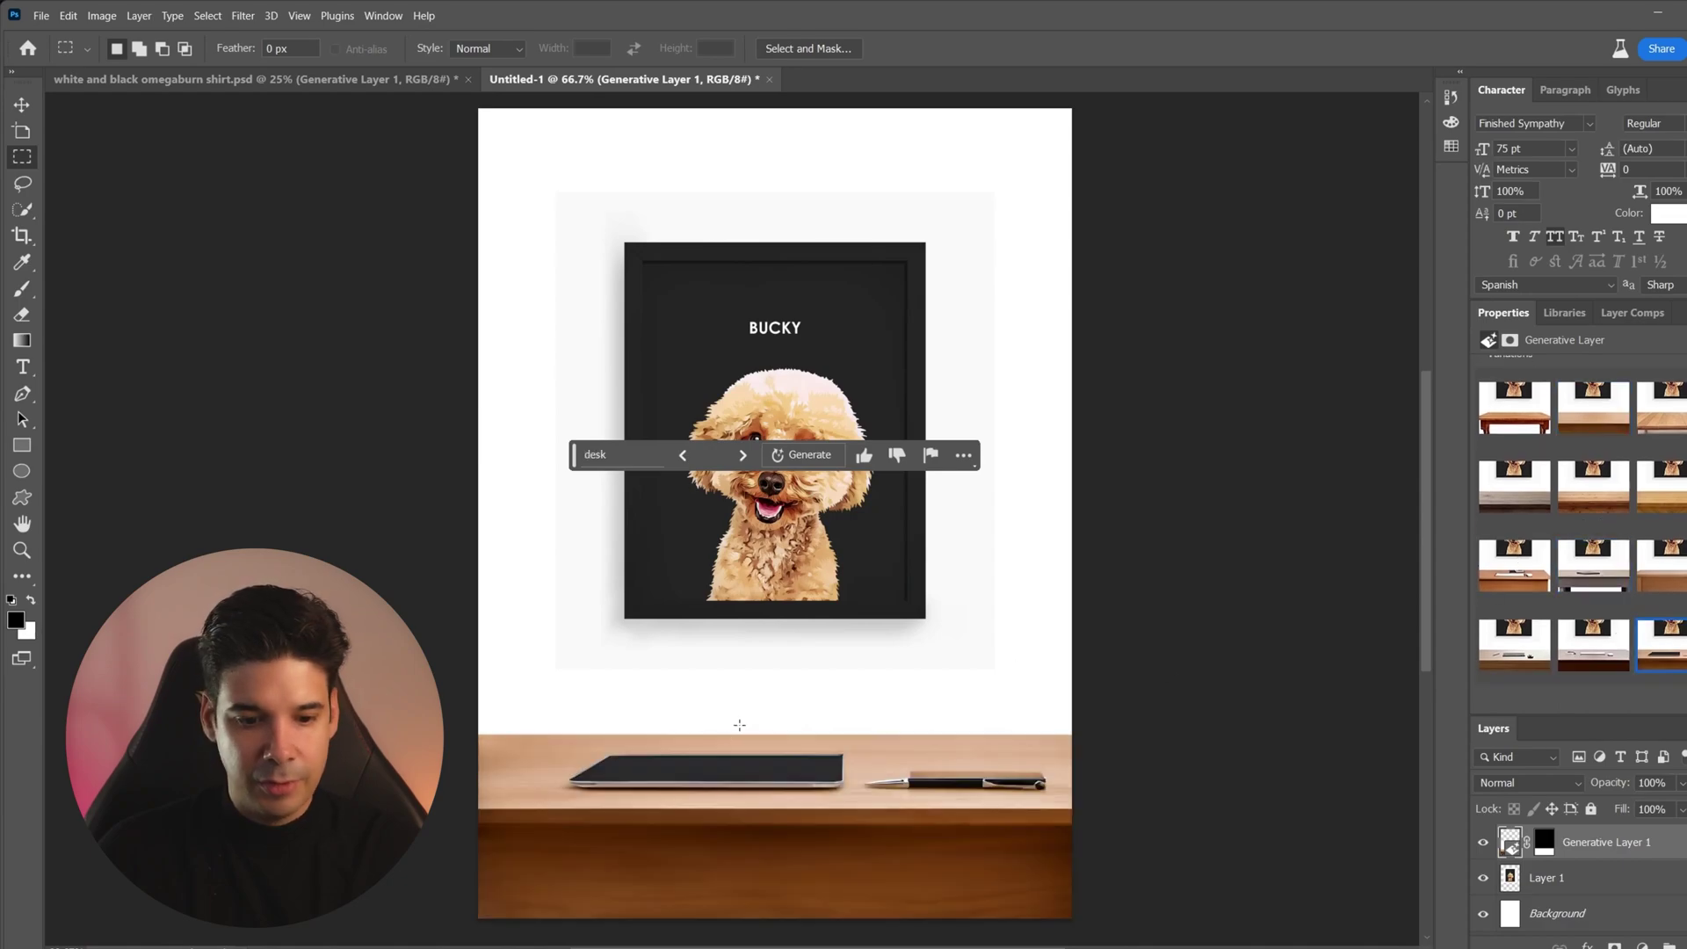
scroll(1594, 545, "up", 3)
left_click(1594, 546)
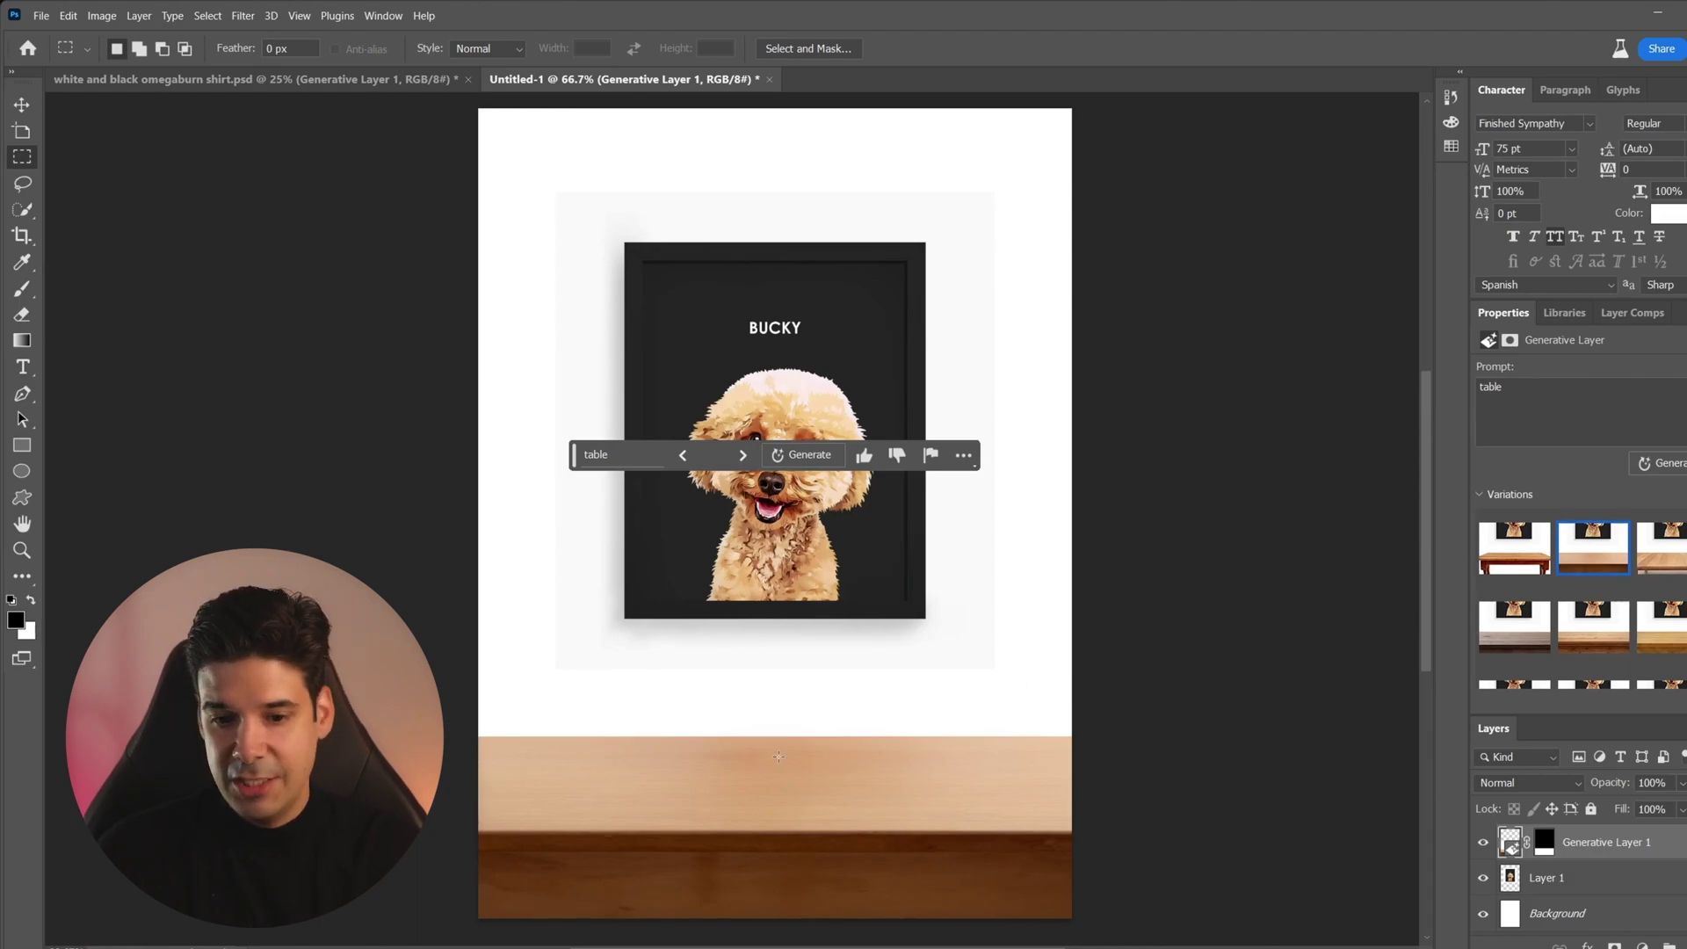
left_click(21, 106)
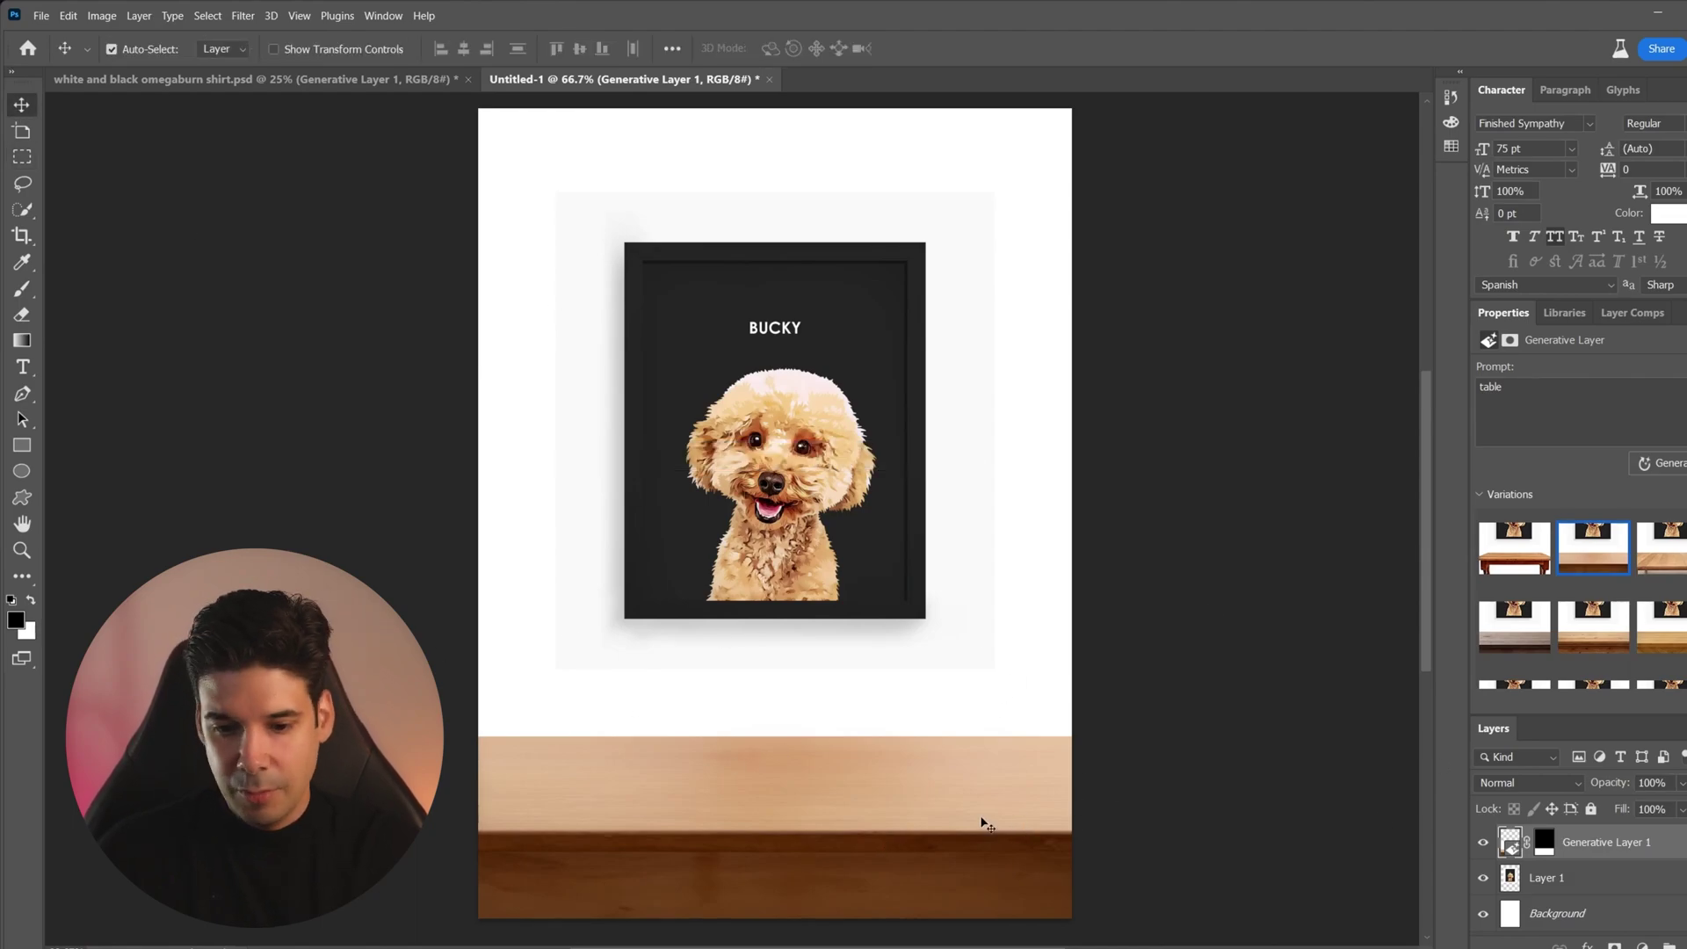
left_click_drag(983, 821, 918, 474)
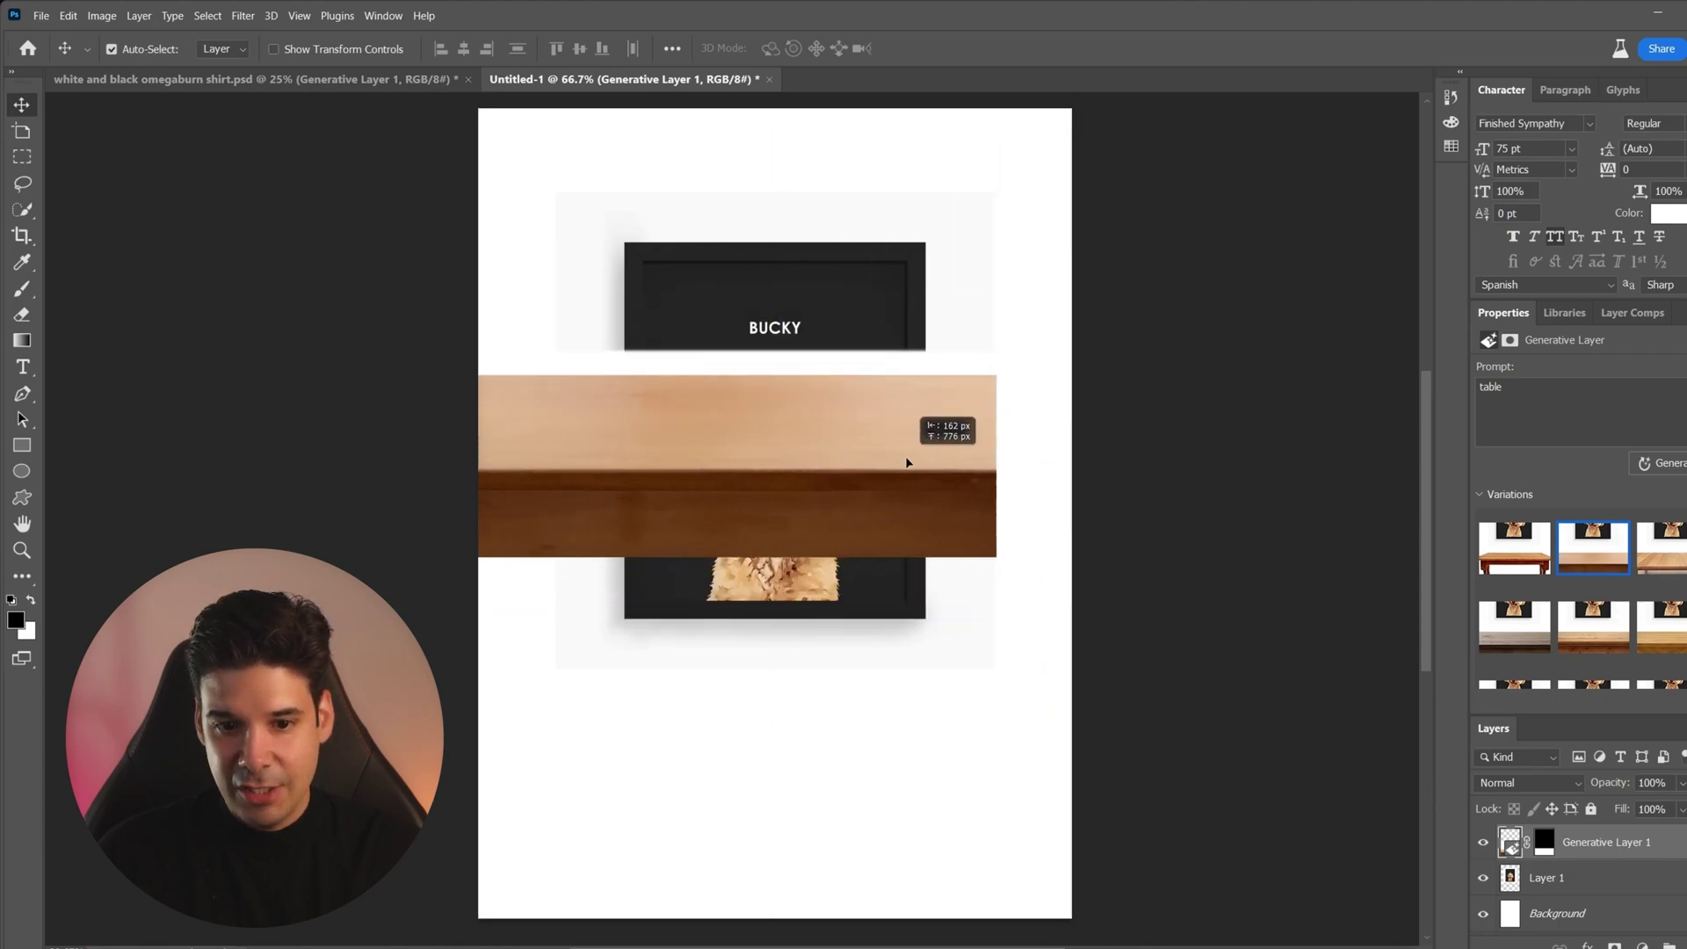
key("ctrl+z")
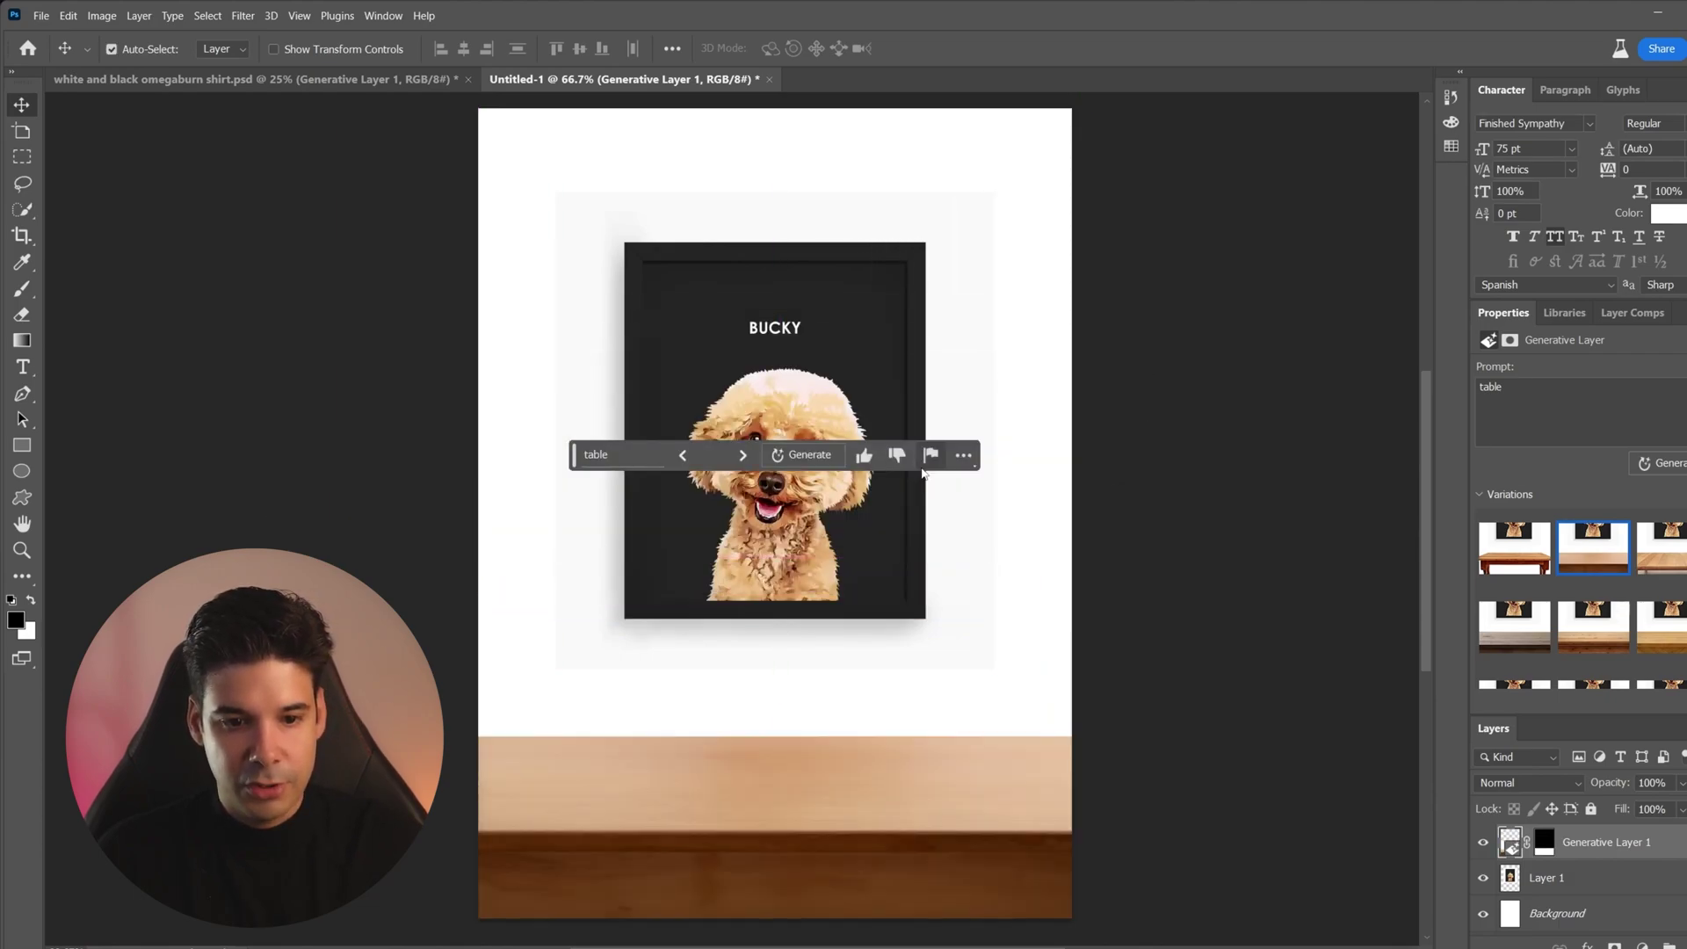
left_click(1002, 268)
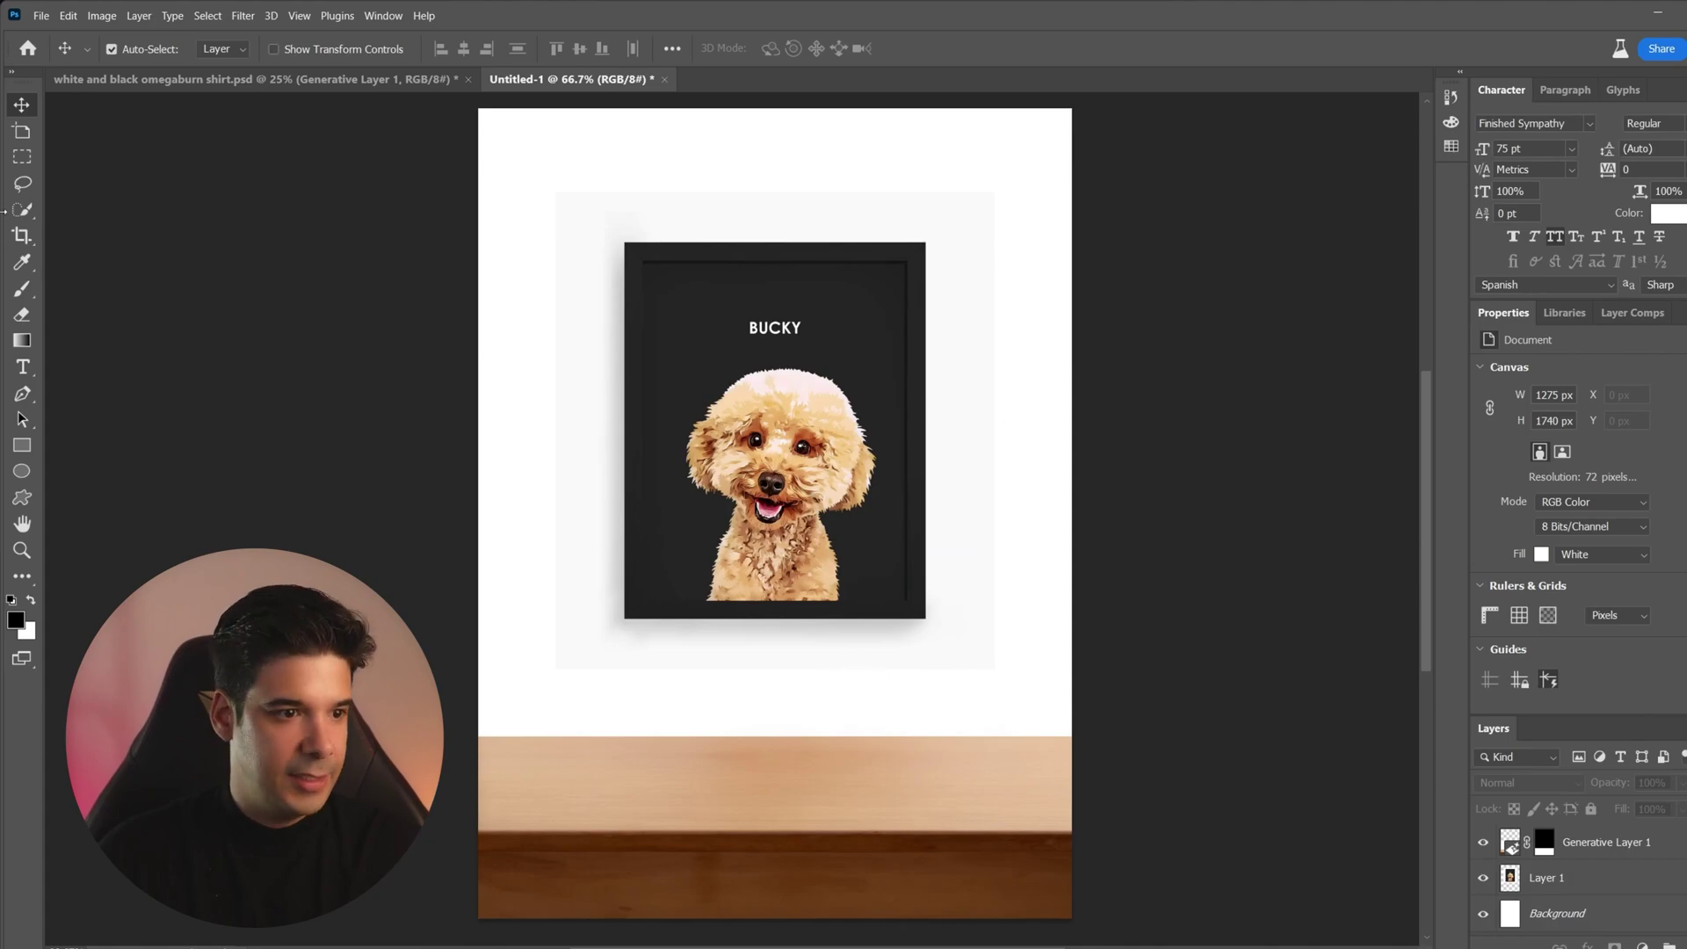
left_click(22, 156)
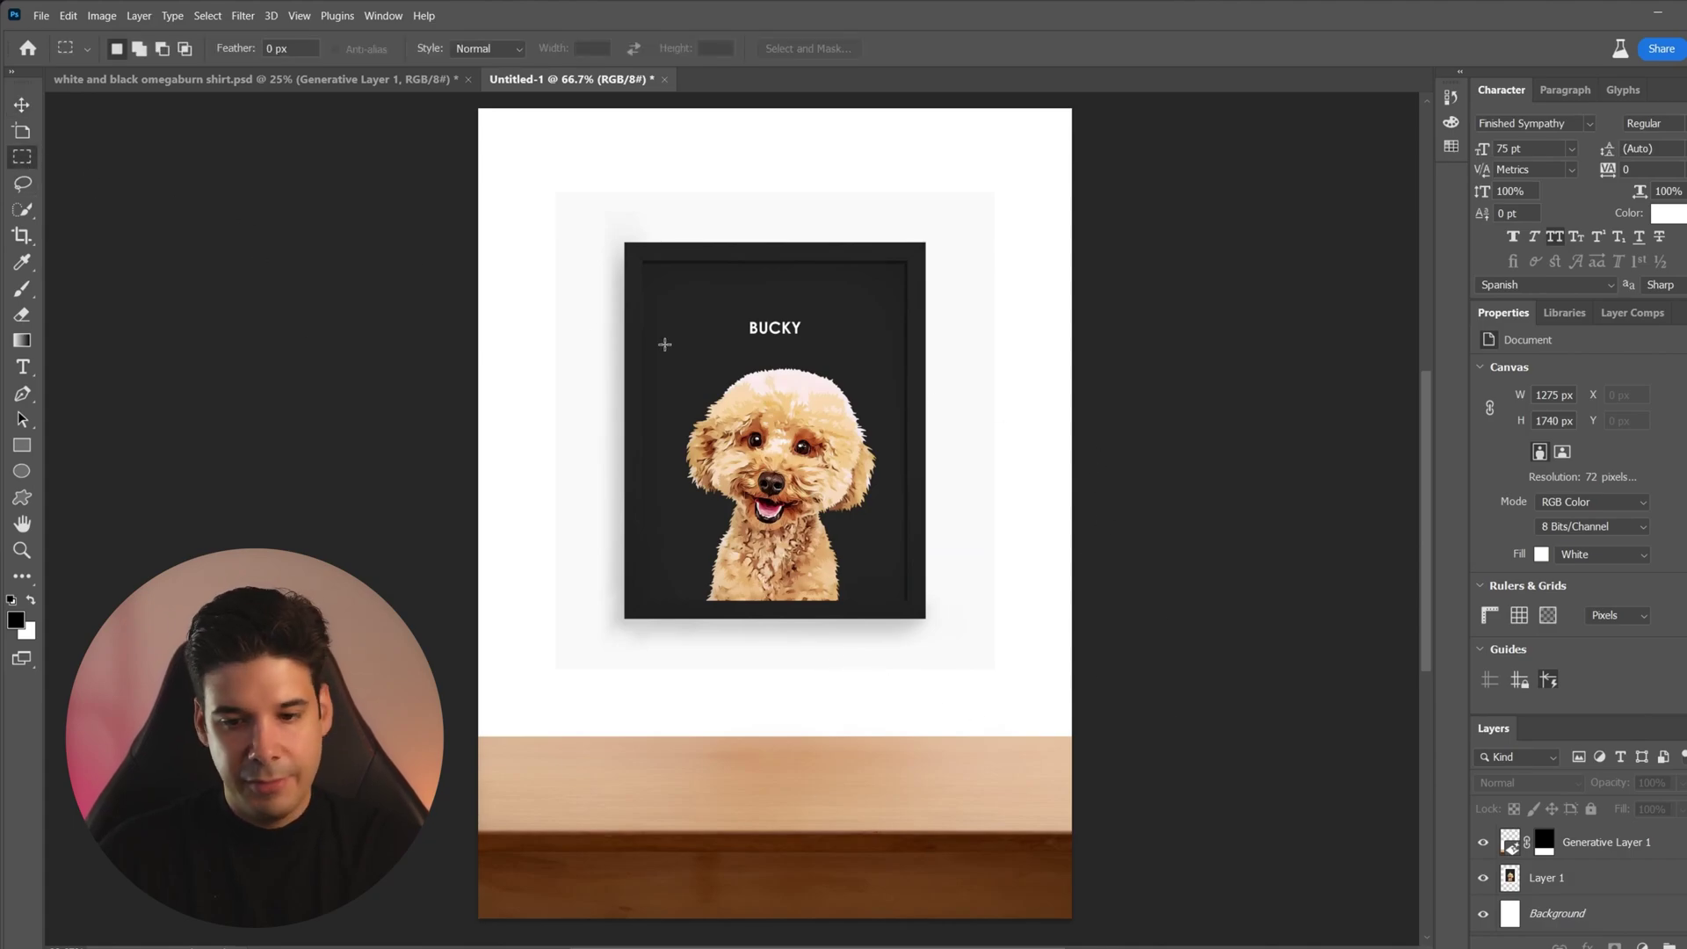
- Generate a 'desk plant' at the canvas's right edge, keeping the leafy plant in a white pot
left_click_drag(1076, 358, 875, 800)
left_click(827, 825)
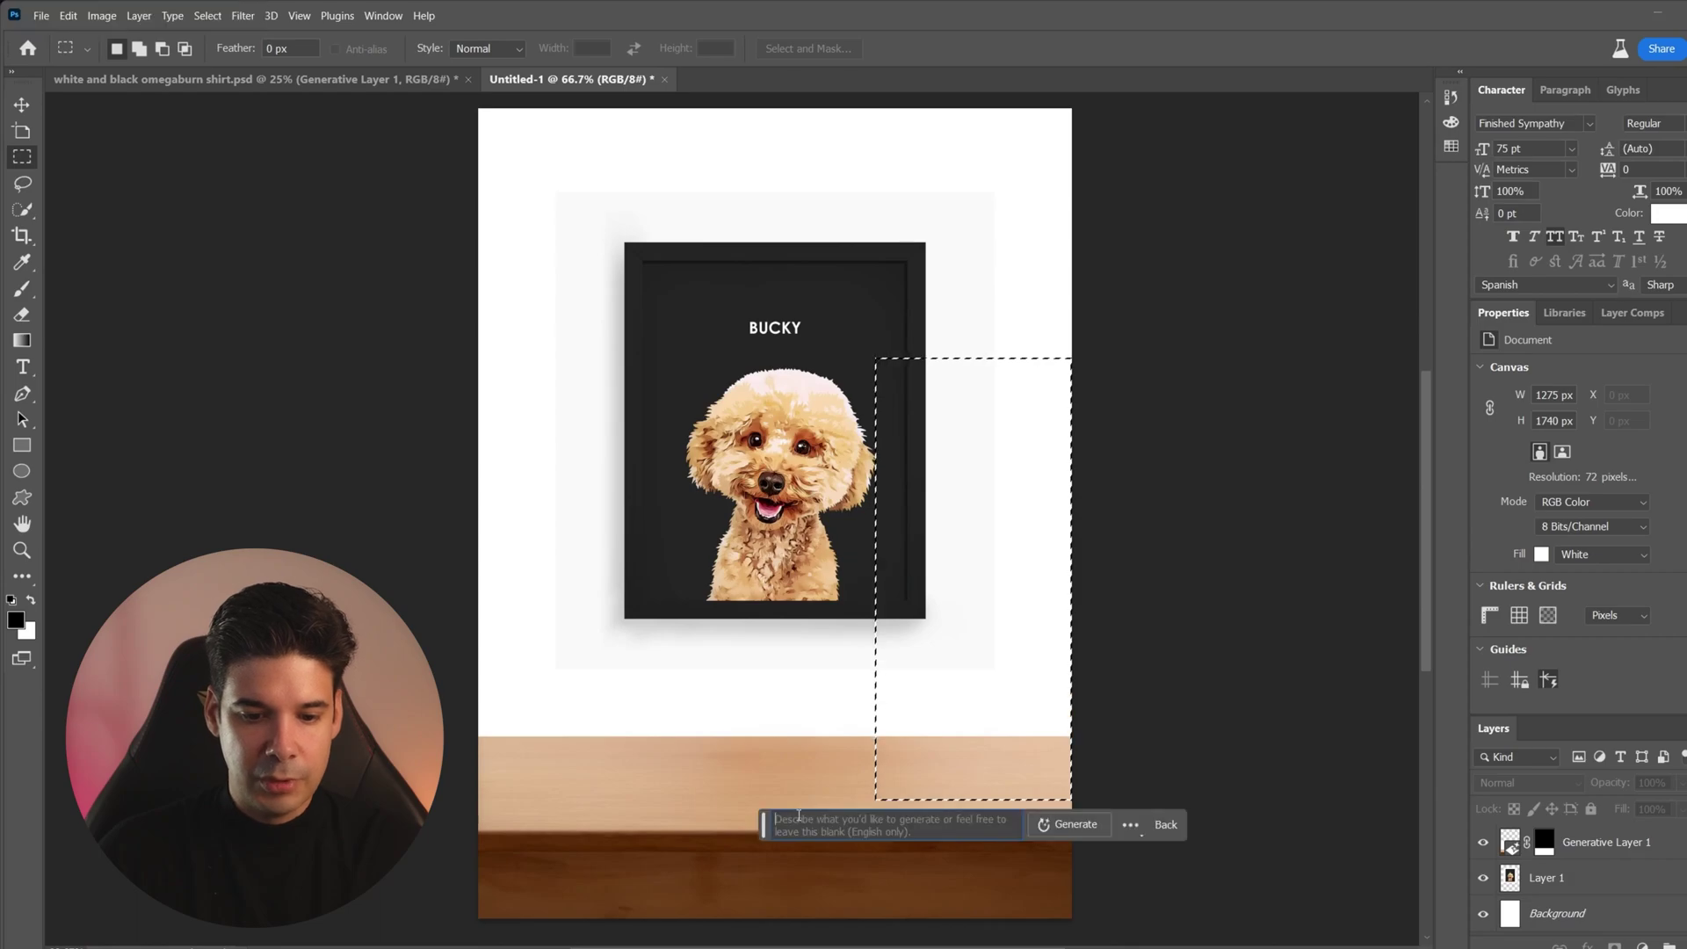
type("desk lamp")
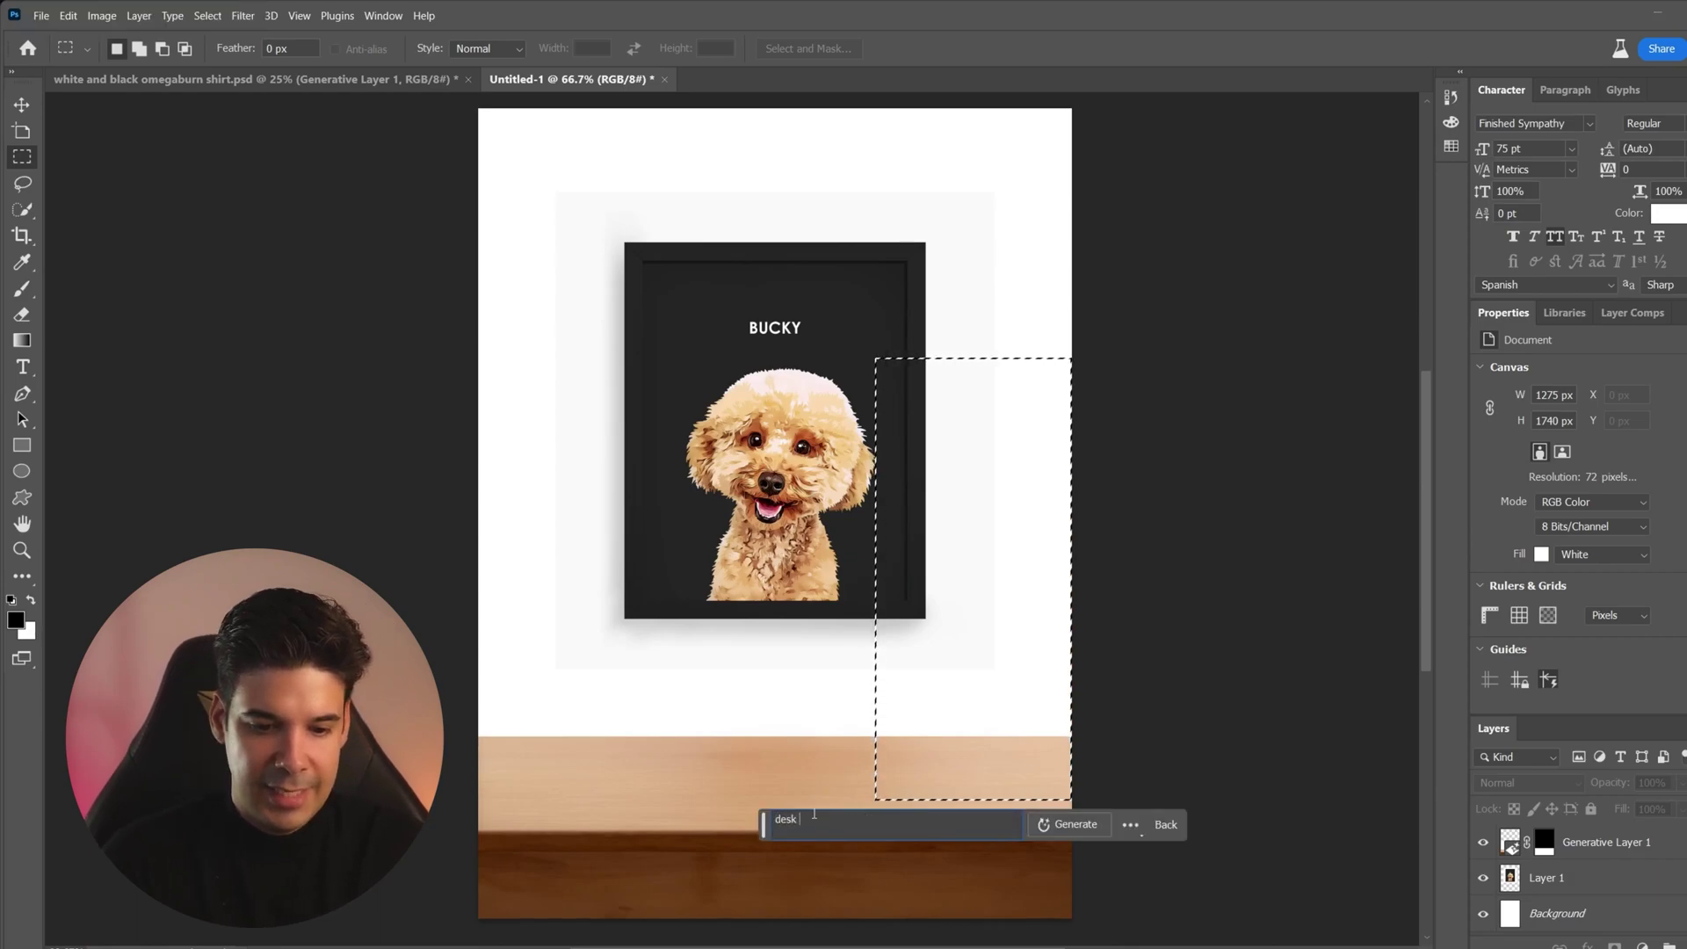
key("Return")
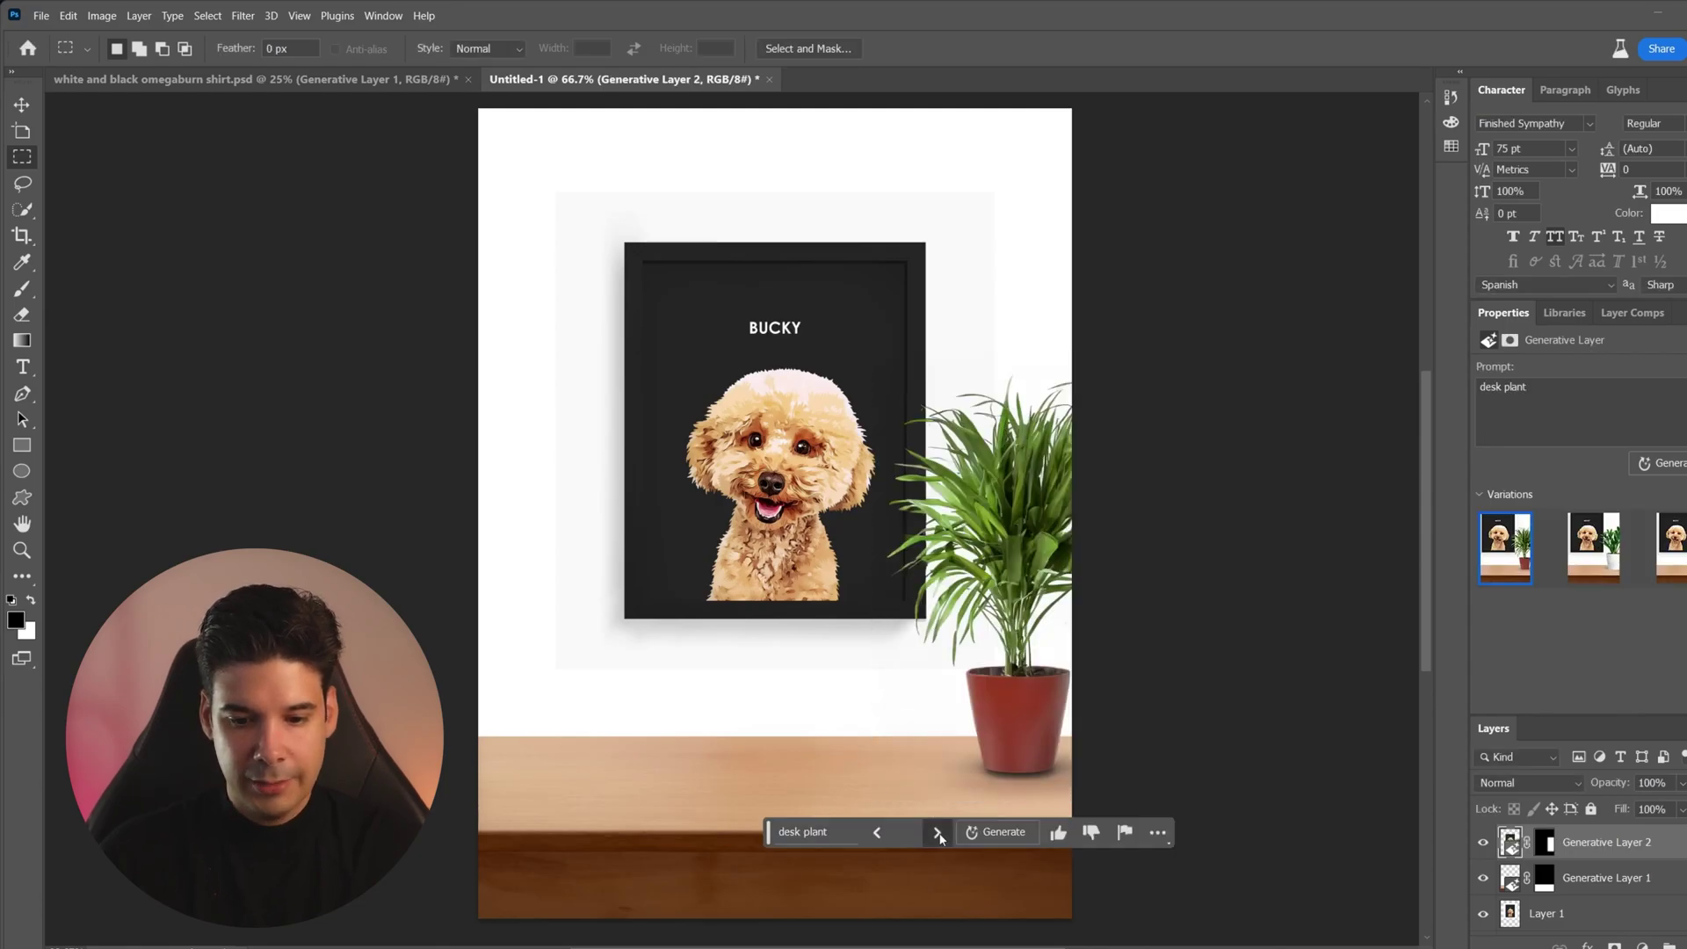
left_click(937, 834)
left_click(938, 833)
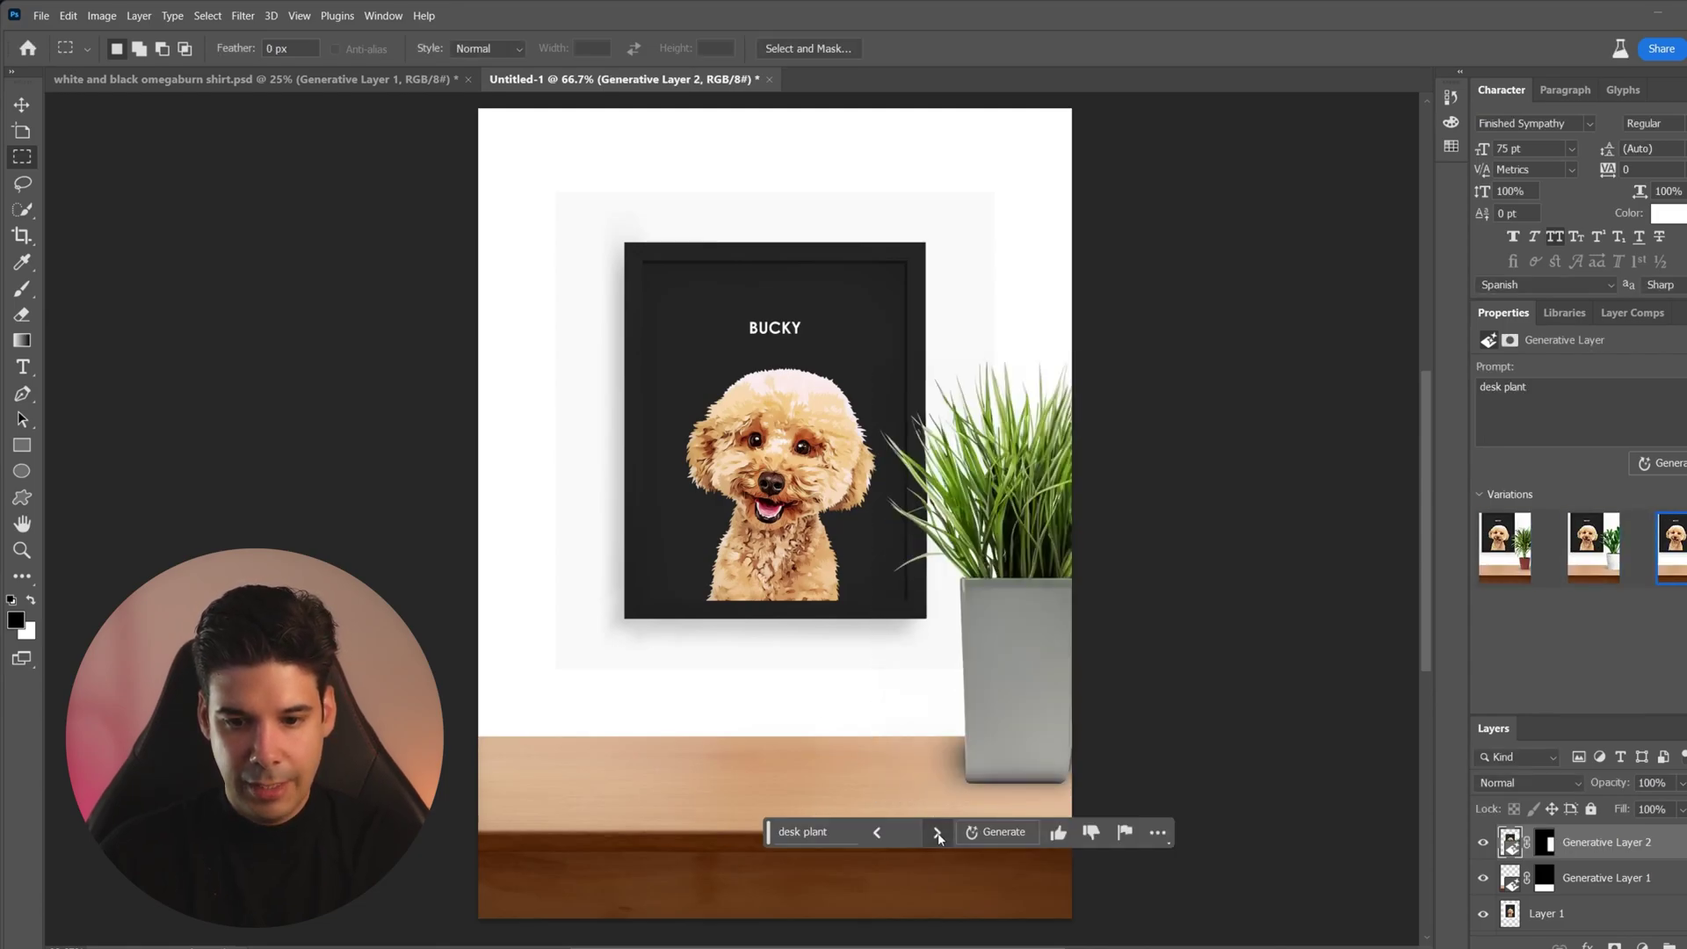
left_click(879, 832)
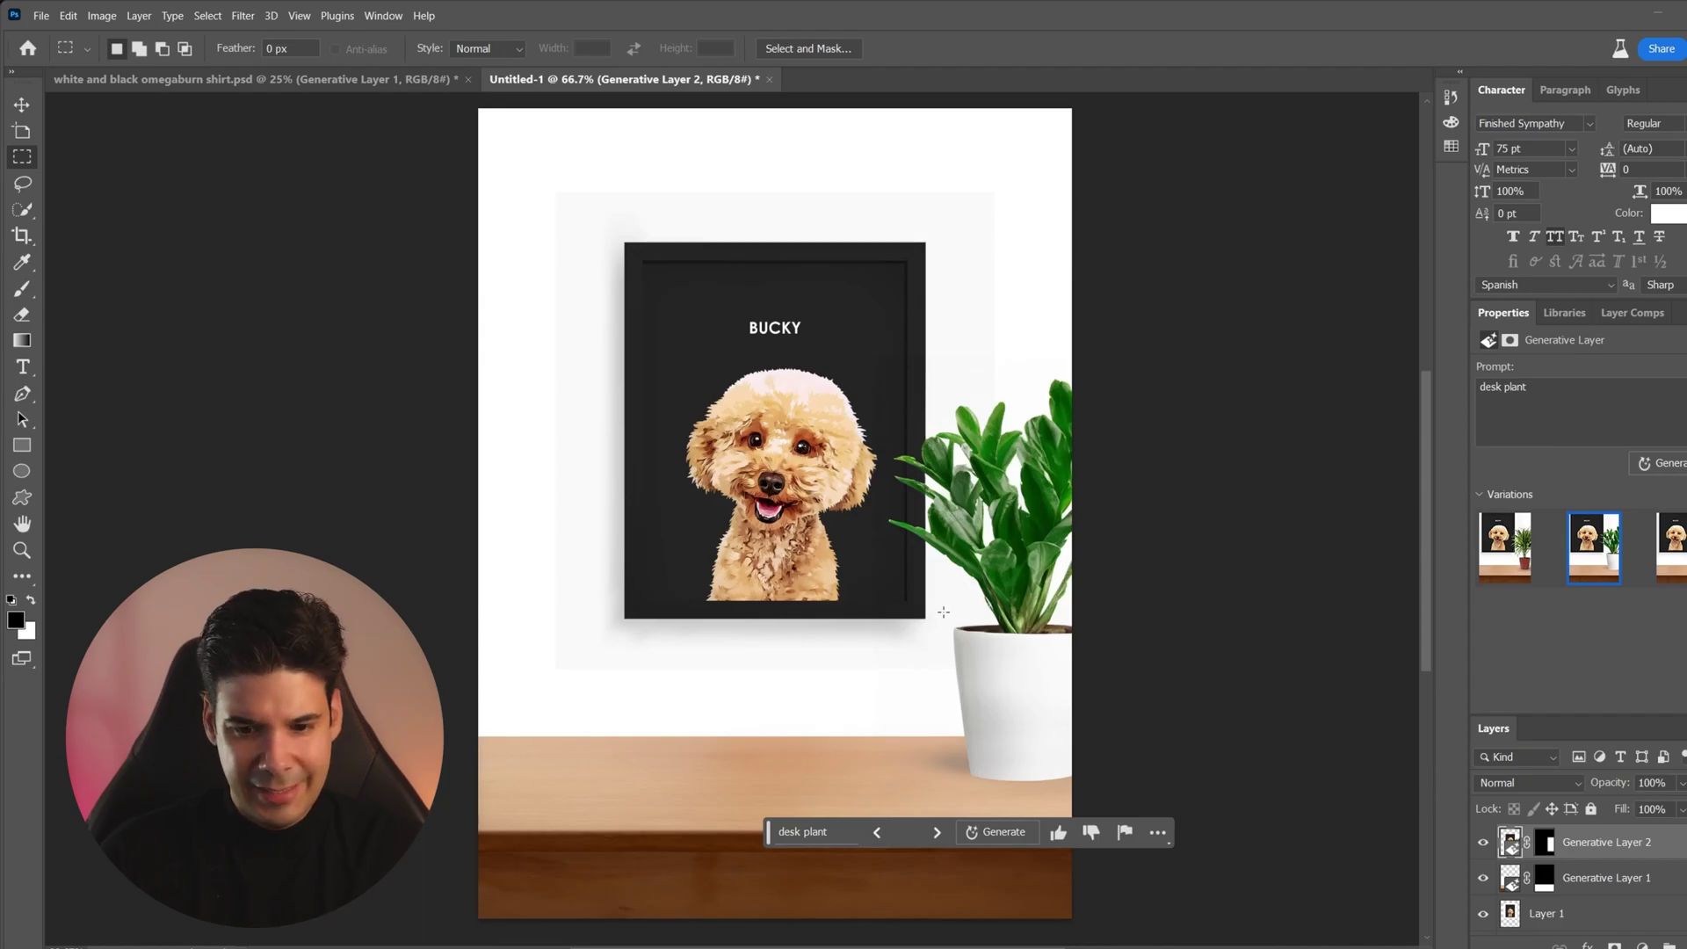
- Replace the plant's white pot with a 'black flowerpot' fill, keeping the first variation
left_click_drag(944, 612, 1117, 793)
left_click(859, 818)
type("bla")
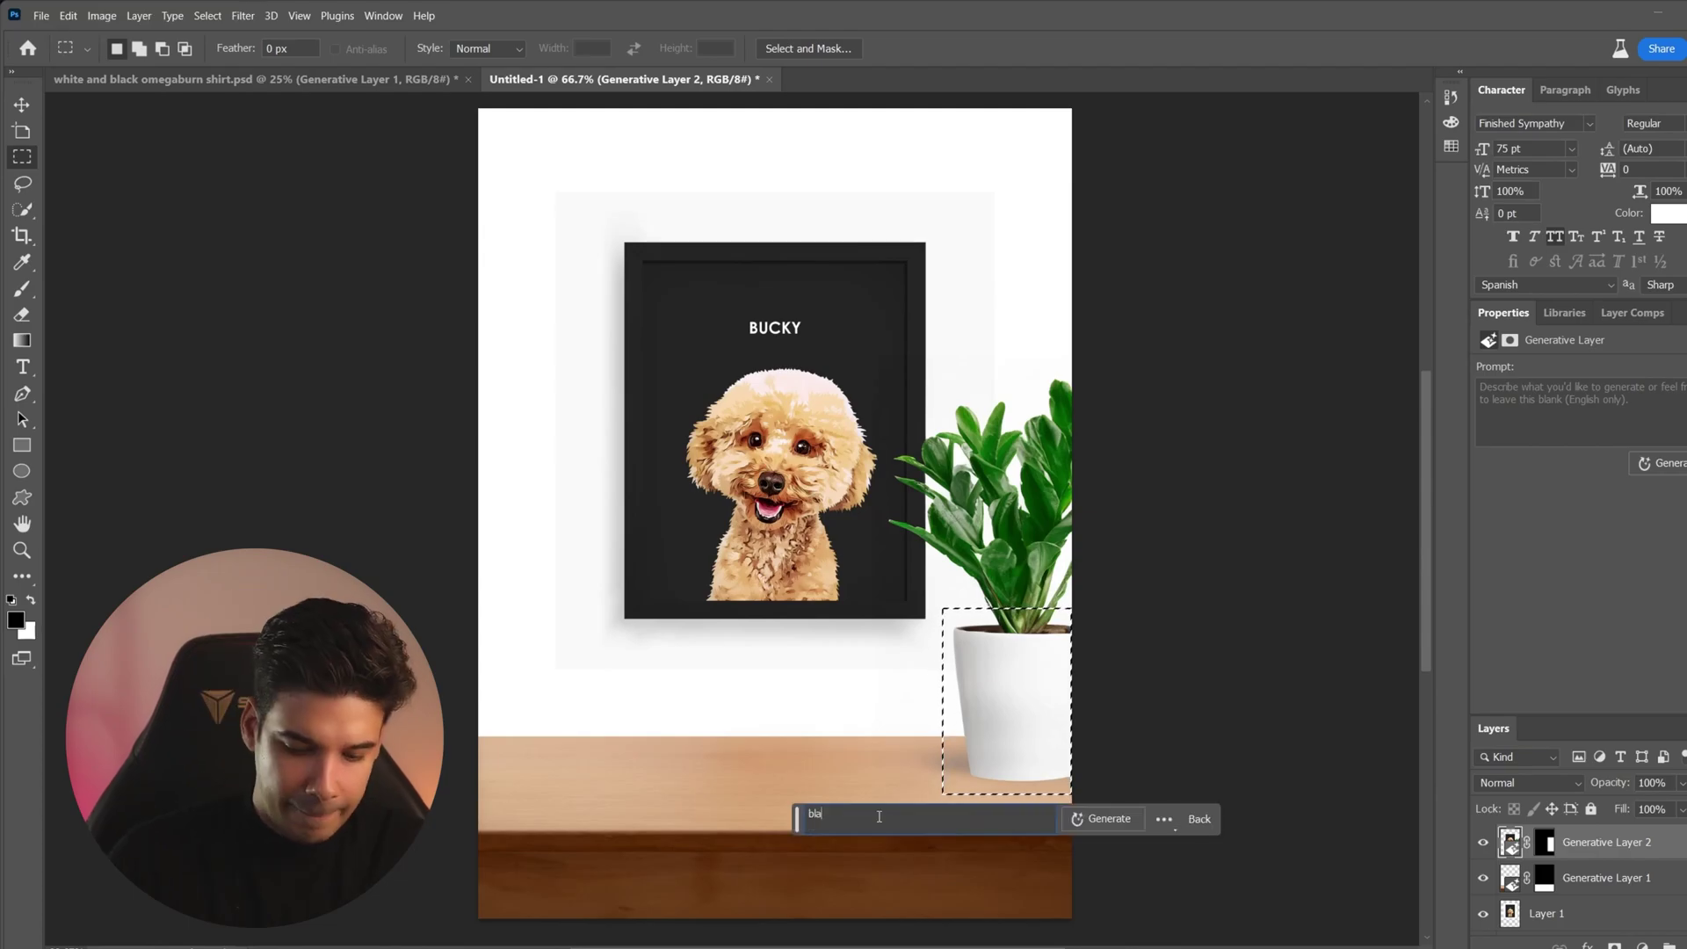
type("ck flowerpo")
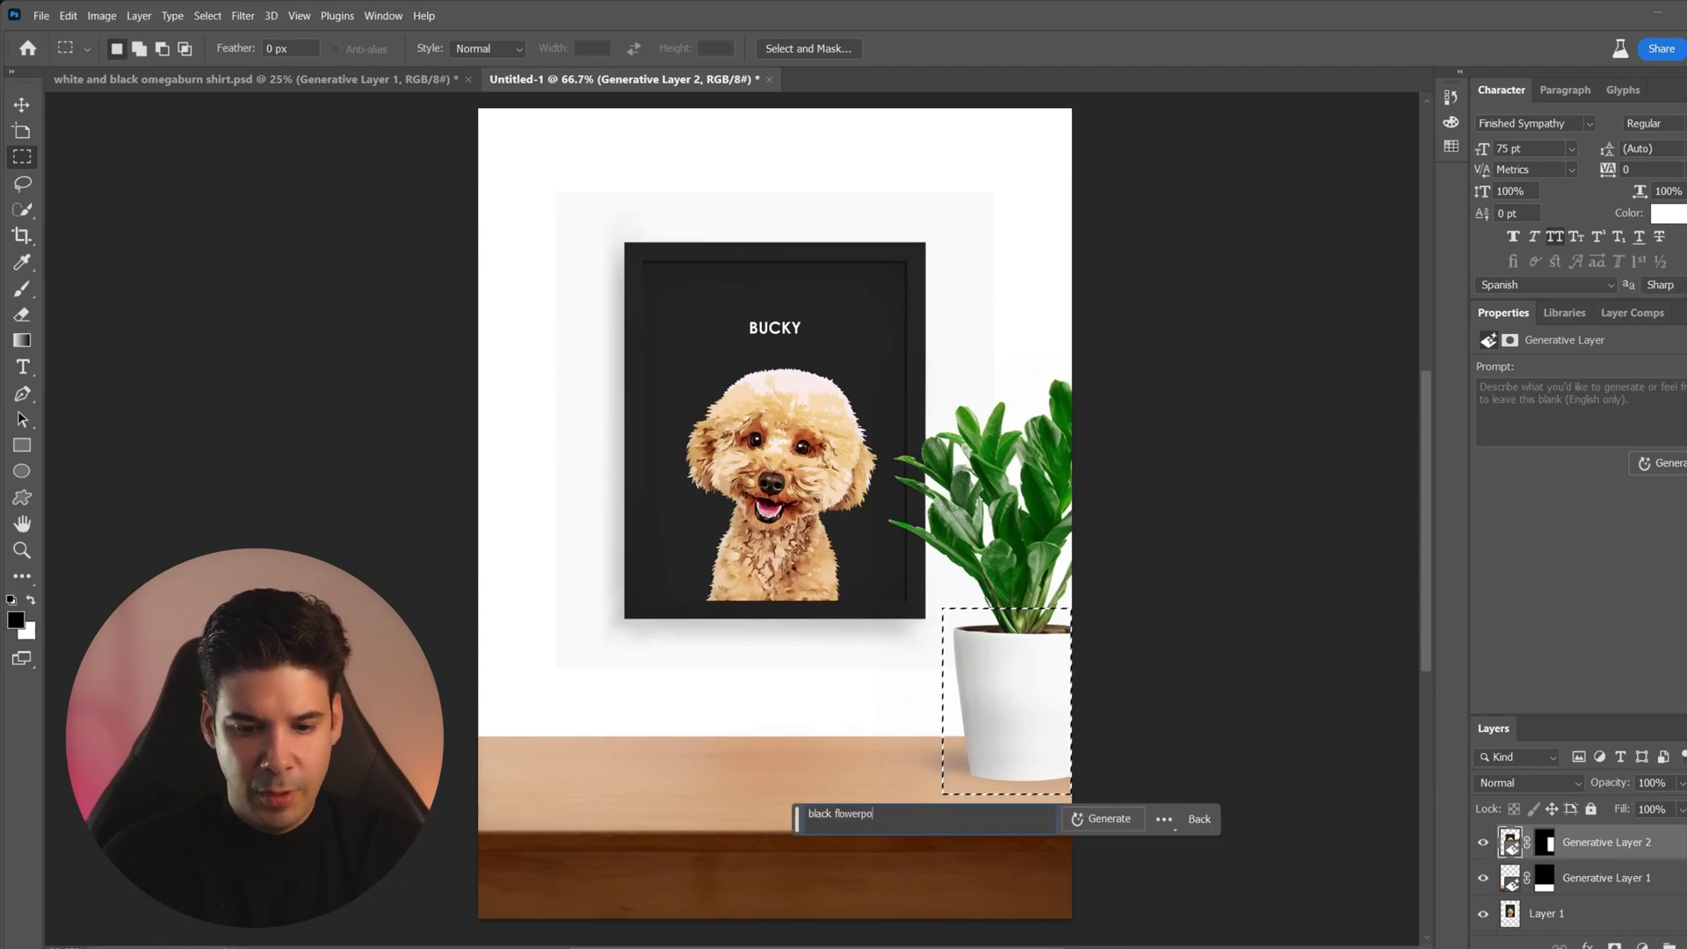
type("t")
key("Return")
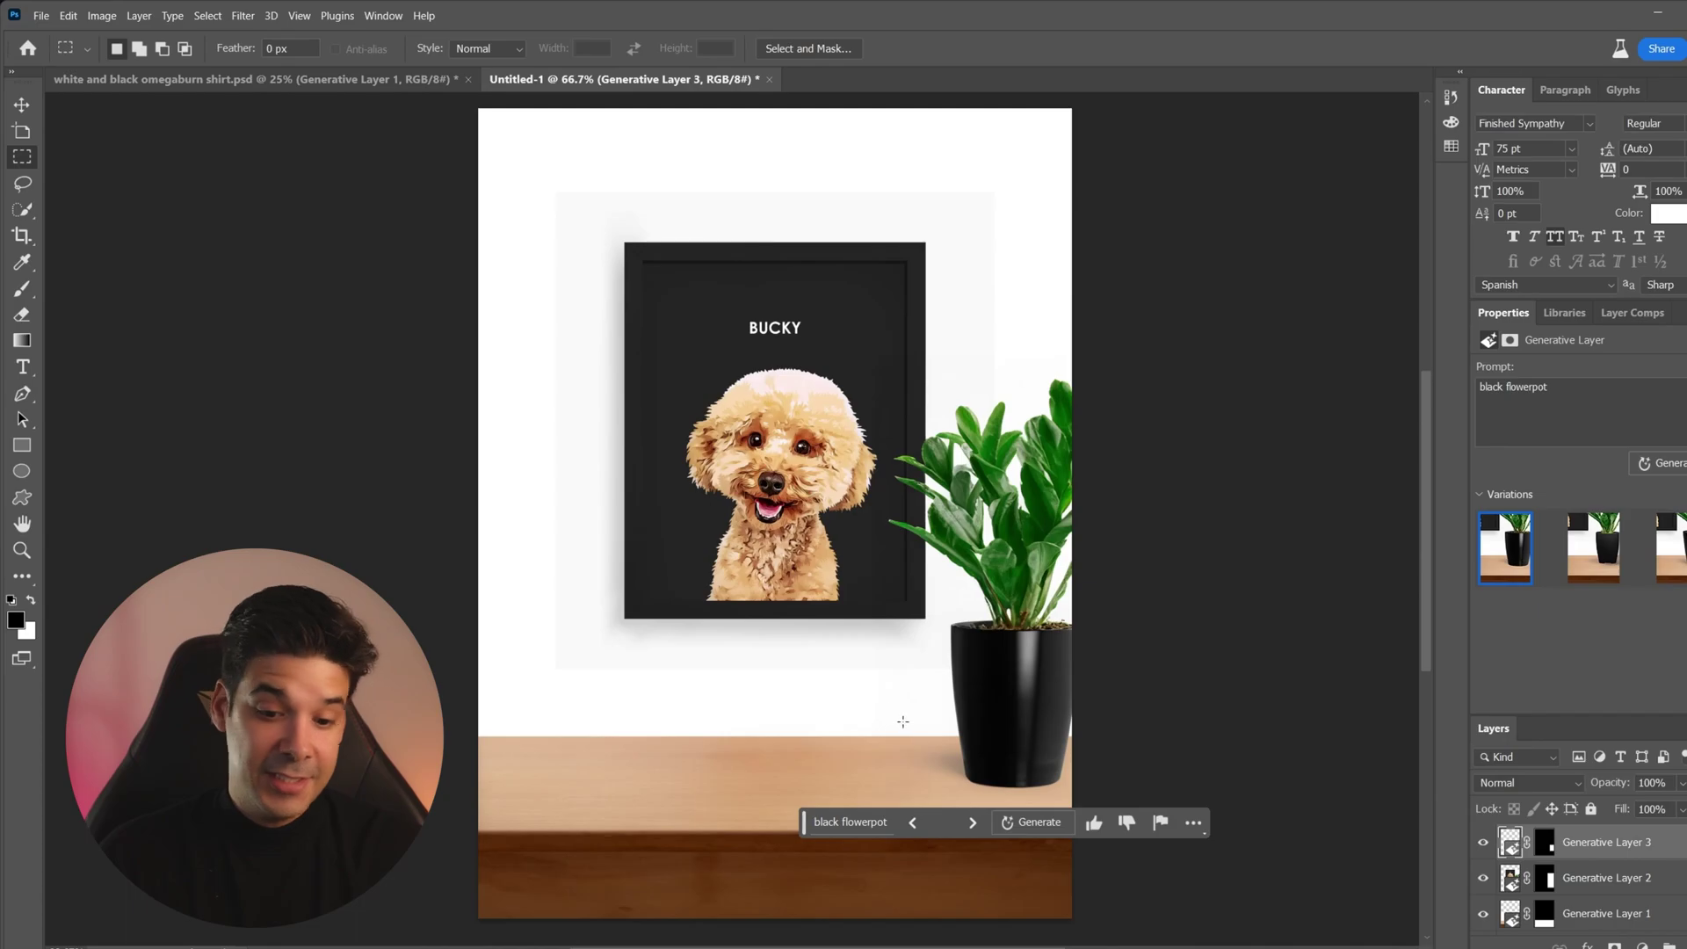
left_click(973, 823)
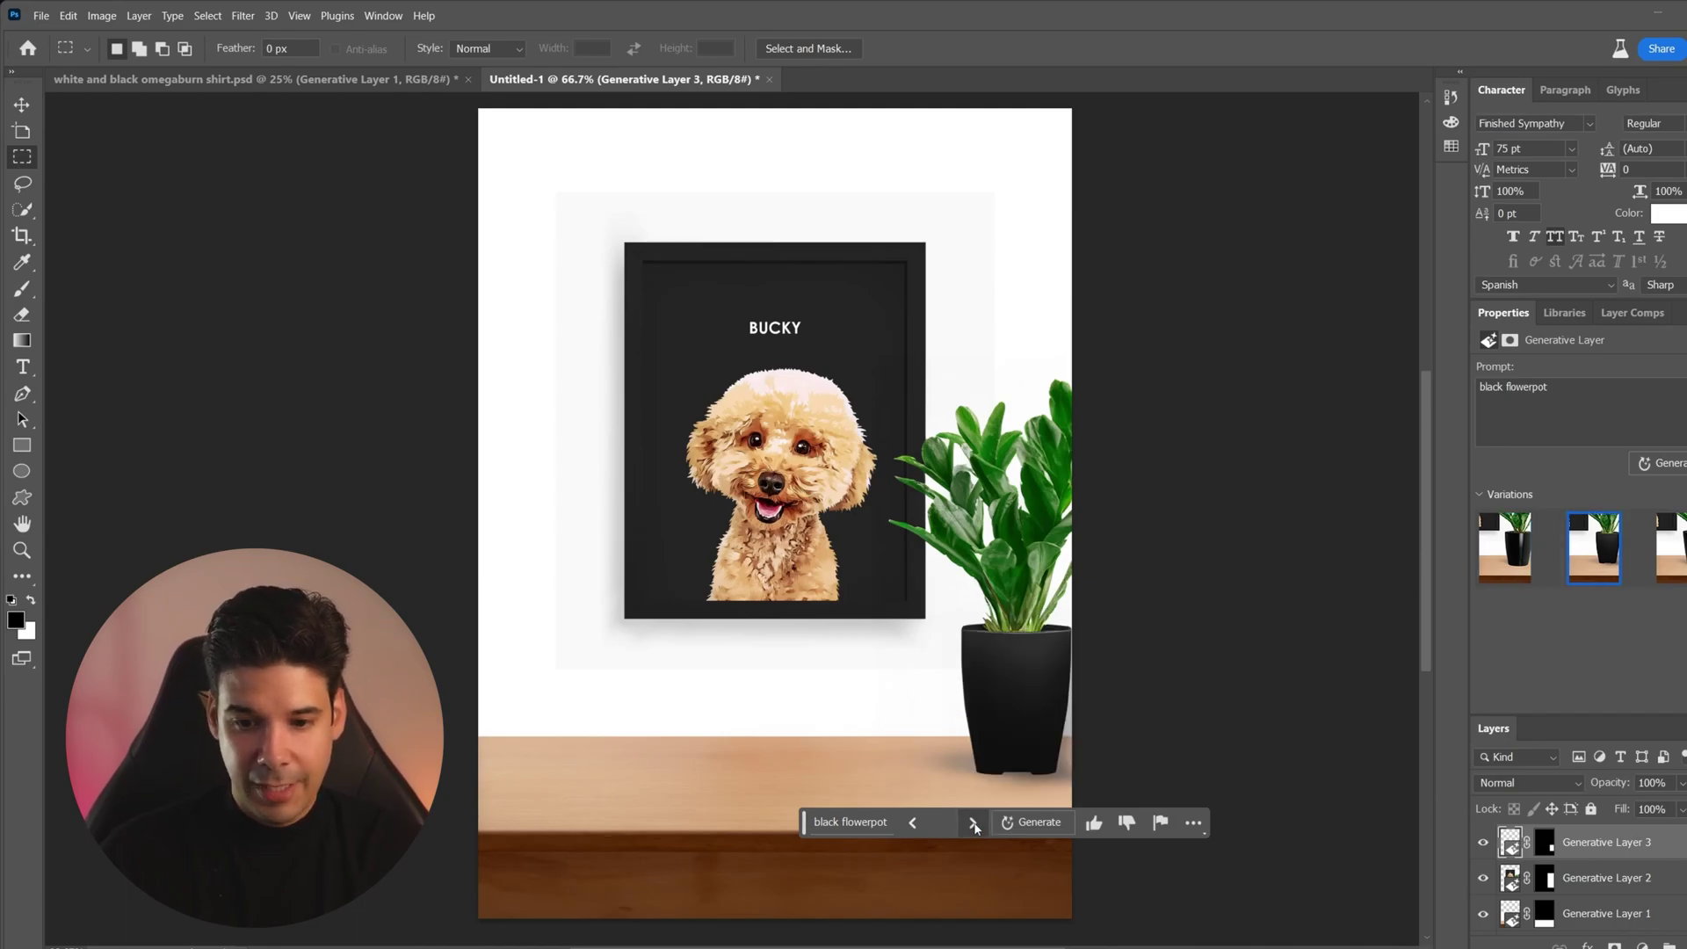
left_click(973, 824)
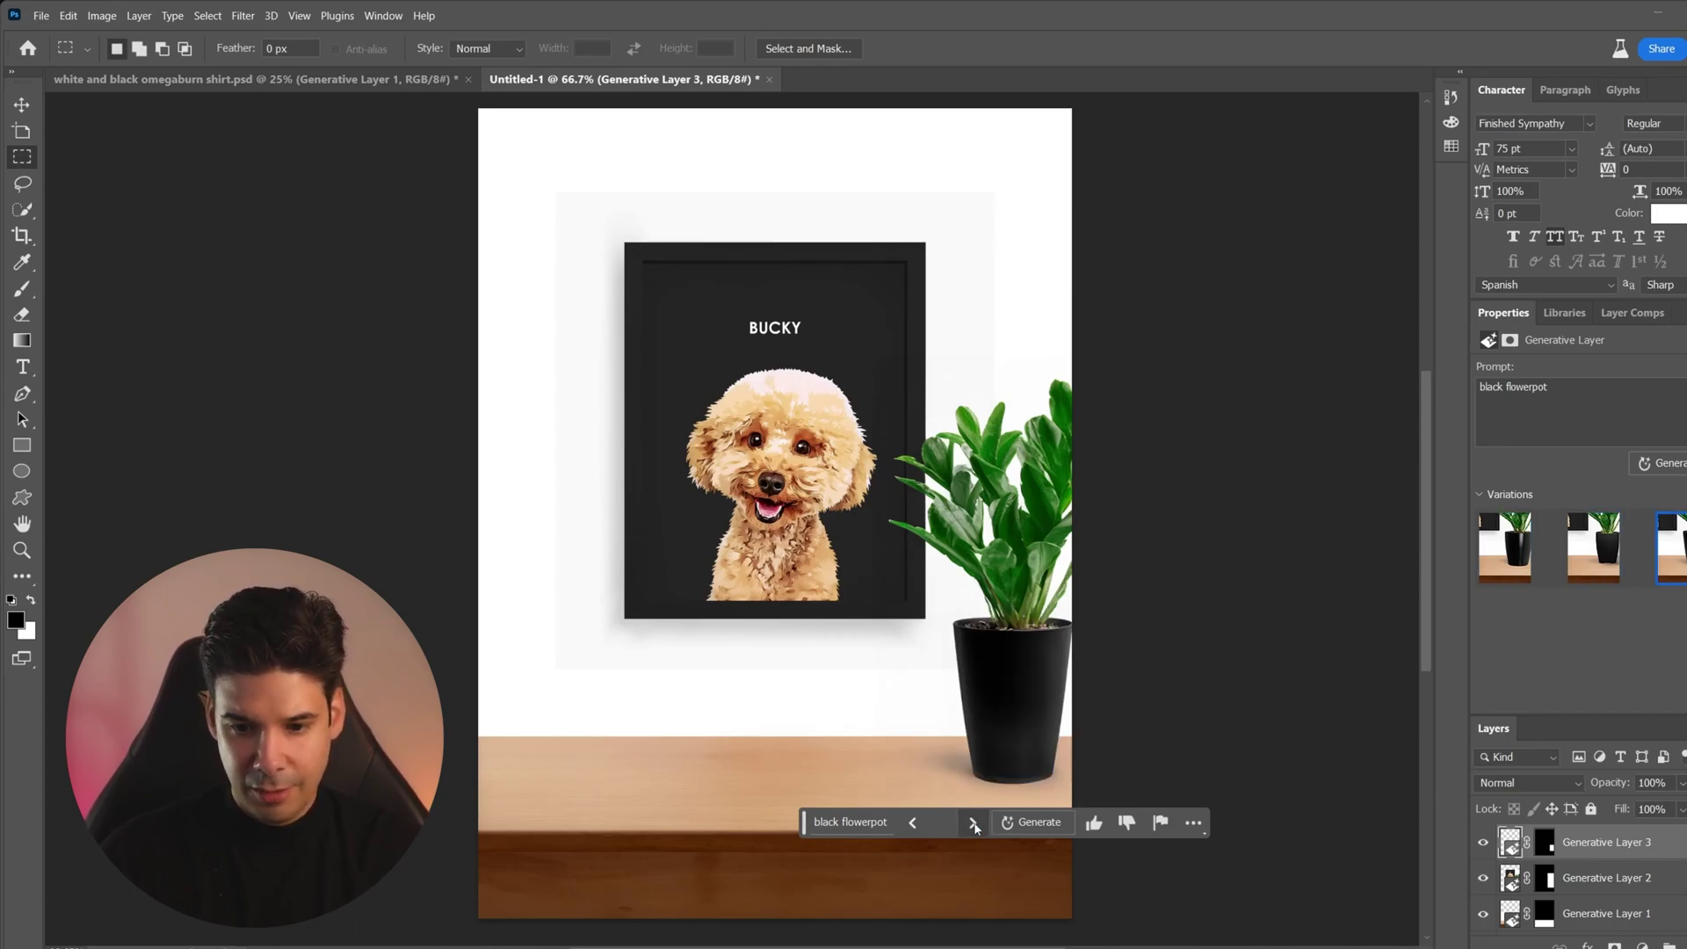
left_click(916, 823)
left_click(916, 823)
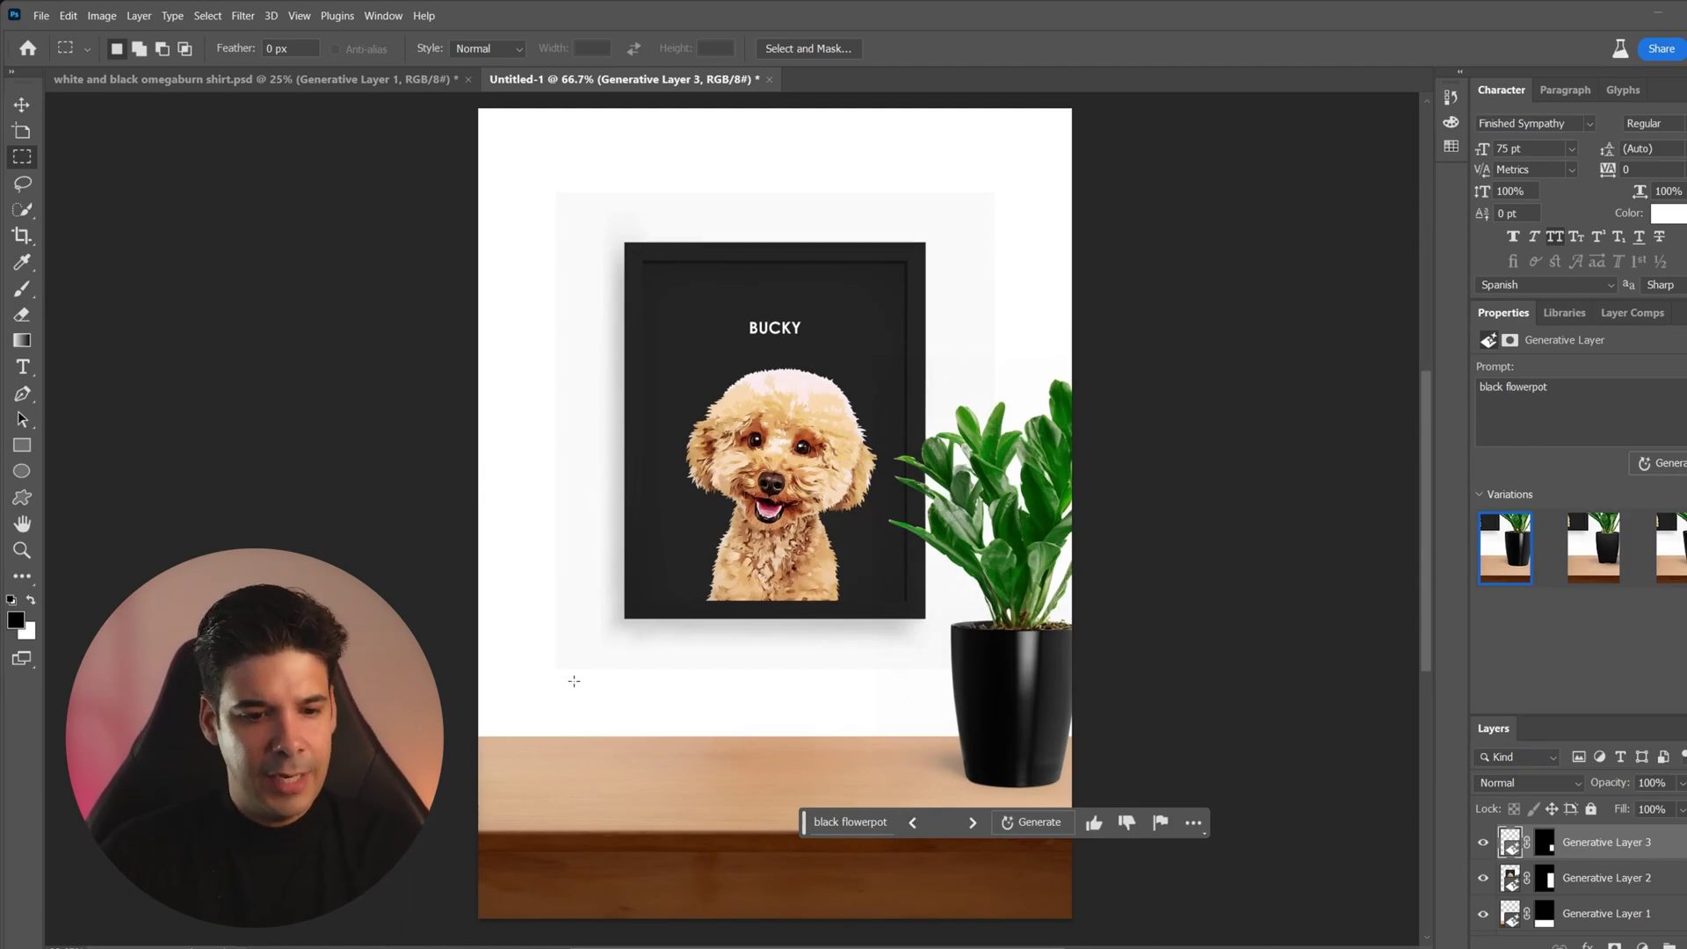
- Generate three pendant 'lamp with light bulbs' above the frame, then select a thin strip across their tops
left_click_drag(536, 119, 1044, 221)
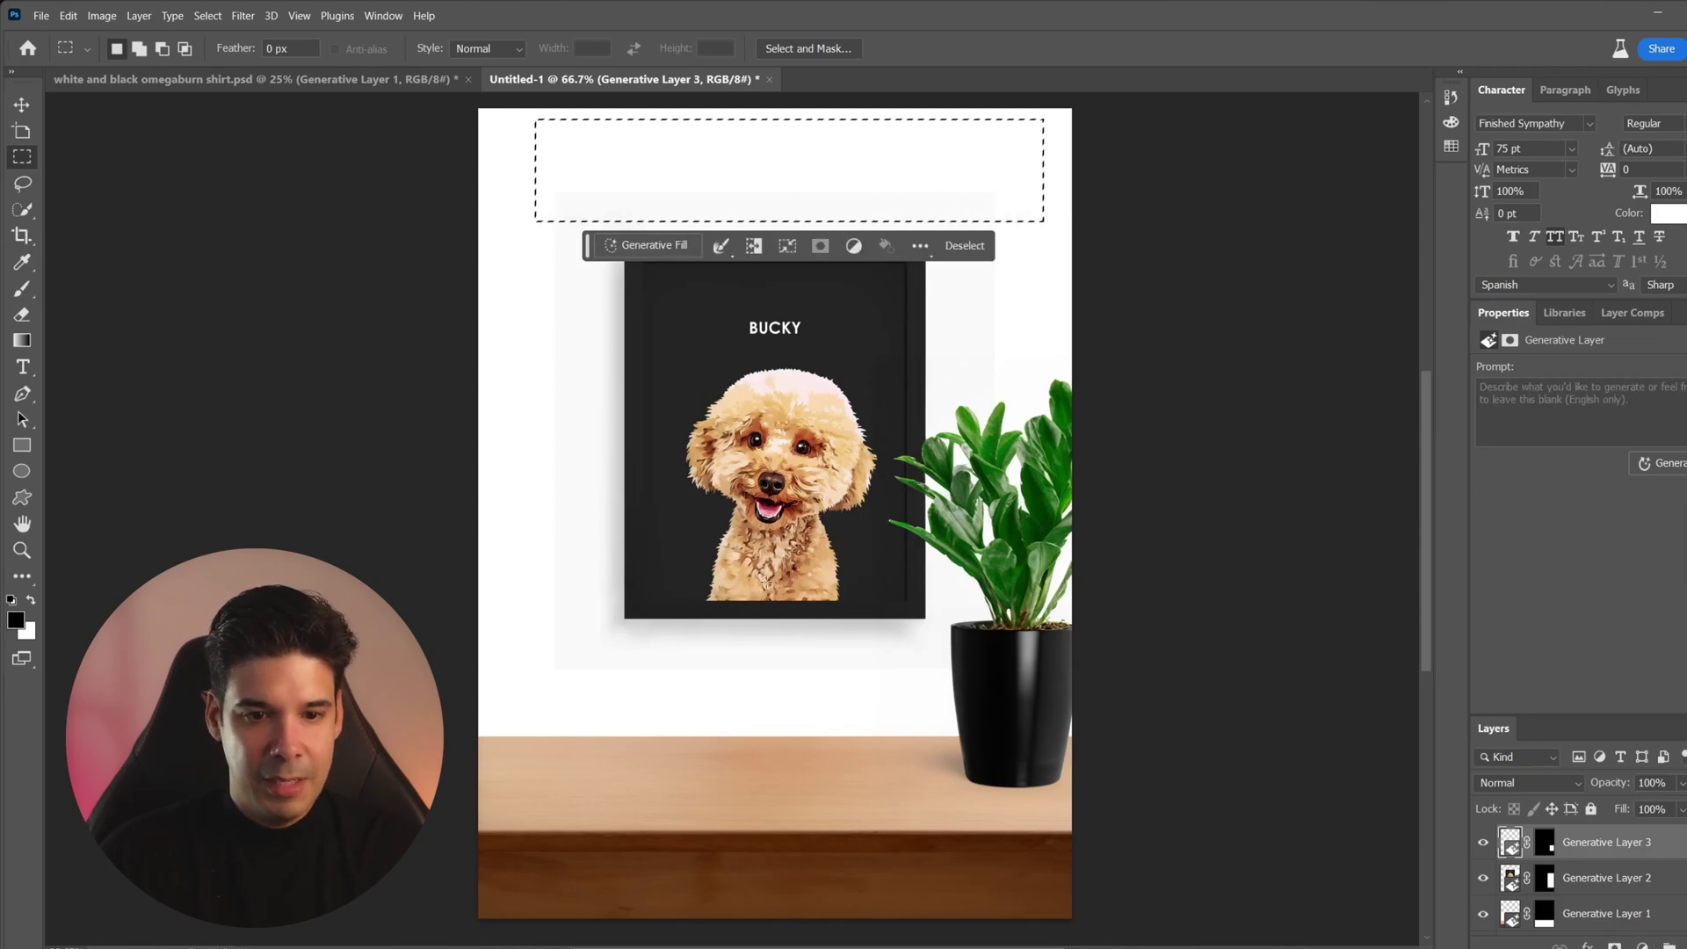
left_click(654, 245)
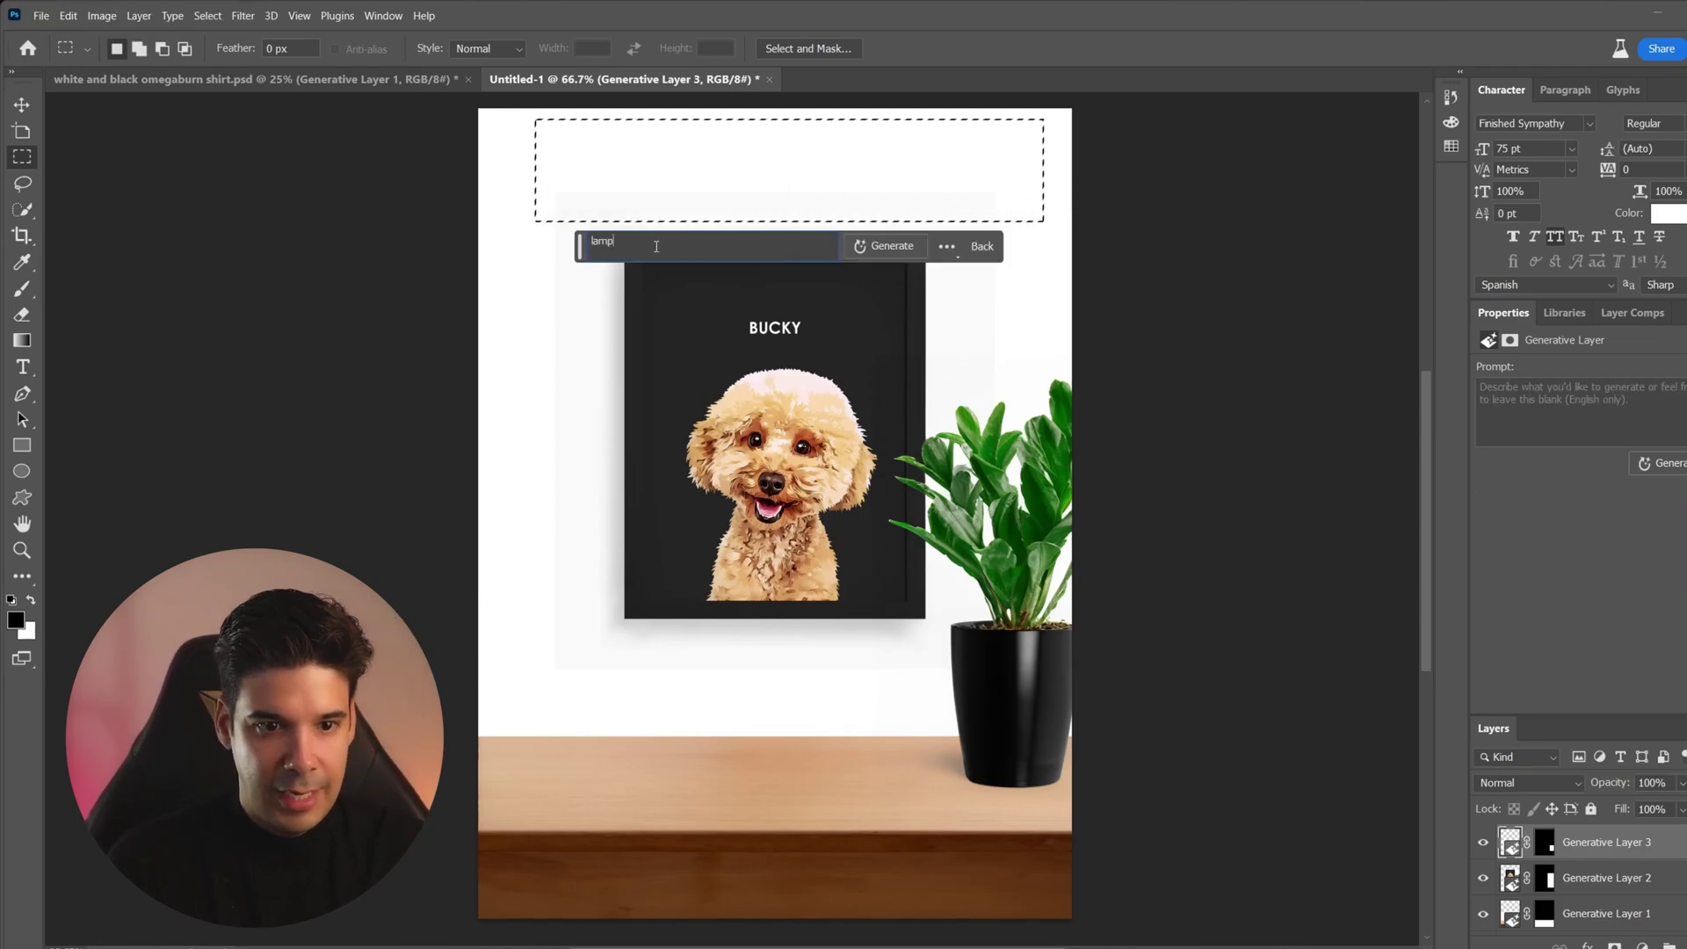
type("lamp with light bulbs")
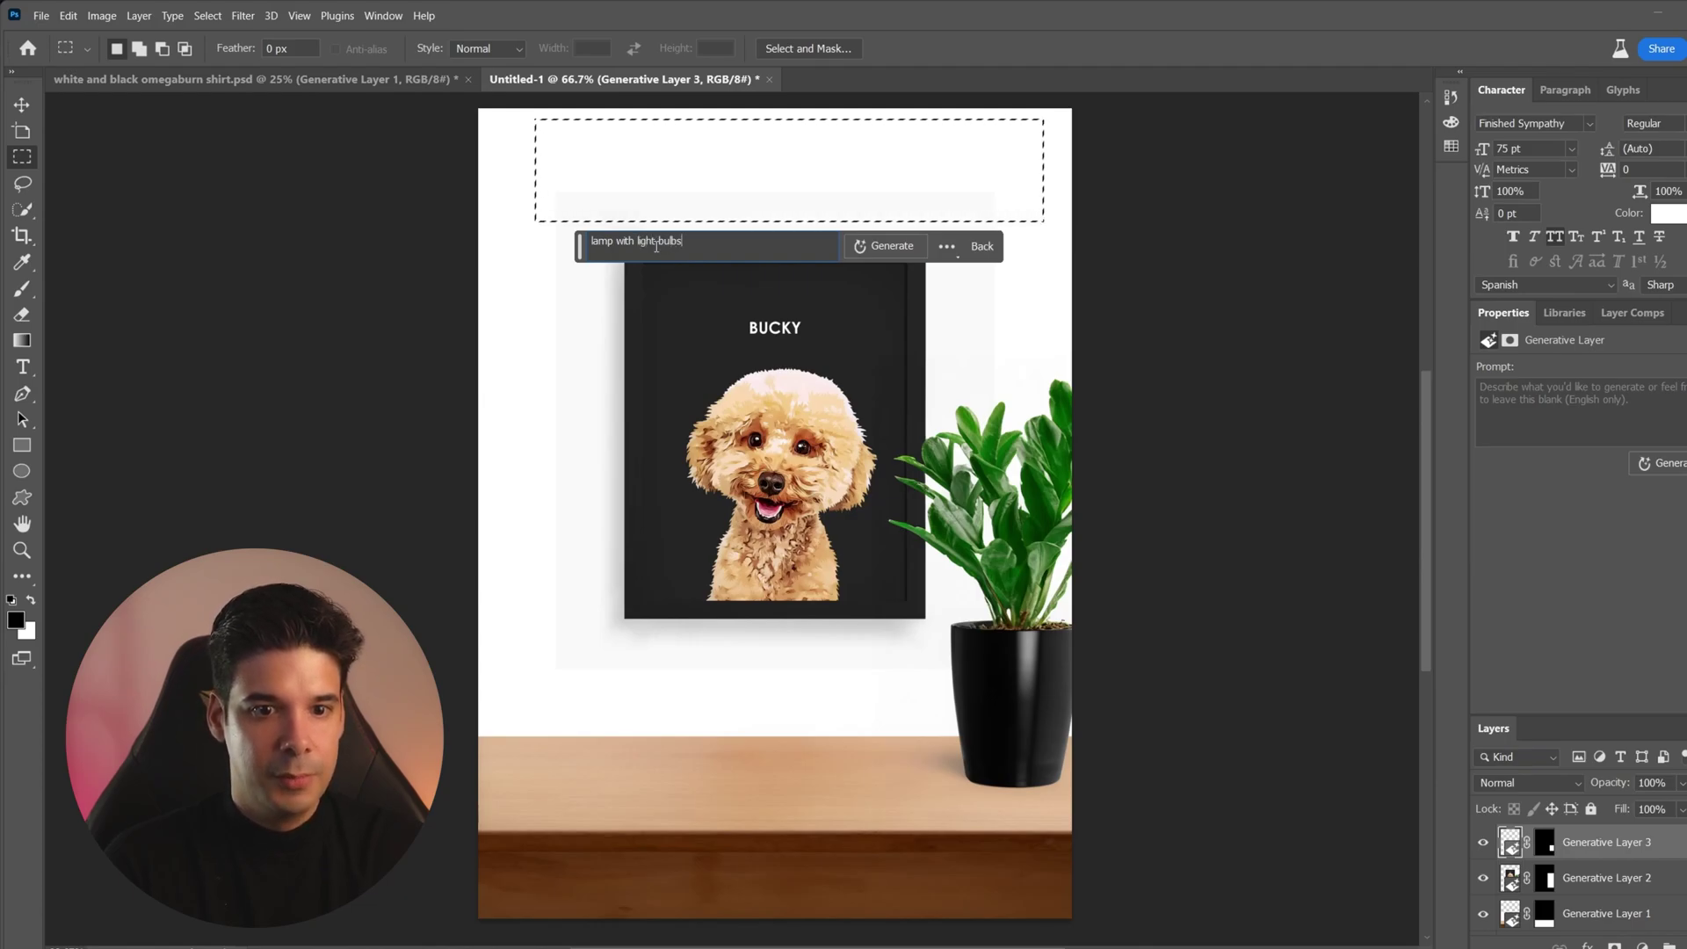
key("Return")
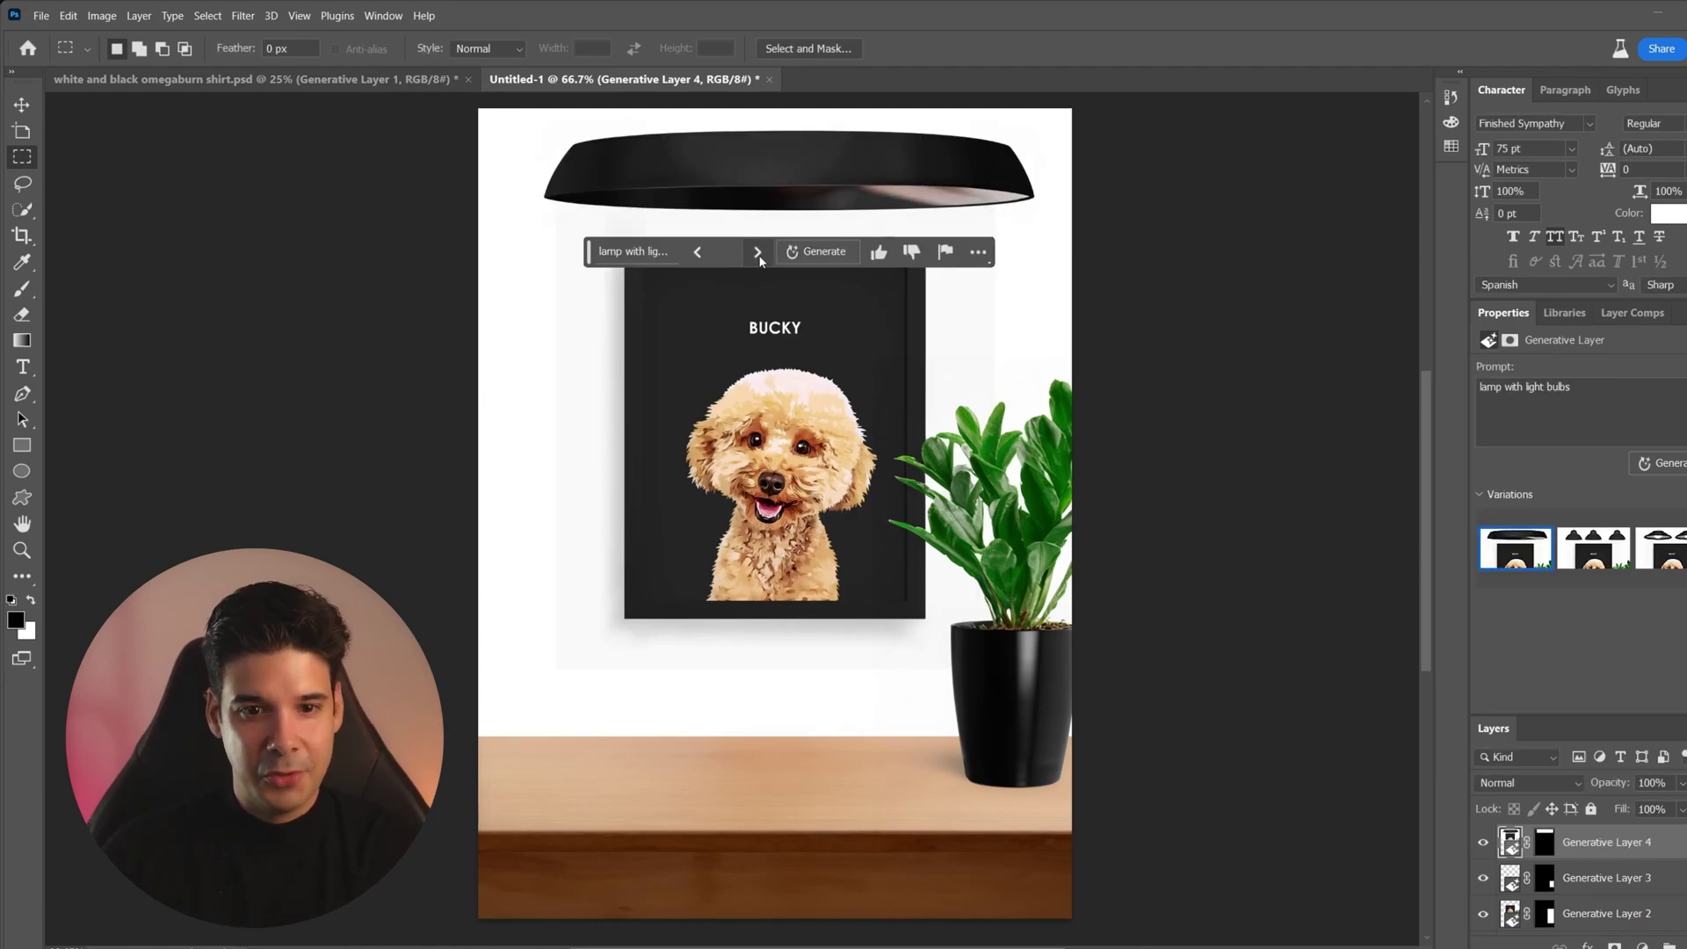
left_click(756, 252)
left_click(757, 252)
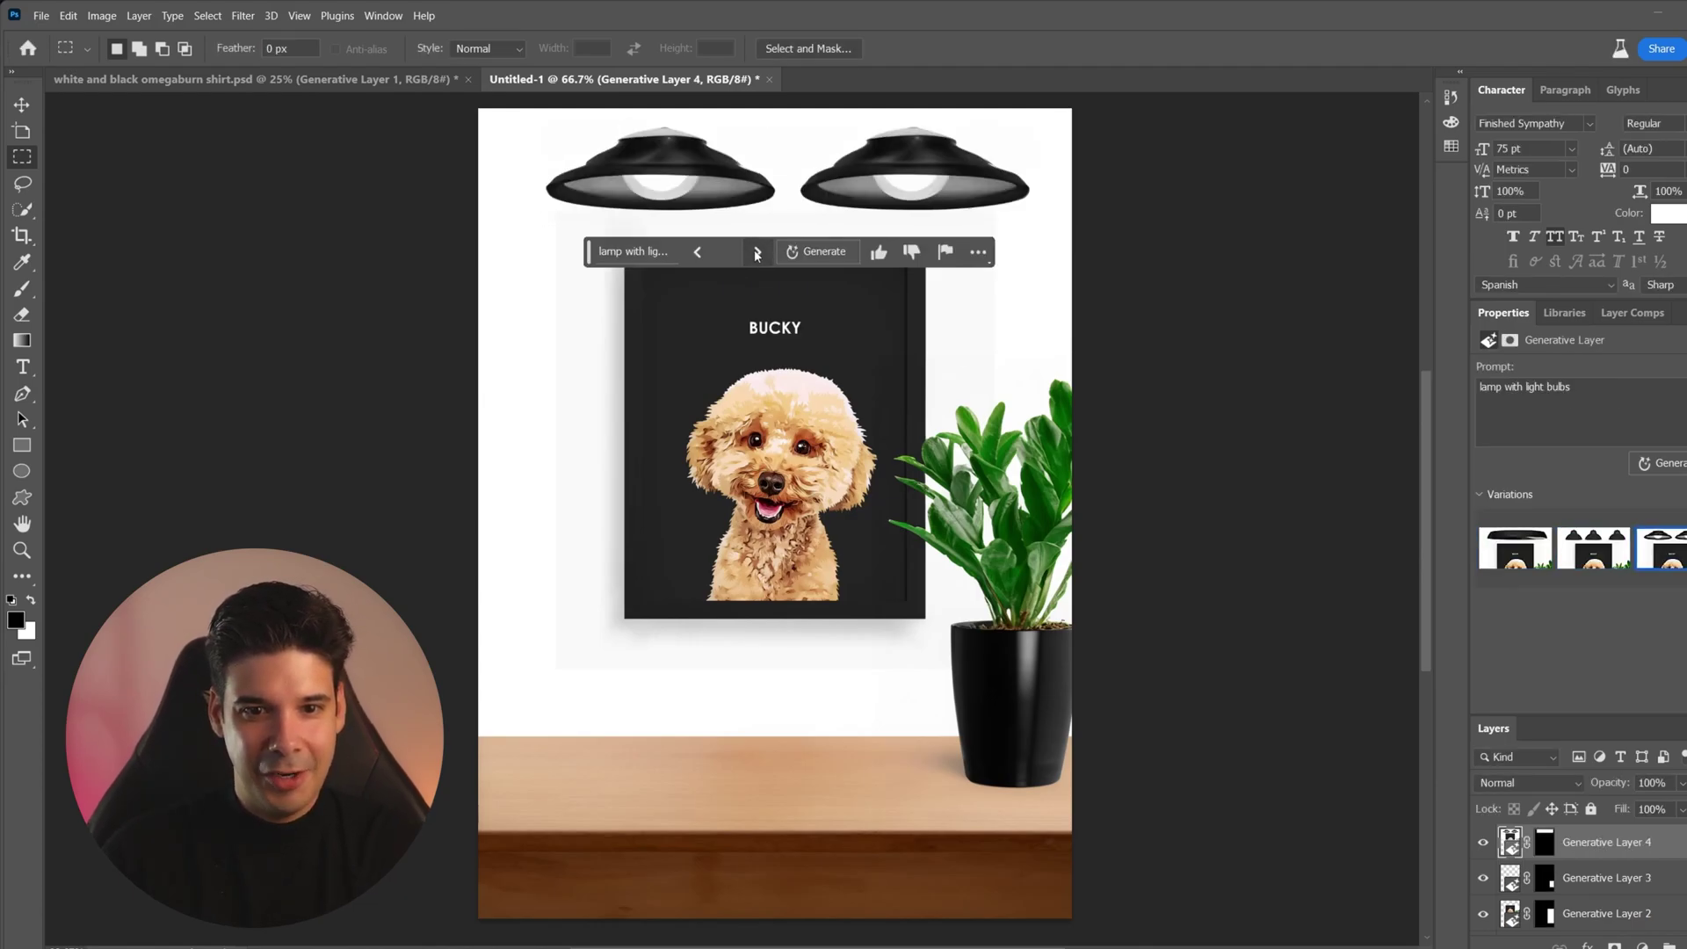
left_click(698, 254)
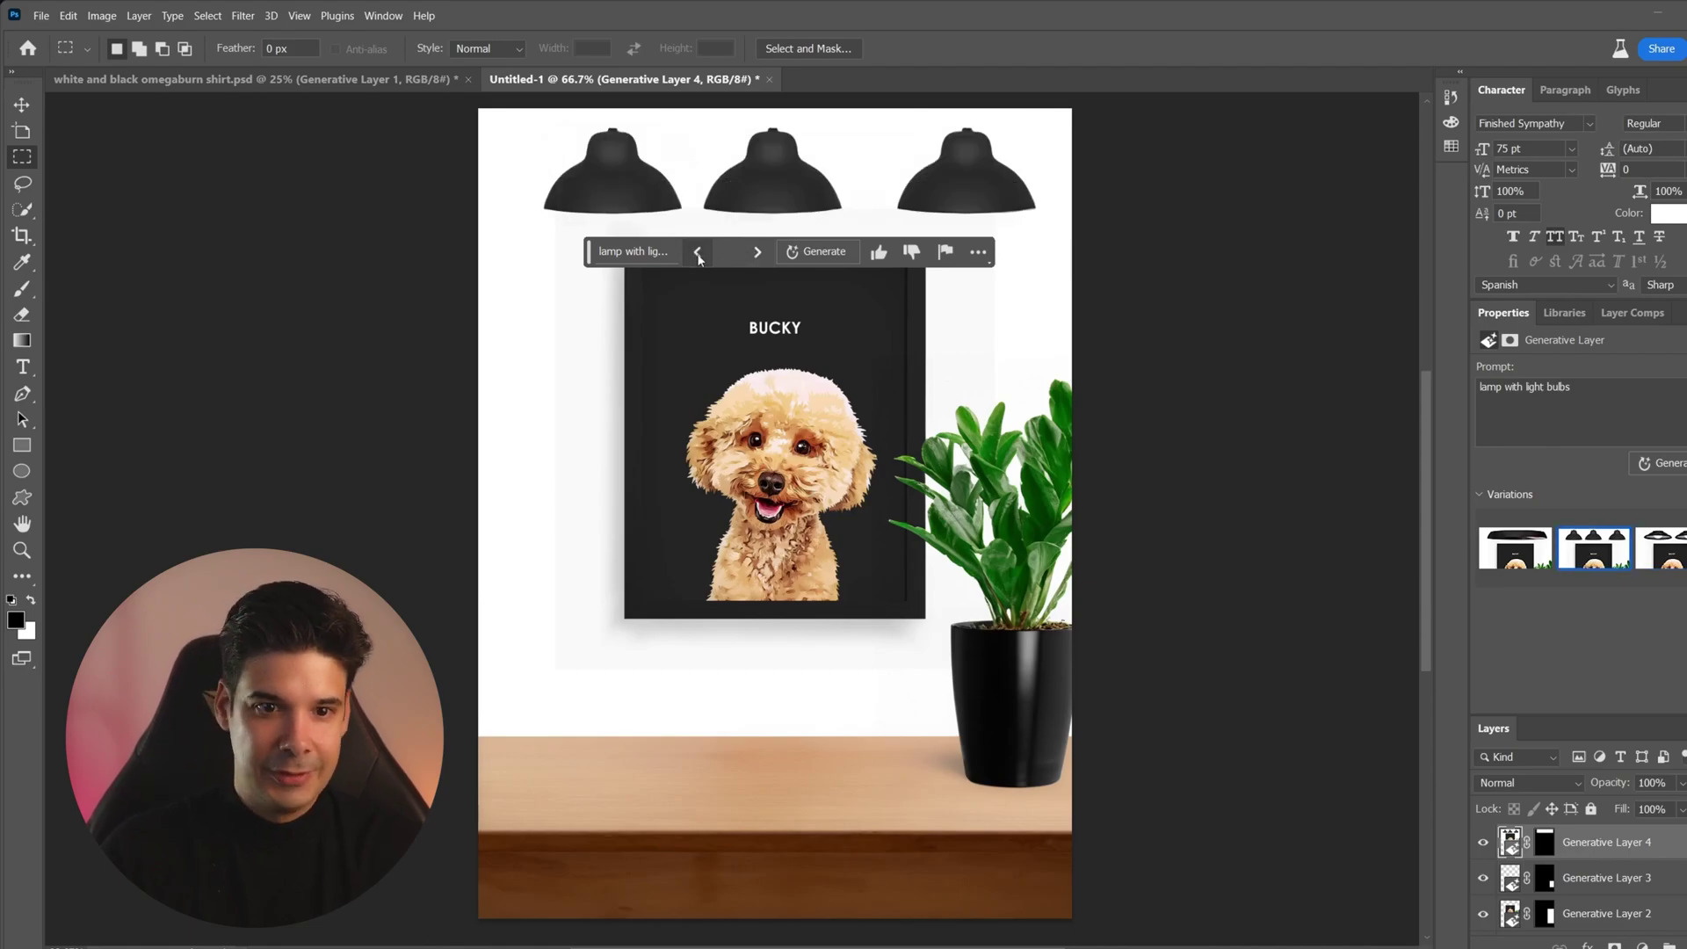
left_click_drag(589, 253, 534, 420)
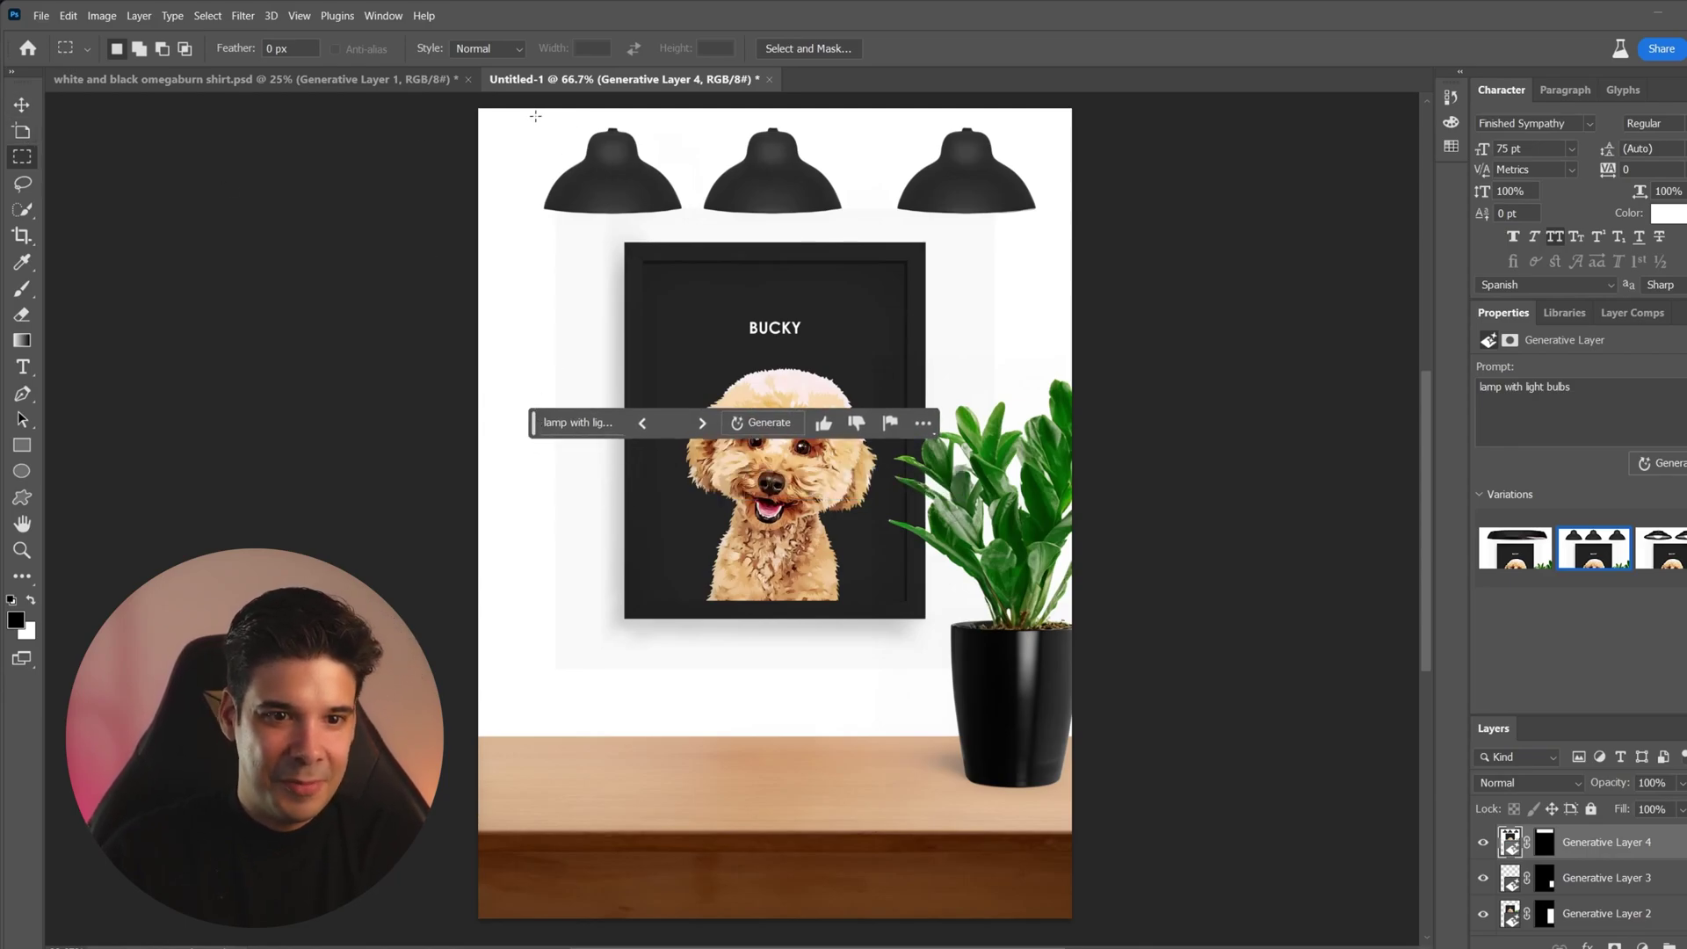
left_click_drag(545, 120, 1051, 159)
- Generate 'wood holding the lamps' and keep the second variation, a bar spanning all three lamps
left_click(661, 182)
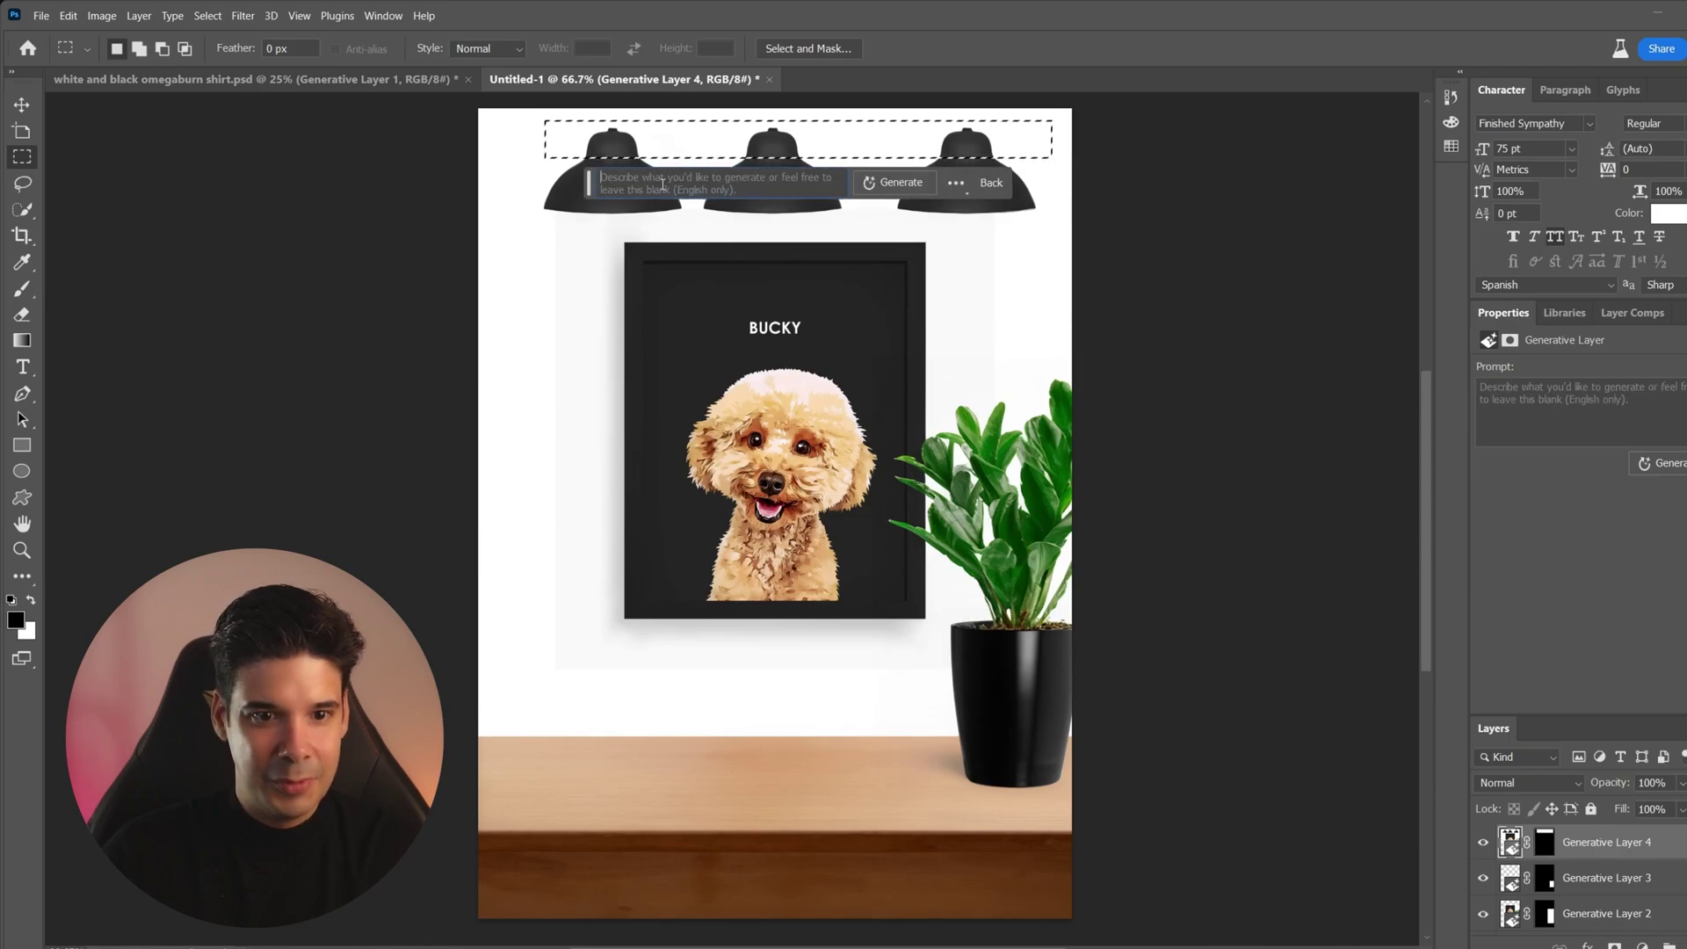
type("wood hold")
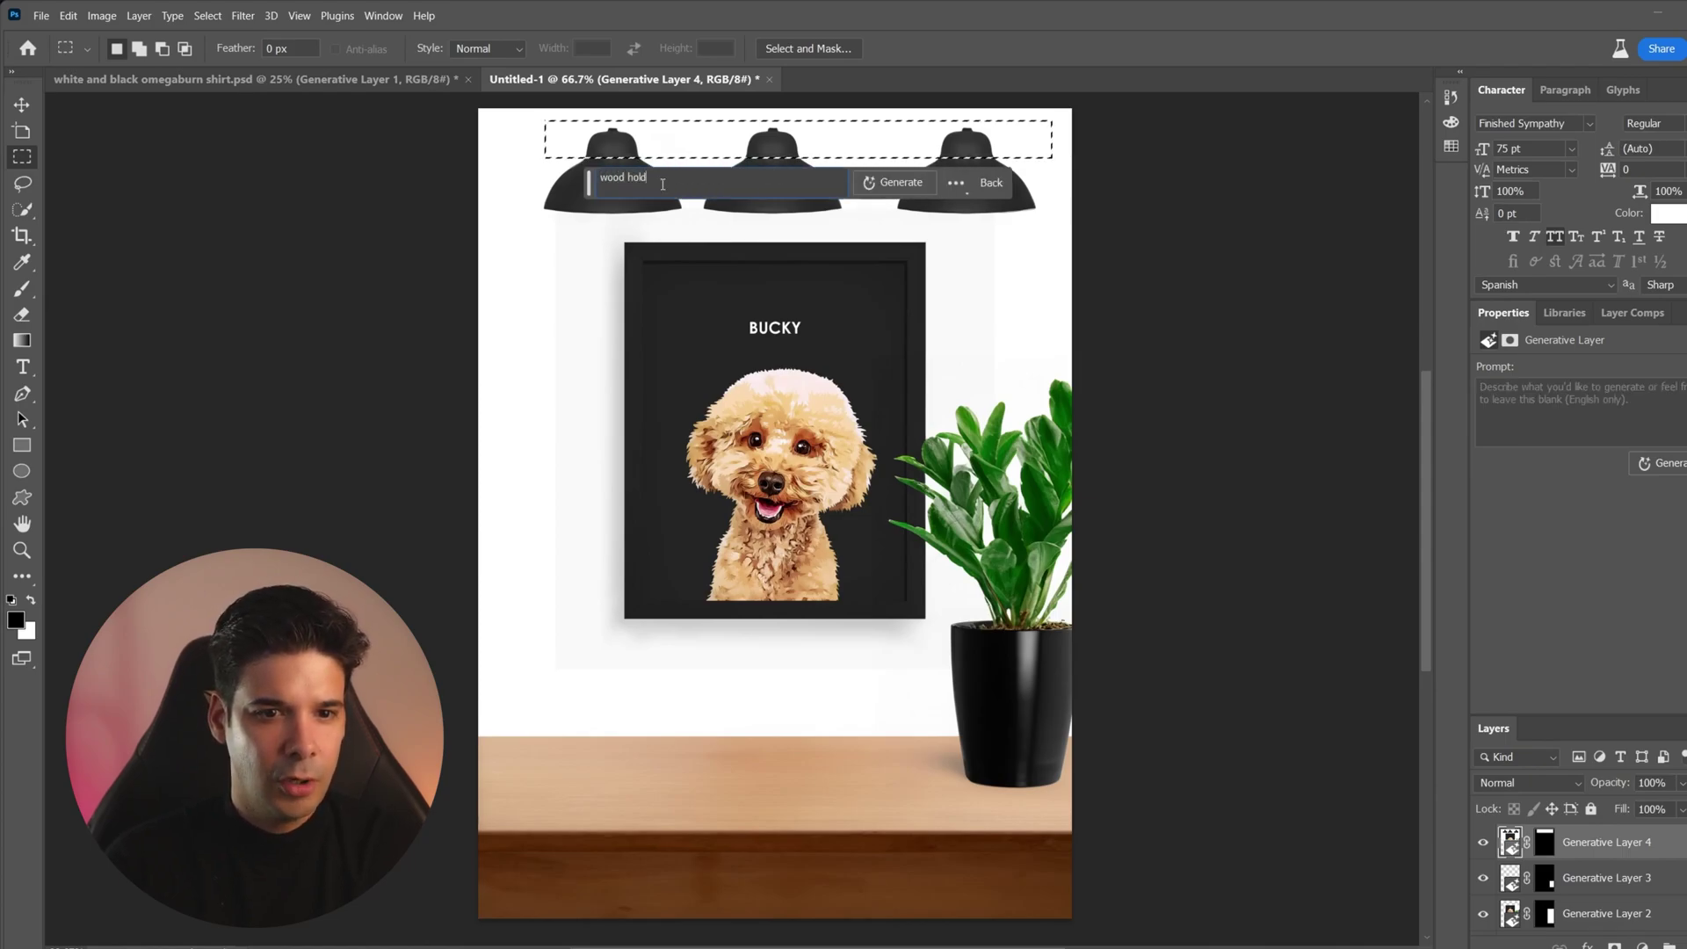
type("ing the lamps")
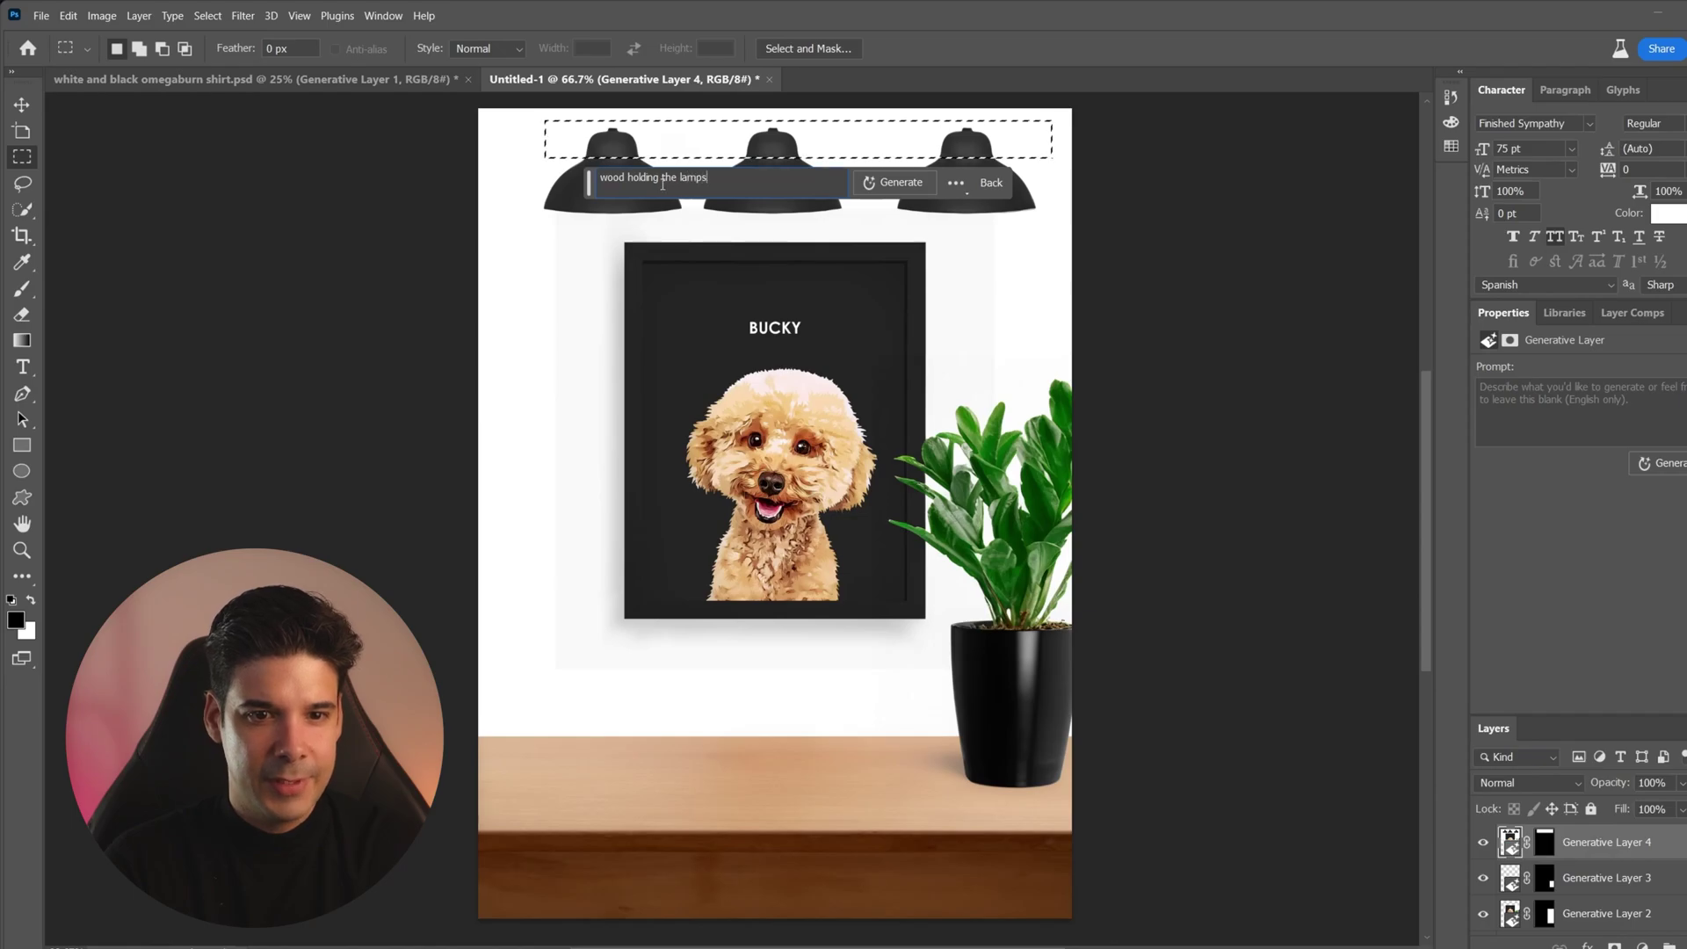
key("Return")
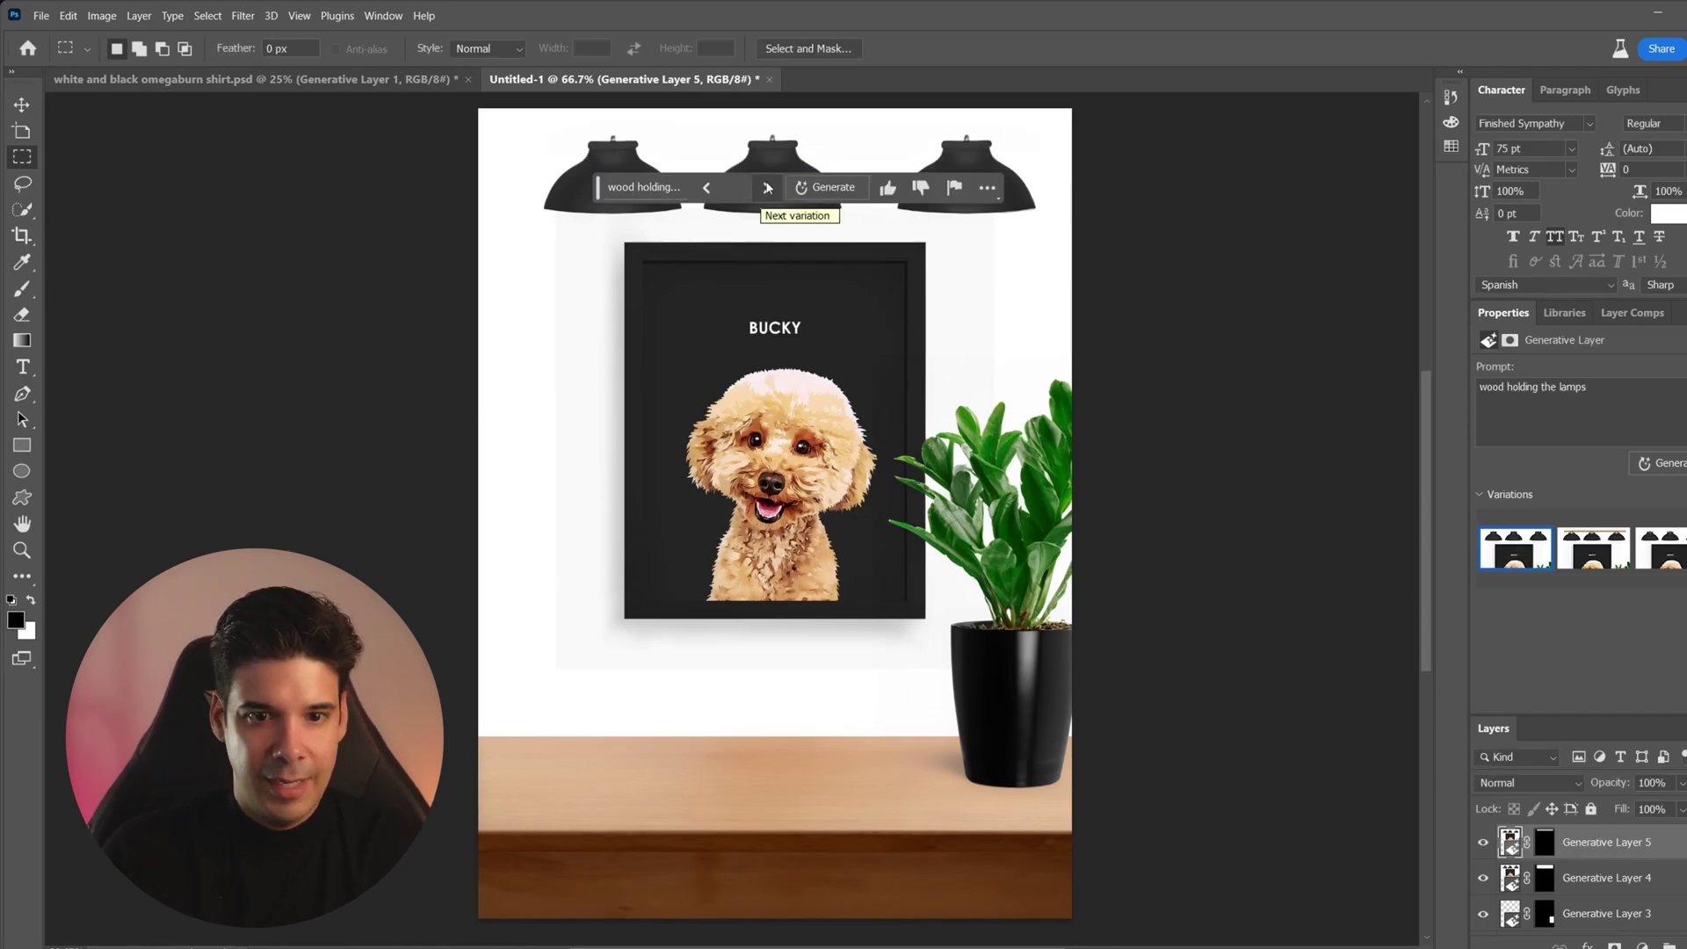
left_click(768, 187)
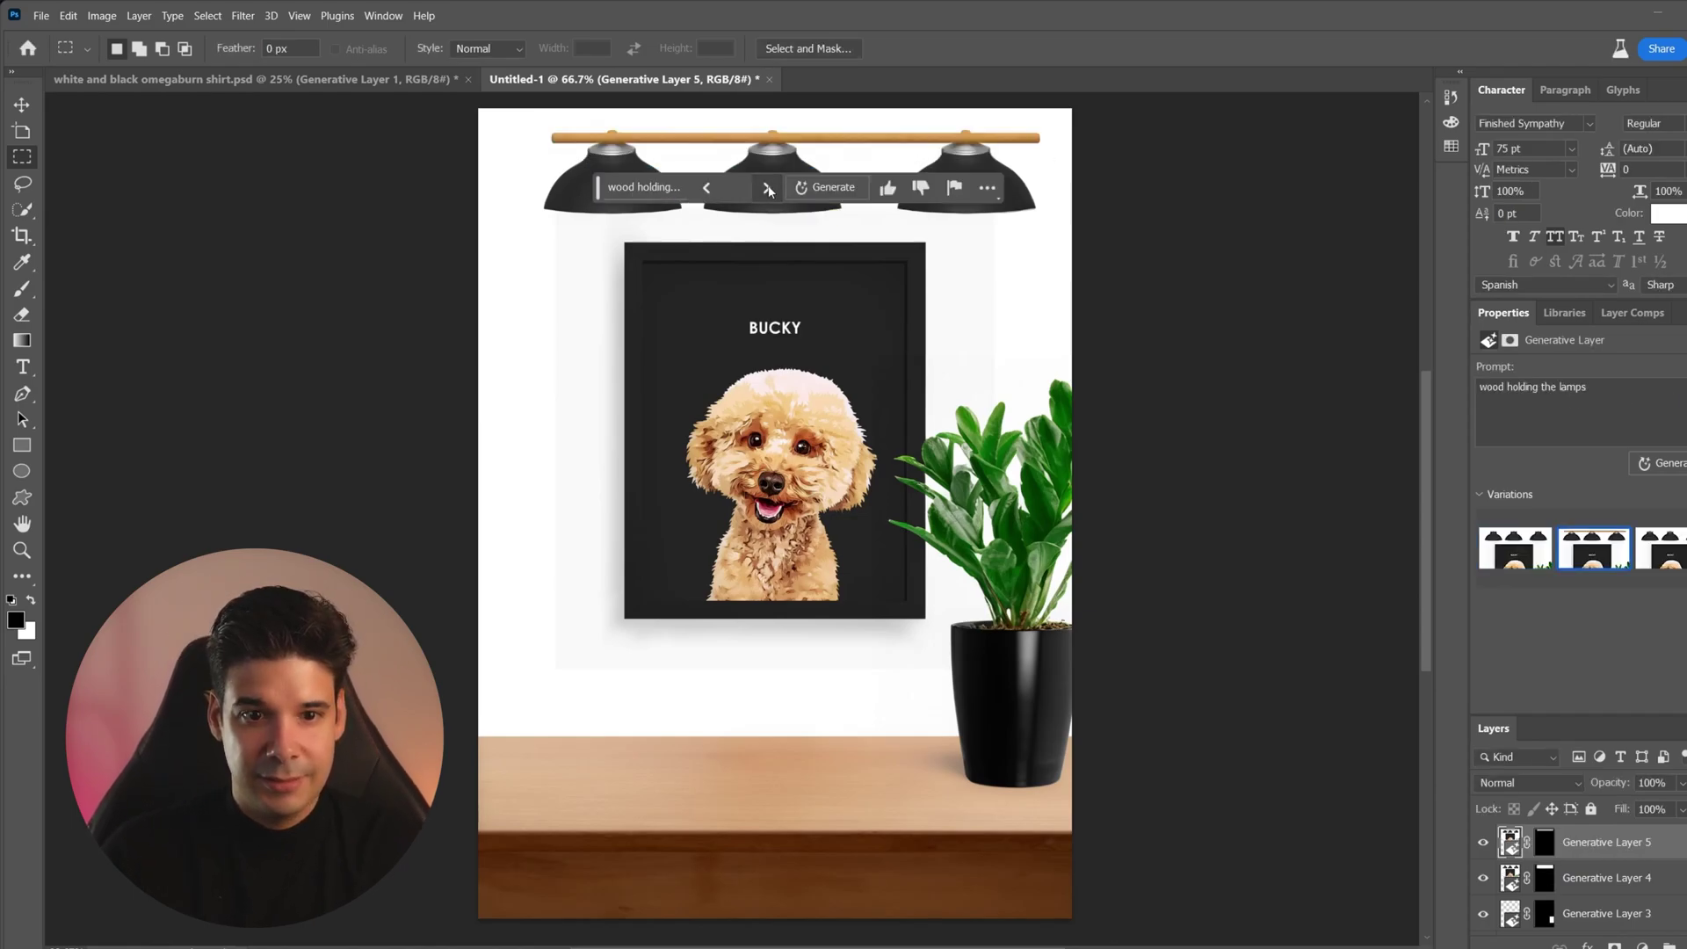
left_click(767, 188)
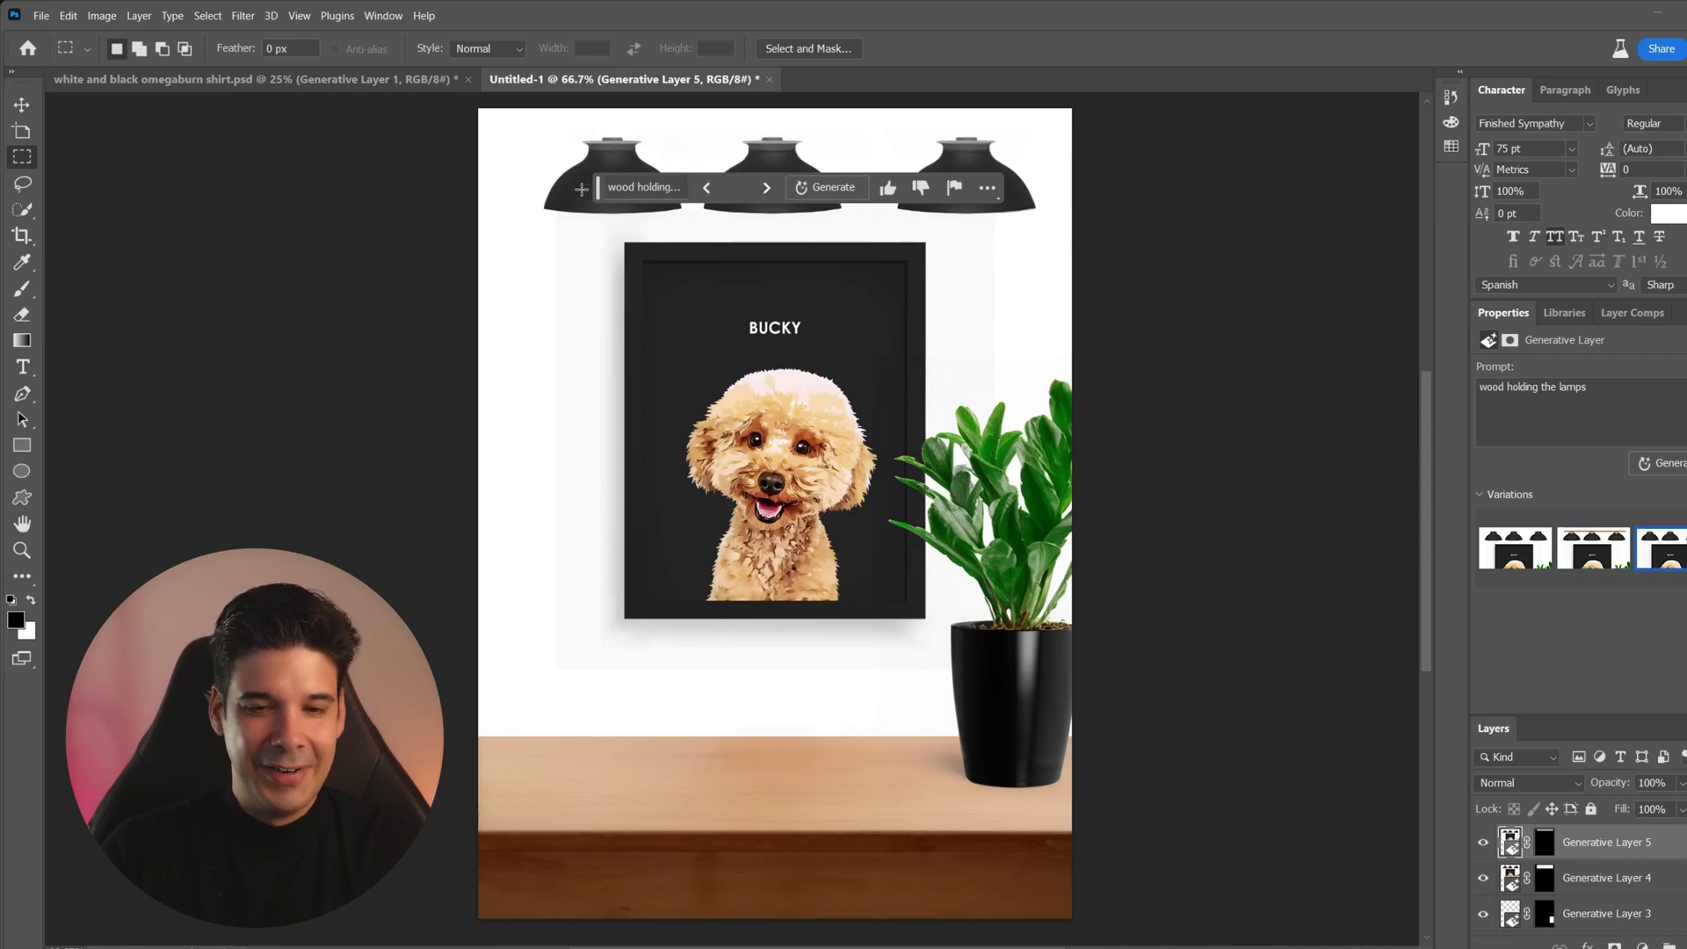
left_click(708, 189)
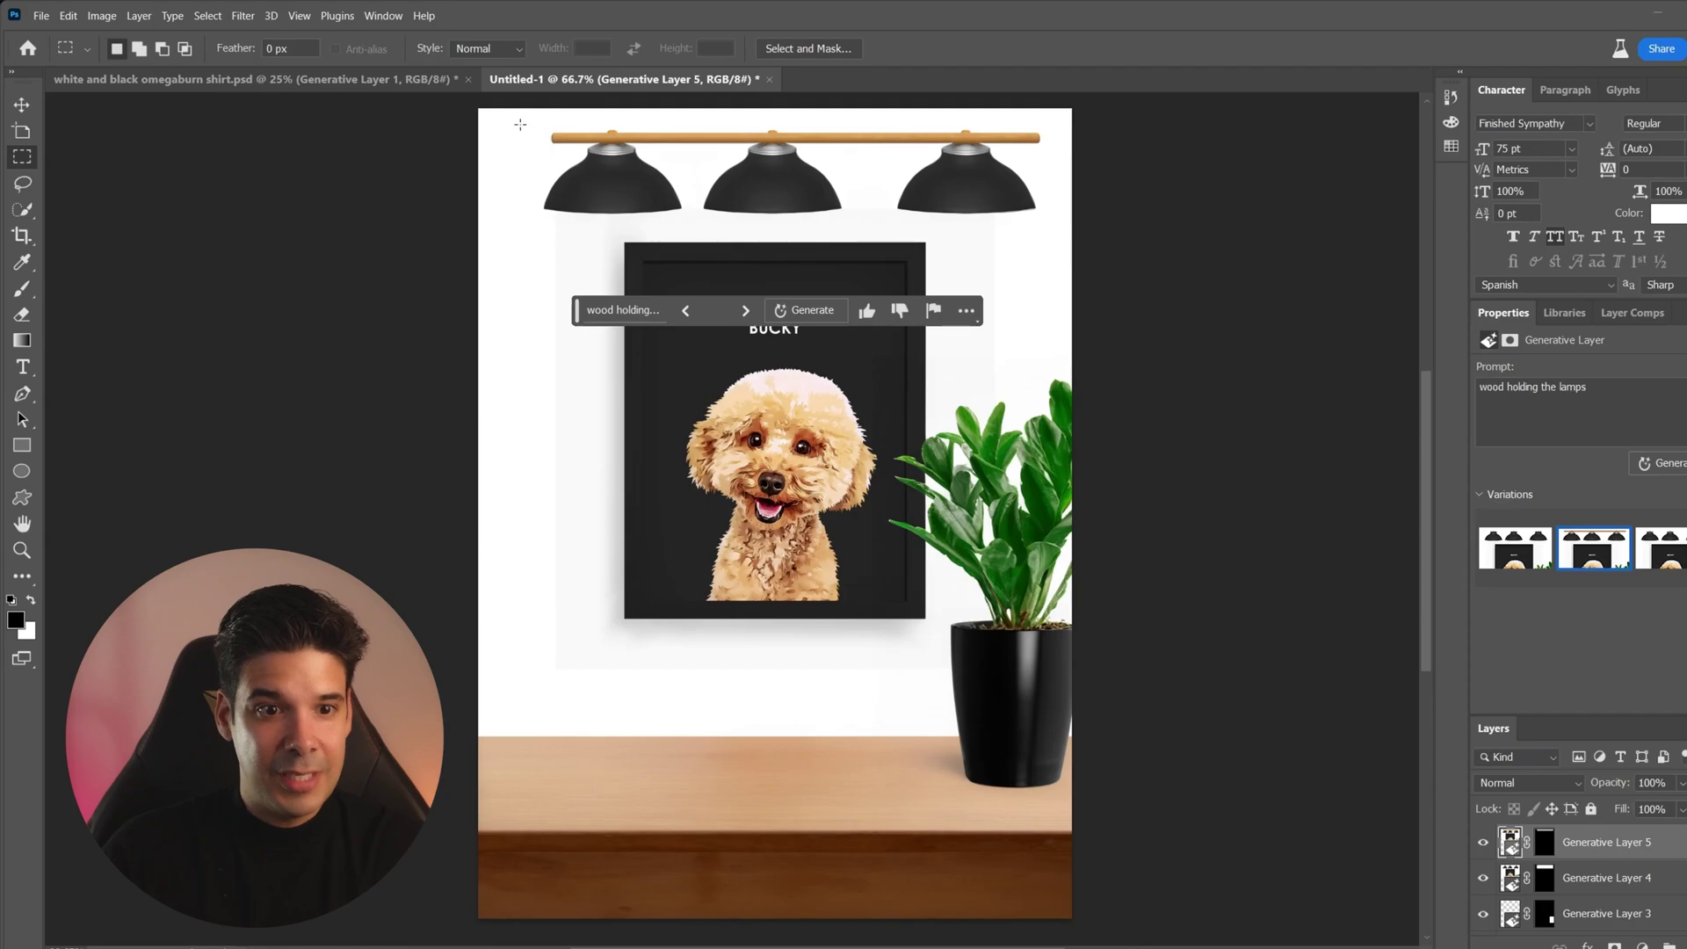
- Extend the wooden rod leftward with a promptless generative fill, keep the second variation, then deselect
left_click_drag(512, 126, 579, 156)
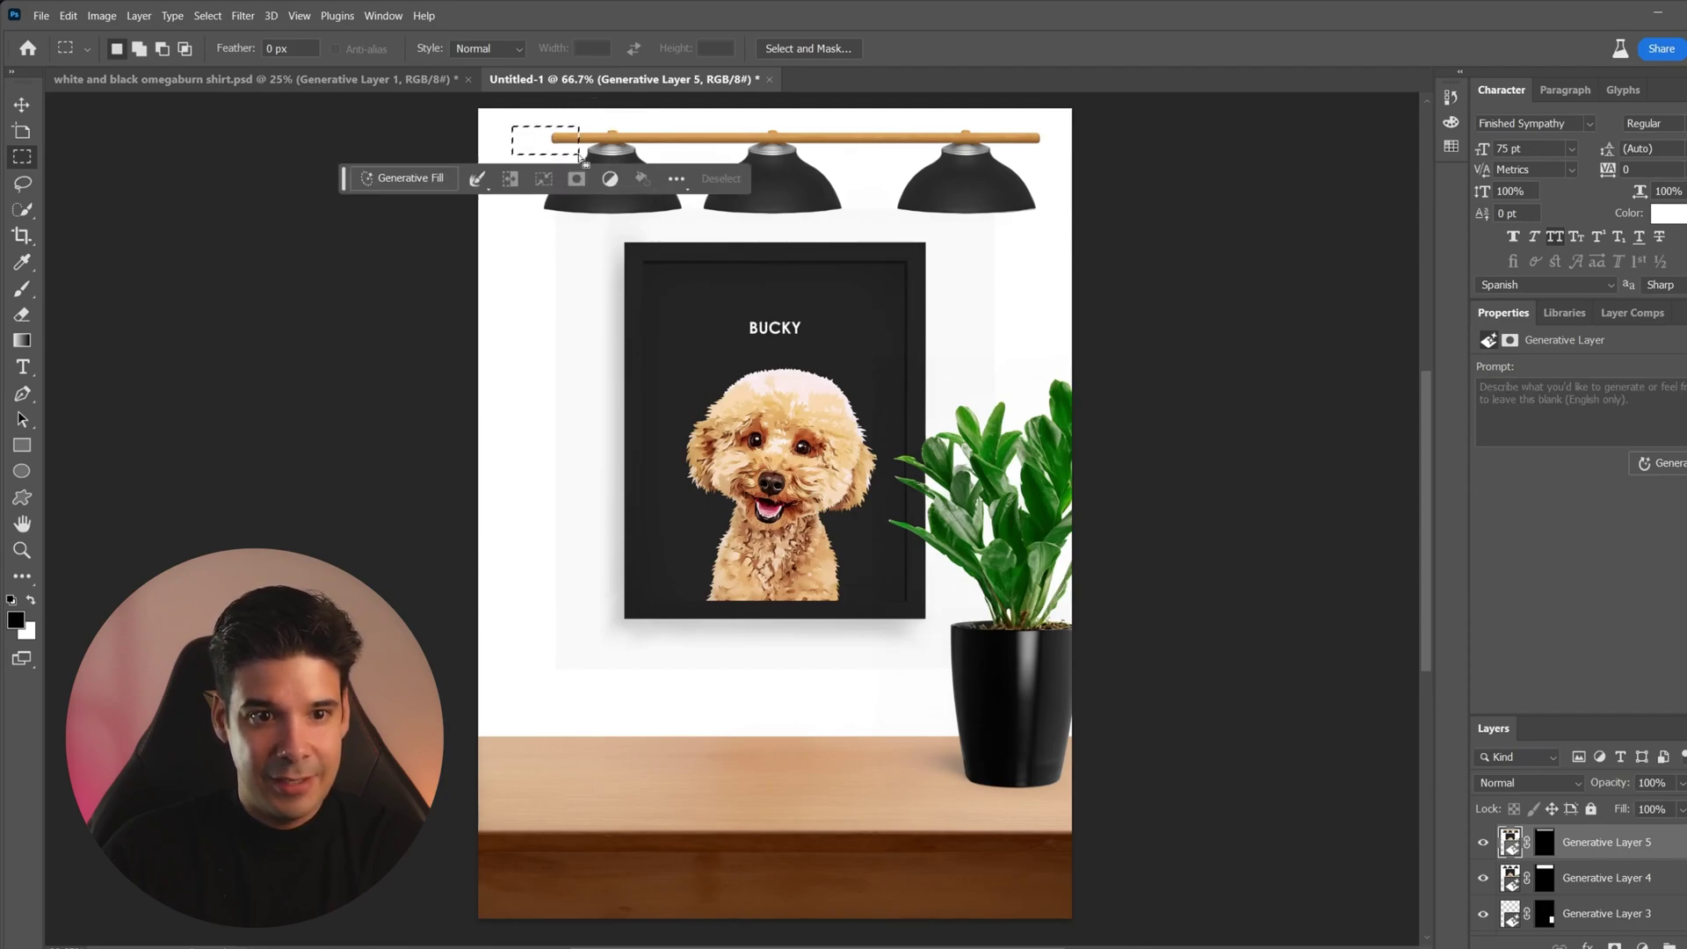
left_click(427, 183)
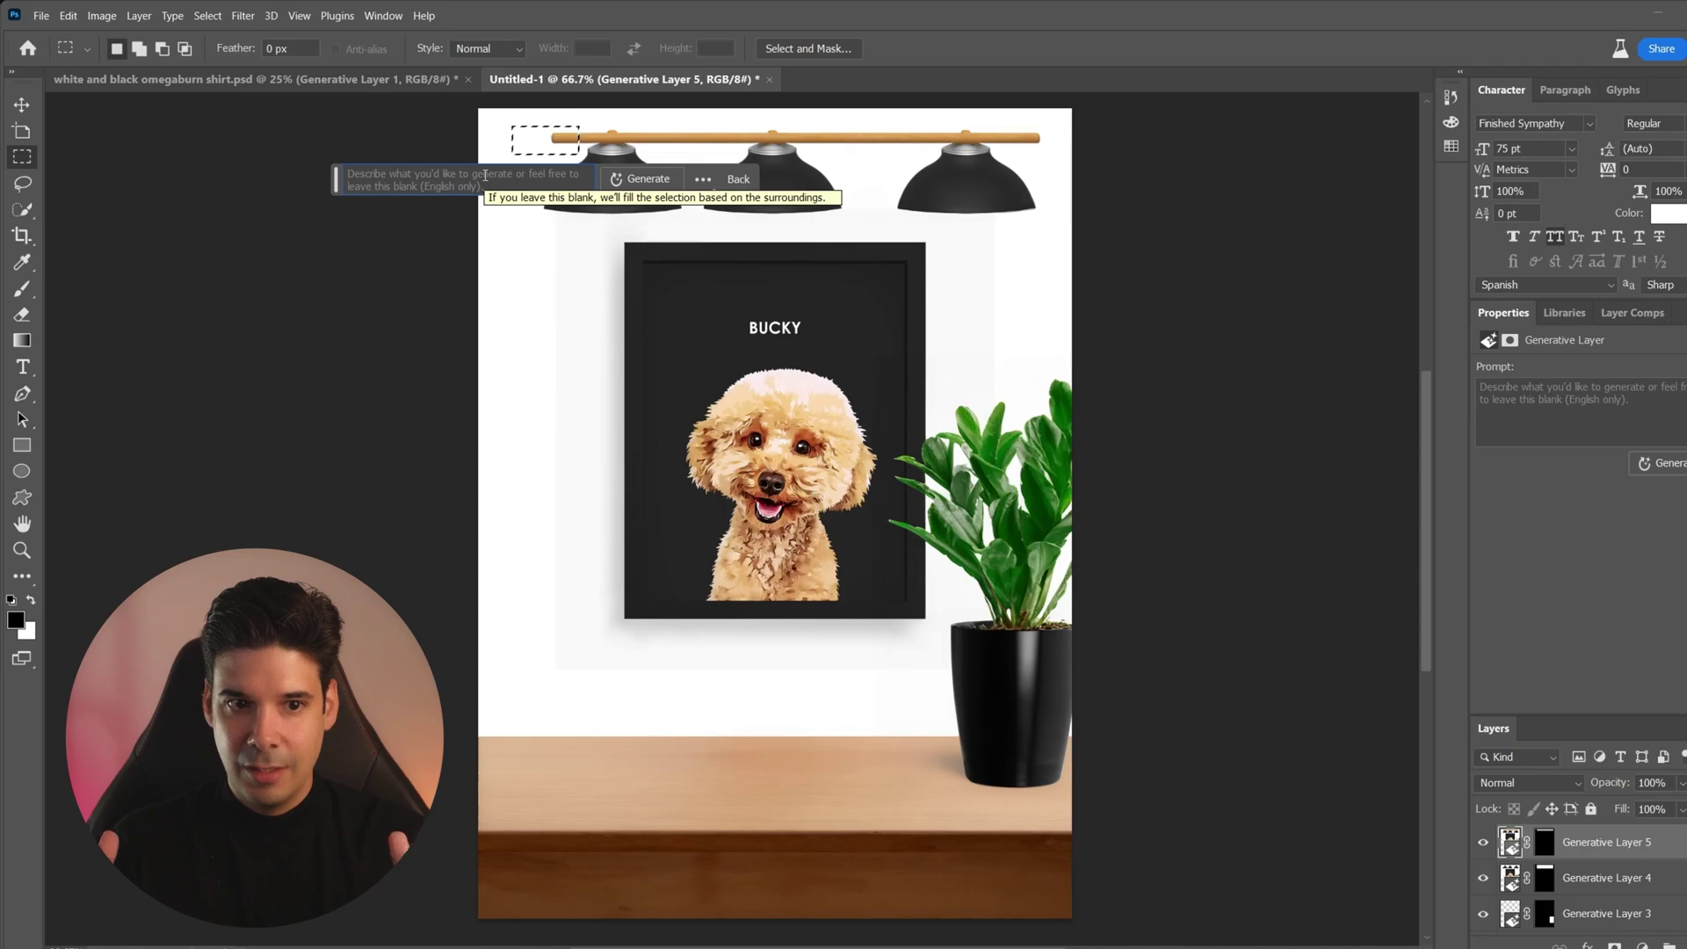
left_click(655, 178)
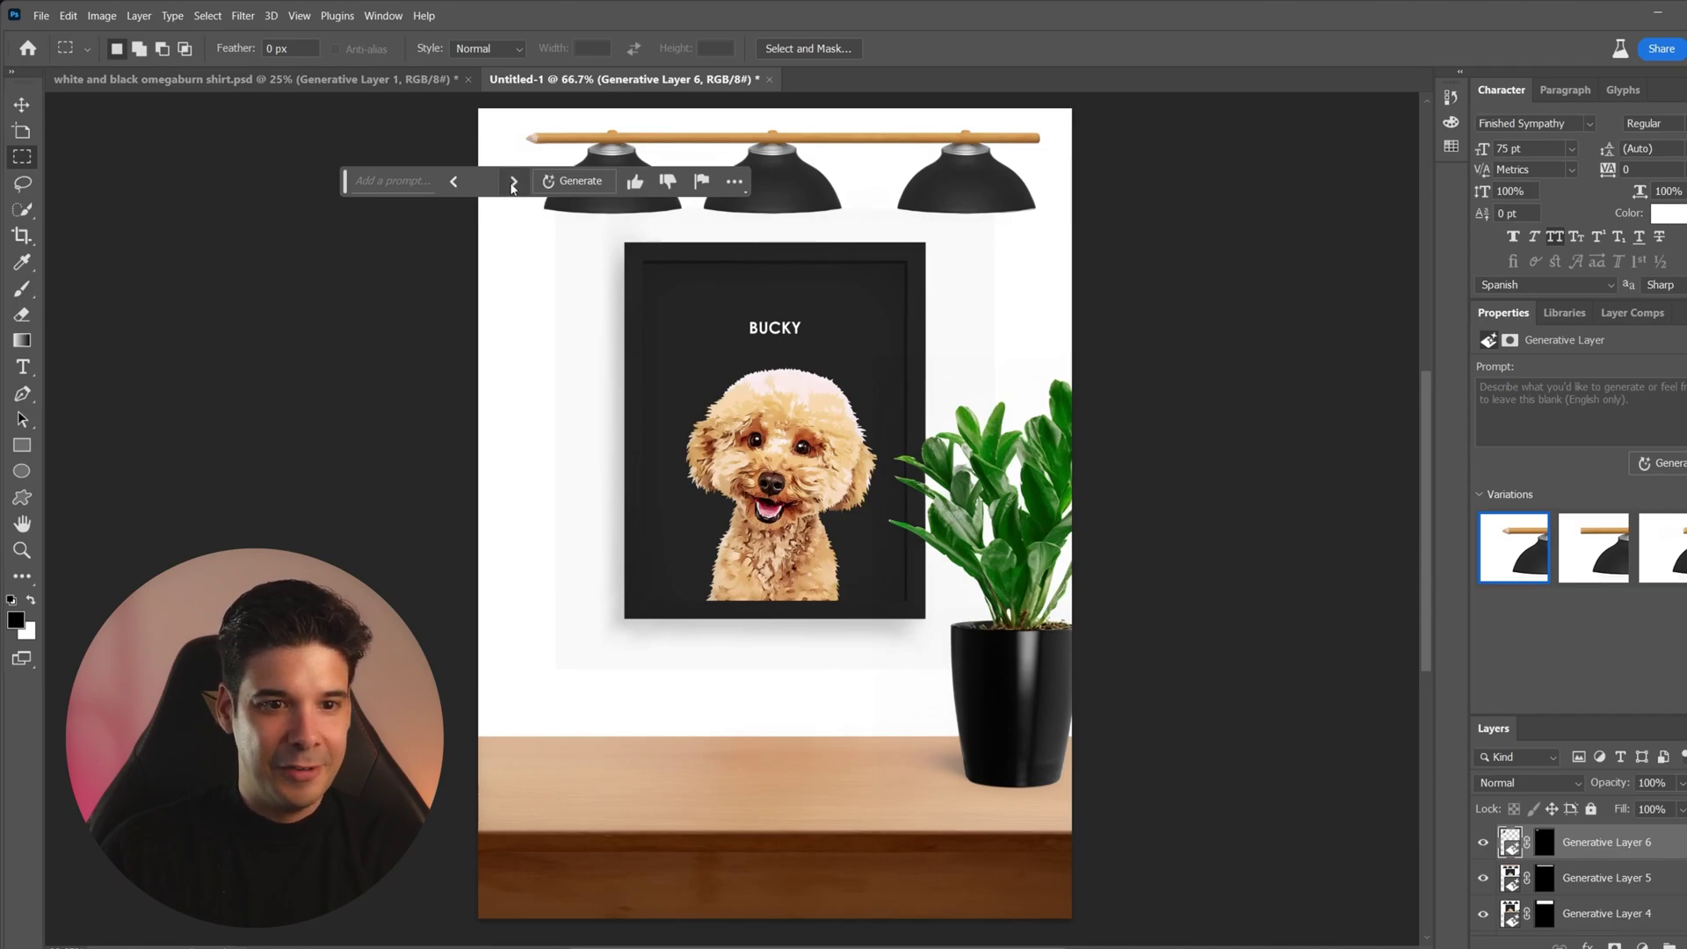
left_click(514, 182)
left_click(514, 183)
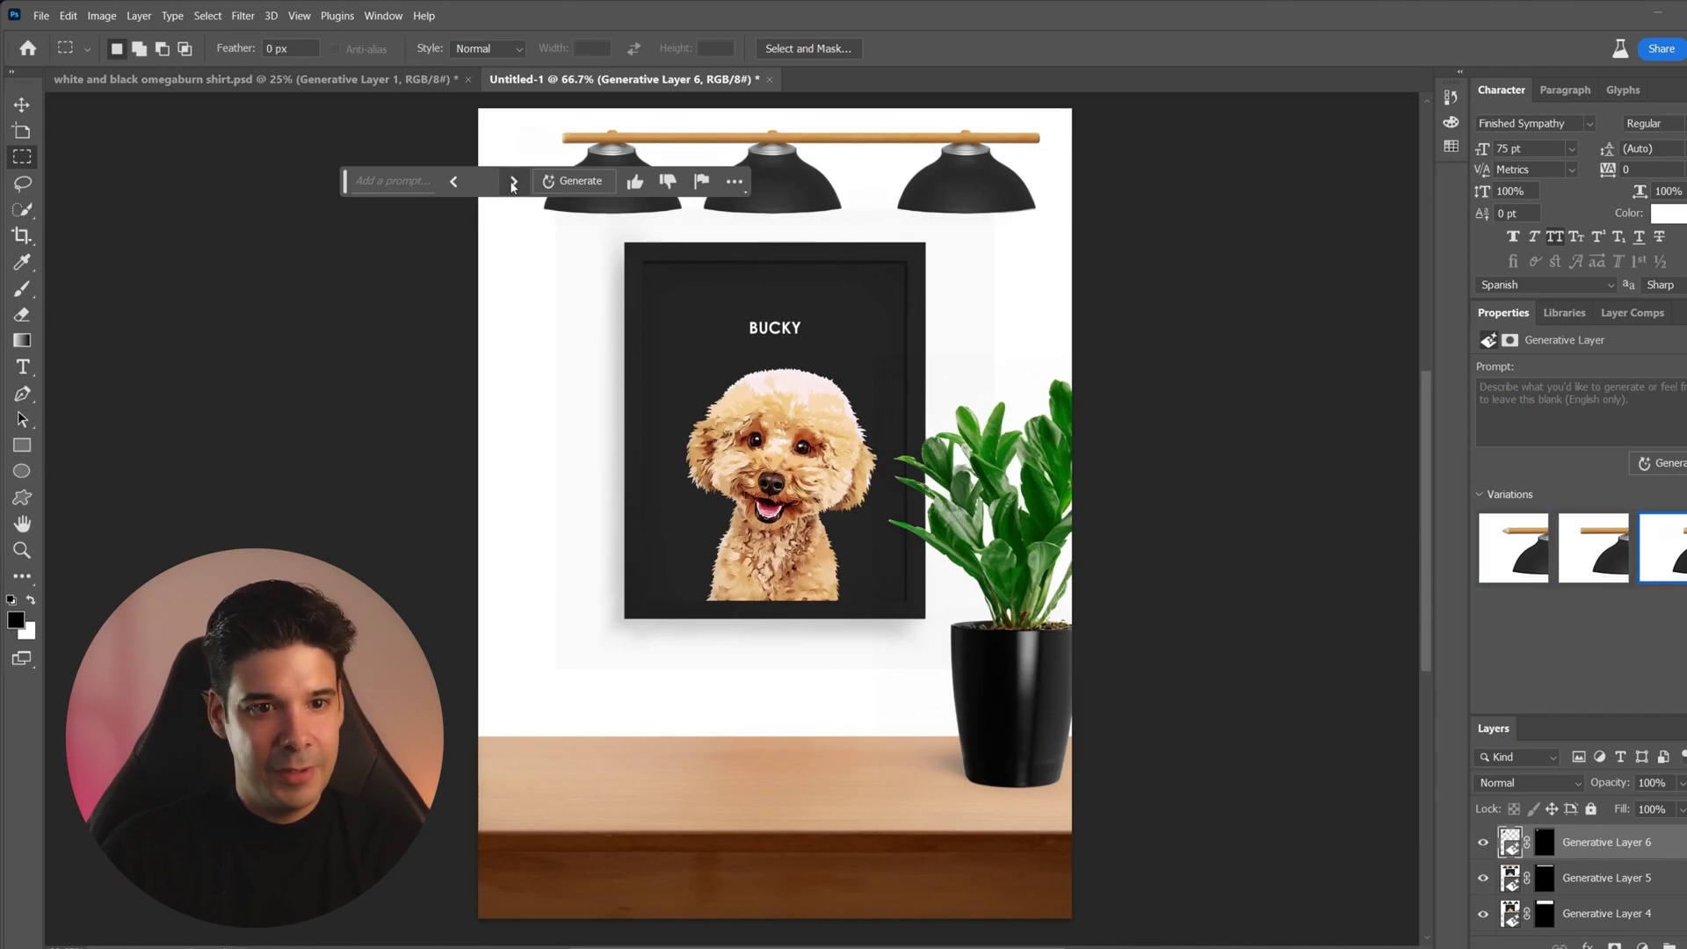
left_click(460, 186)
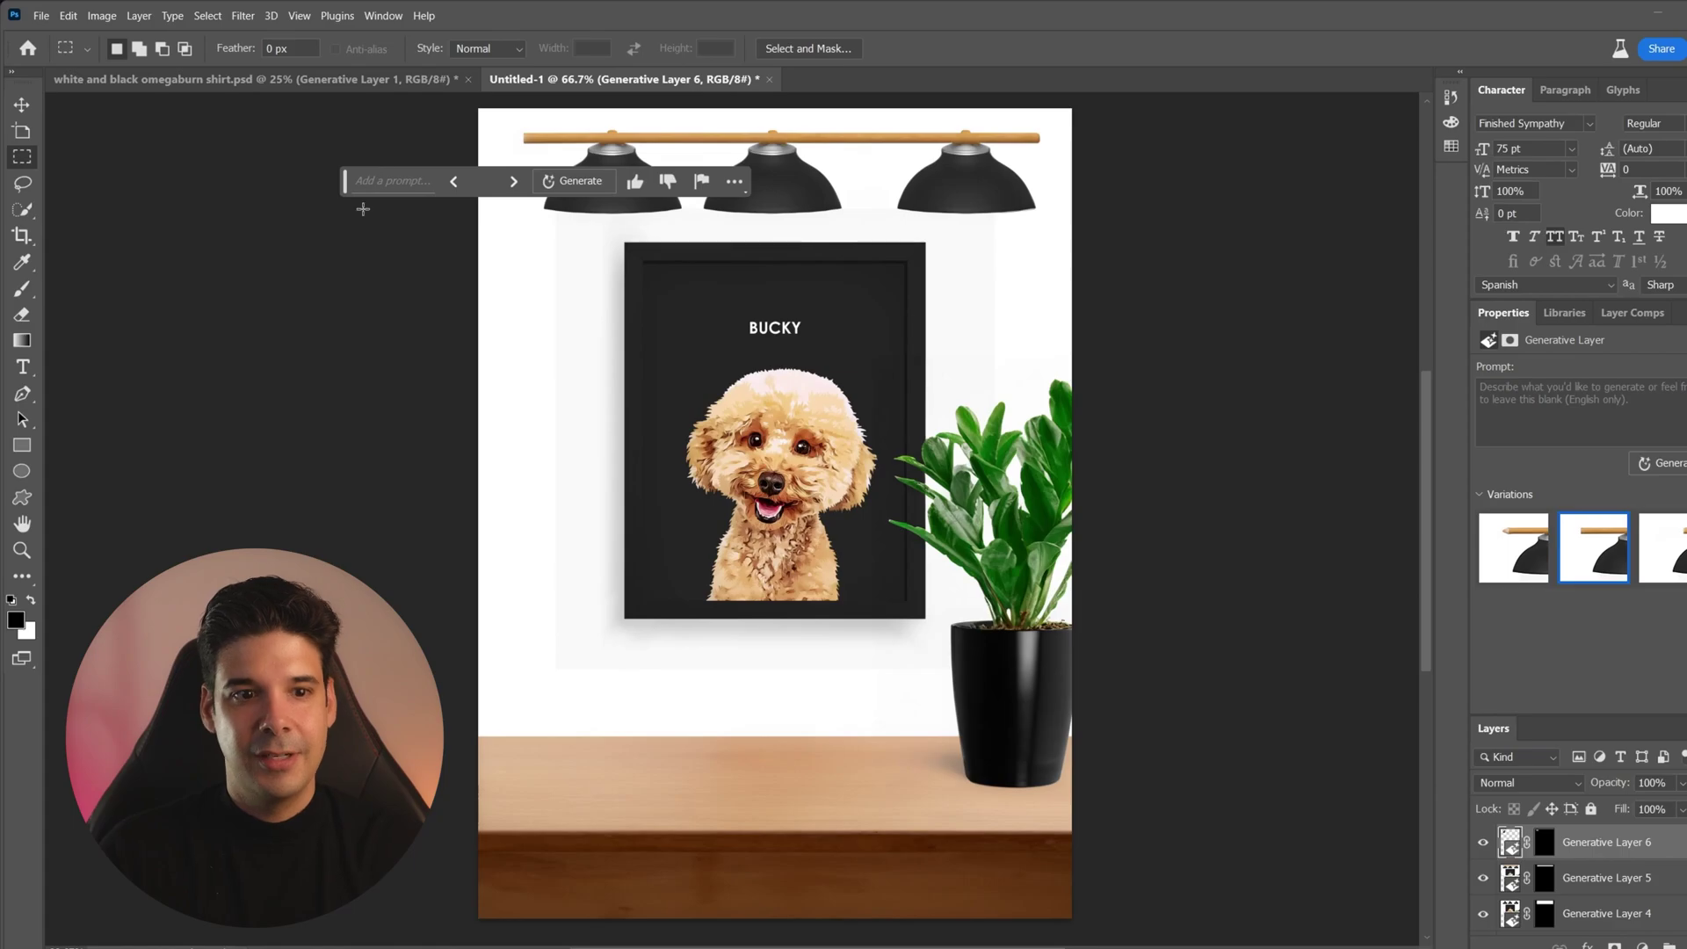
key("v")
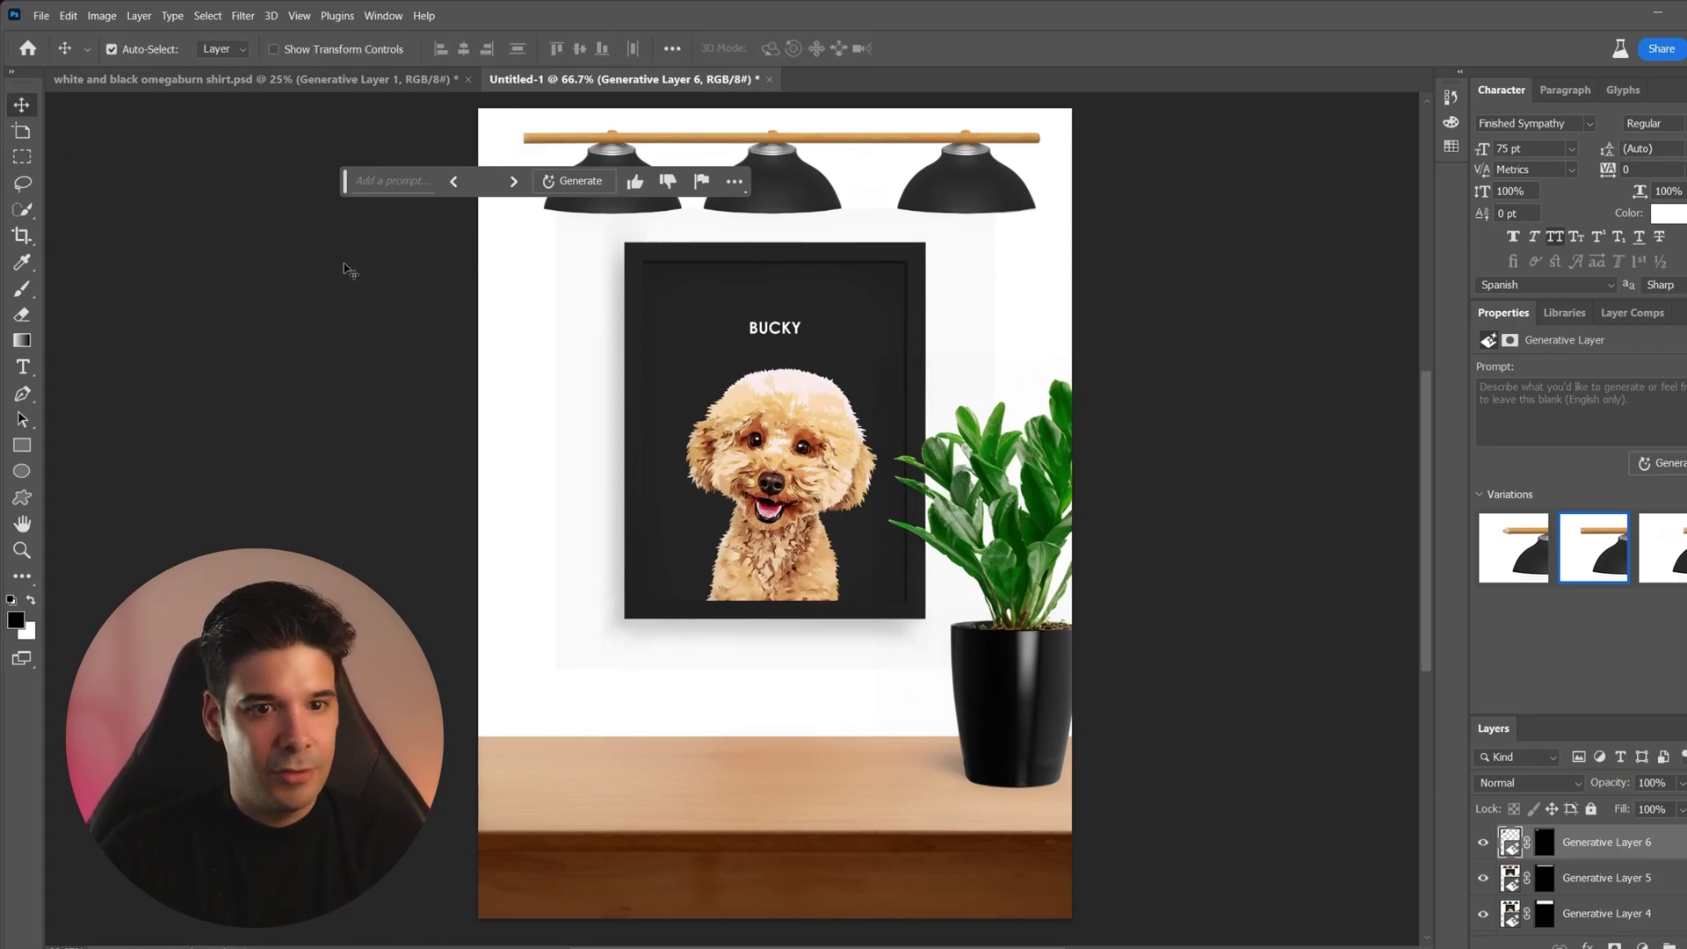
left_click(352, 263)
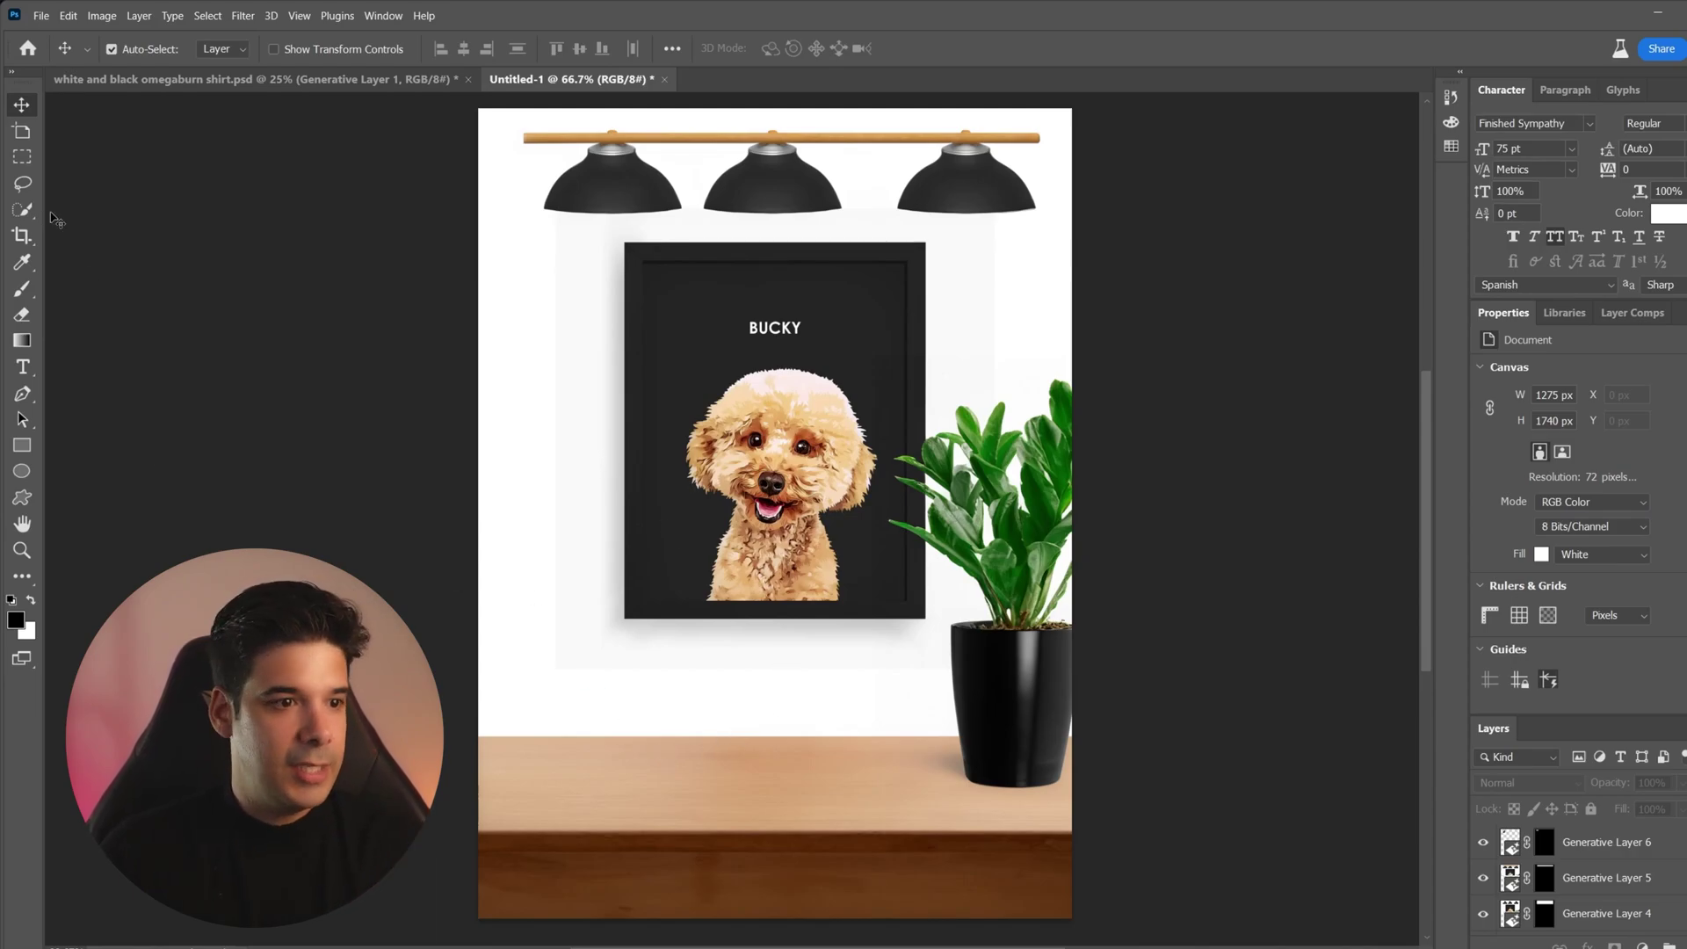
- Lasso a small spot on the table's left and generate 'keys', keeping the first silver-keys variation
left_click(23, 181)
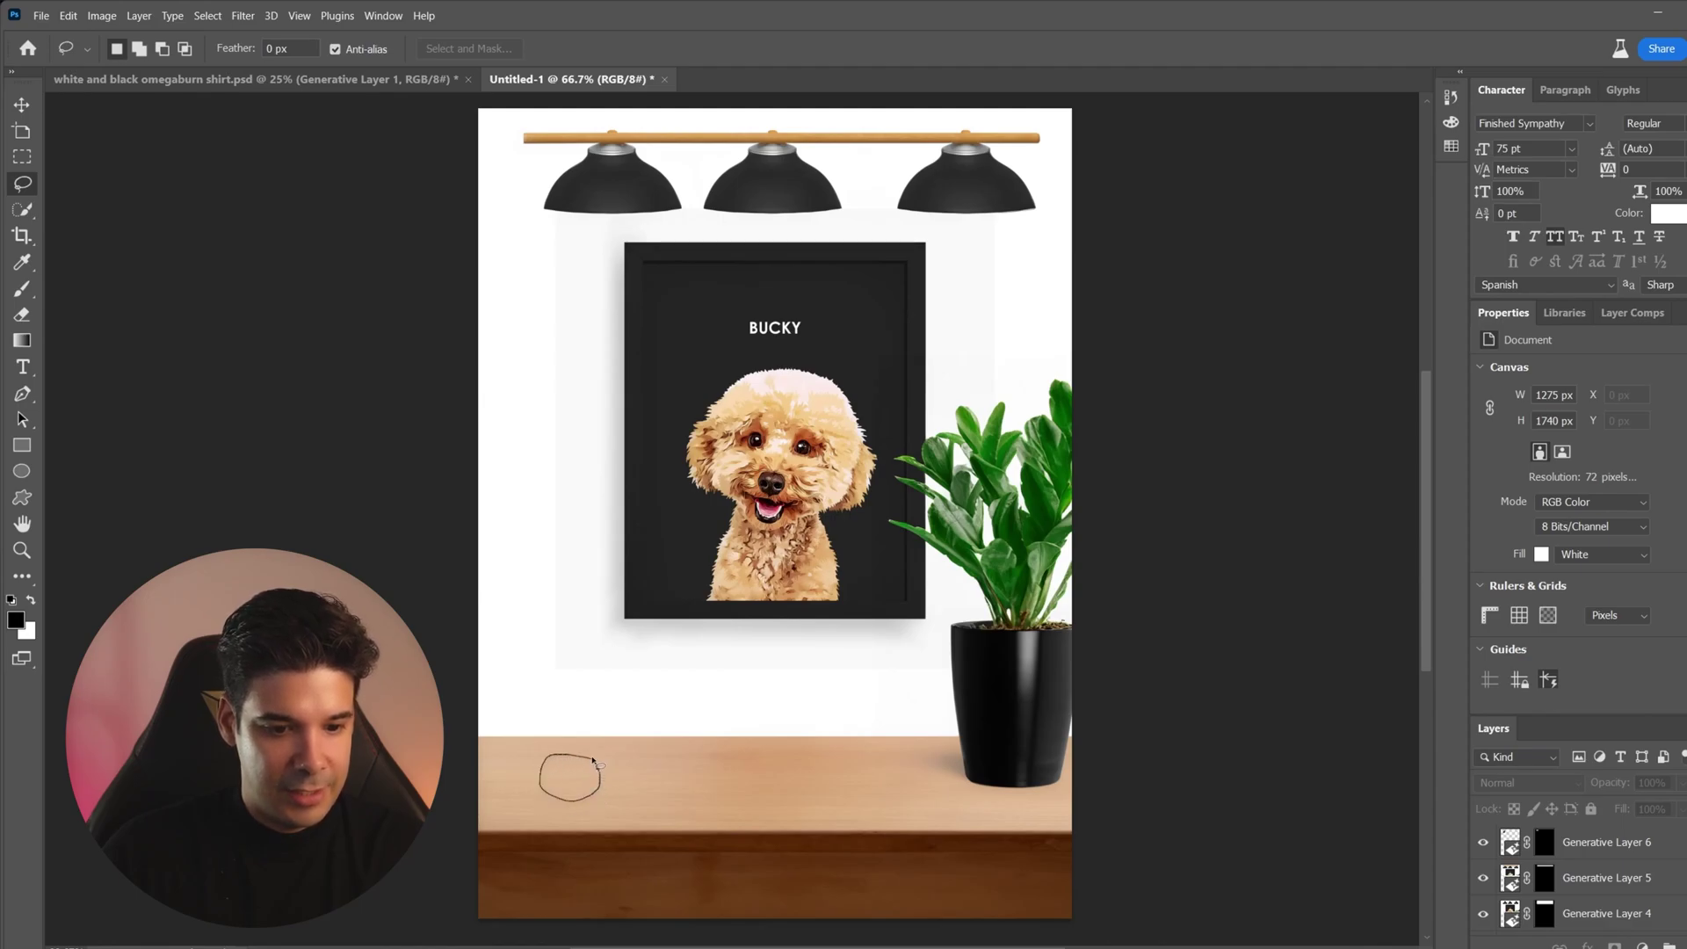
left_click_drag(593, 761, 600, 769)
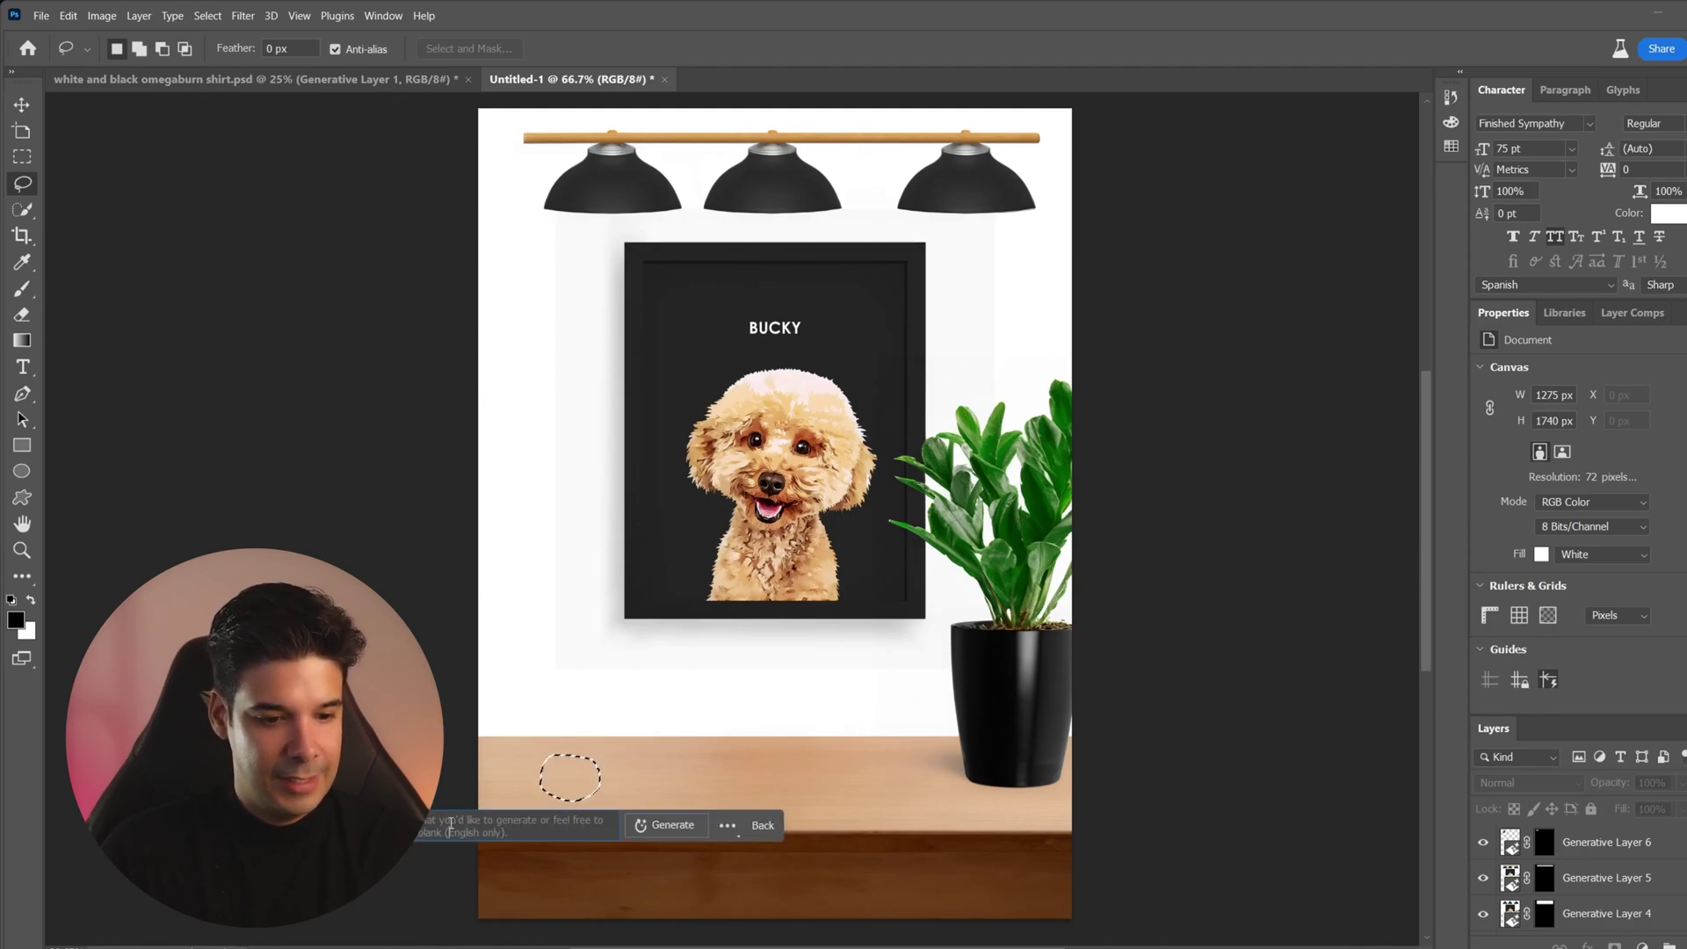
key("Return")
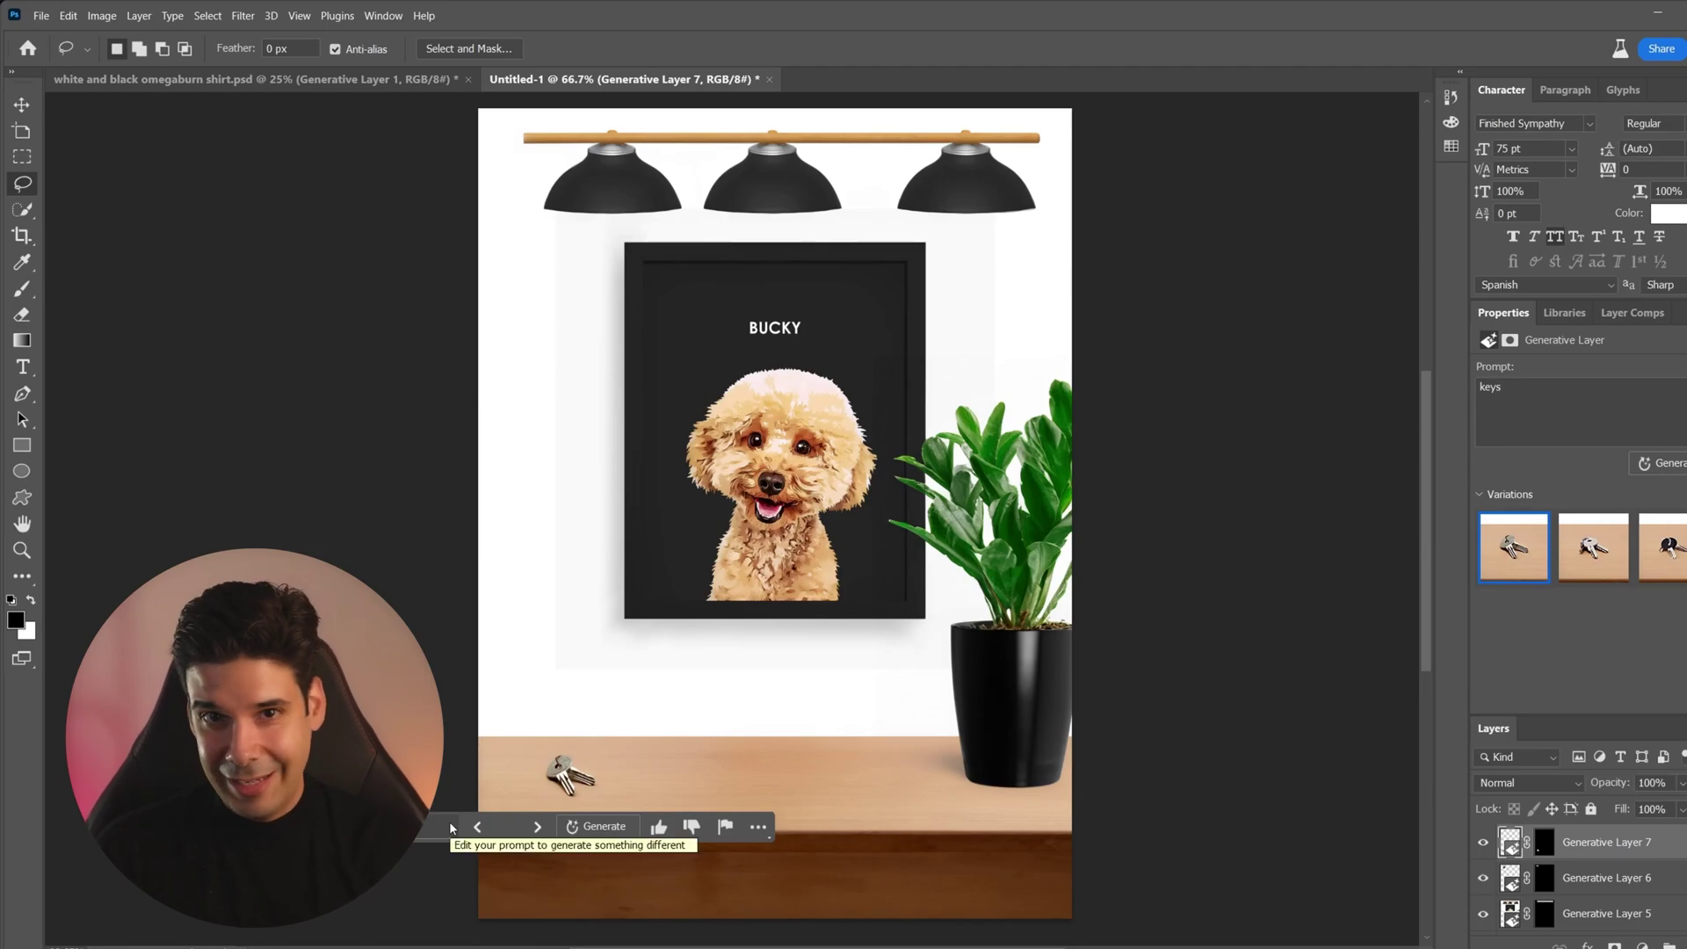
left_click(450, 827)
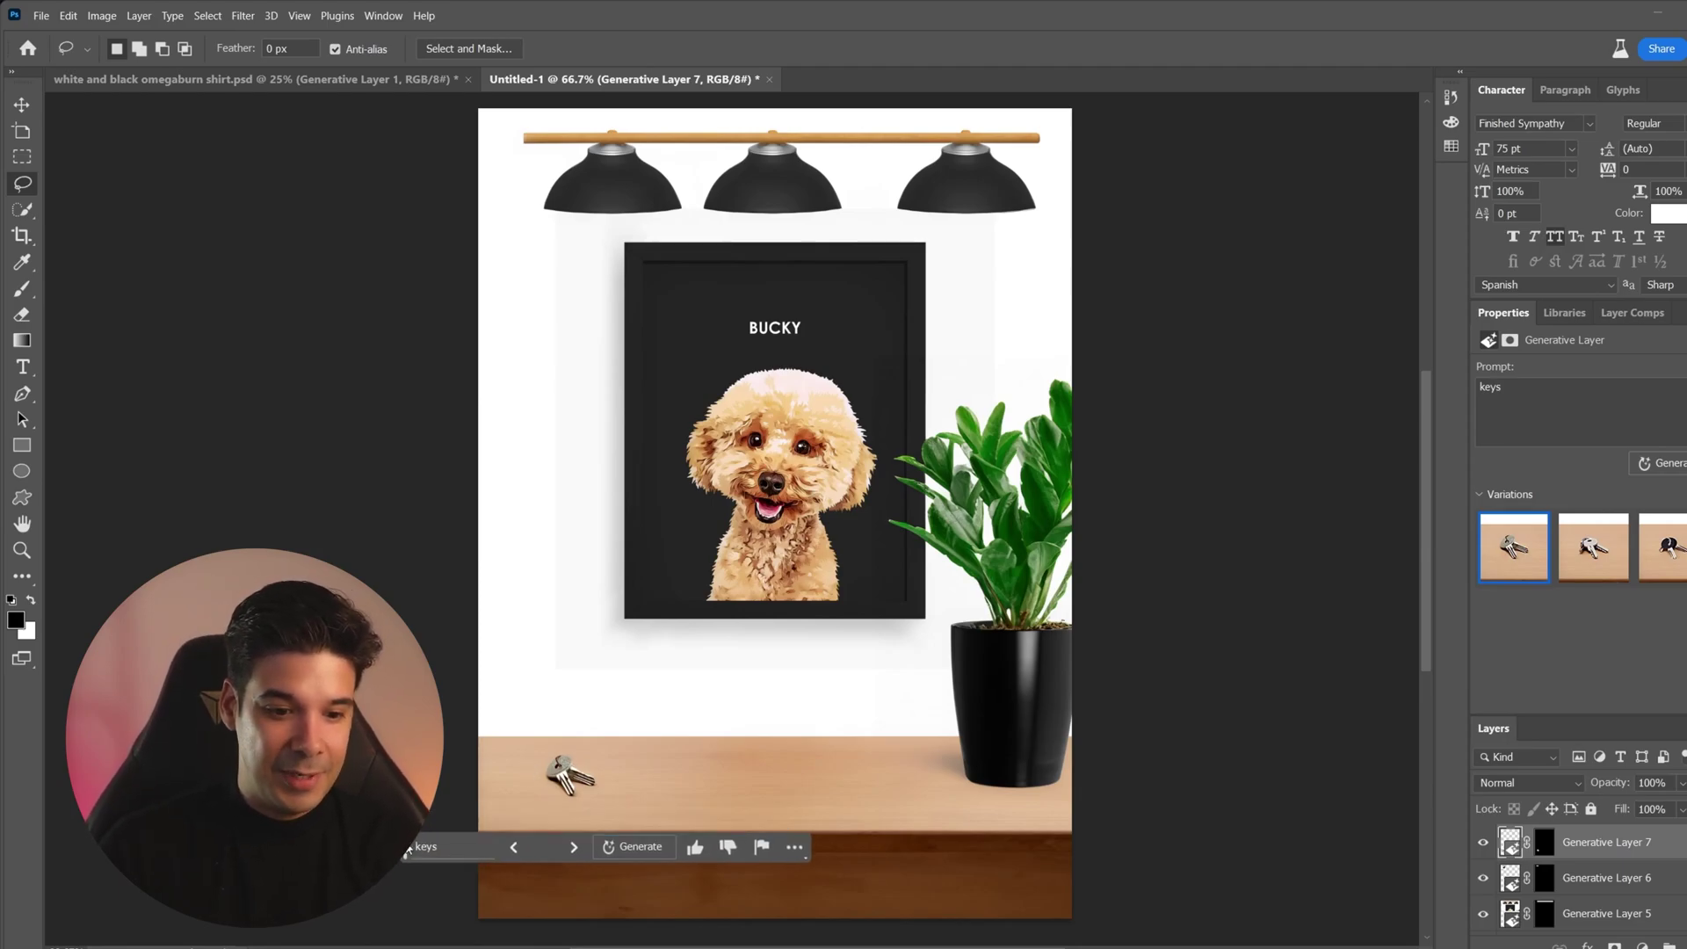
left_click_drag(407, 851, 417, 857)
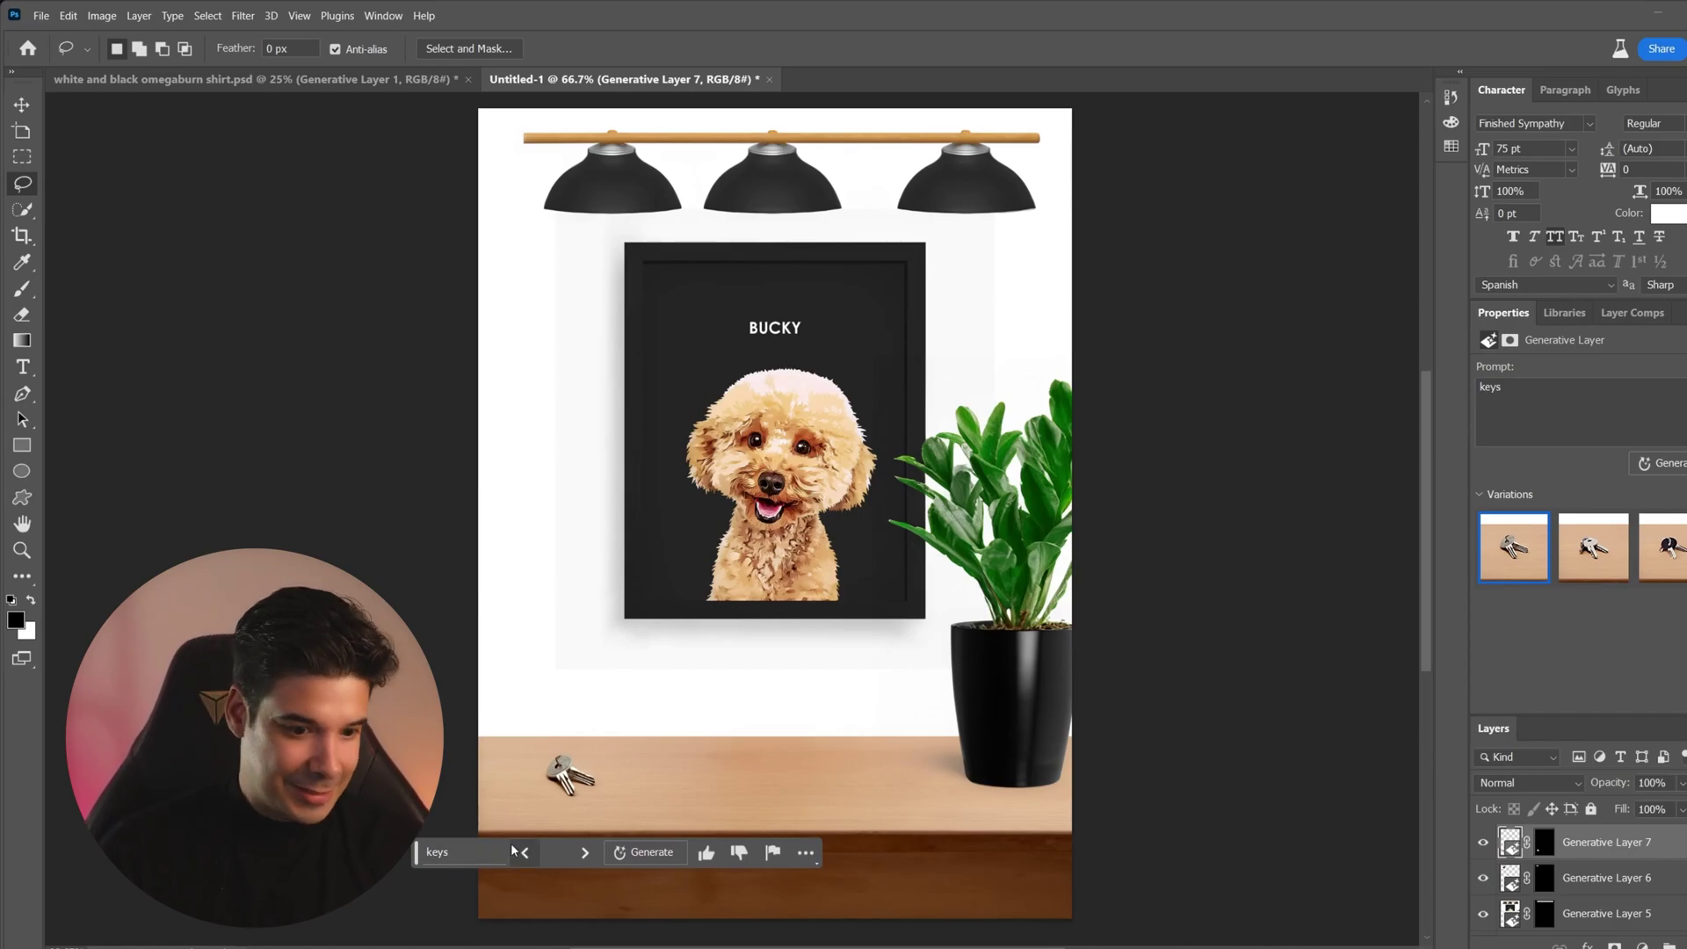
left_click(585, 854)
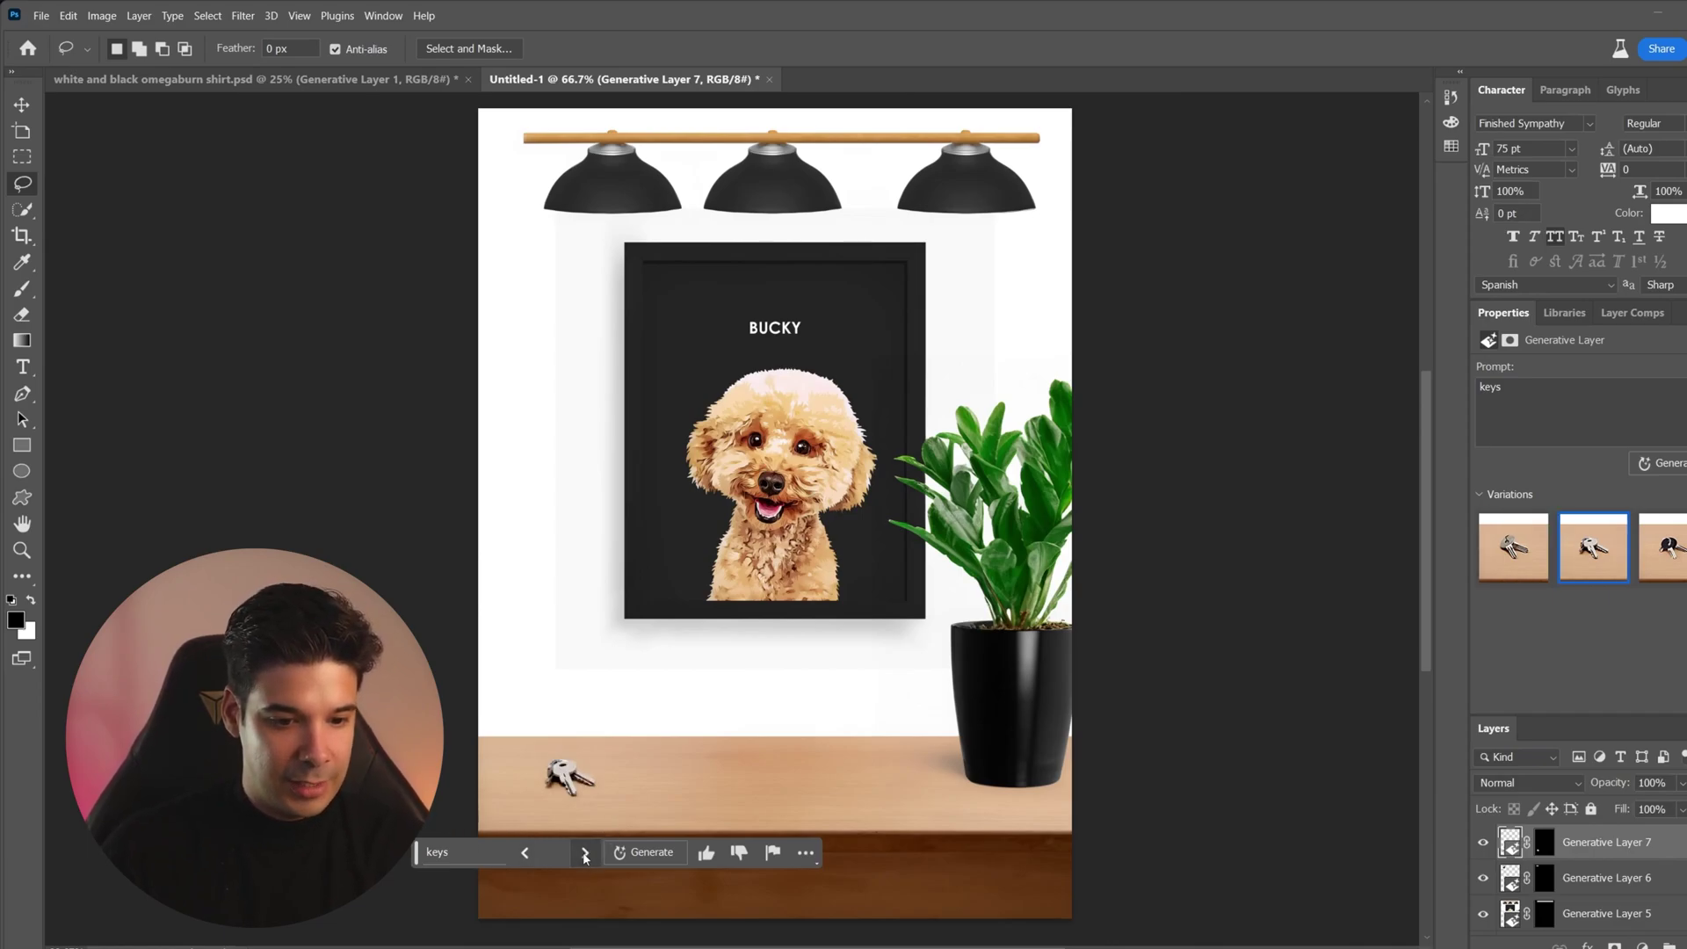
left_click(586, 854)
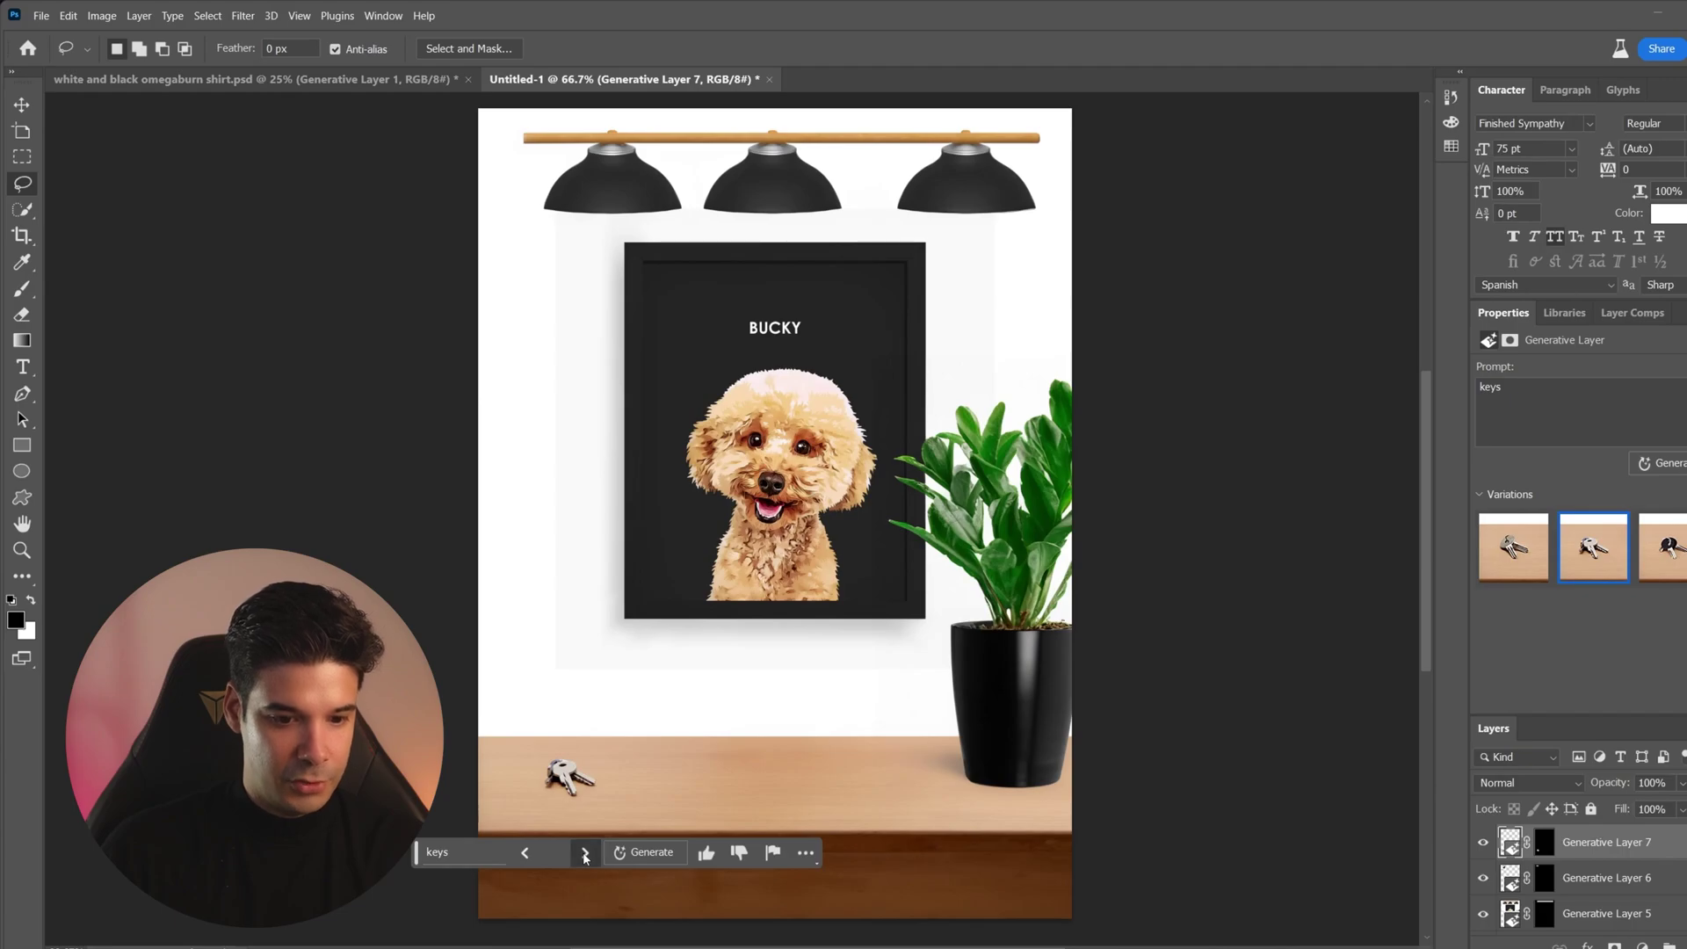
left_click(524, 854)
left_click(524, 854)
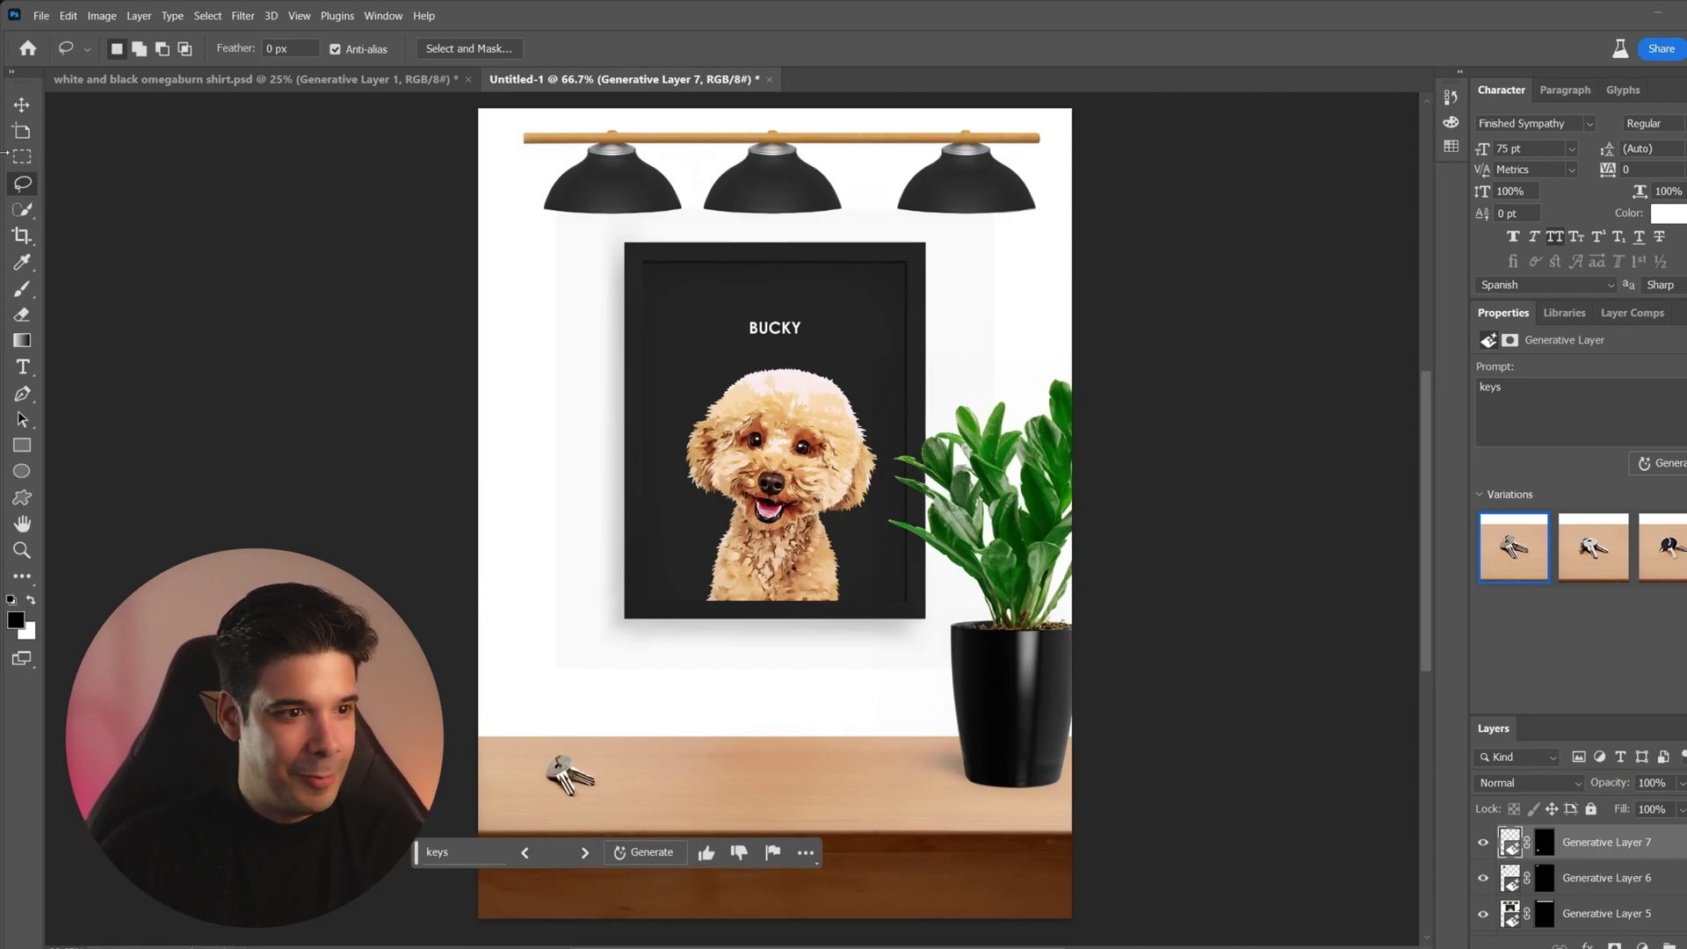
left_click(22, 156)
- Select the table area right of the keys and generate a 'leather wallet' there
left_click_drag(571, 745, 664, 809)
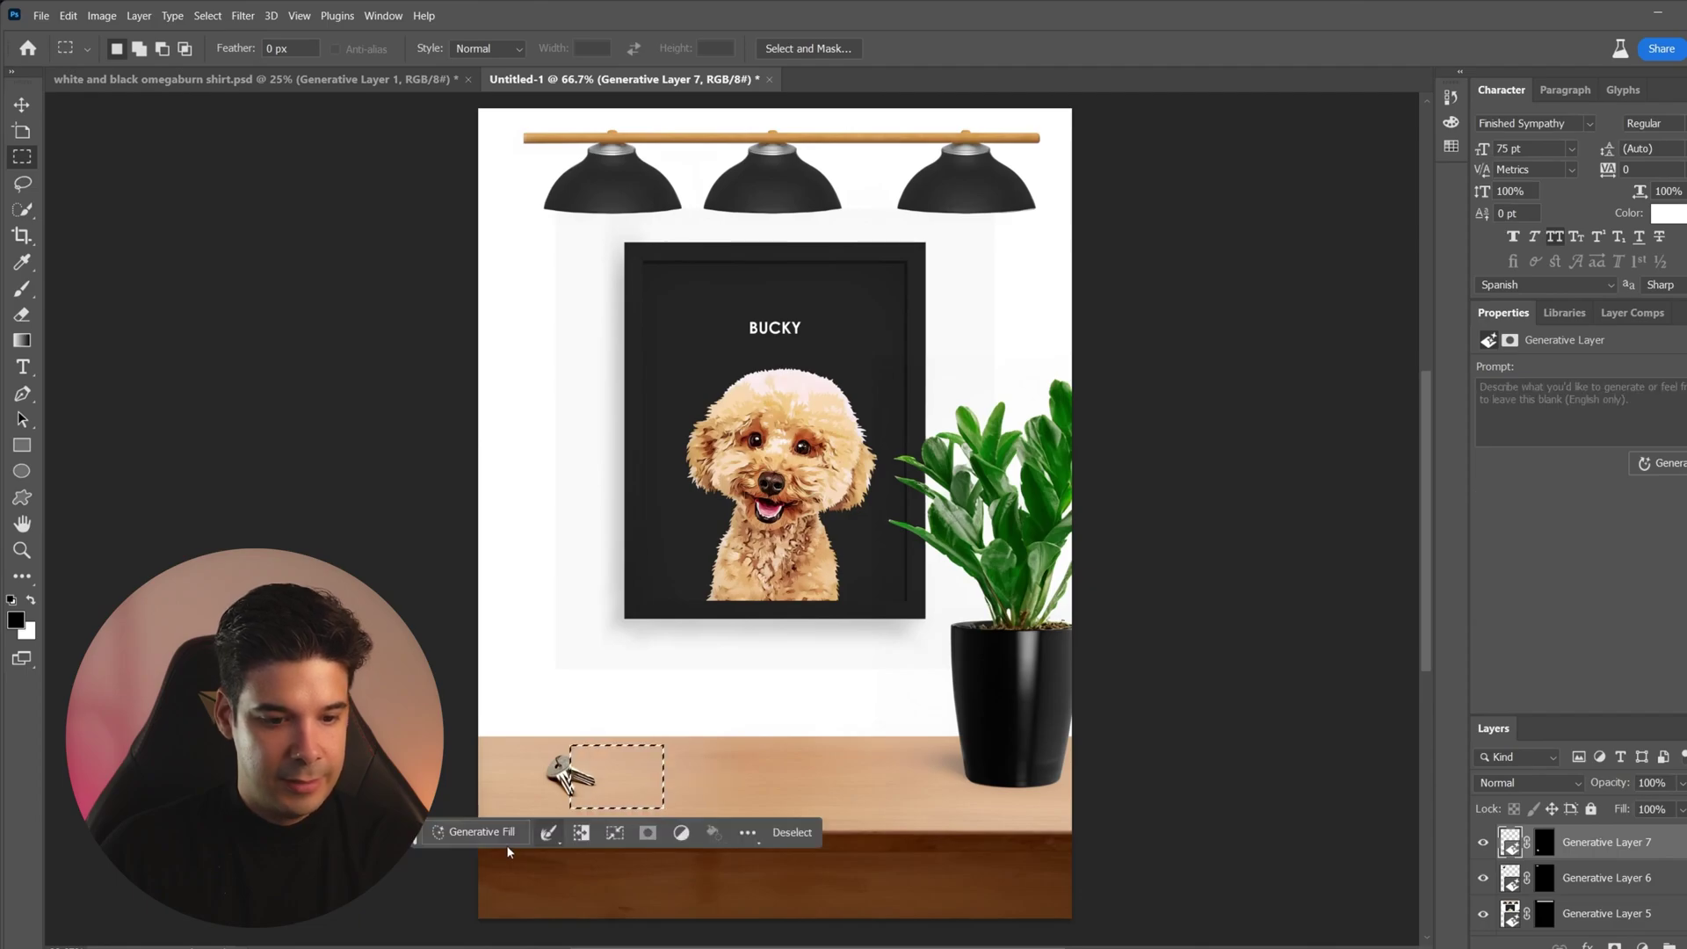
left_click(507, 830)
type("e")
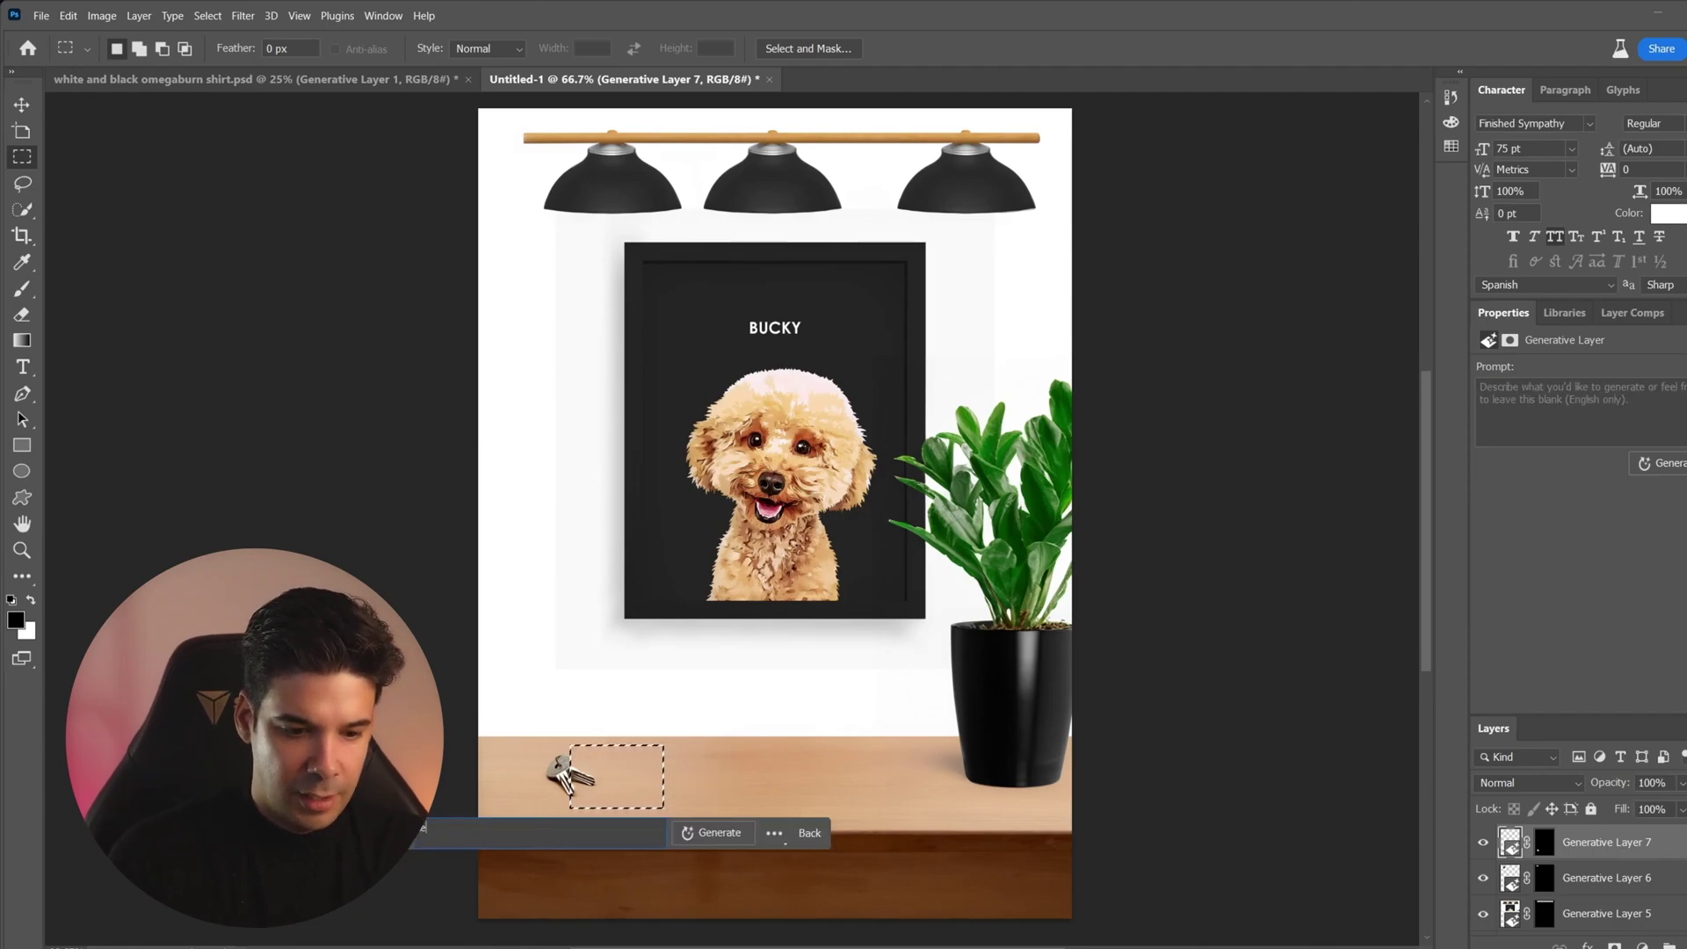
type("eather wallet")
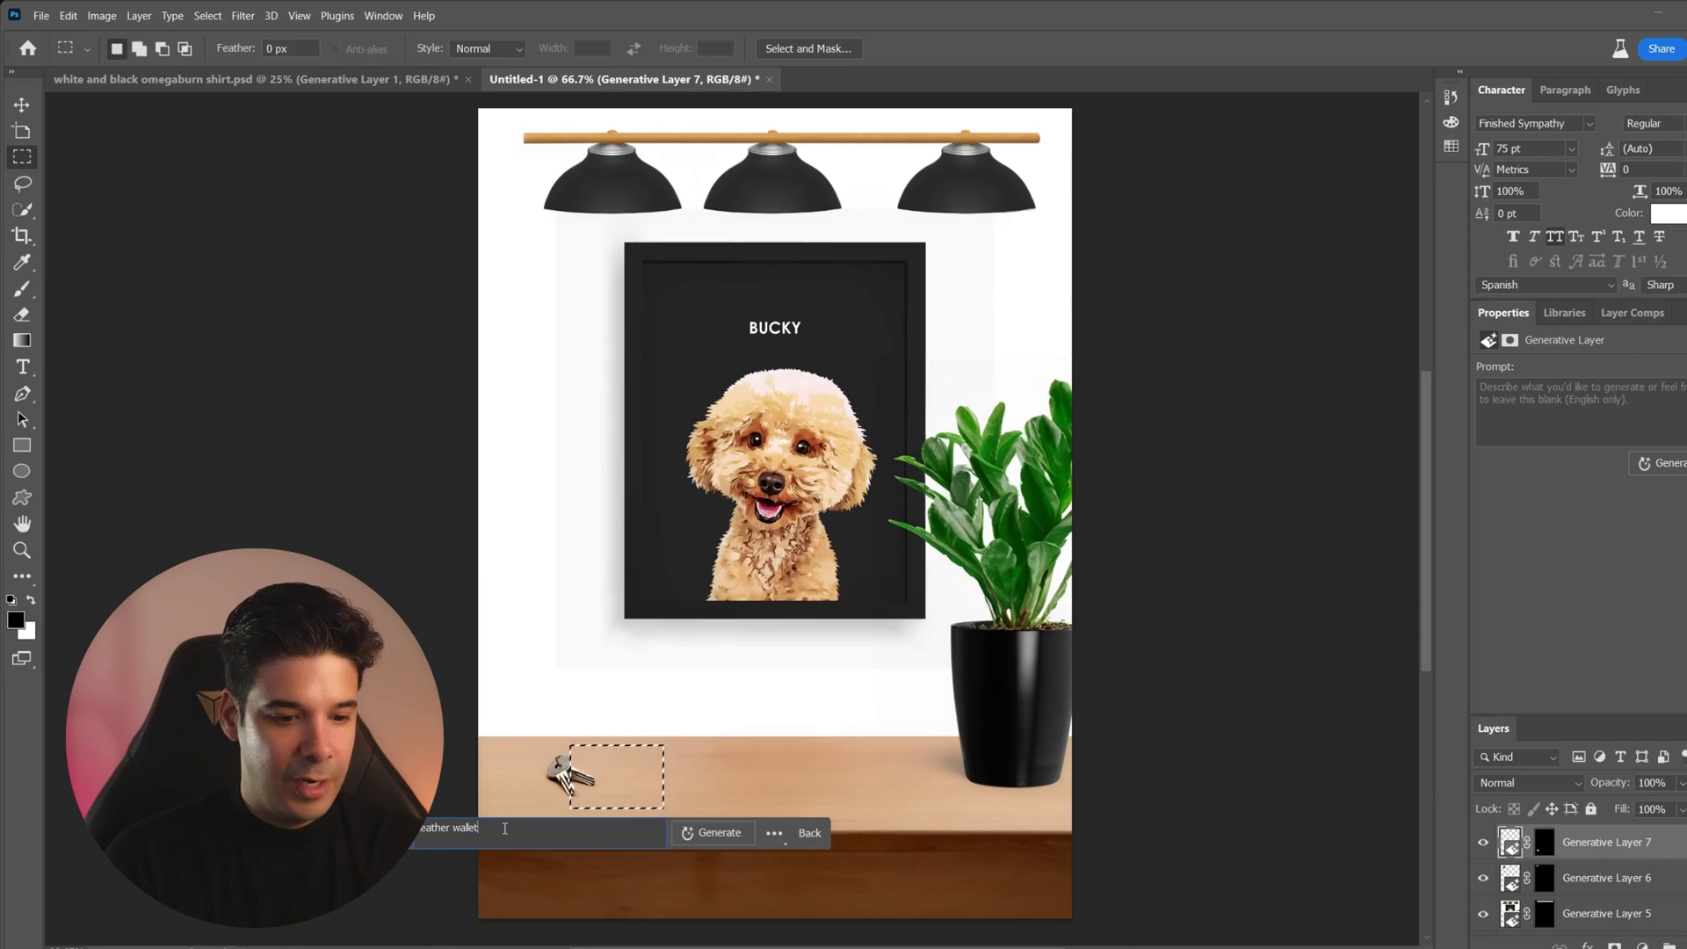
key("Return")
- Zoom in to 200% on the new wallet and compare the dark red and black variations
key("z")
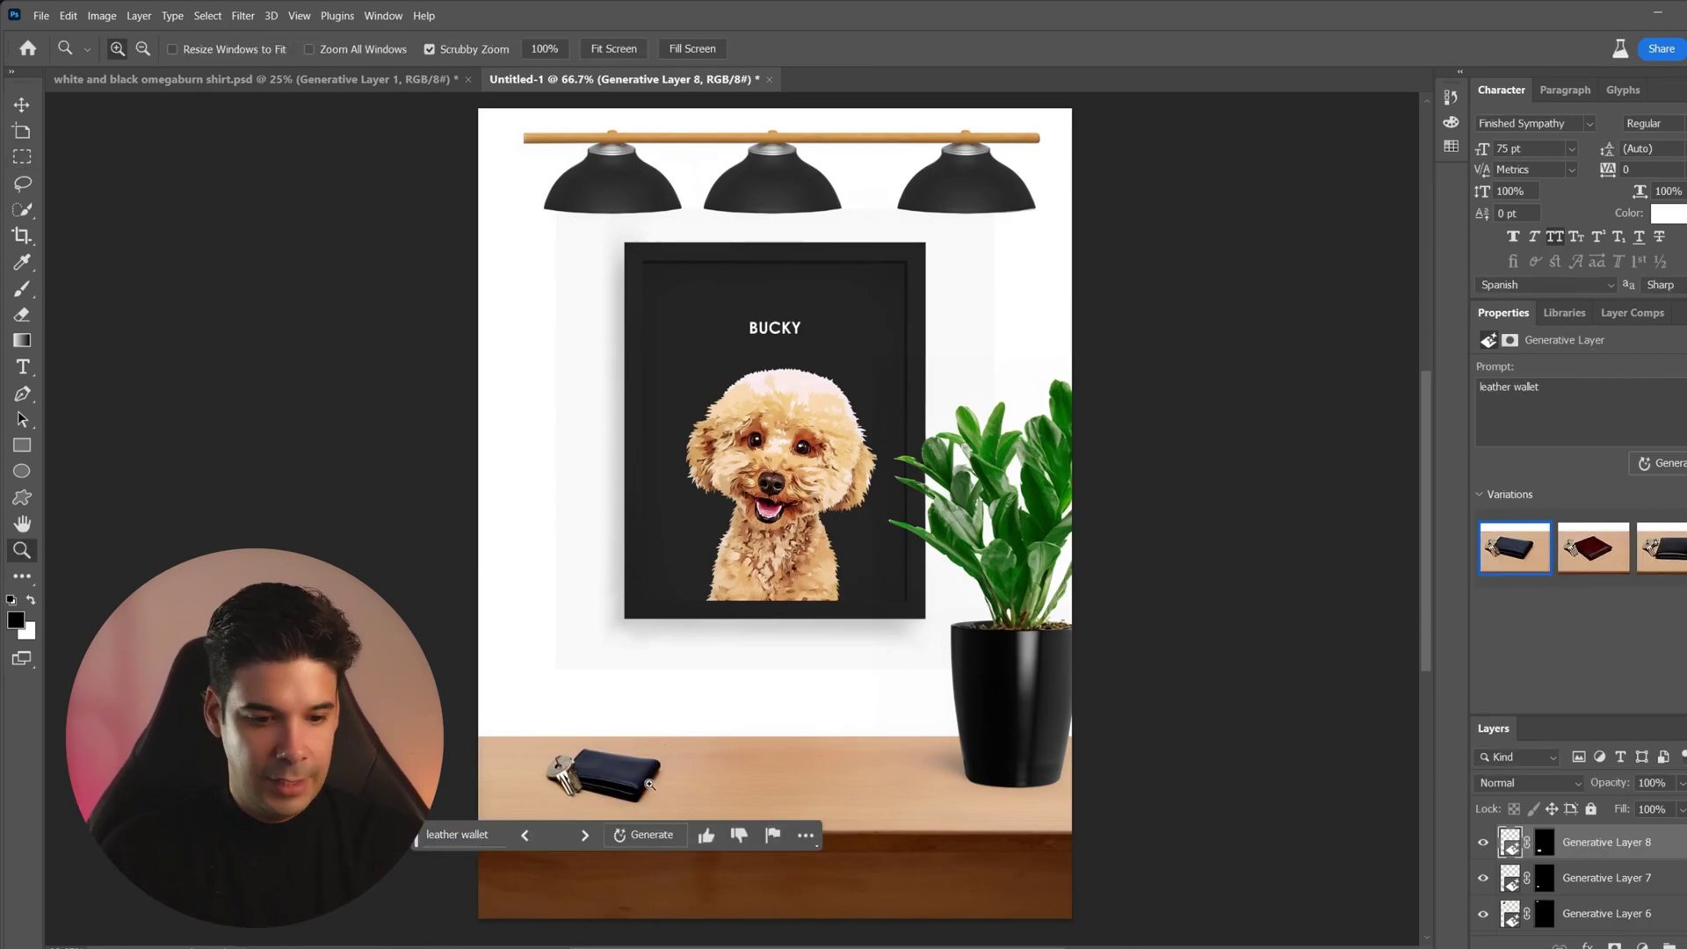
left_click(650, 783)
key("m")
left_click_drag(615, 879, 620, 615)
left_click(648, 594)
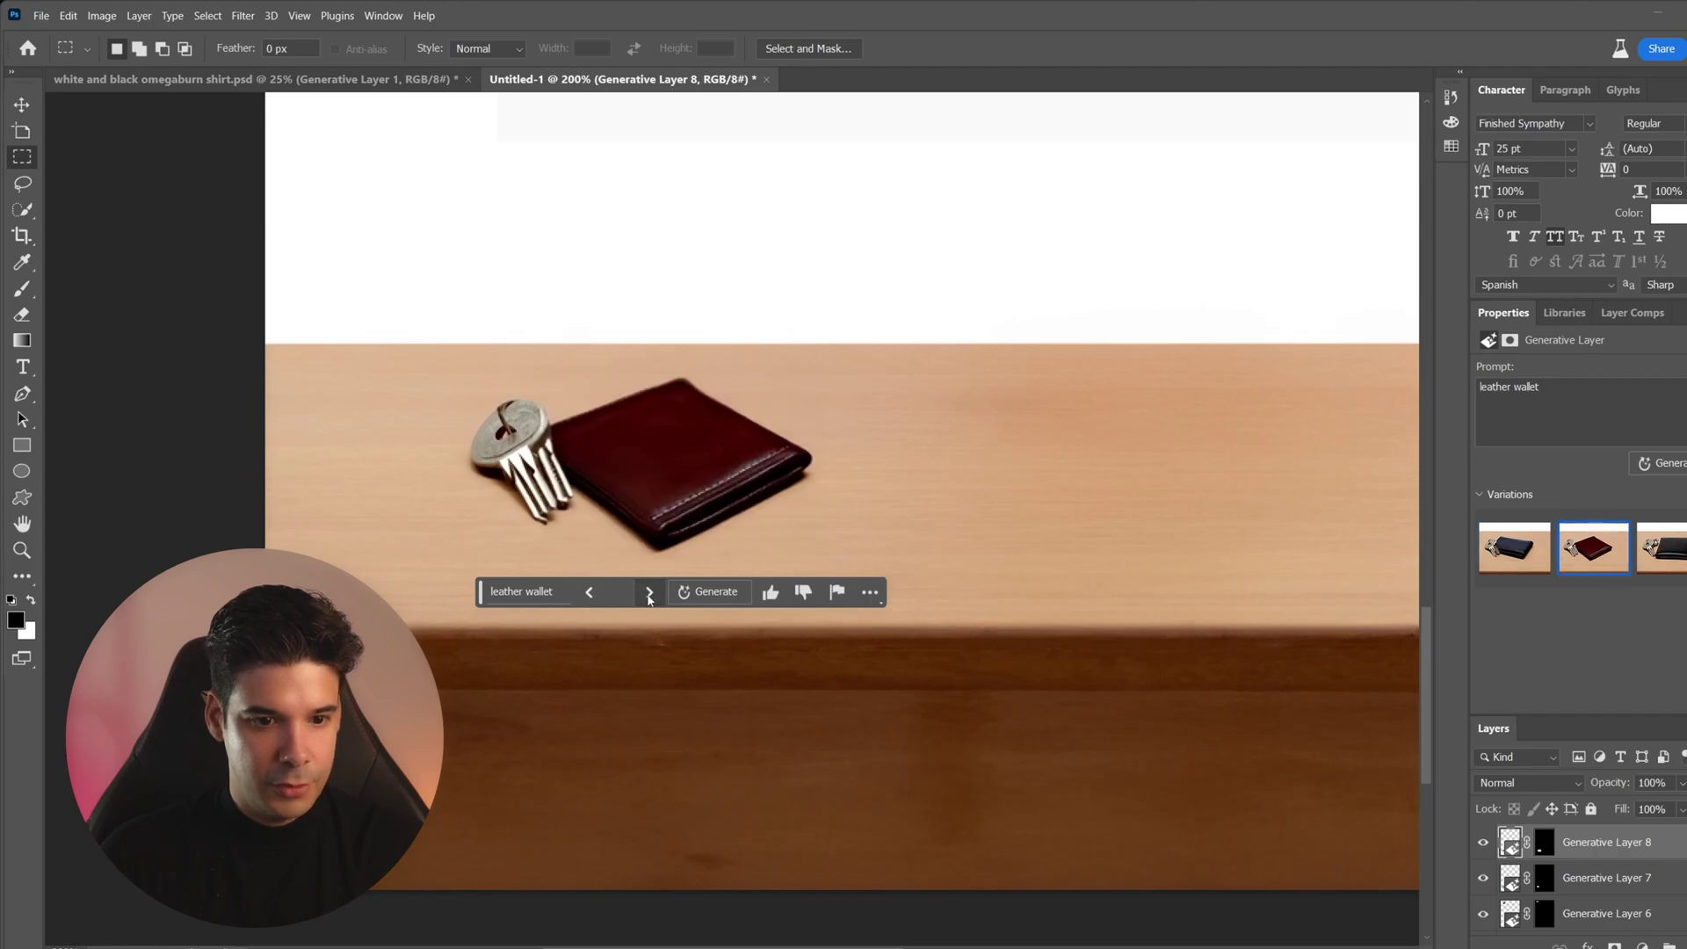
left_click(649, 595)
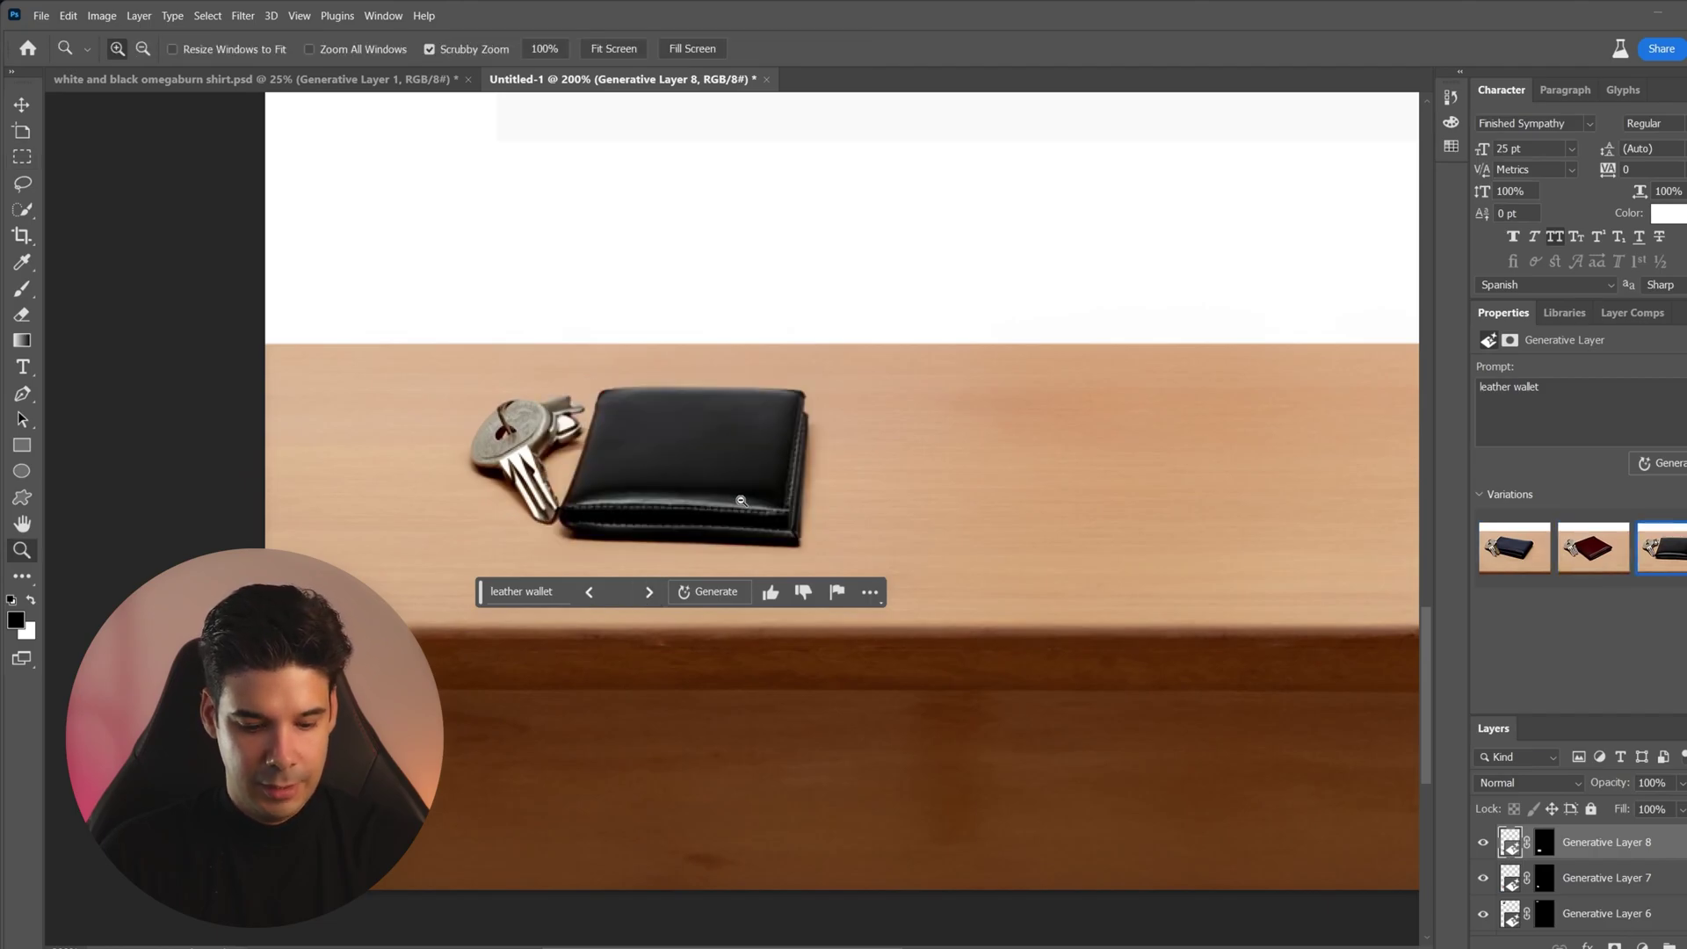
- Keep the navy wallet variation and draw a rectangular marquee around the wallet
scroll(694, 615, "down", 4)
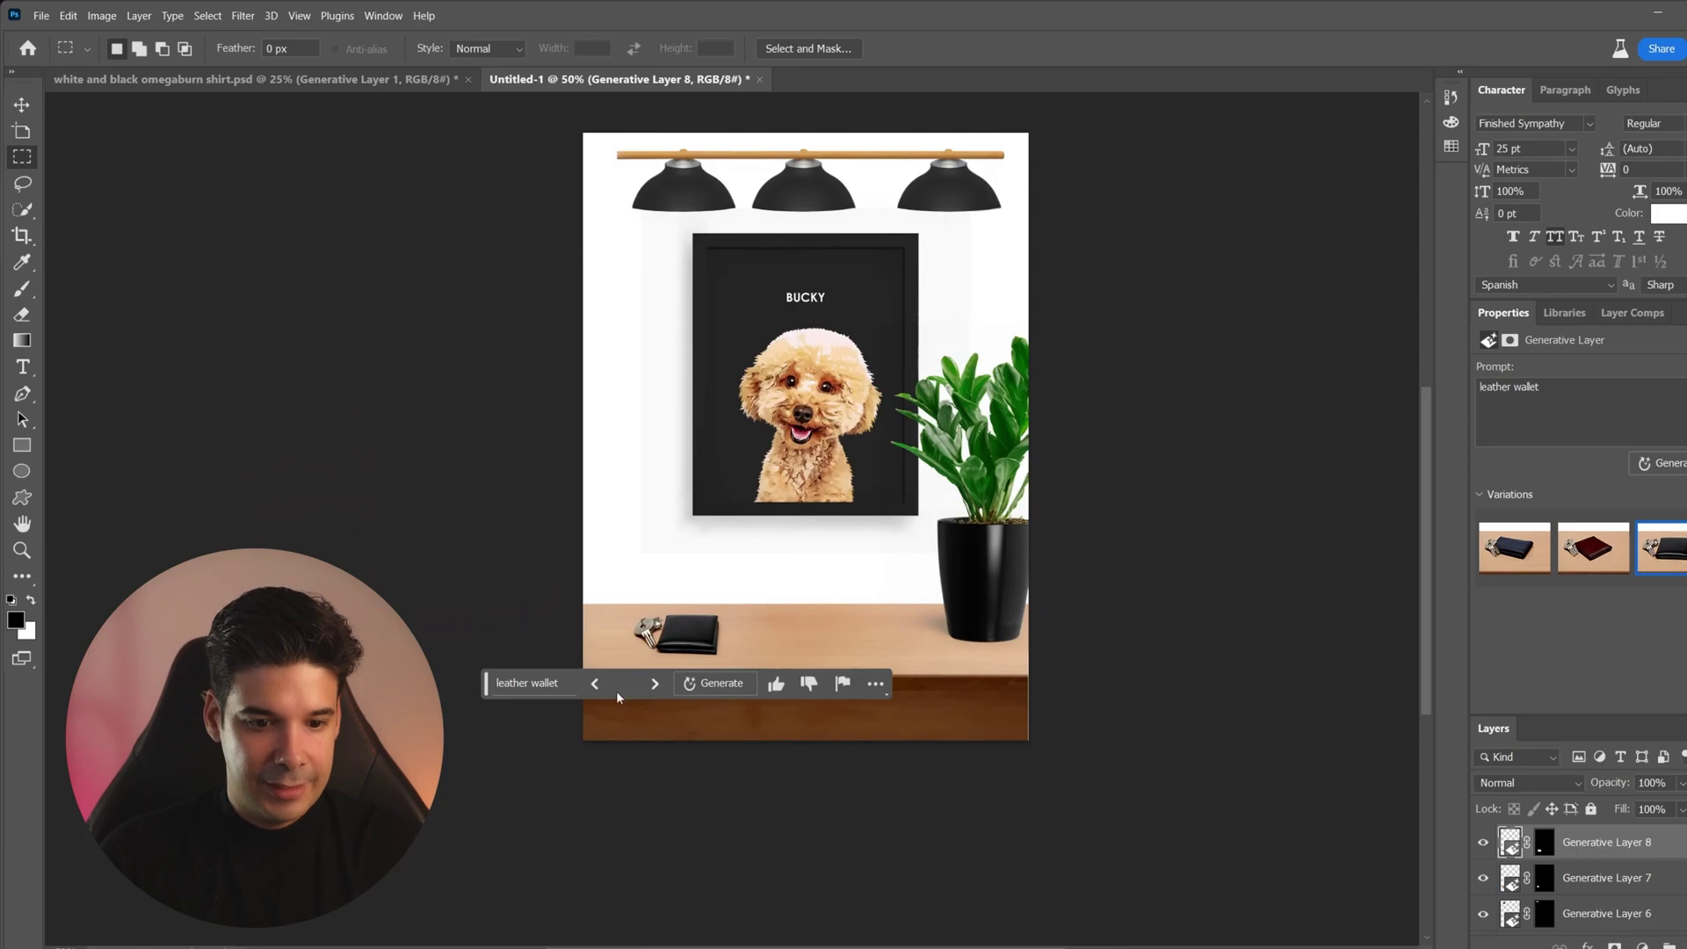
left_click(597, 685)
left_click(598, 686)
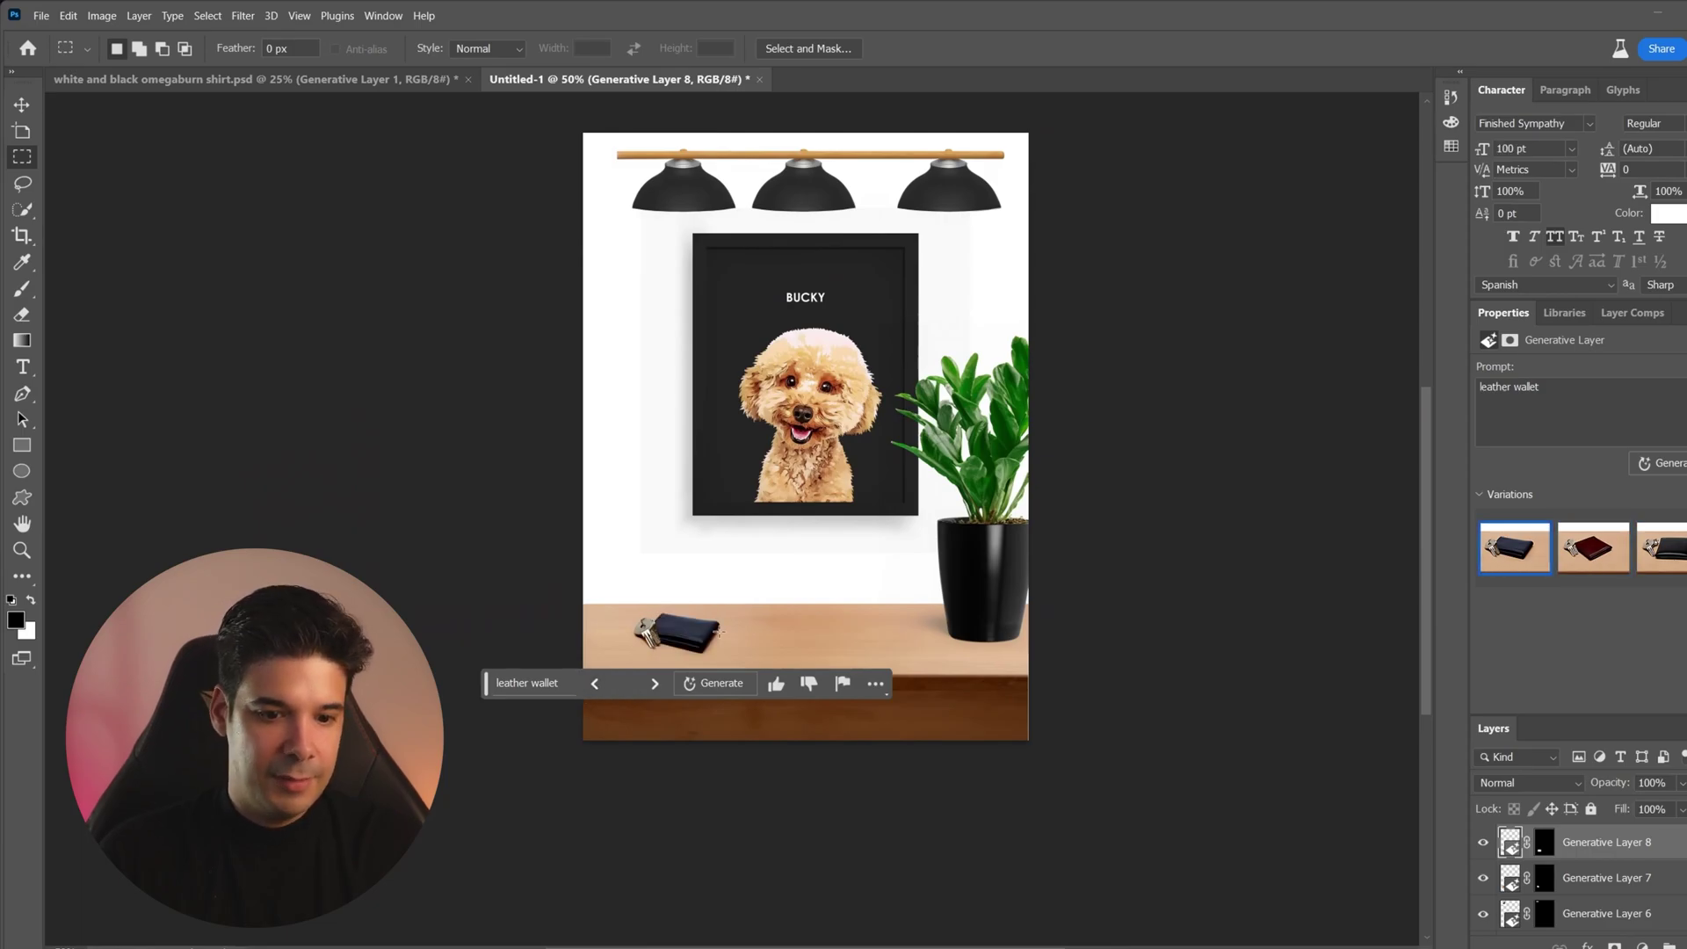
scroll(694, 635, "up", 2)
scroll(700, 643, "up", 1)
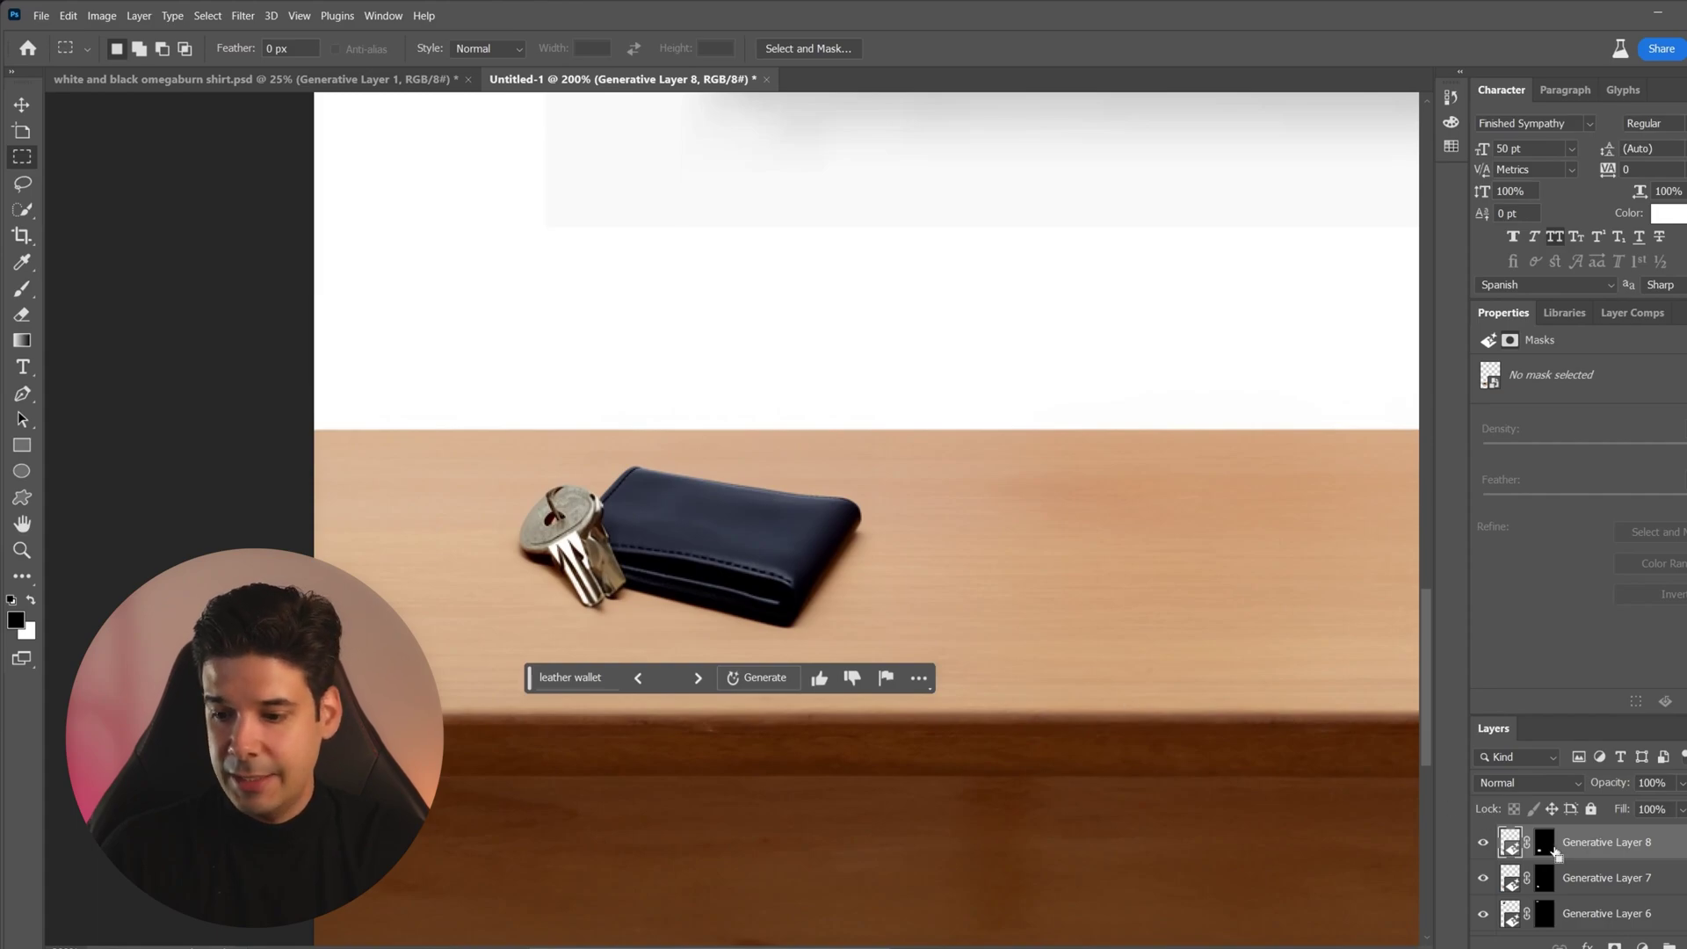
left_click_drag(876, 651, 585, 452)
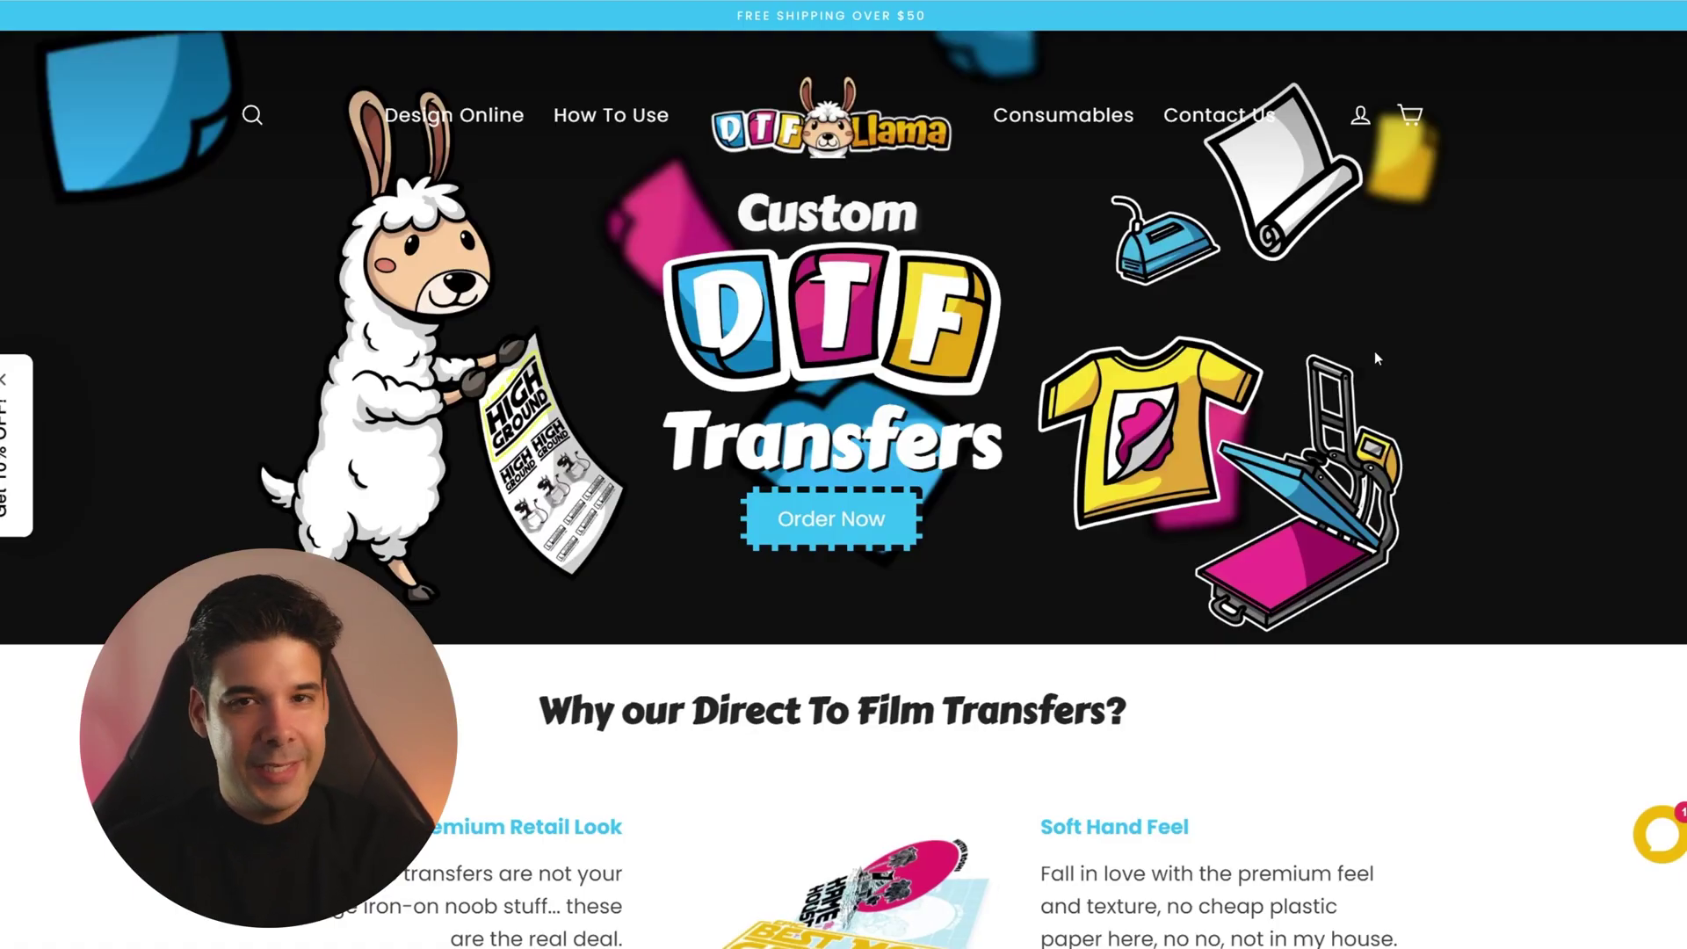
scroll(1589, 290, "down", 6)
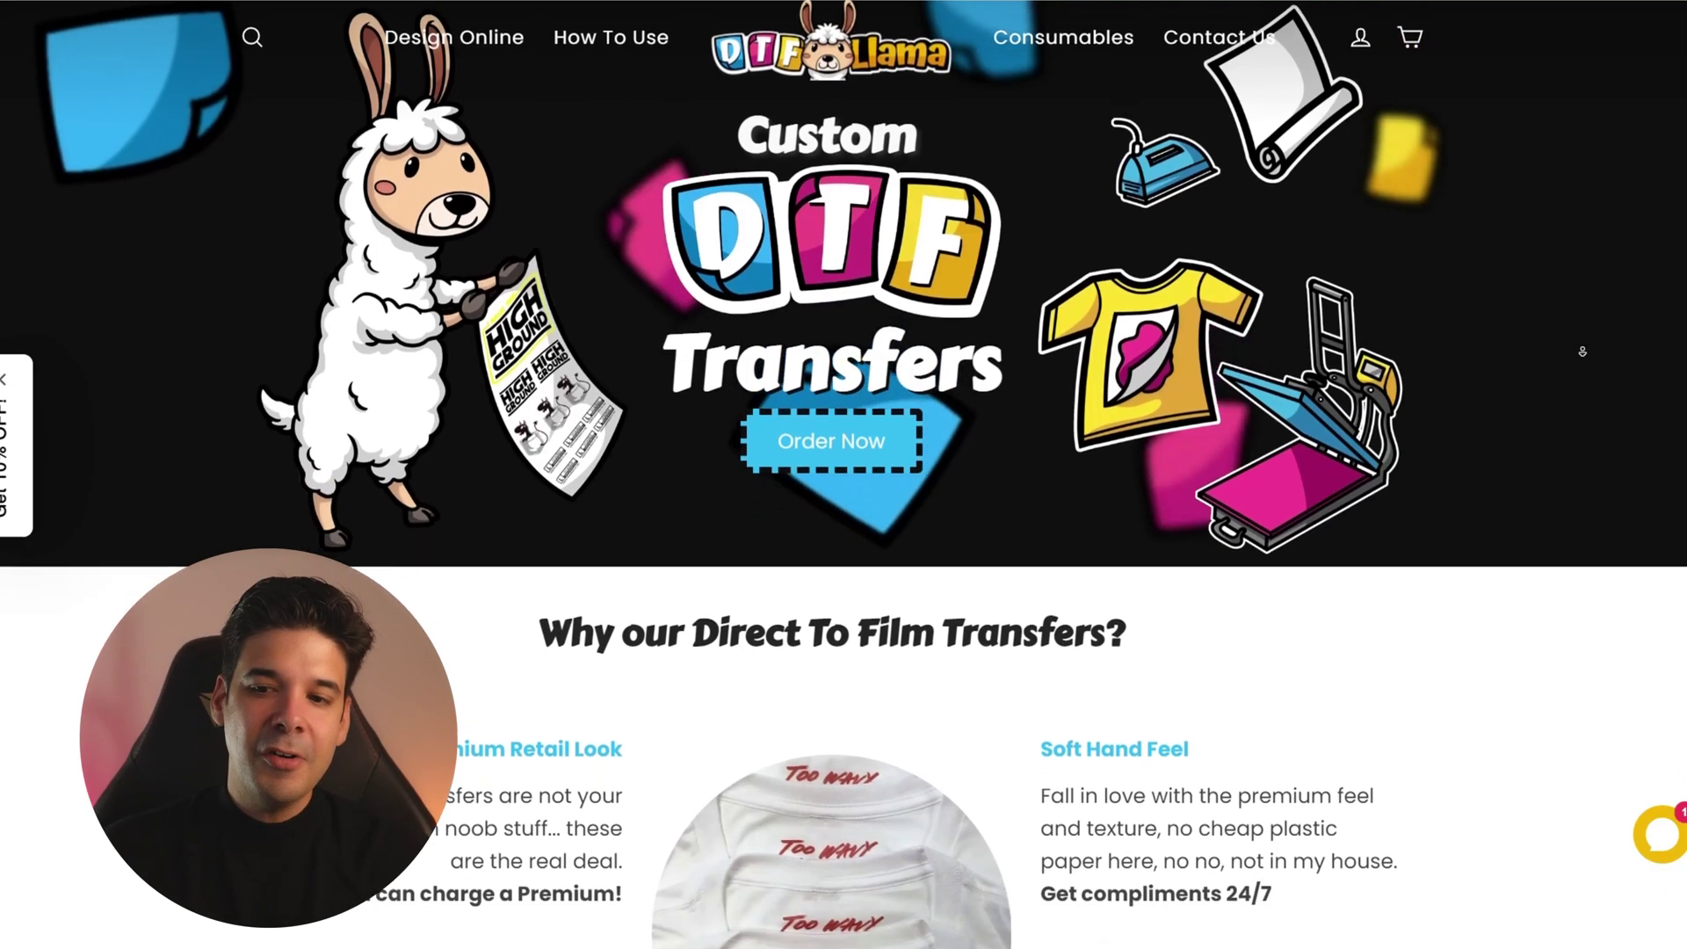
scroll(1585, 357, "down", 10)
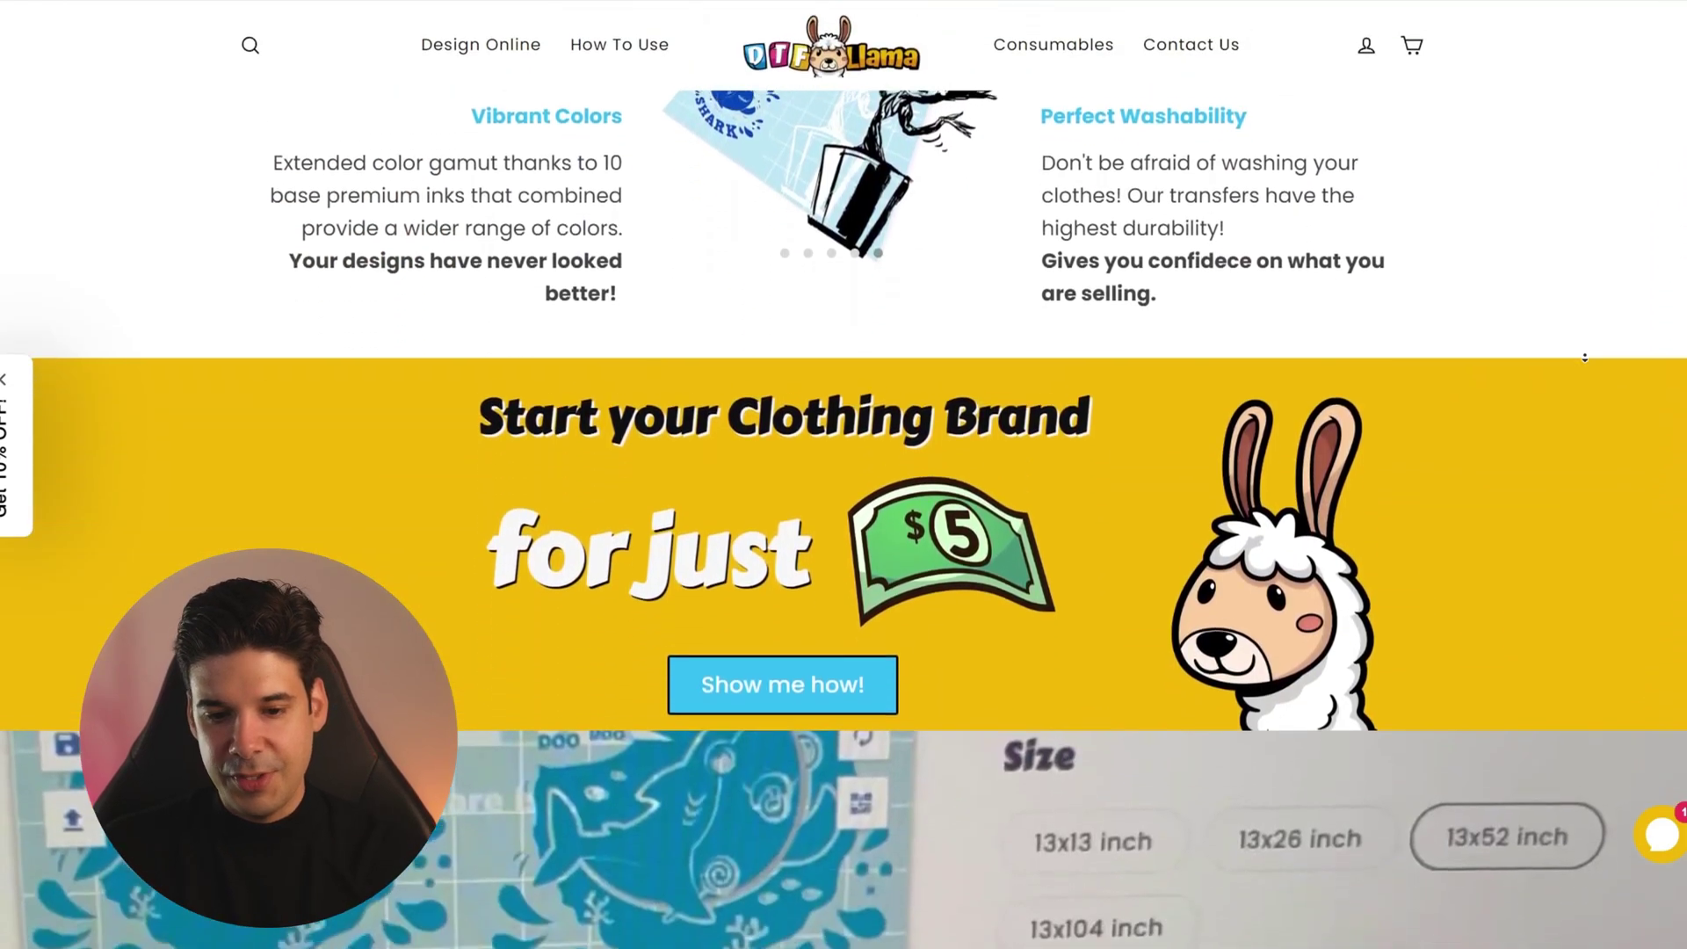
scroll(1586, 358, "down", 10)
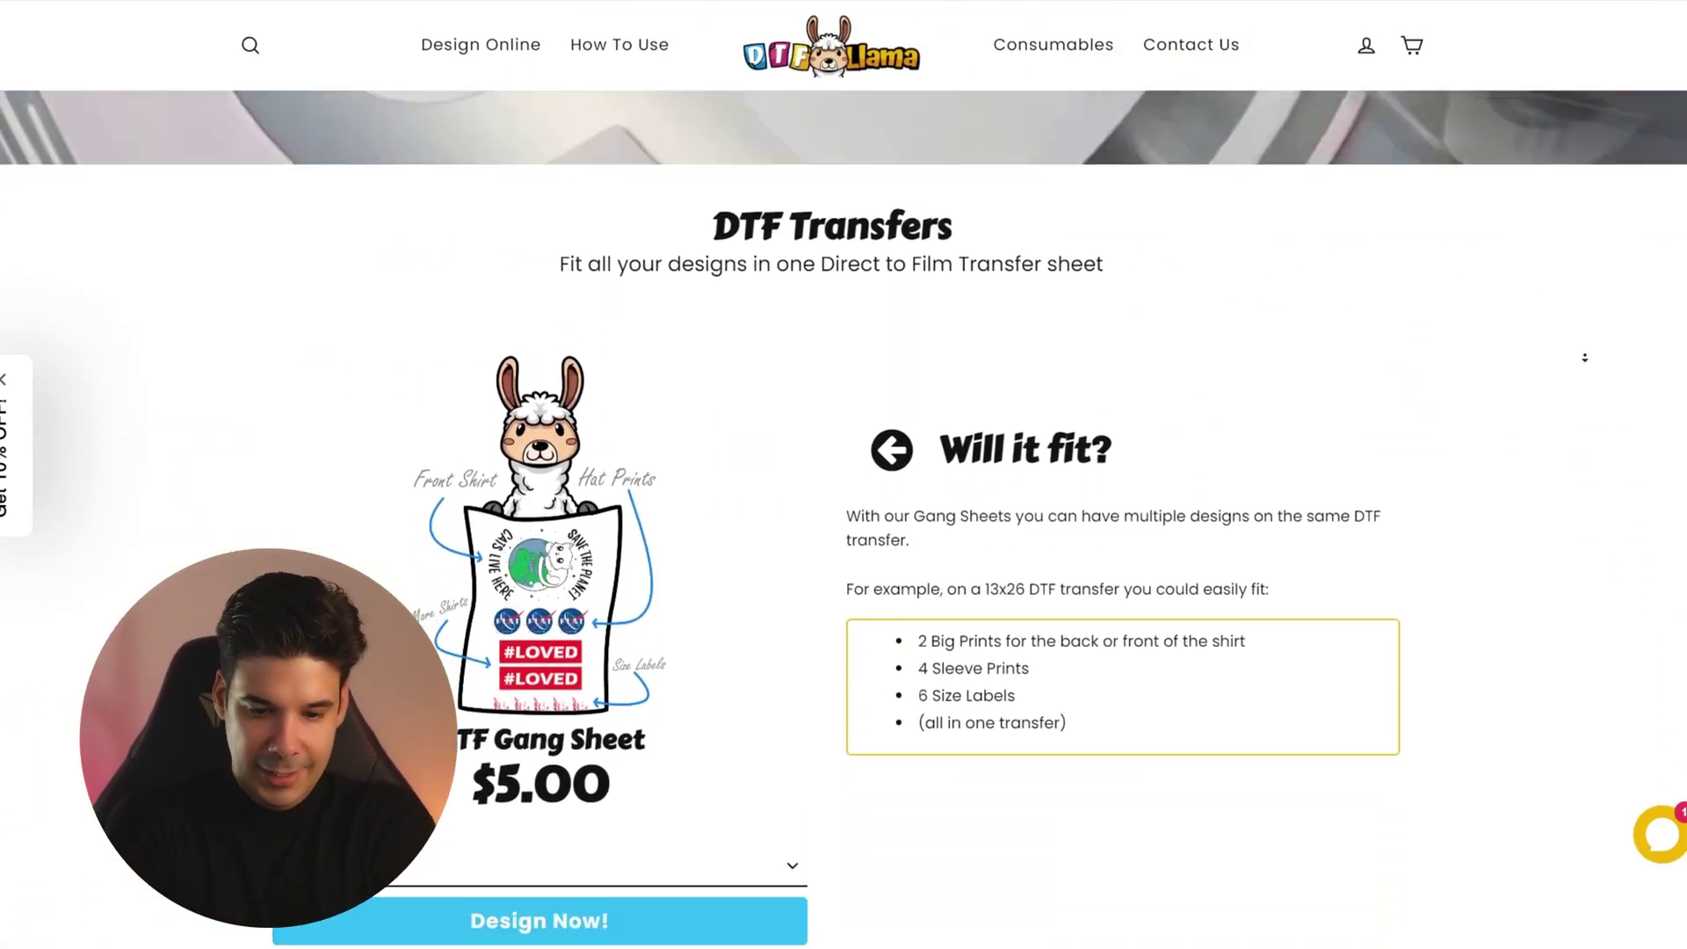
scroll(1586, 358, "down", 8)
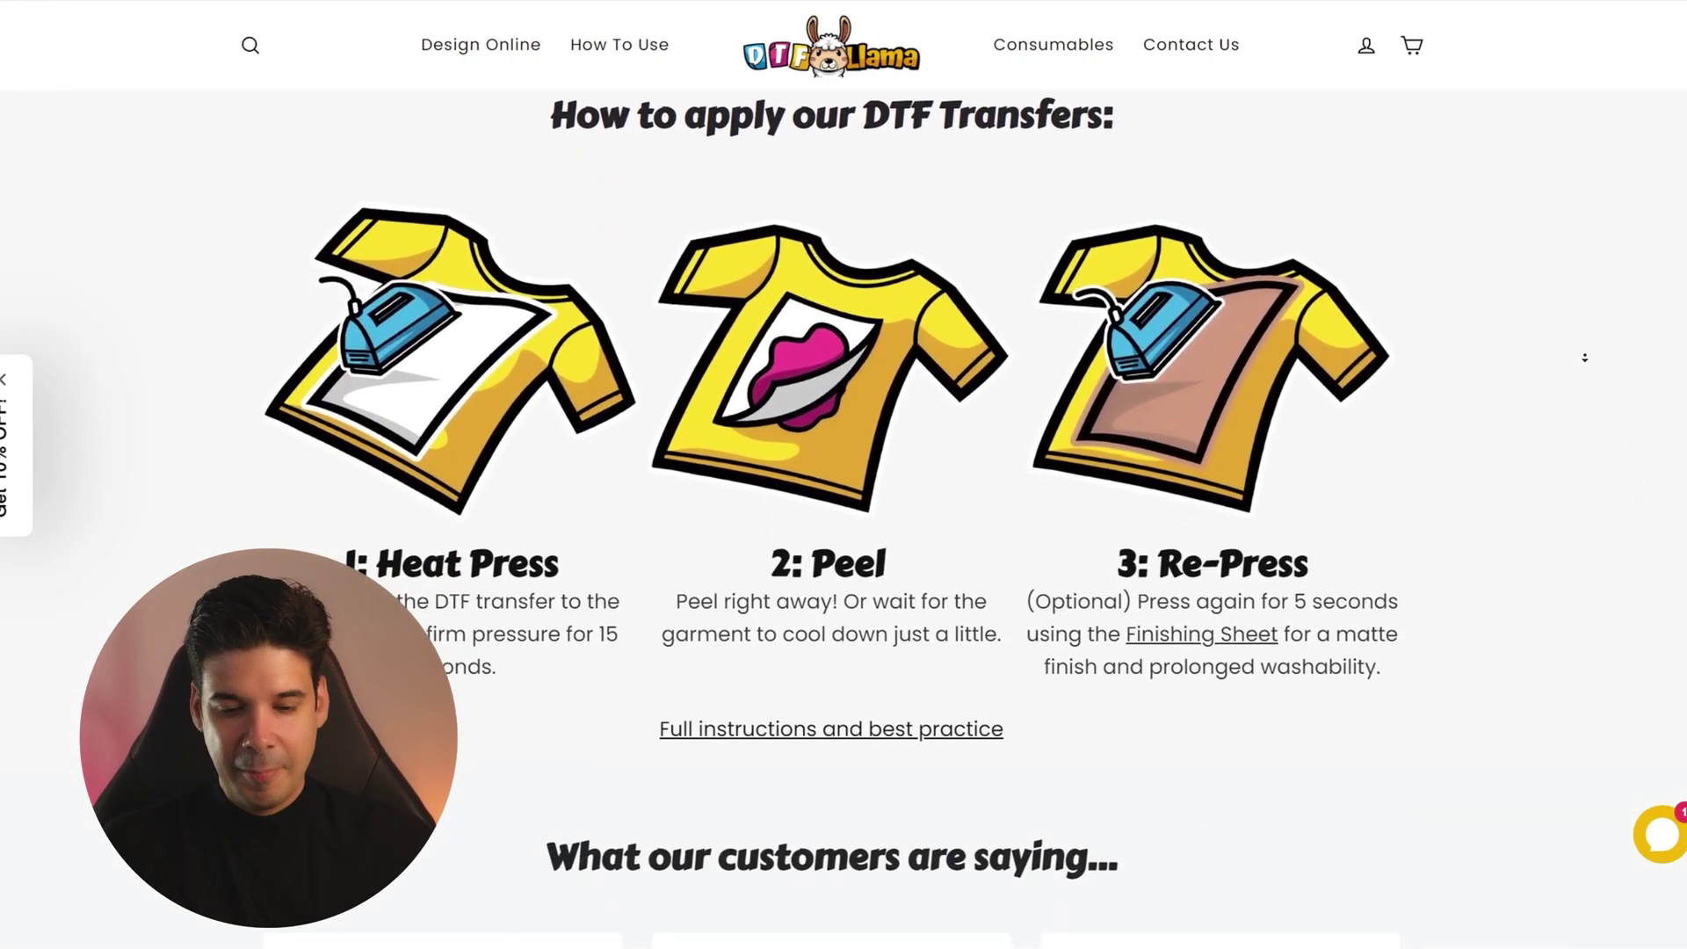
scroll(1569, 743, "up", 3)
scroll(1568, 744, "up", 3)
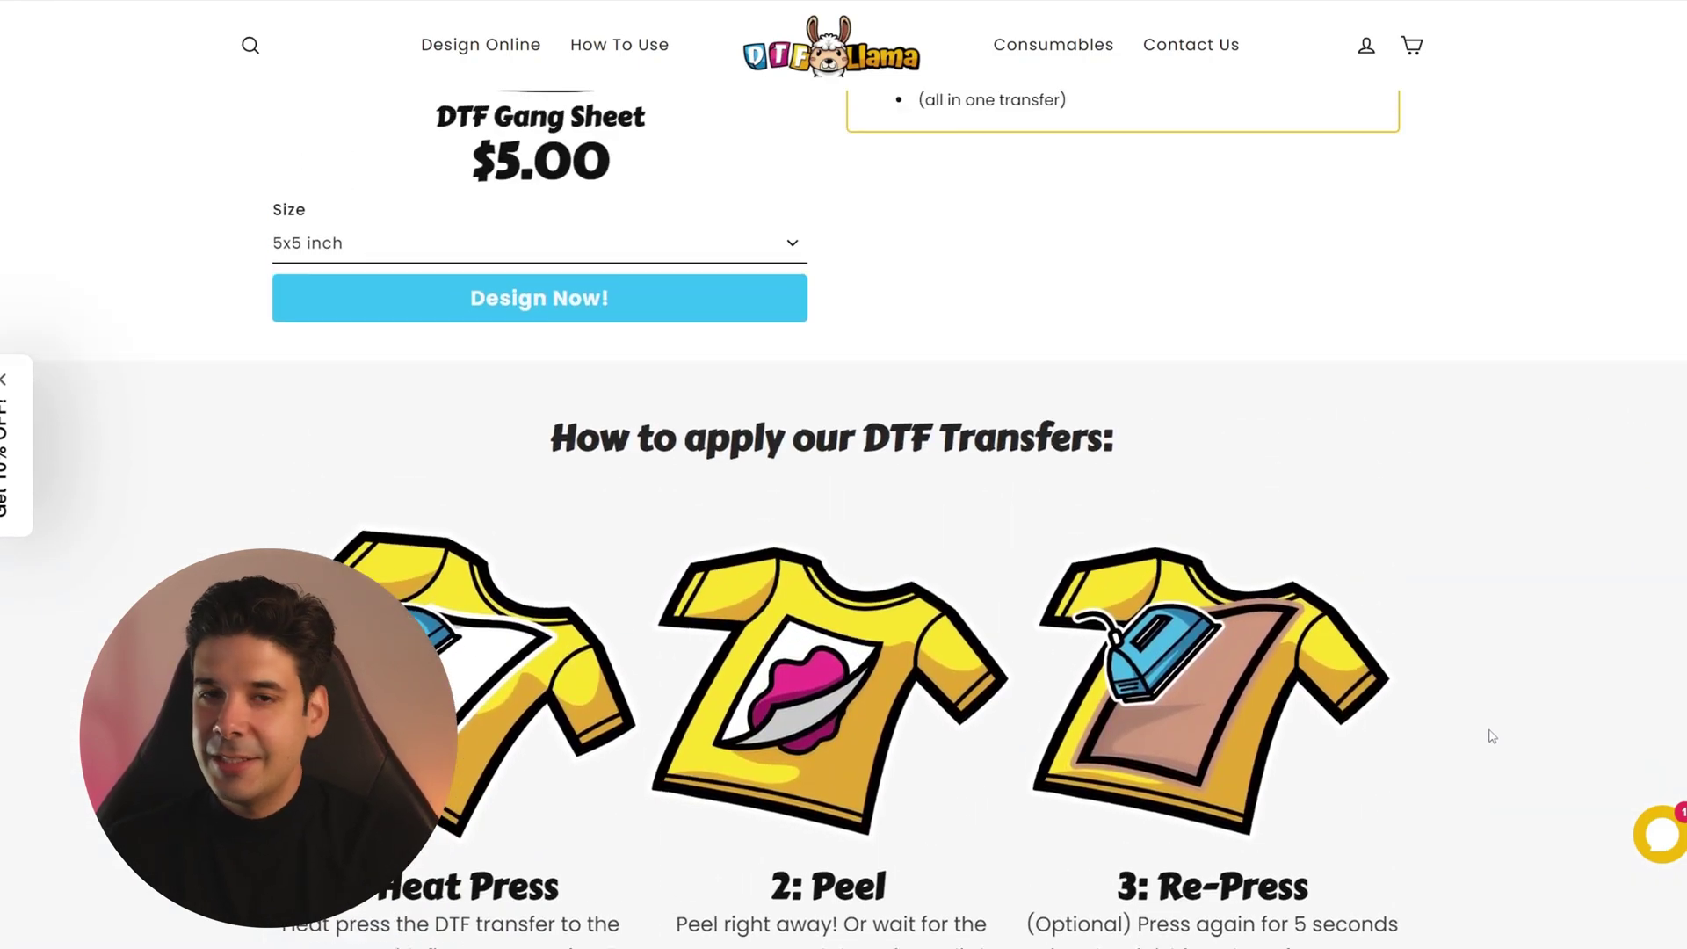
scroll(965, 634, "up", 20)
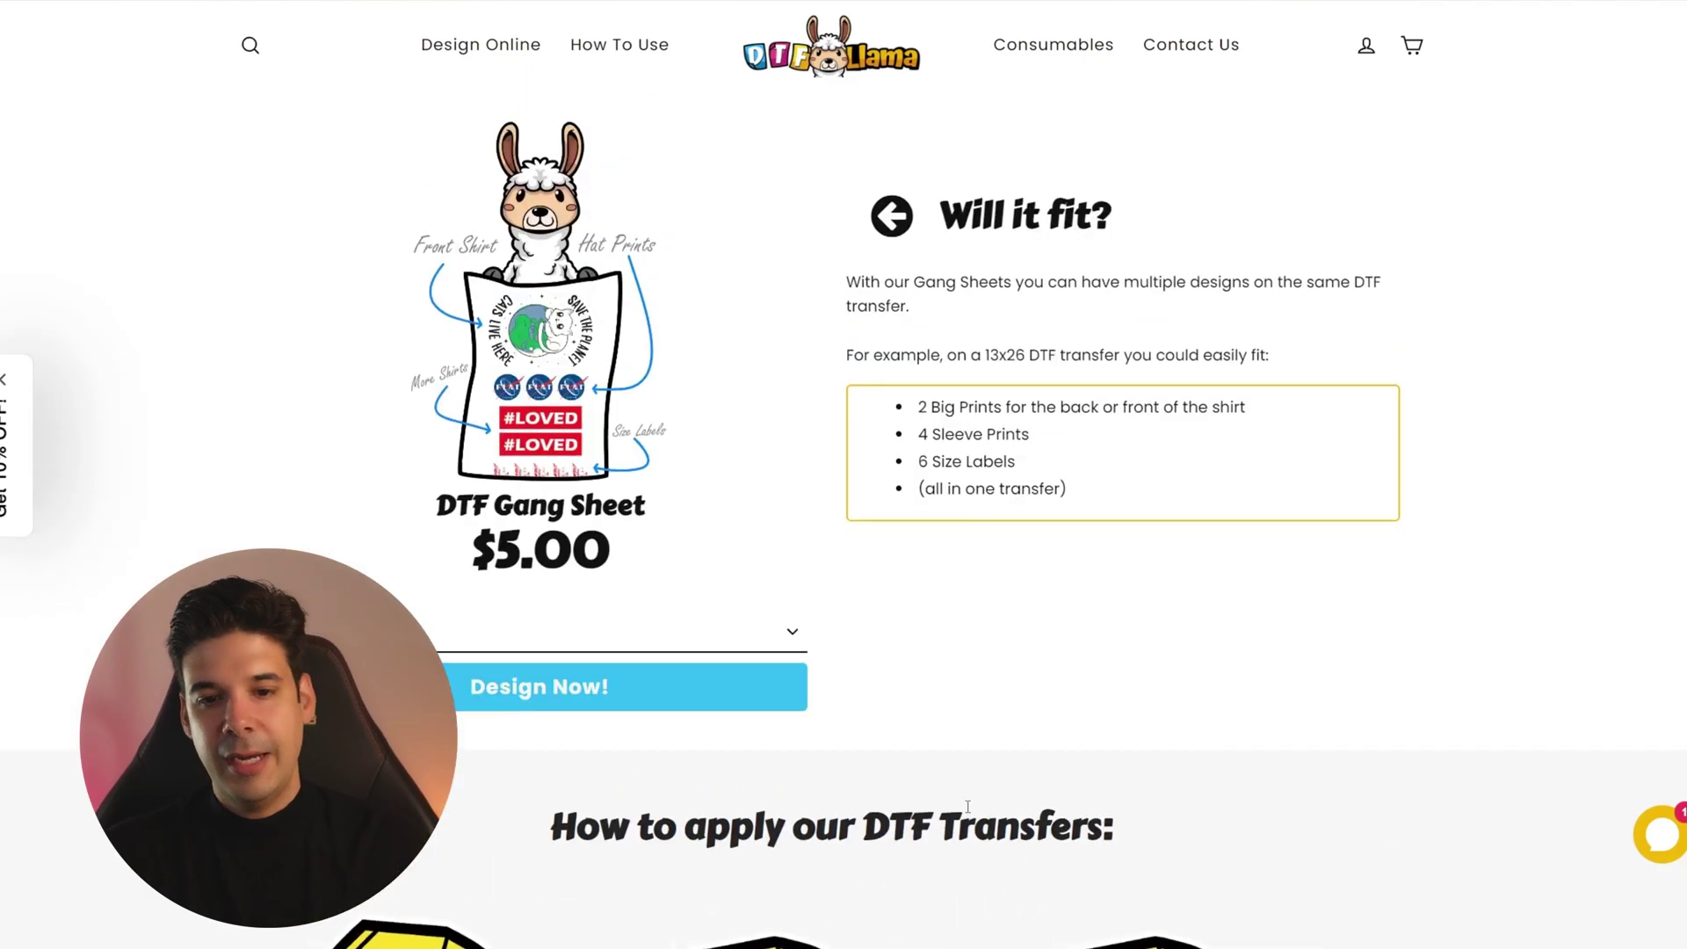
scroll(757, 664, "up", 8)
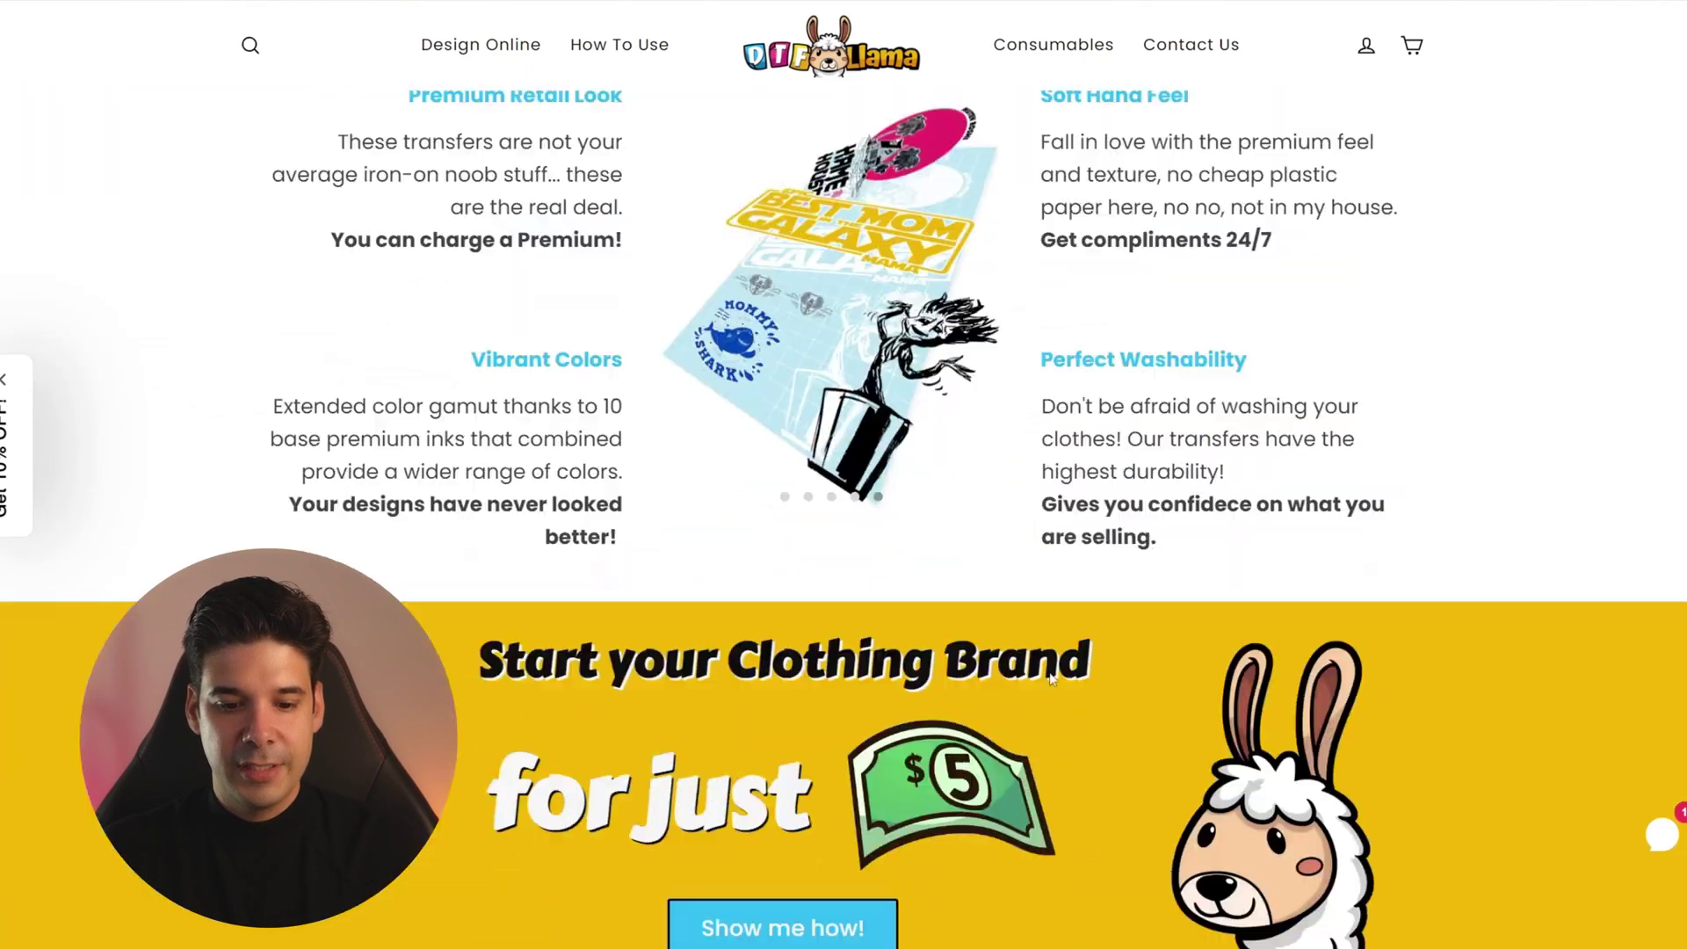
scroll(979, 573, "down", 3)
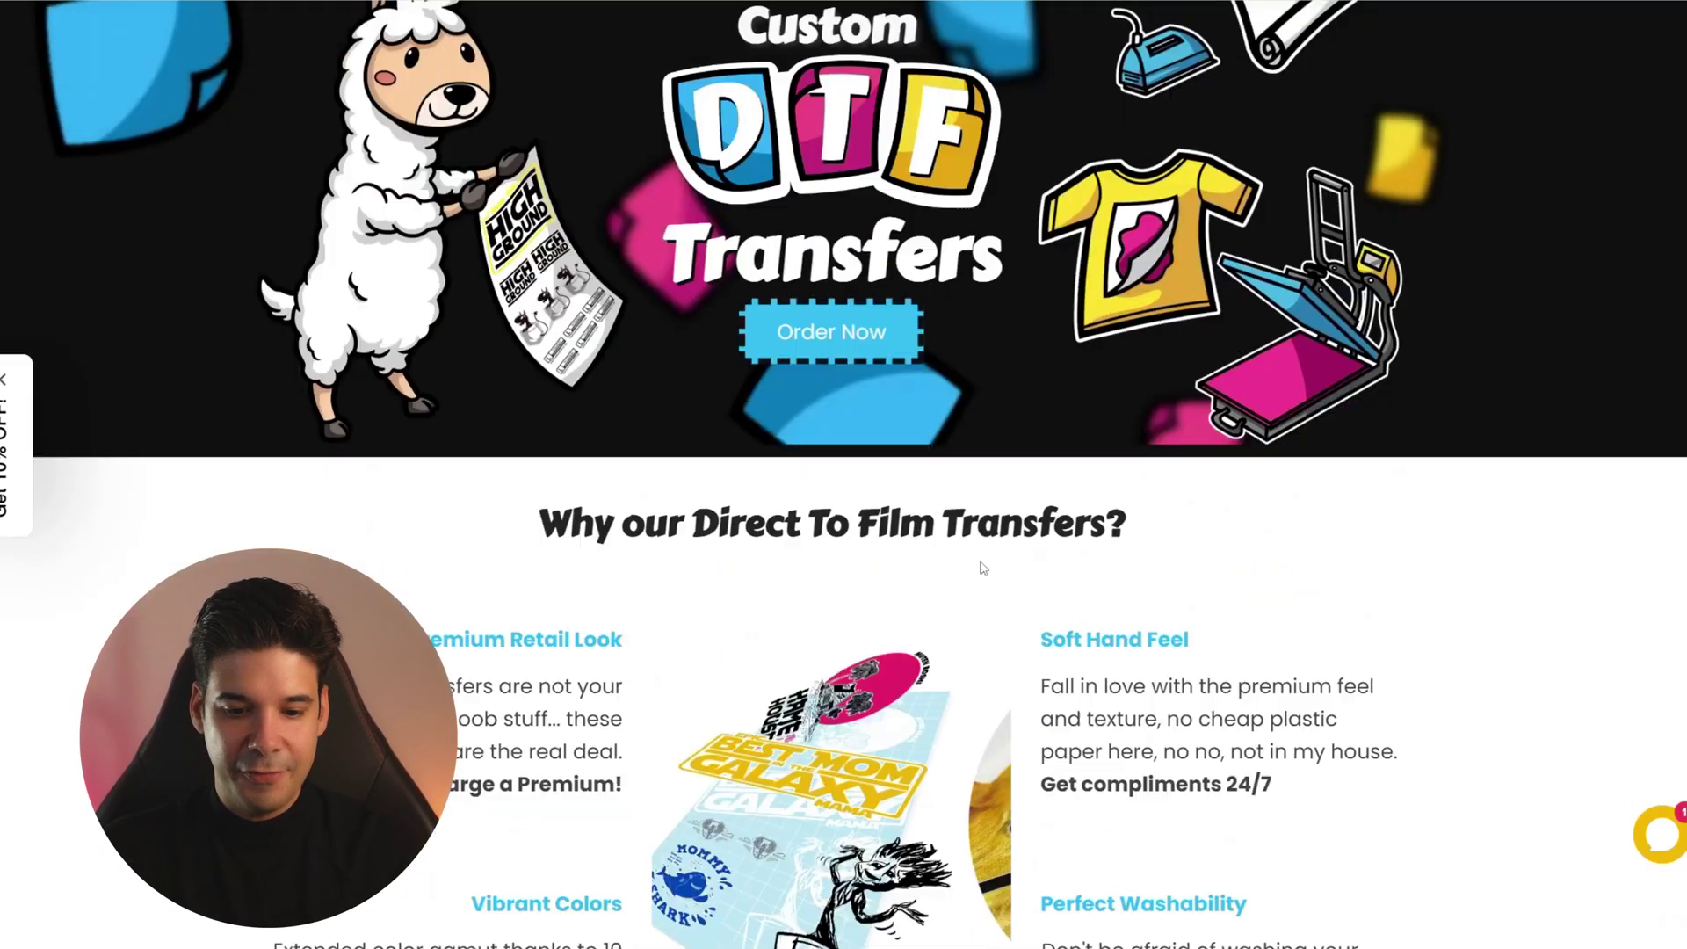
scroll(878, 636, "up", 3)
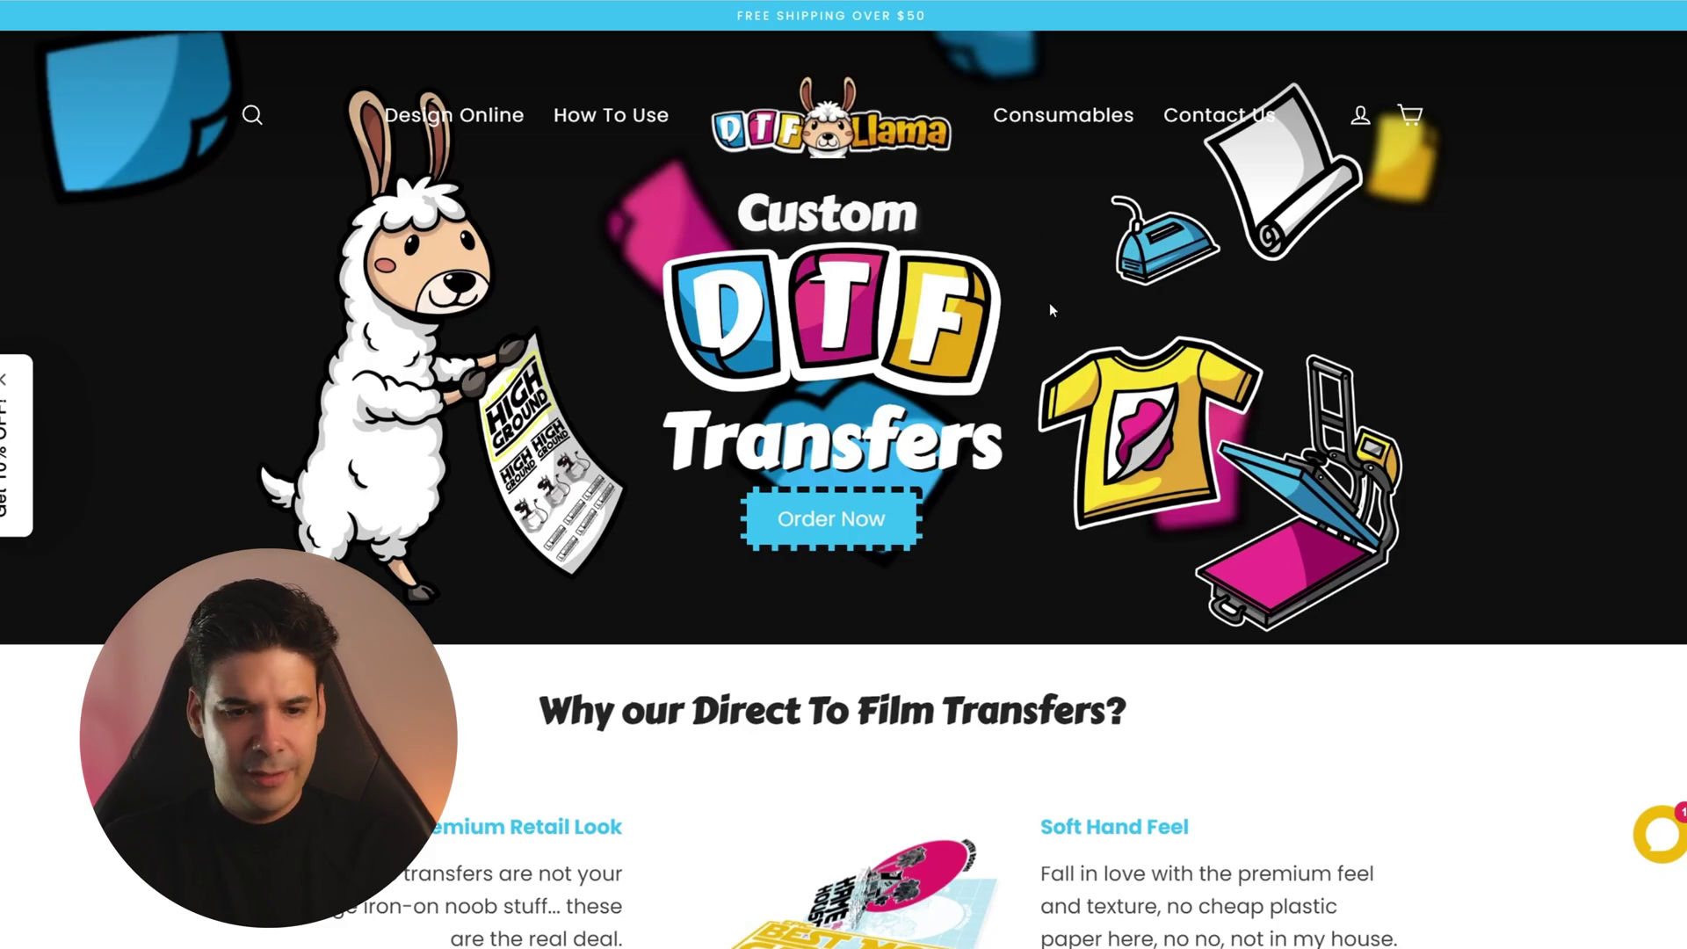
scroll(1392, 383, "down", 2)
scroll(799, 404, "up", 2)
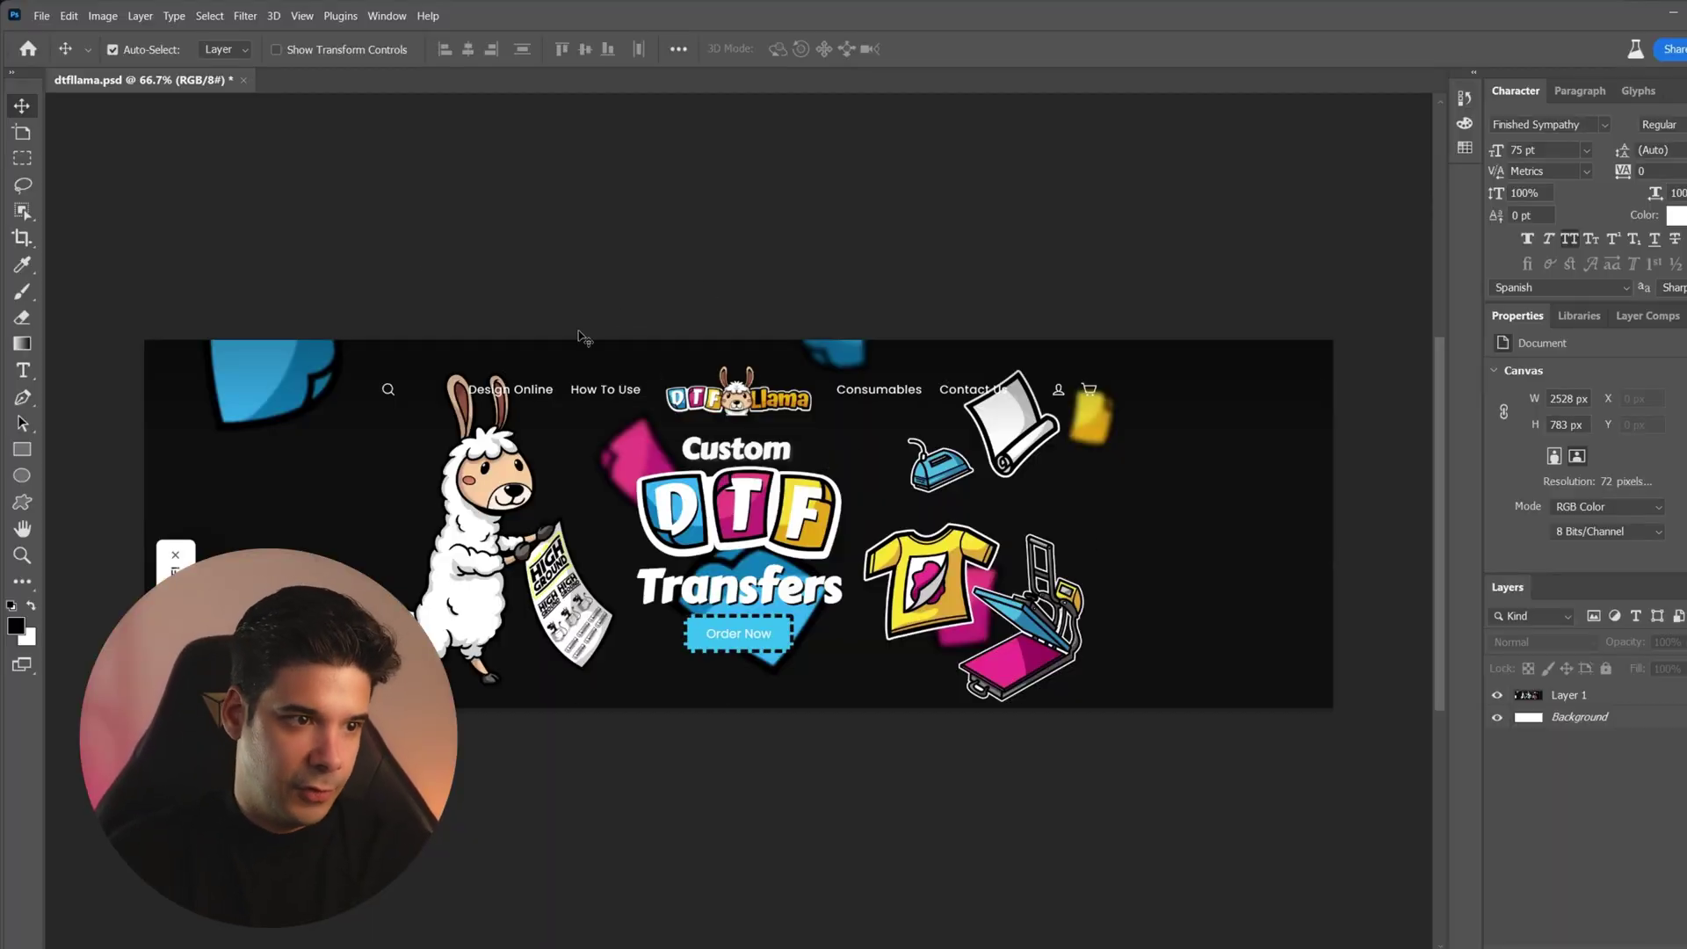
- Marquee the banner's right side and generative-fill it with 't-shirt'
left_click(22, 158)
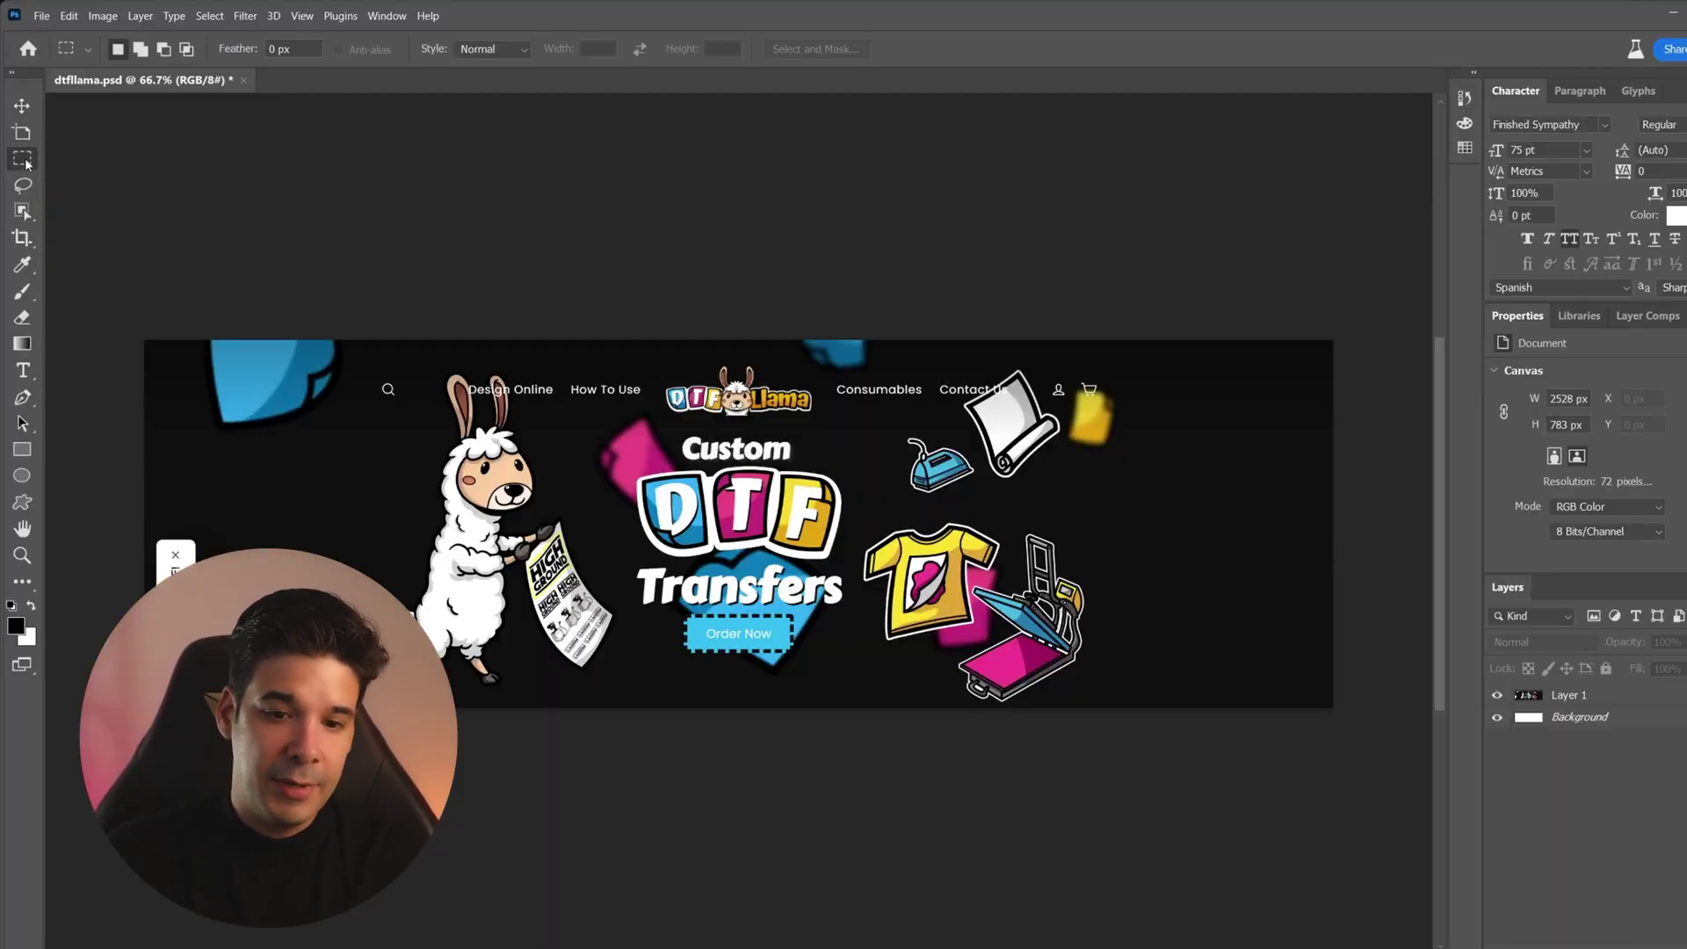
left_click_drag(1279, 327, 853, 753)
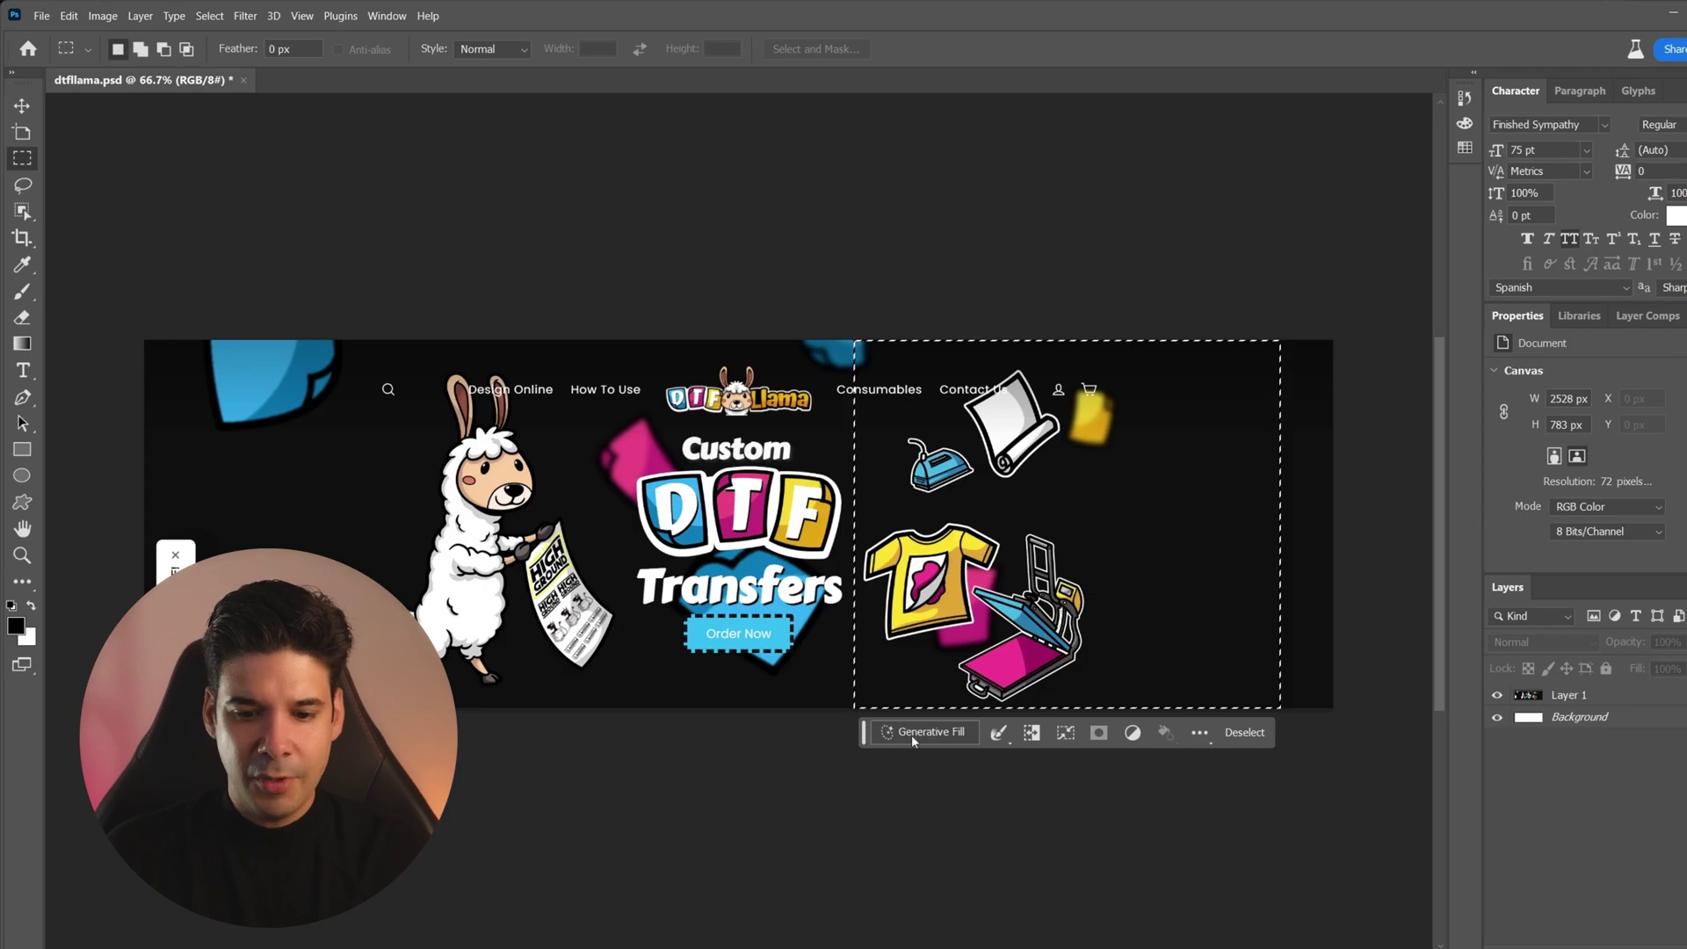
left_click(892, 731)
type("t-shirt")
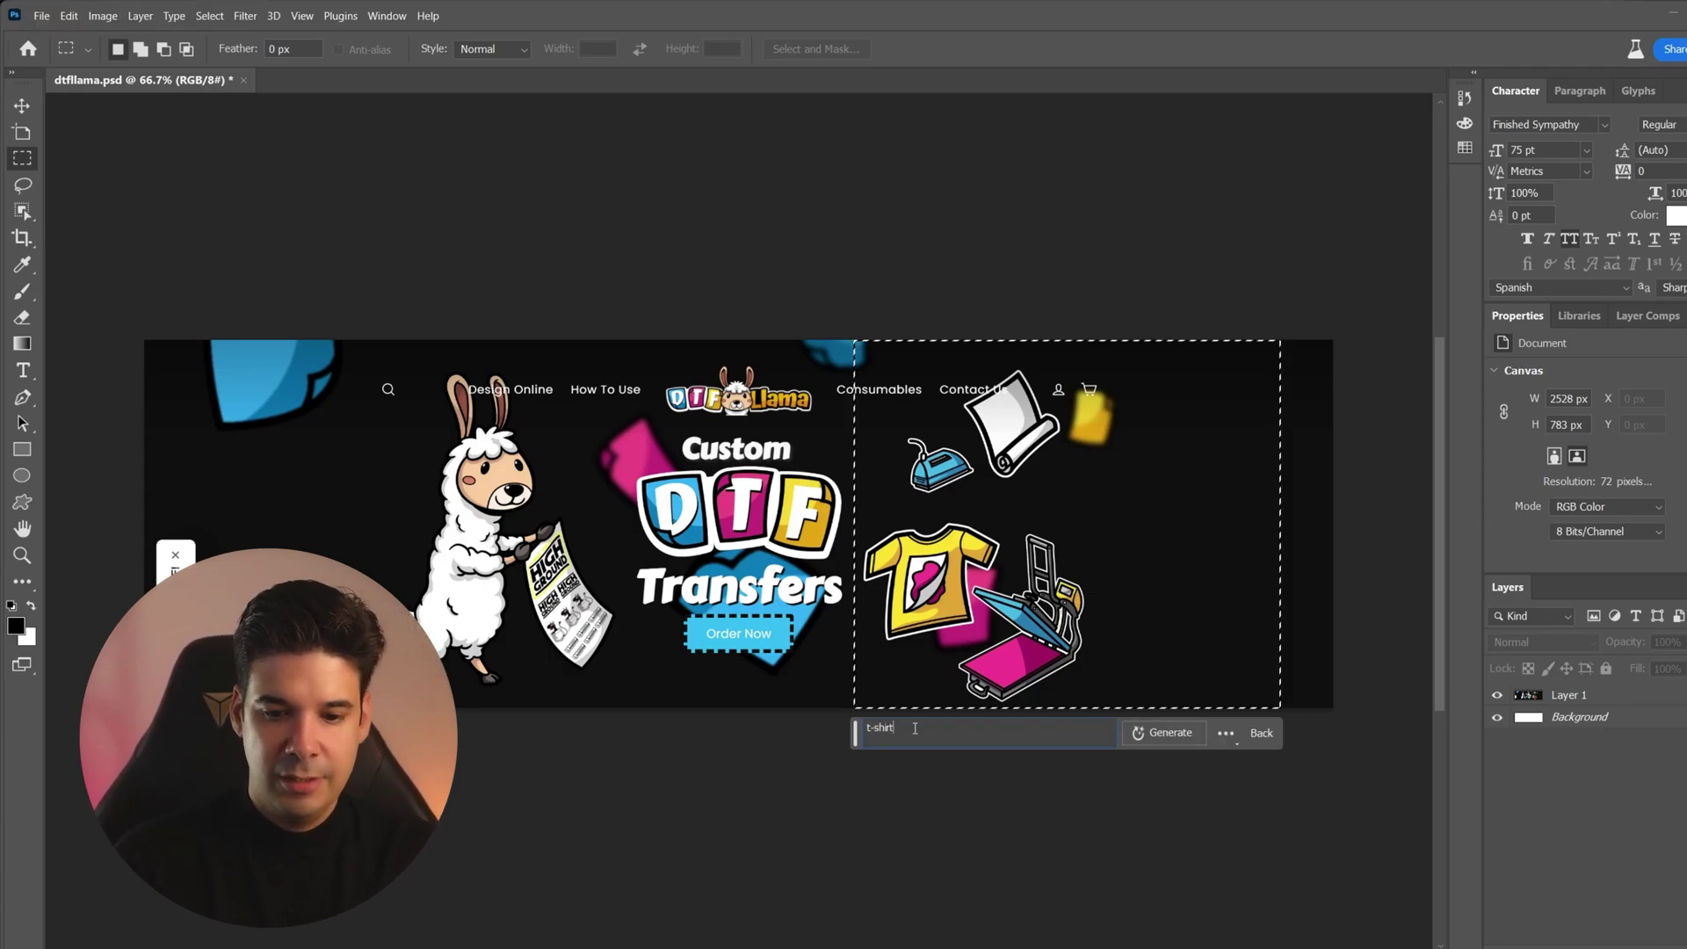
key("Return")
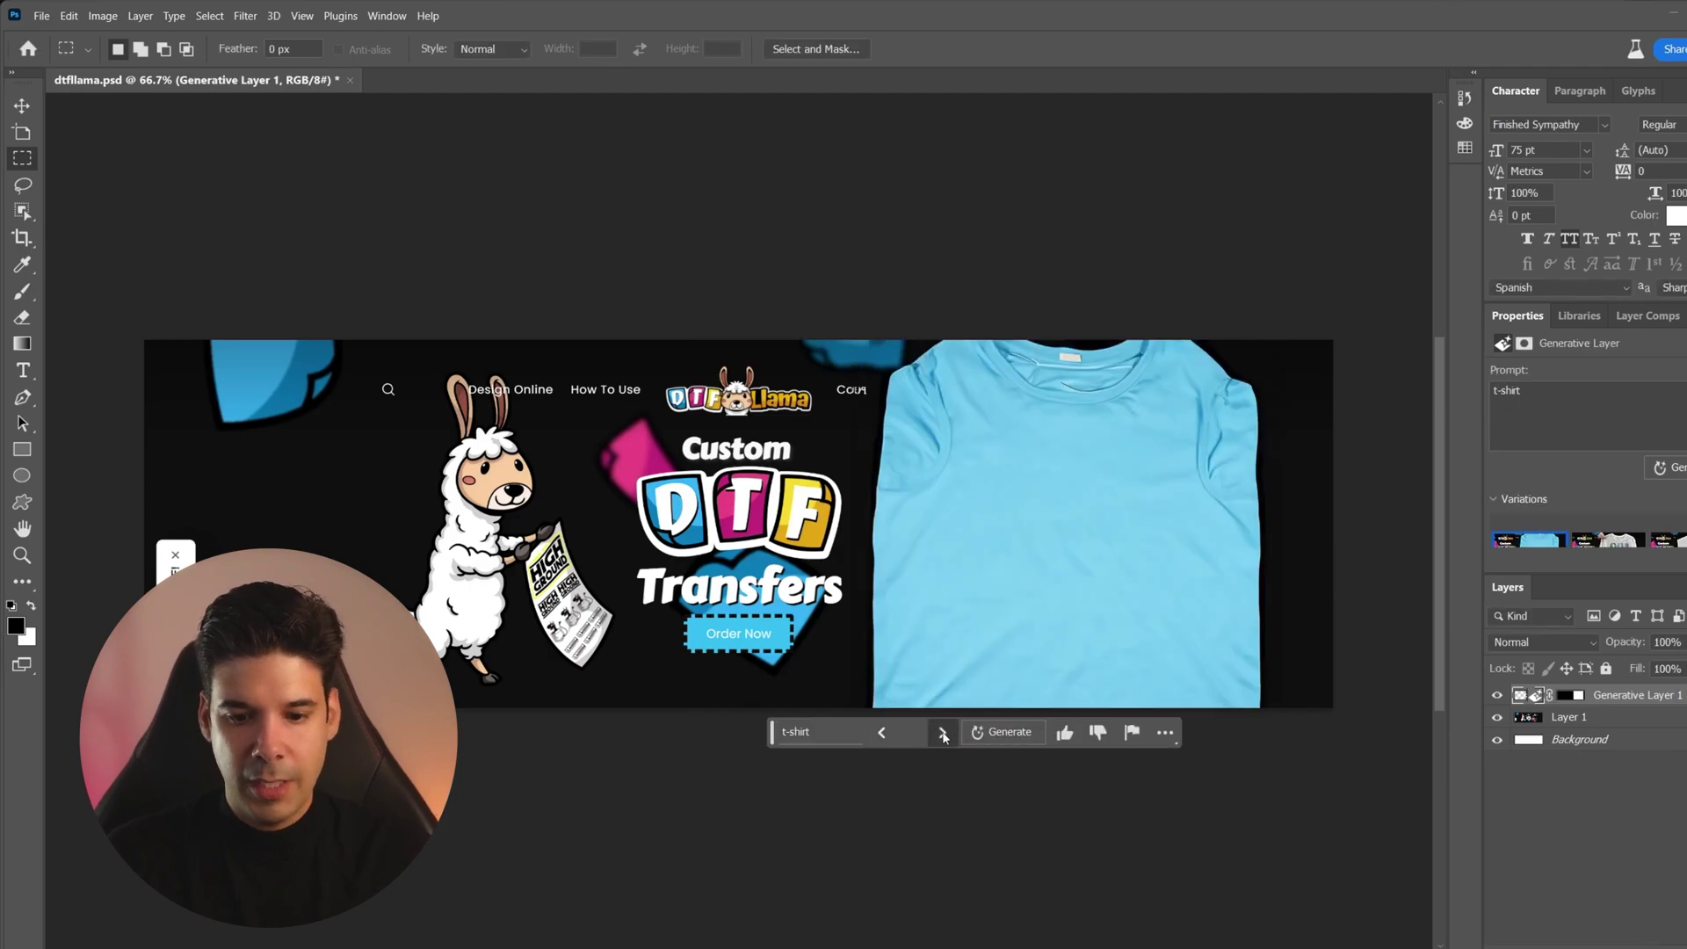
- Browse the t-shirt variations, pick the white green-print shirt, then generate a fresh set
left_click(942, 733)
left_click(943, 733)
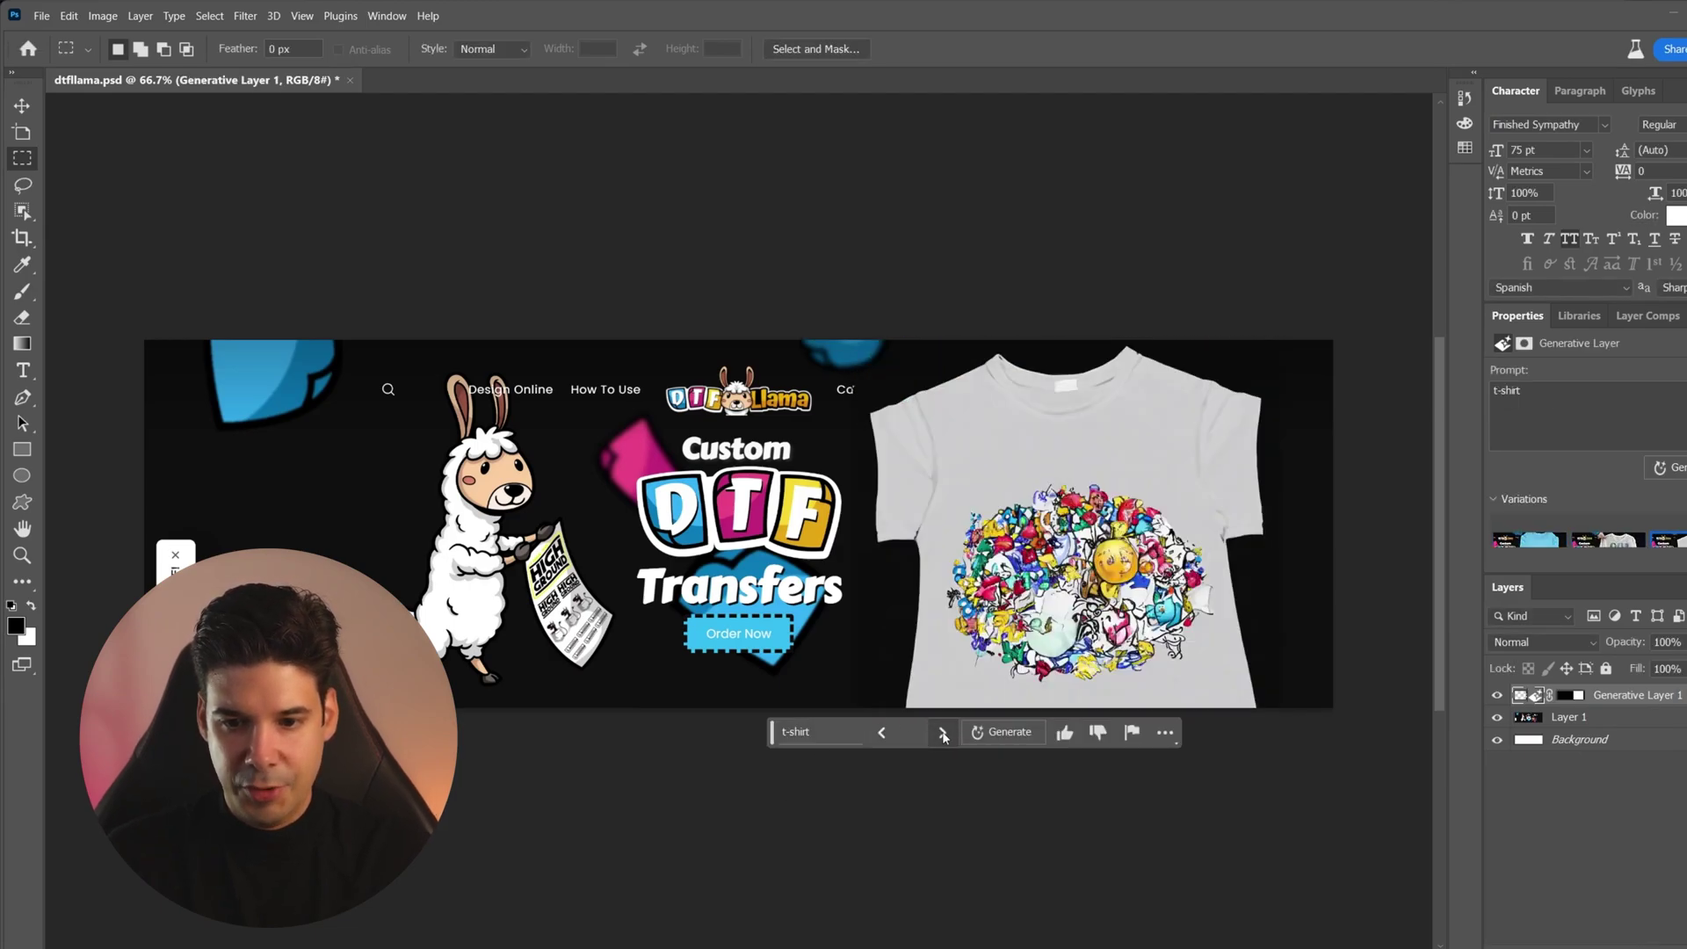
left_click(882, 733)
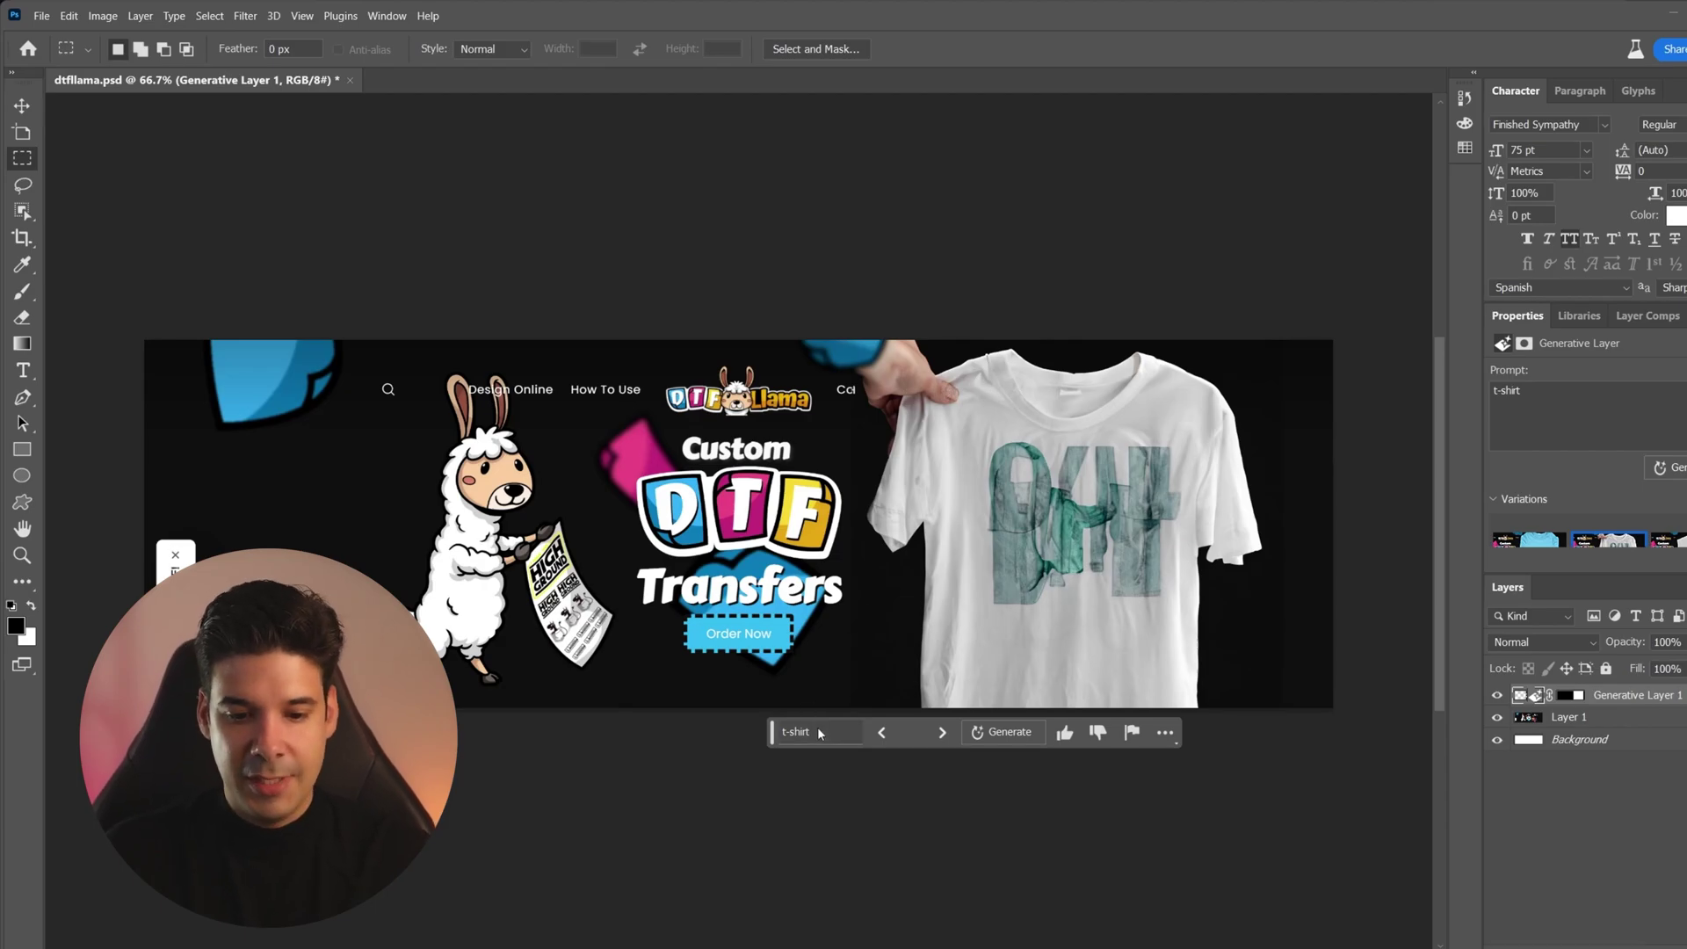
left_click(1006, 733)
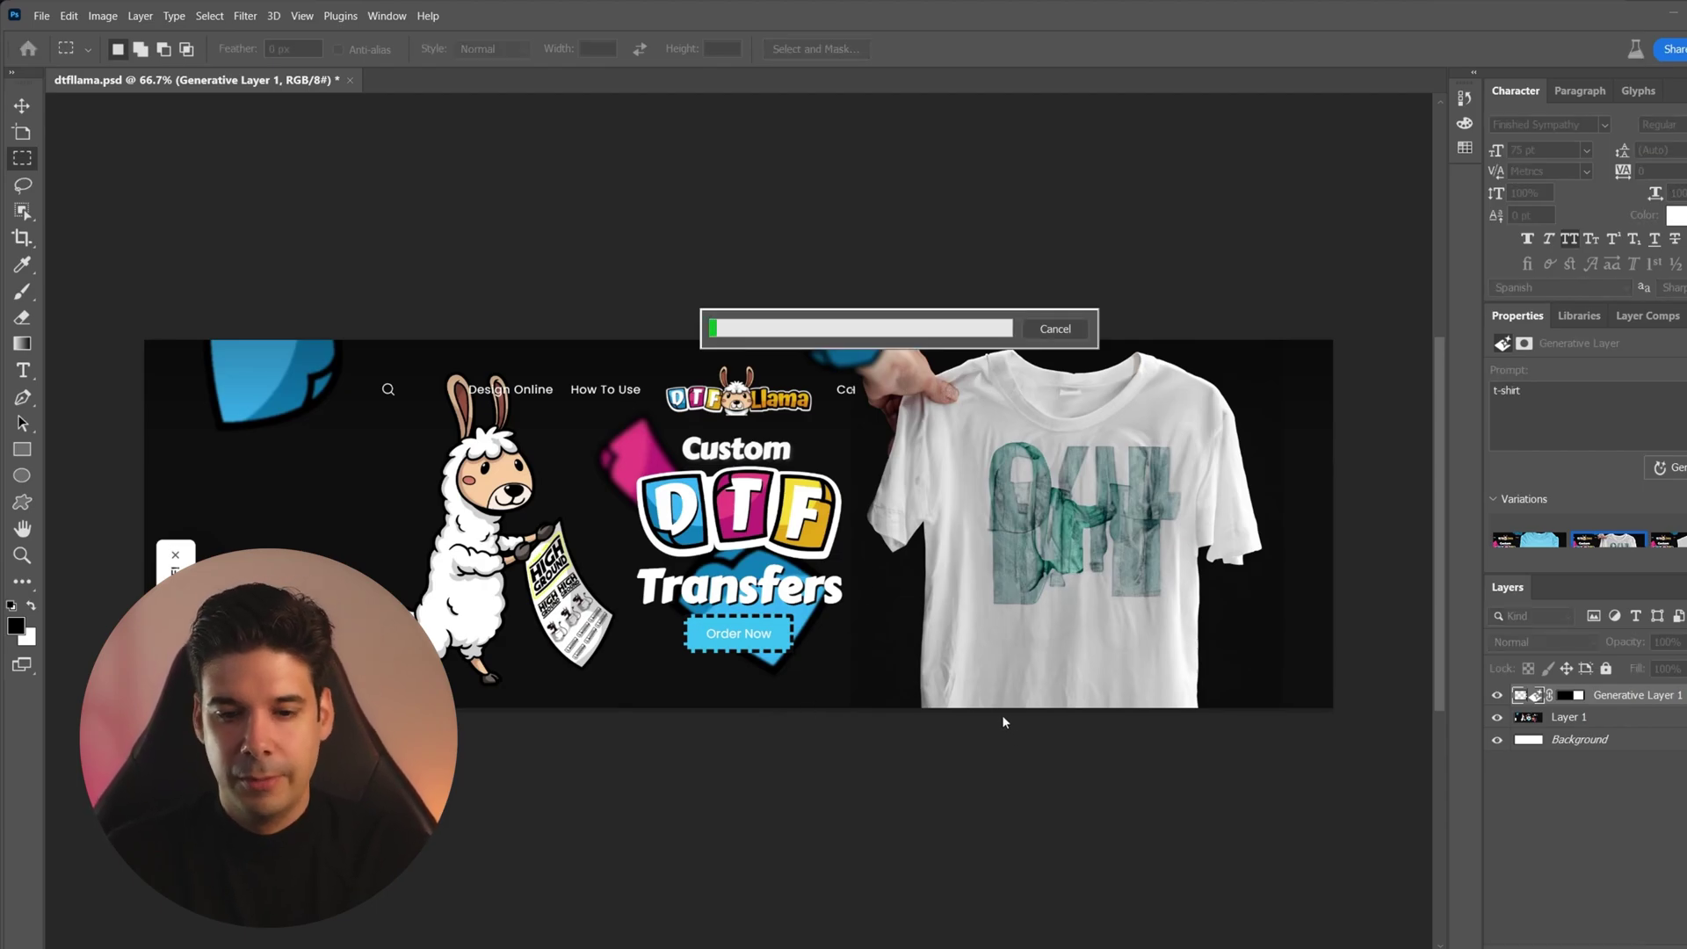
left_click(942, 733)
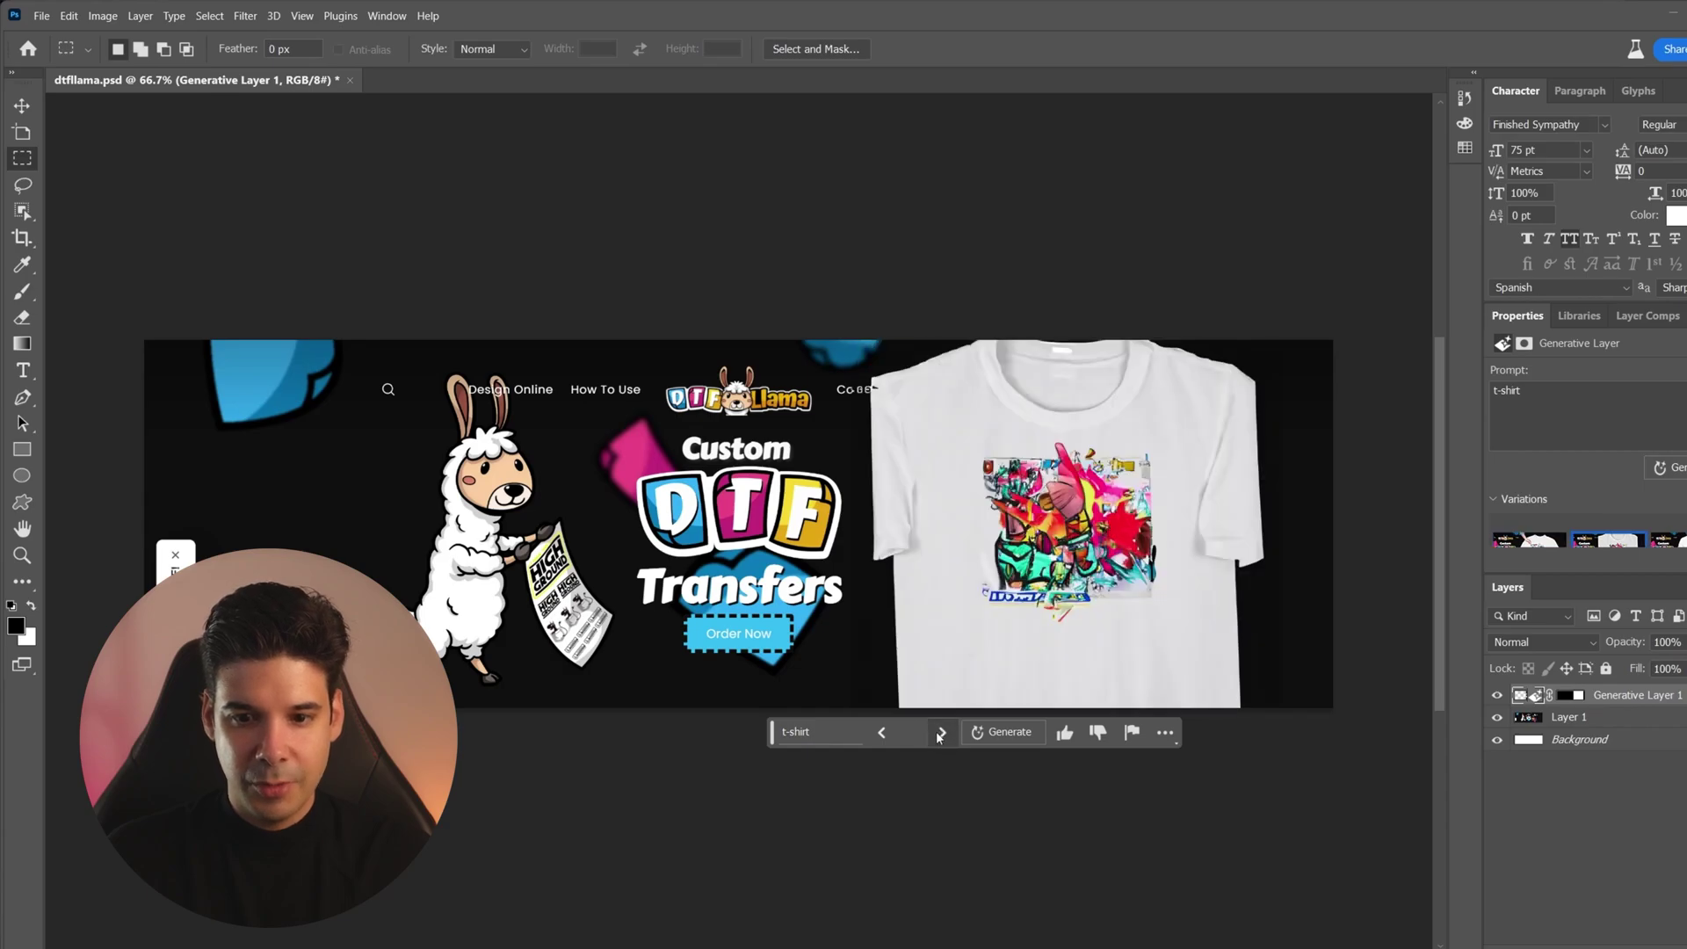
left_click(940, 733)
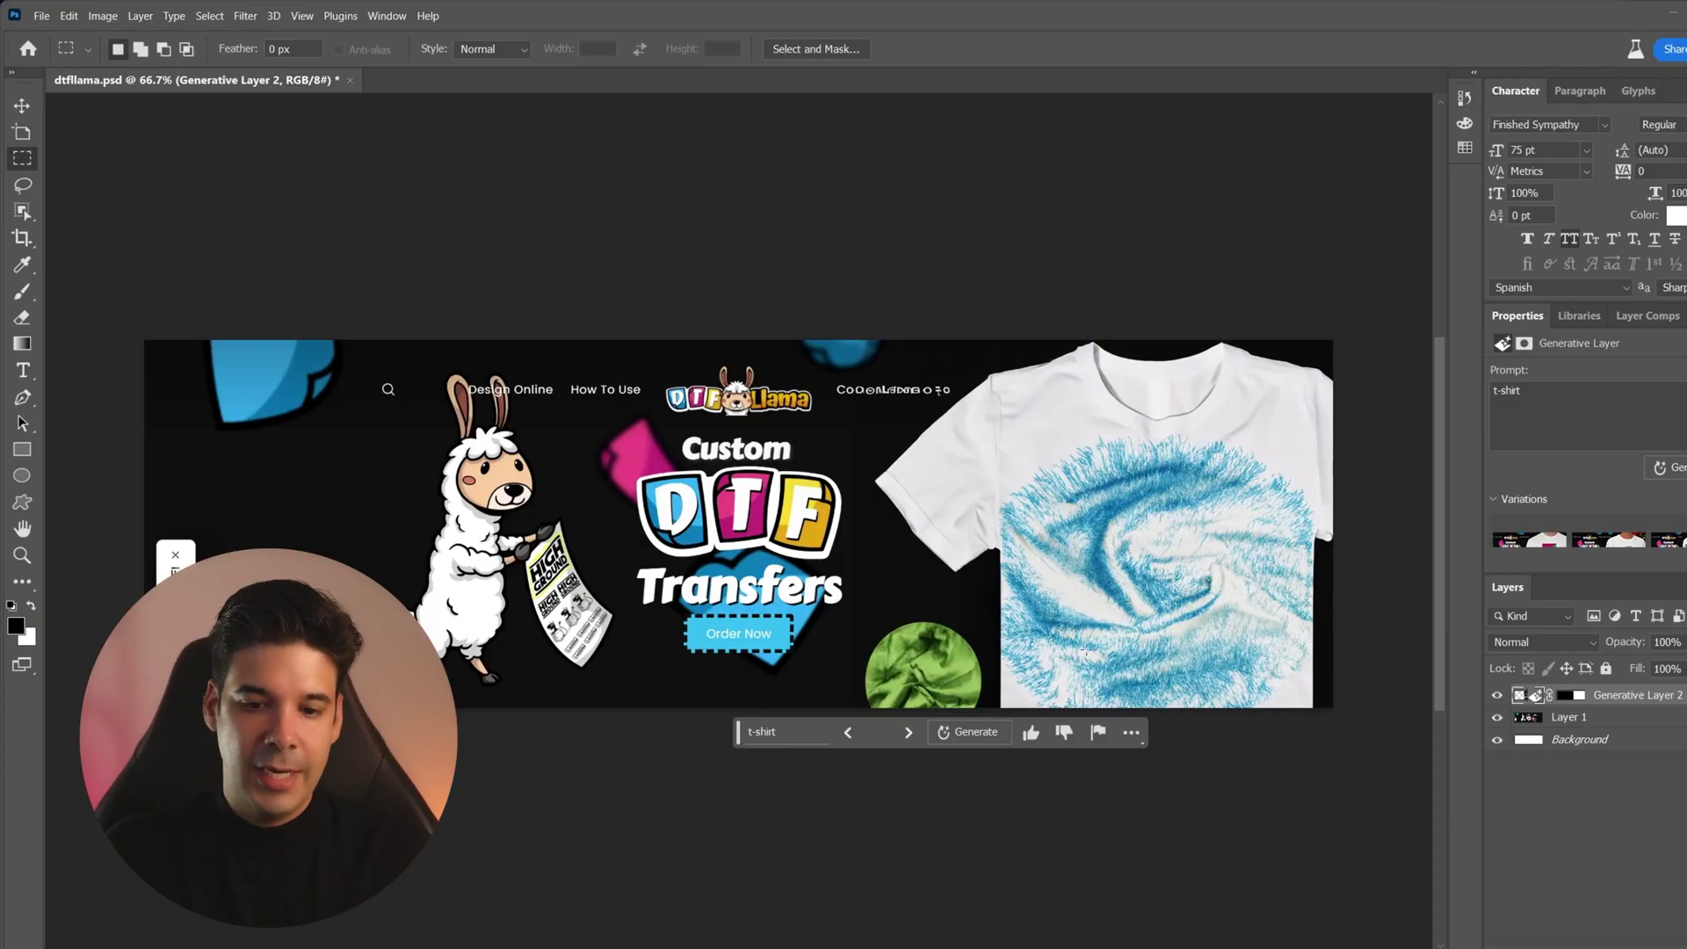
- Cycle past the badge, diamond-badge and strawberry-box shirts, settling on the colourful butterfly print
left_click(907, 732)
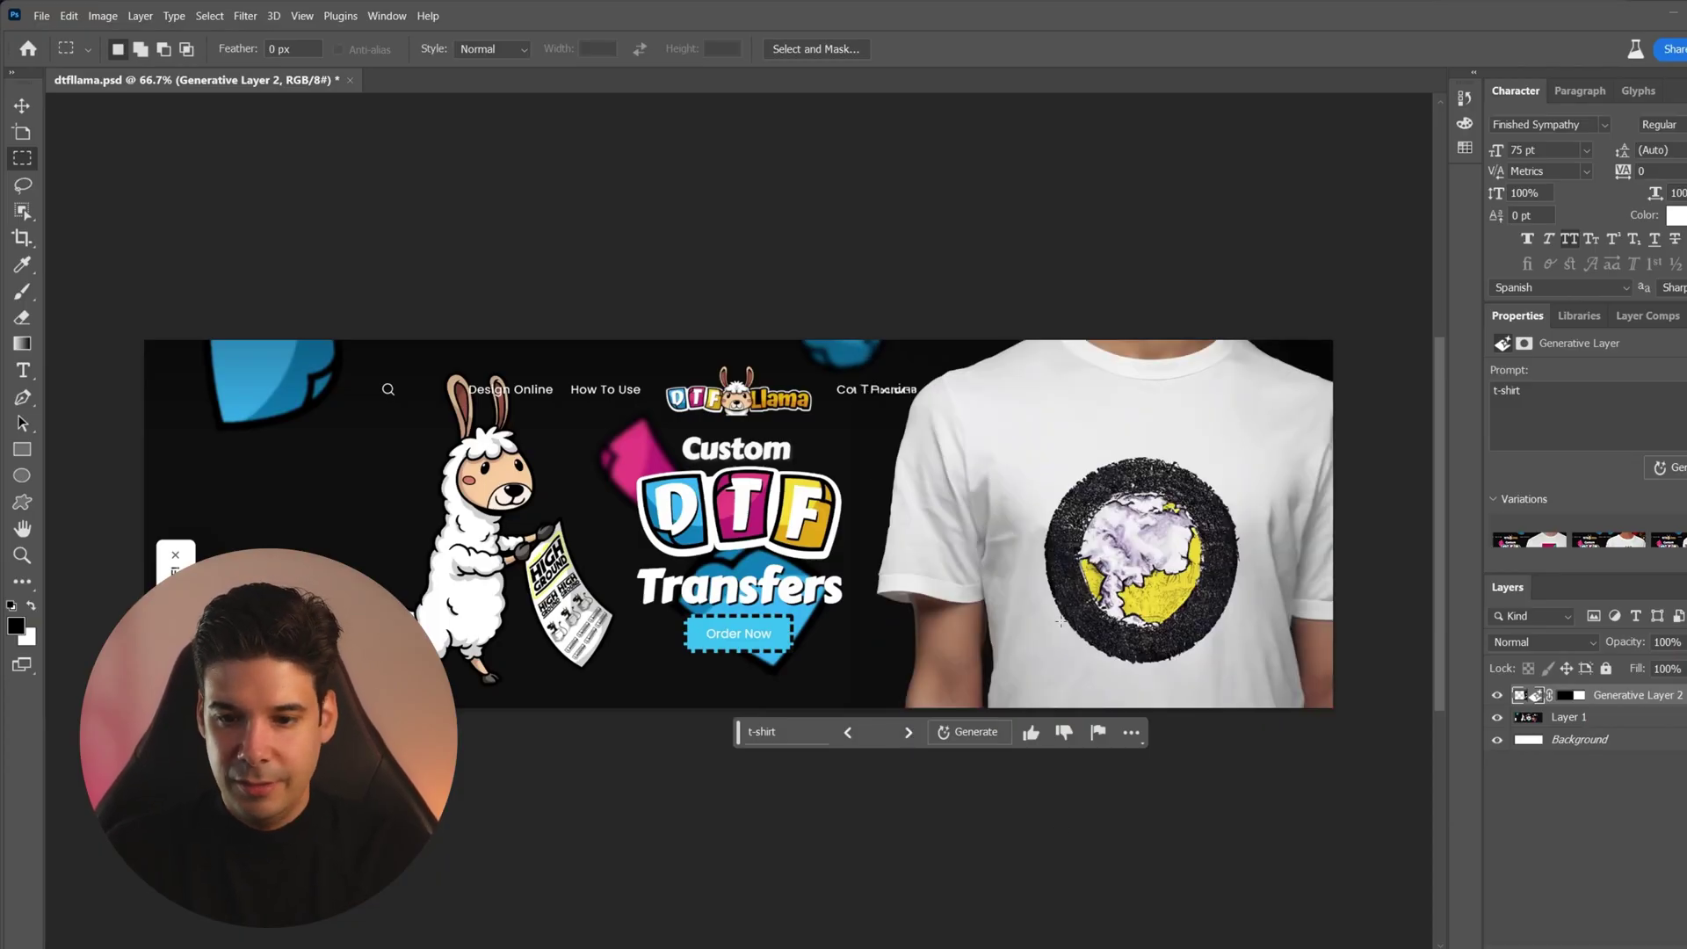
left_click(908, 734)
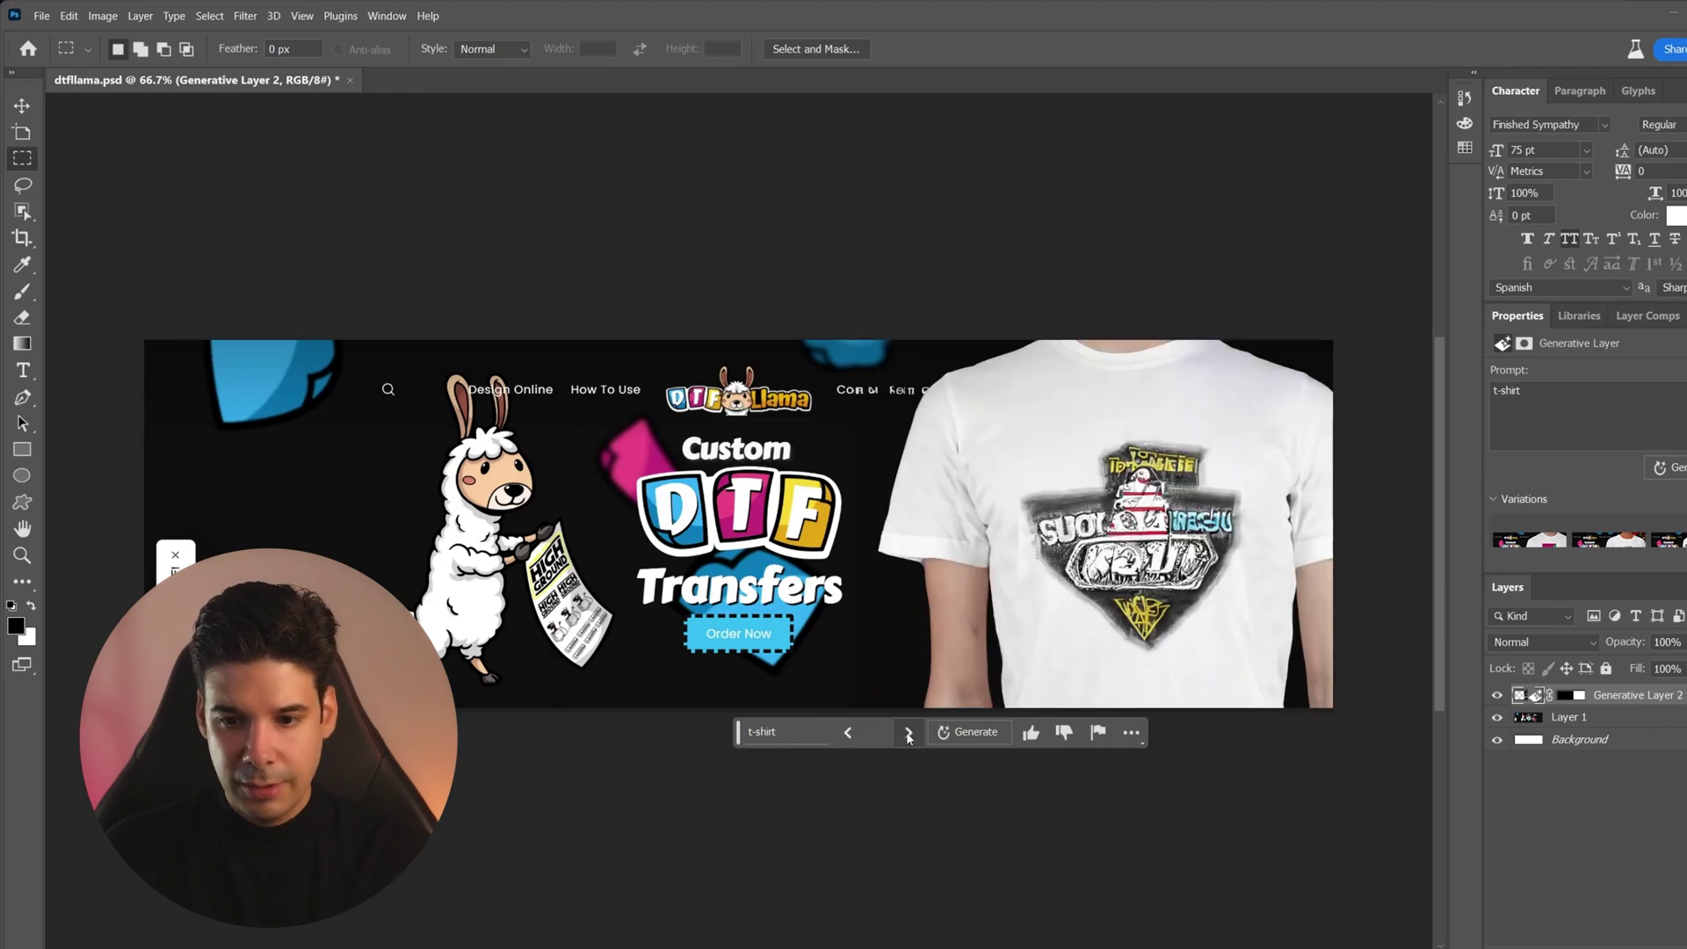
left_click(909, 734)
left_click(908, 734)
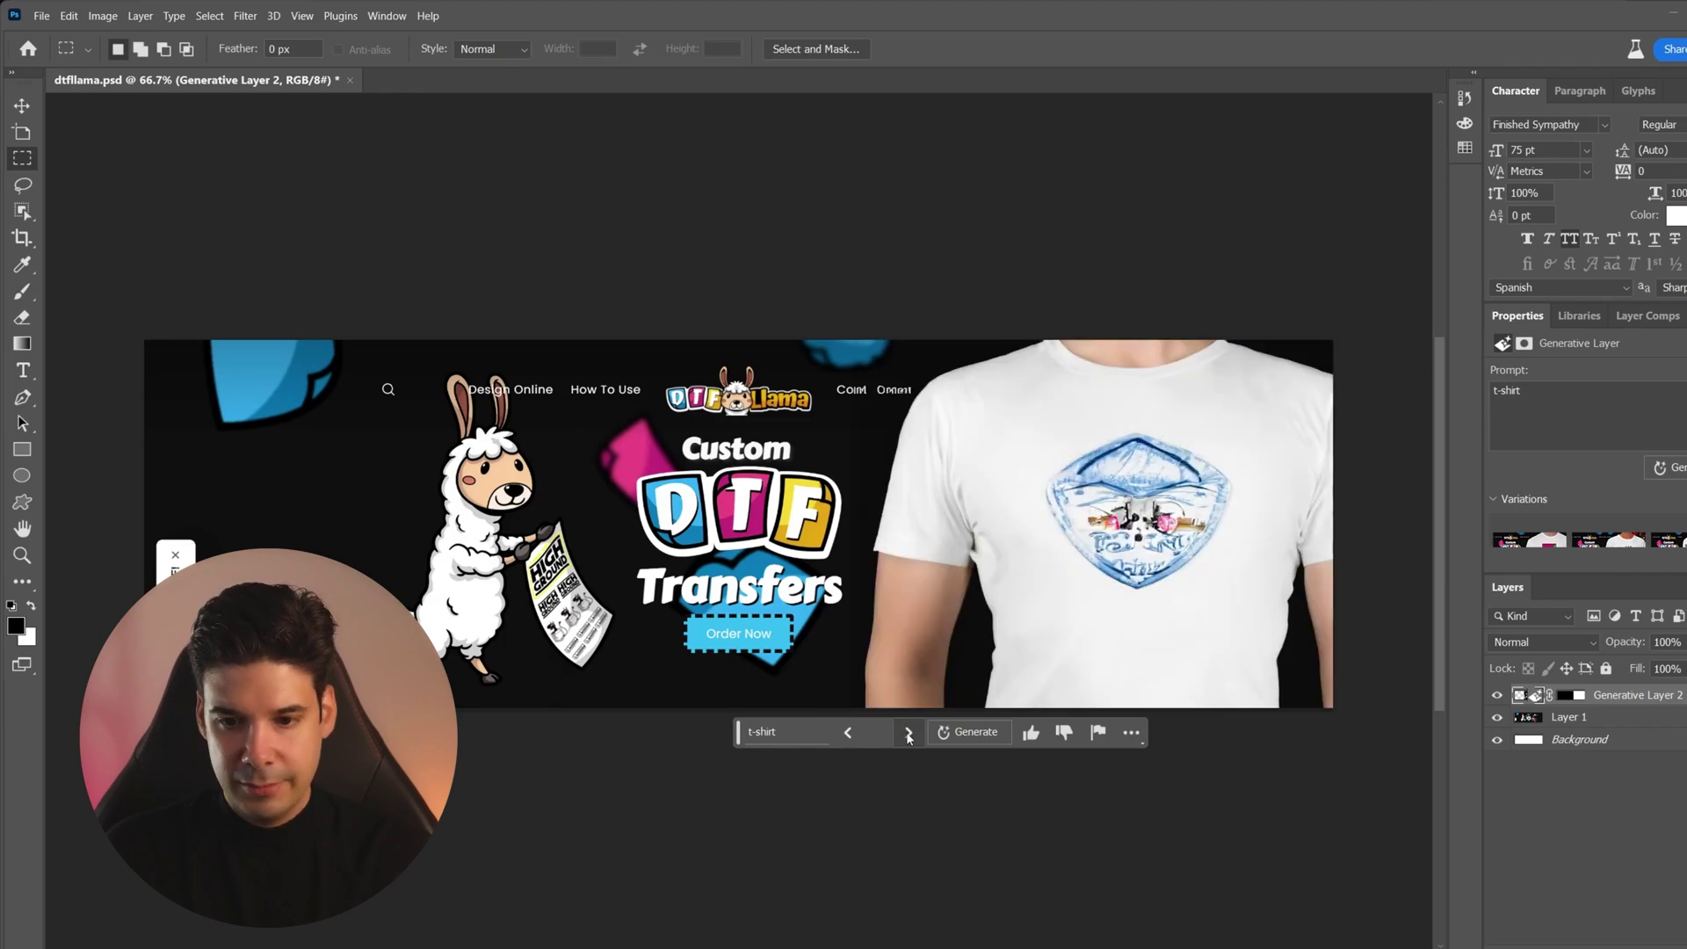
left_click(909, 734)
left_click(909, 733)
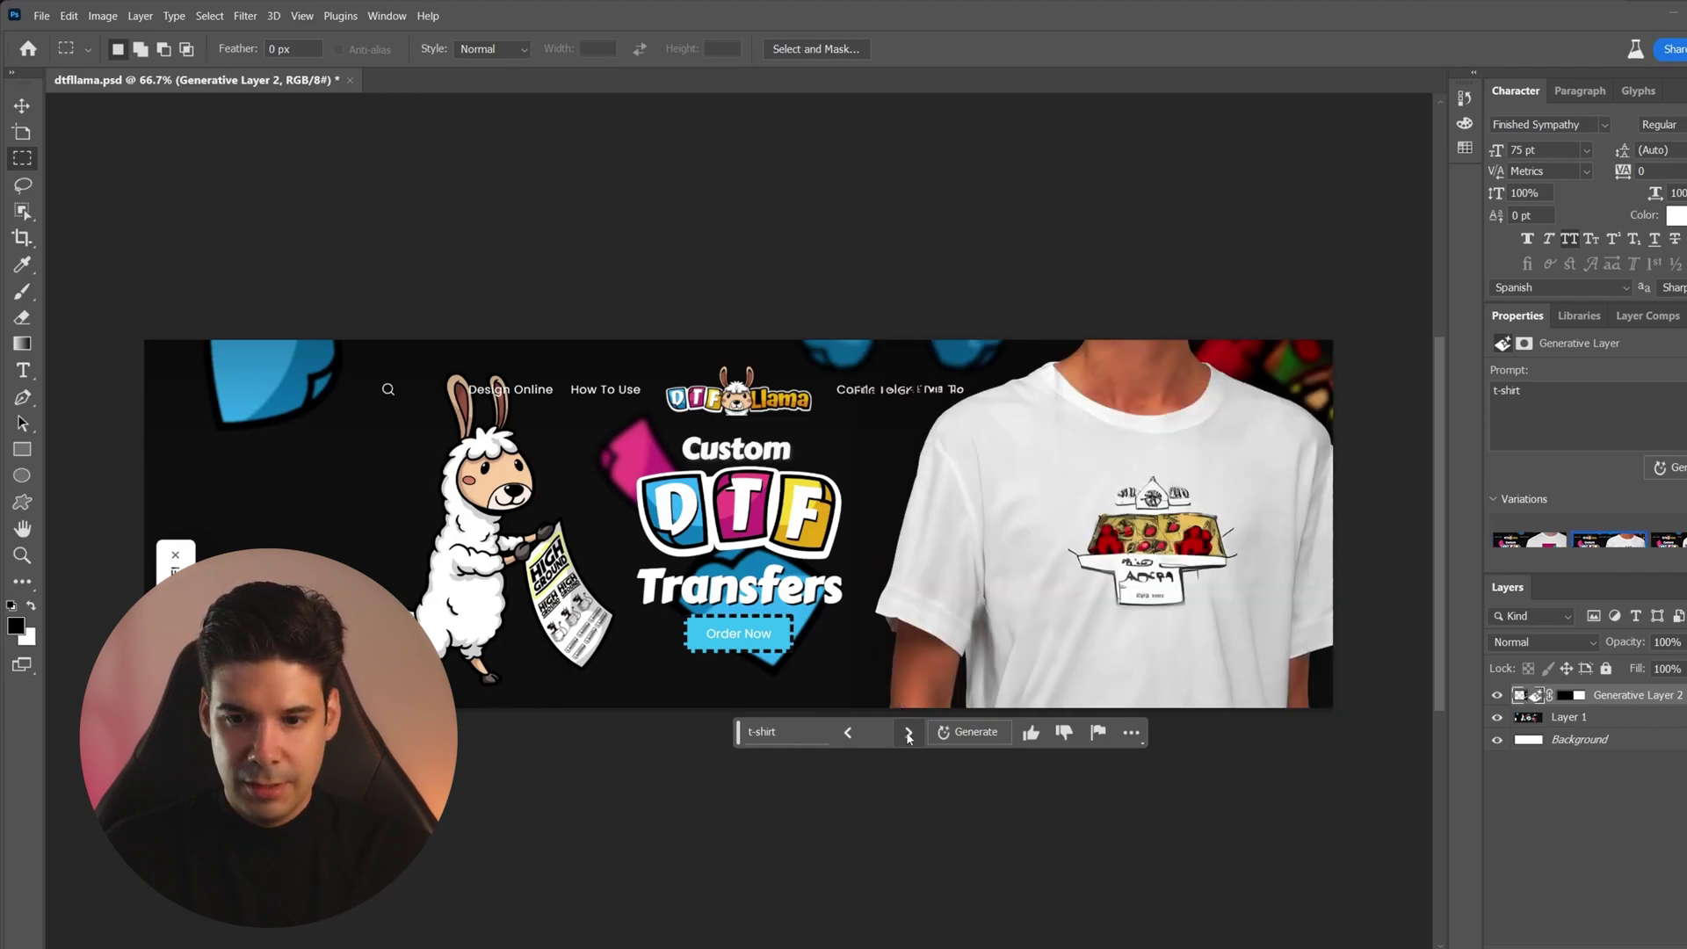
left_click(908, 734)
left_click(909, 734)
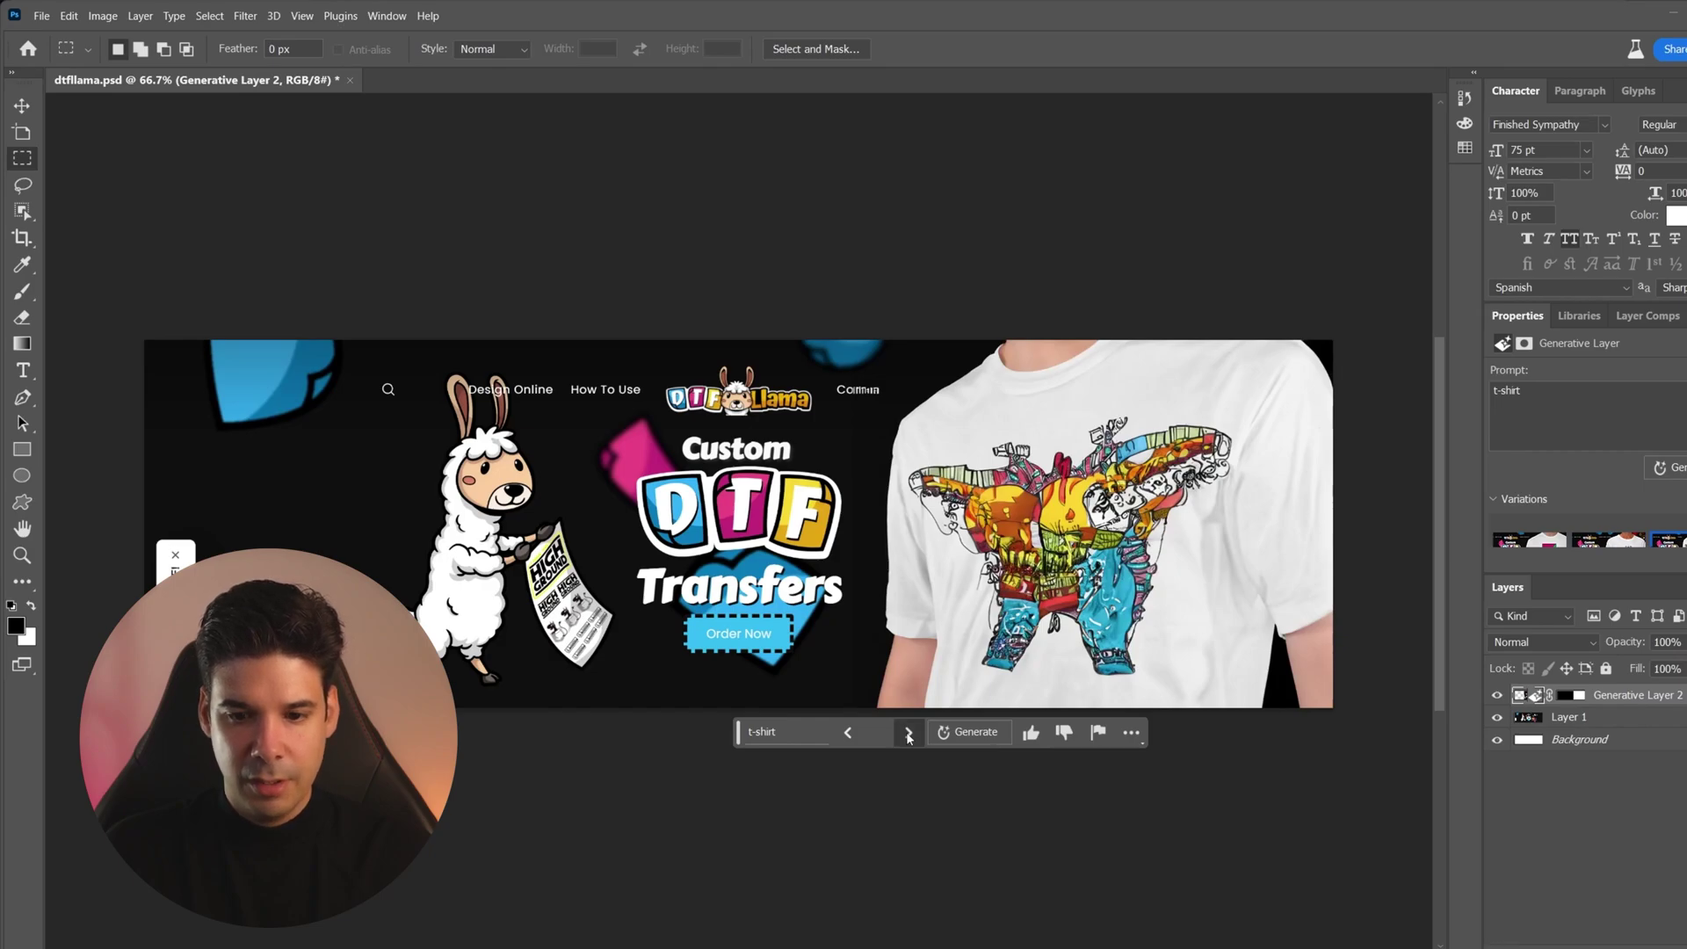
left_click(849, 735)
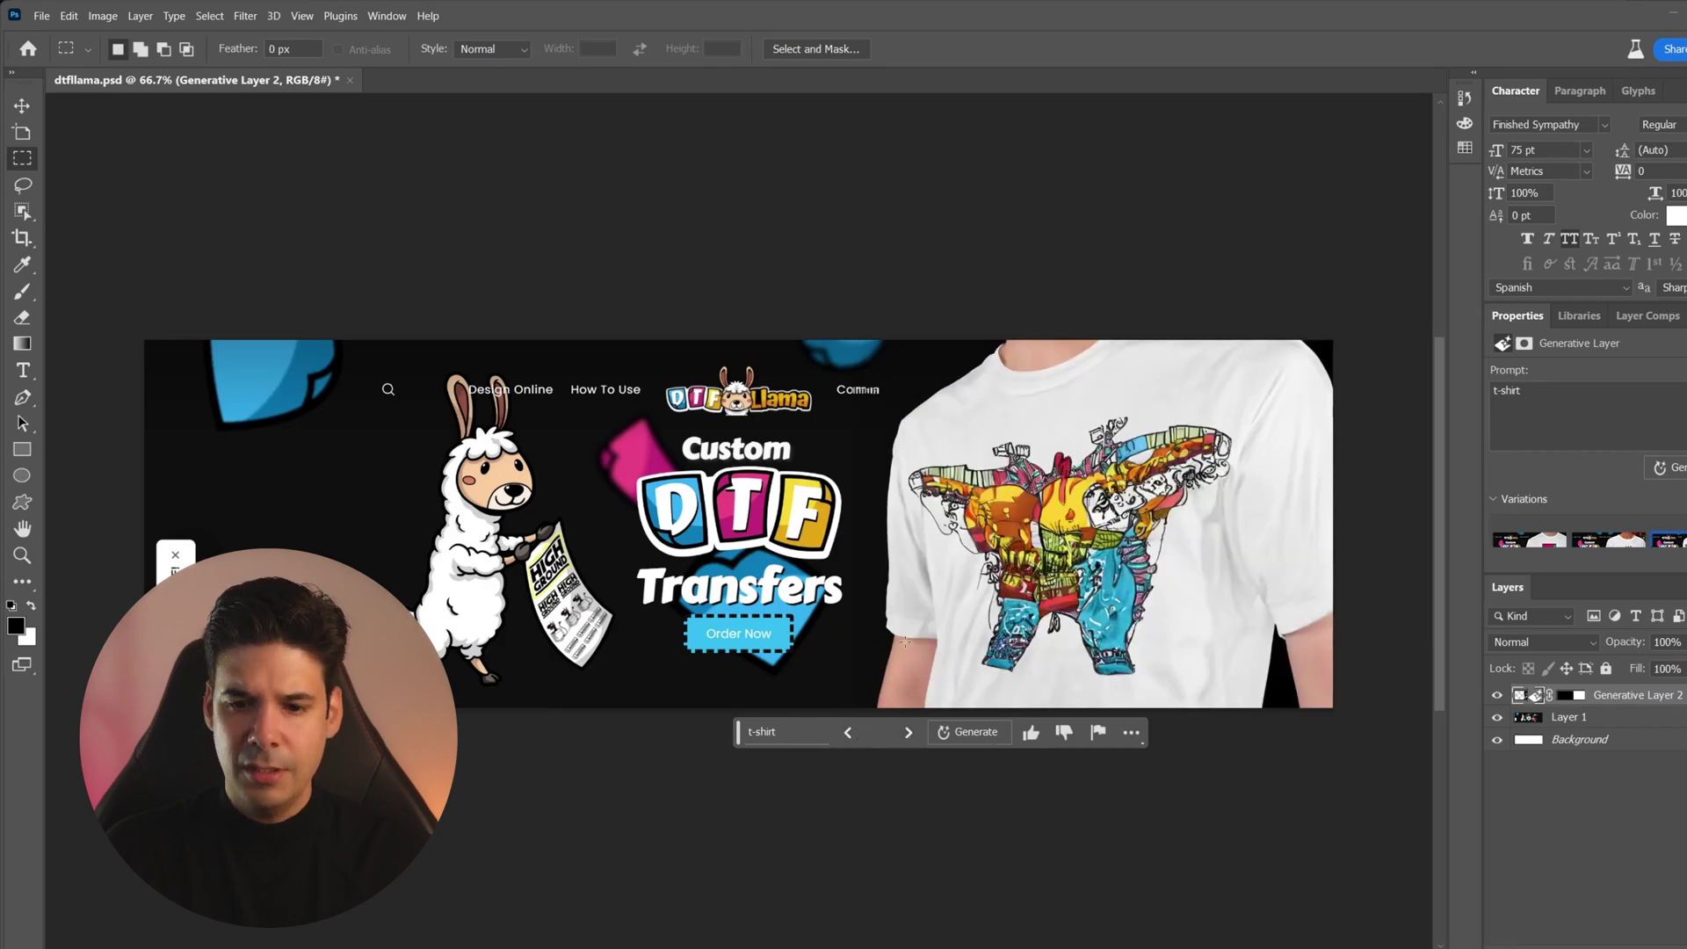